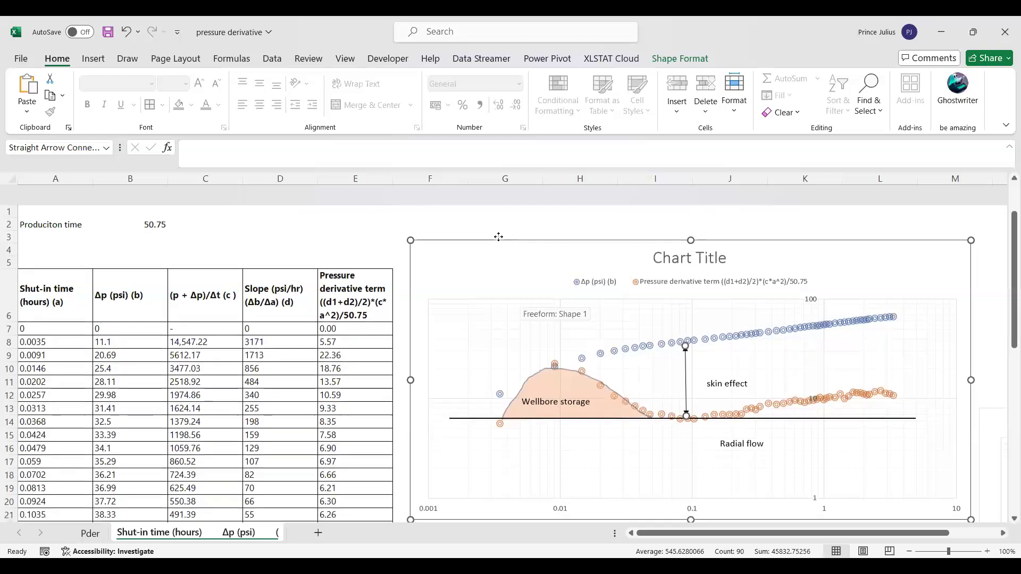
# Step: Delete the annotated pressure derivative chart beside the data table and deselect the table range
pyautogui.click(498, 237)
pyautogui.press('Delete')
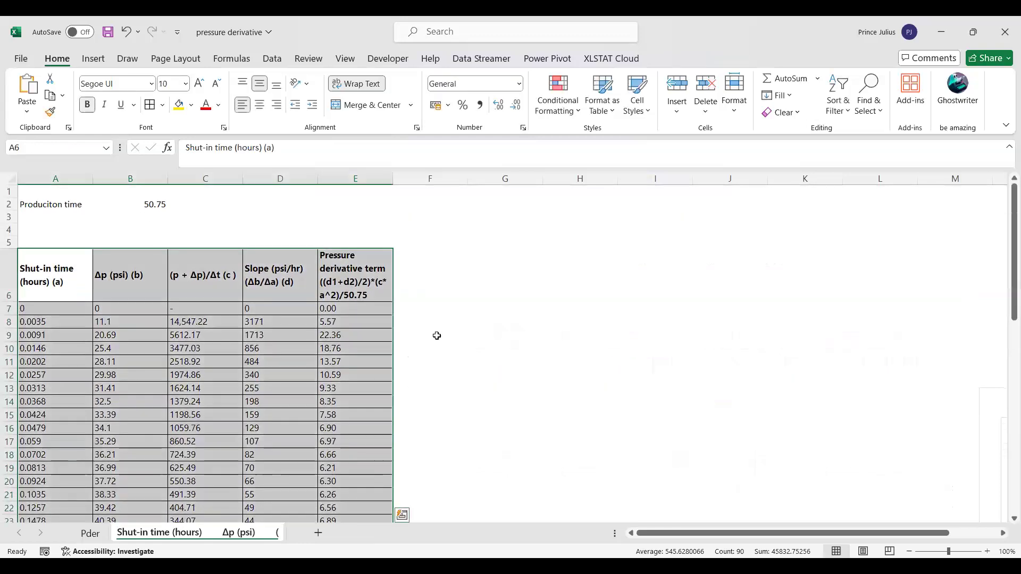
pyautogui.scroll(-2, 437, 336)
pyautogui.scroll(-12, 437, 336)
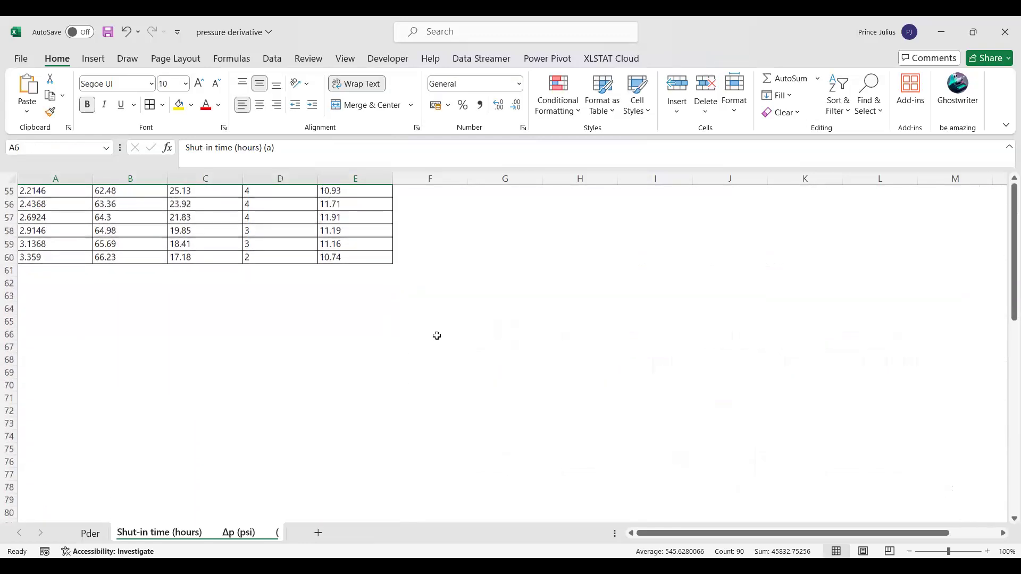
pyautogui.scroll(11, 436, 335)
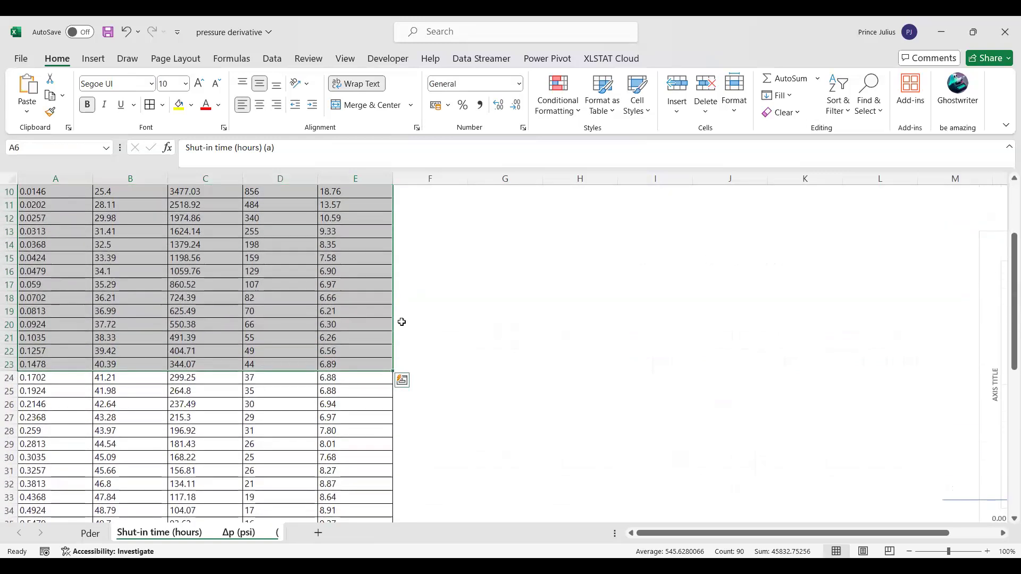
pyautogui.click(401, 321)
pyautogui.scroll(2, 401, 322)
pyautogui.click(402, 322)
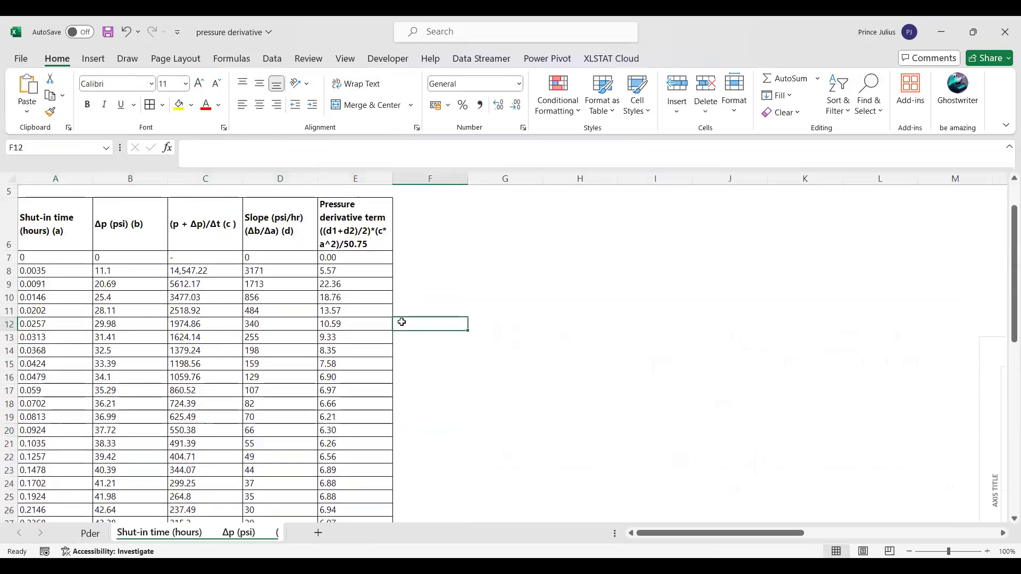
# Step: Clear the Slope and Pressure derivative term values from row 7 to the end of the table, keeping both headers
pyautogui.click(71, 236)
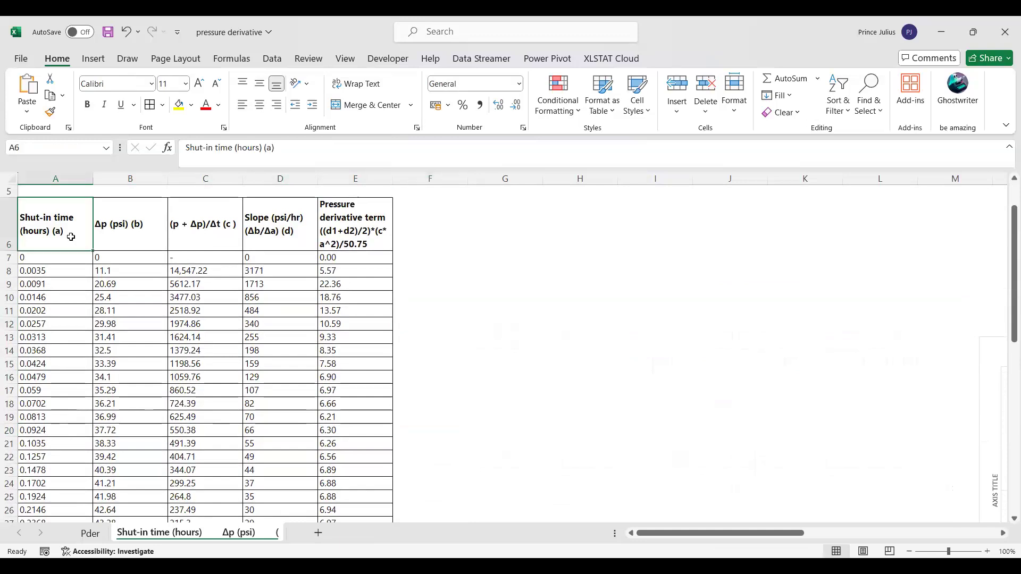
pyautogui.press('F2')
pyautogui.click(102, 231)
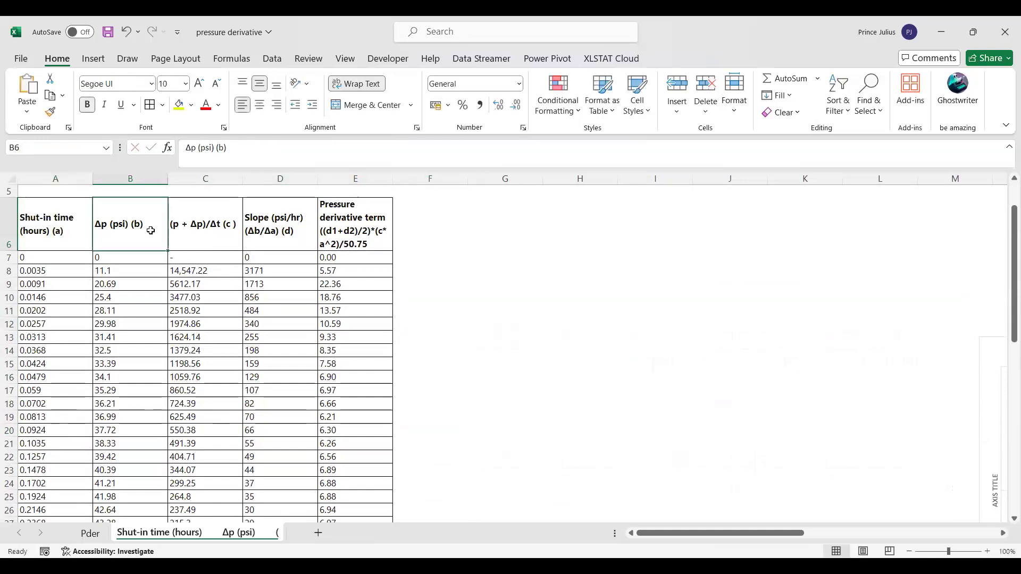
pyautogui.click(200, 237)
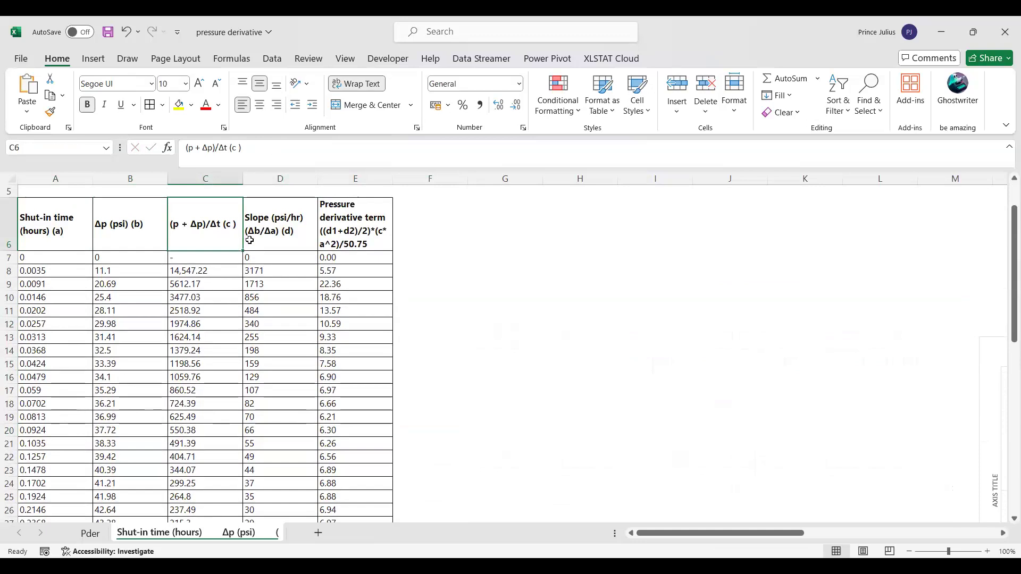
pyautogui.moveTo(257, 257); pyautogui.dragTo(324, 257)
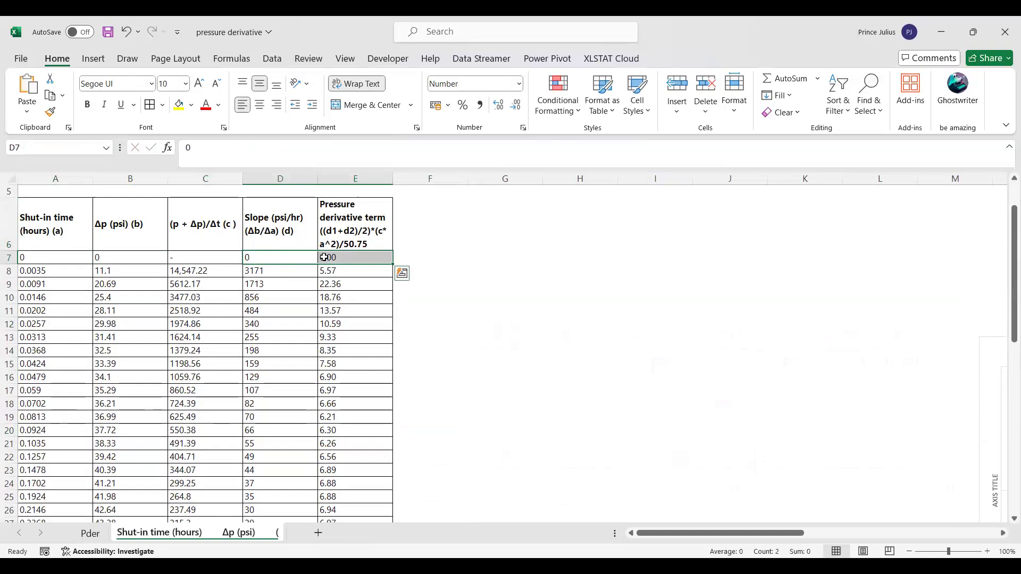
pyautogui.hotkey('ctrl', 'shift', 'Down')
pyautogui.press('Delete')
pyautogui.scroll(10, 324, 257)
pyautogui.scroll(2, 323, 257)
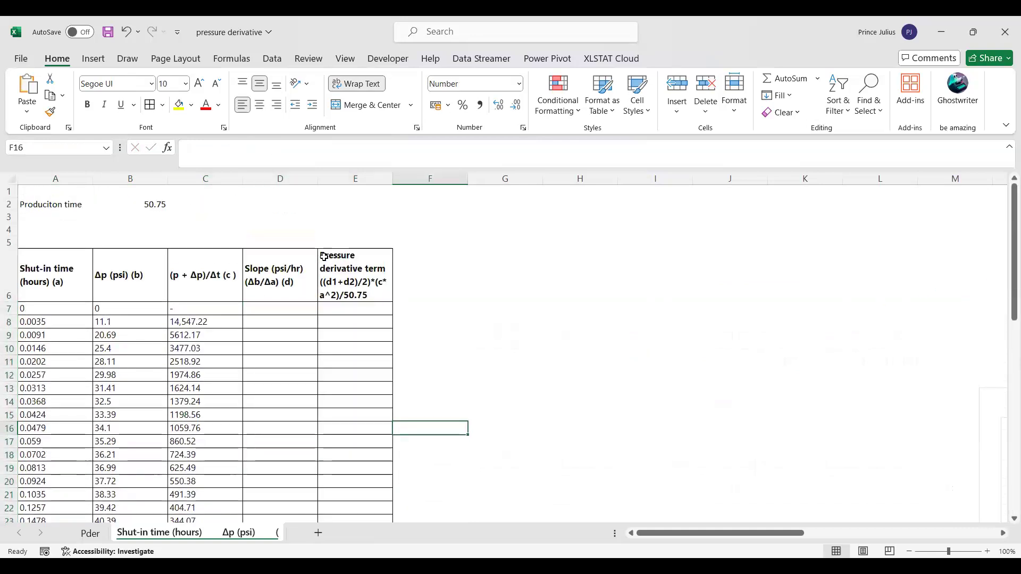
# Step: Enter 0 as the first Slope value in cell D7
pyautogui.scroll(-1, 253, 378)
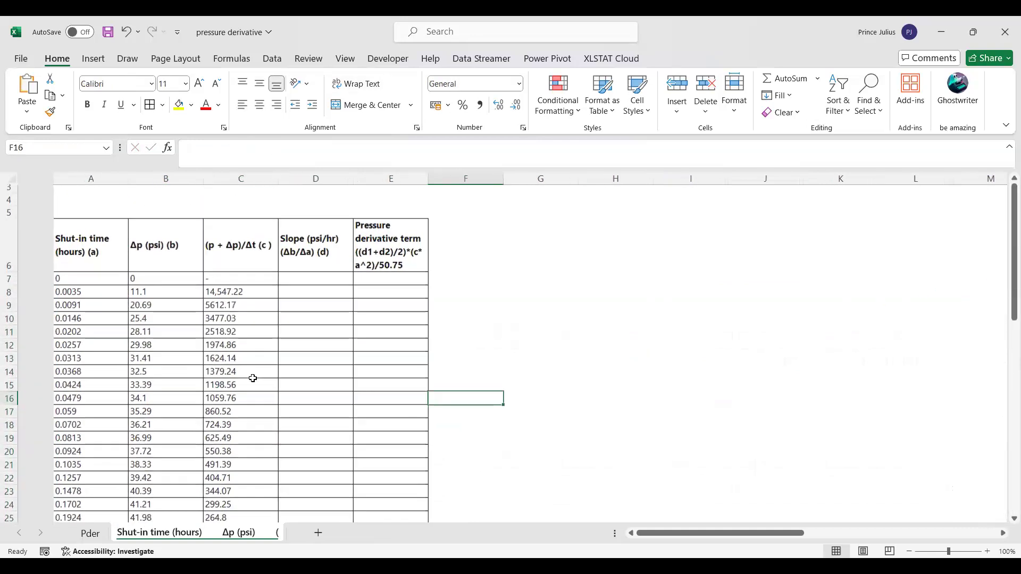
pyautogui.hscroll(1, 253, 378)
pyautogui.scroll(-1, 252, 378)
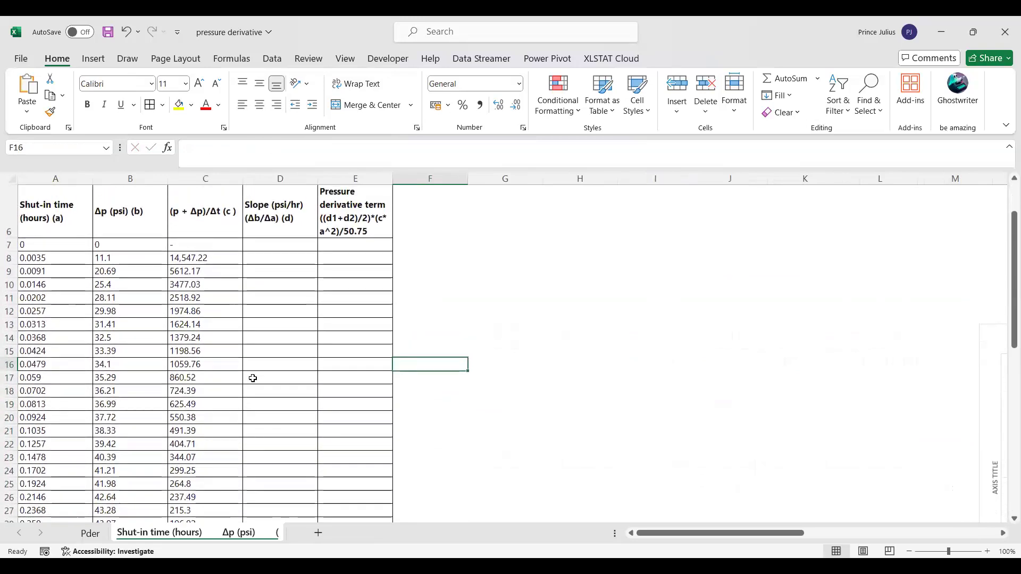
pyautogui.scroll(-10, 253, 378)
pyautogui.scroll(10, 253, 378)
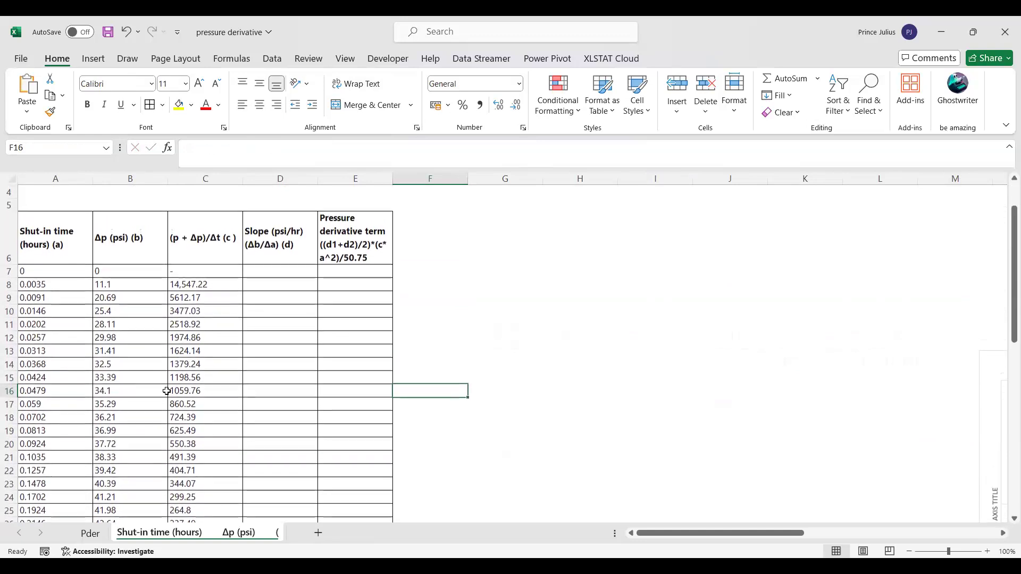
pyautogui.scroll(-15, 166, 391)
pyautogui.scroll(16, 166, 391)
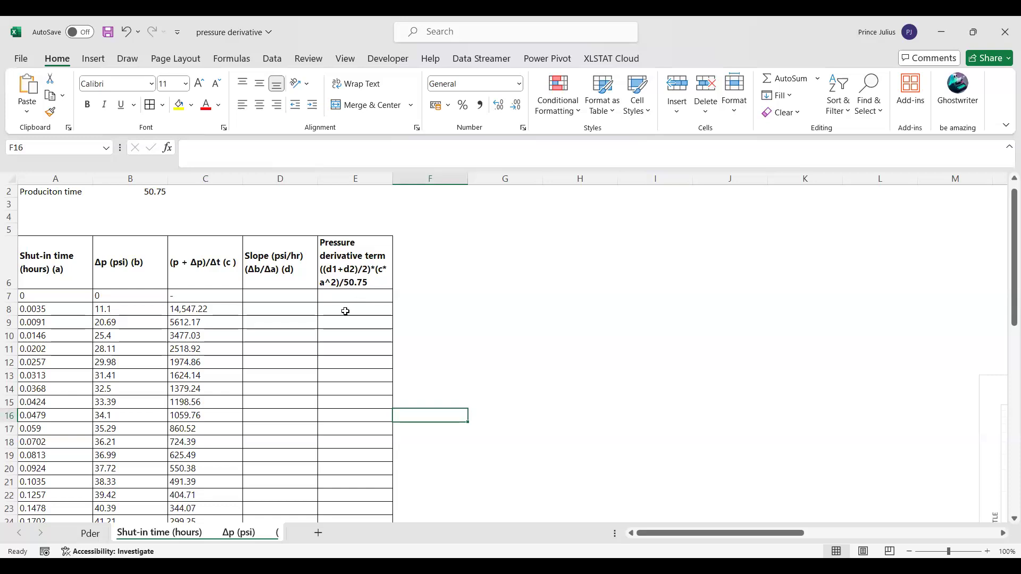
pyautogui.click(263, 299)
pyautogui.write('0')
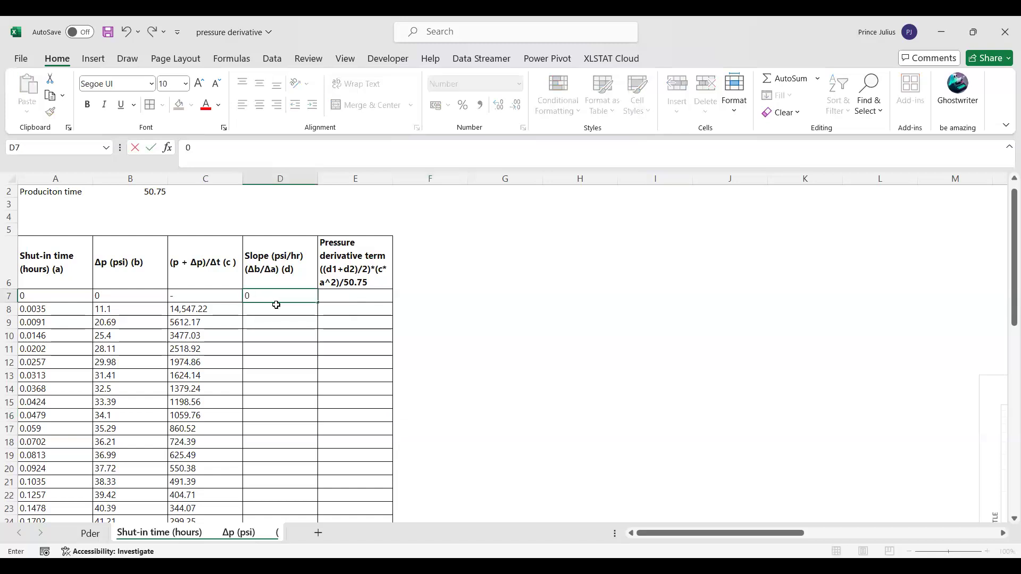
pyautogui.click(275, 308)
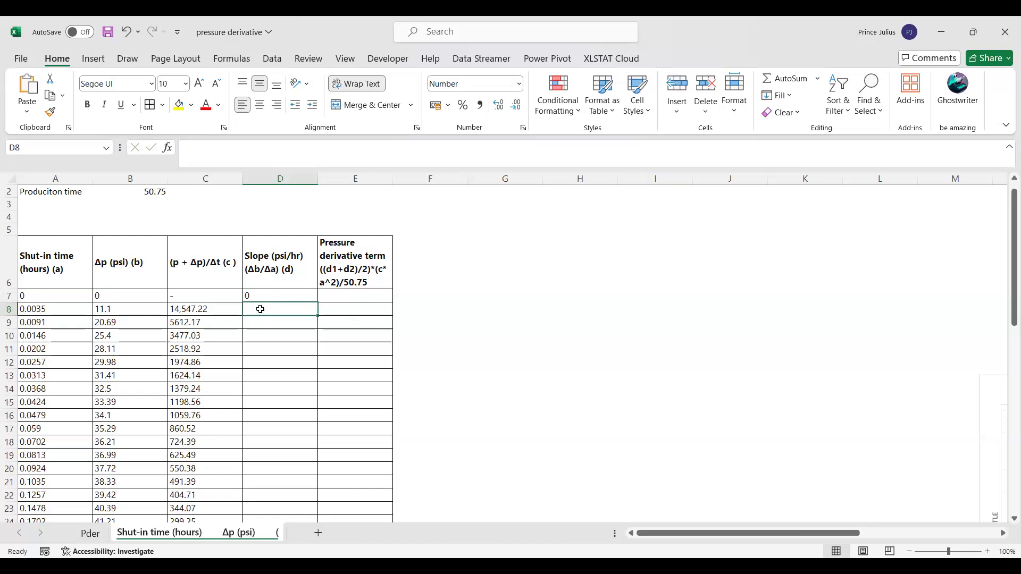
# Step: Calculate the slope in cell D8 with the formula =(B8-B7)/(A8-A7)
pyautogui.write('=(')
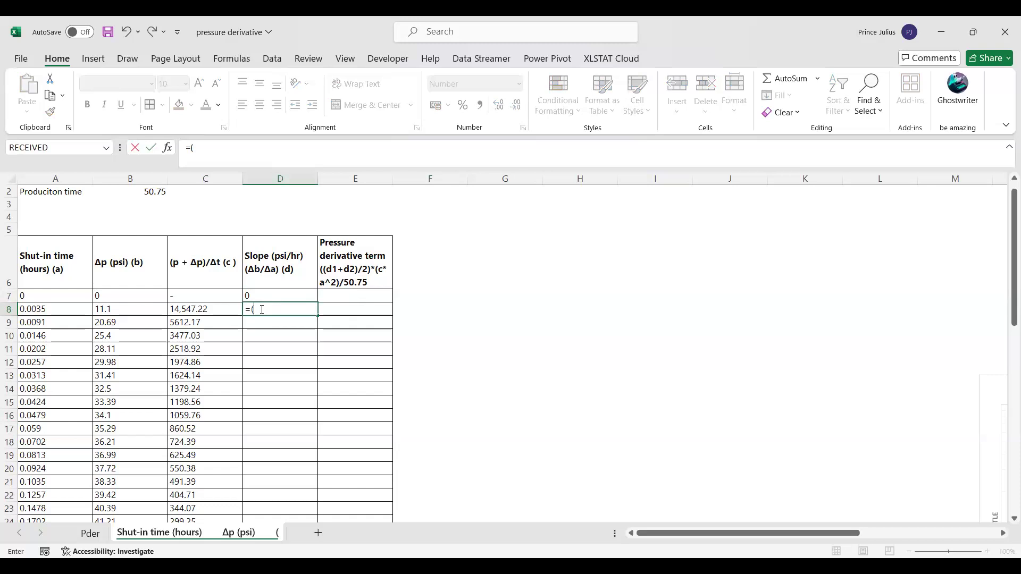
pyautogui.click(107, 309)
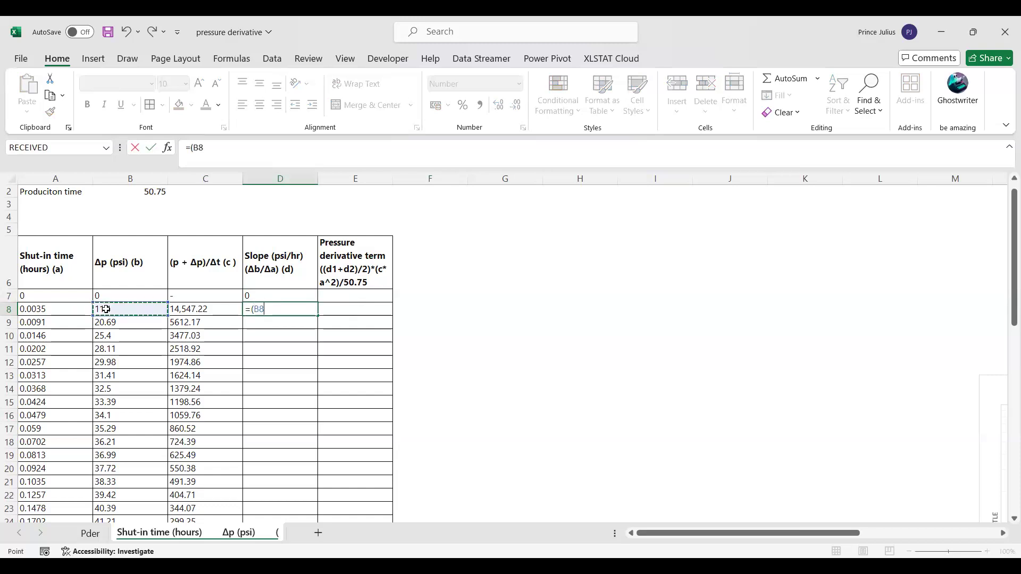
pyautogui.write('-')
pyautogui.click(131, 296)
pyautogui.write(')/')
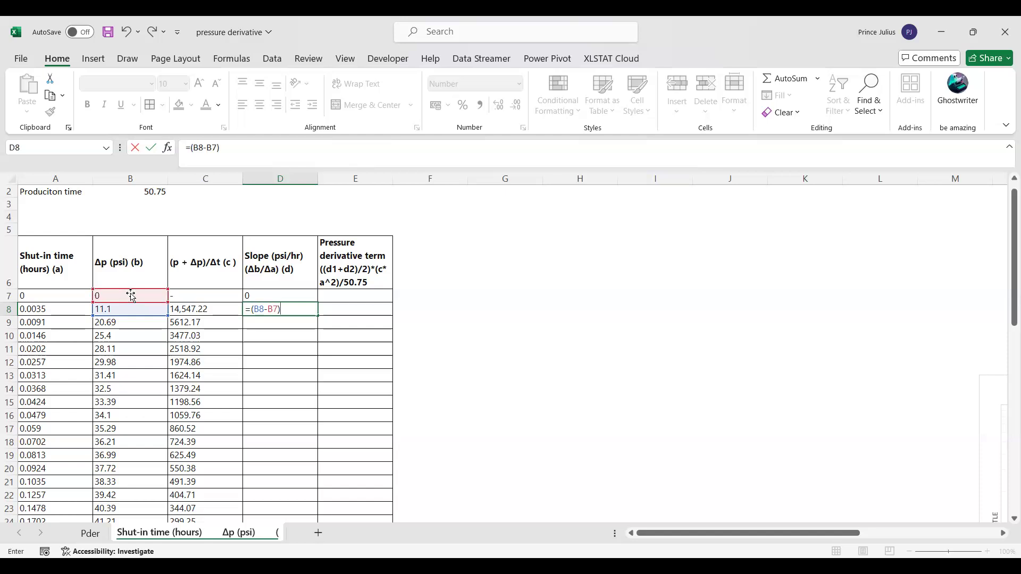
pyautogui.write('(')
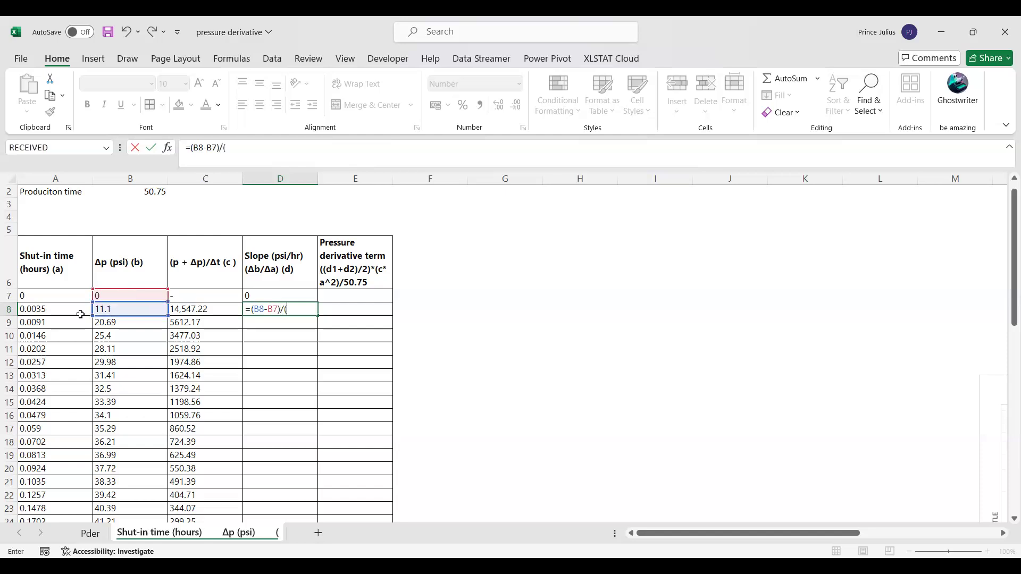
pyautogui.click(72, 308)
pyautogui.write('-')
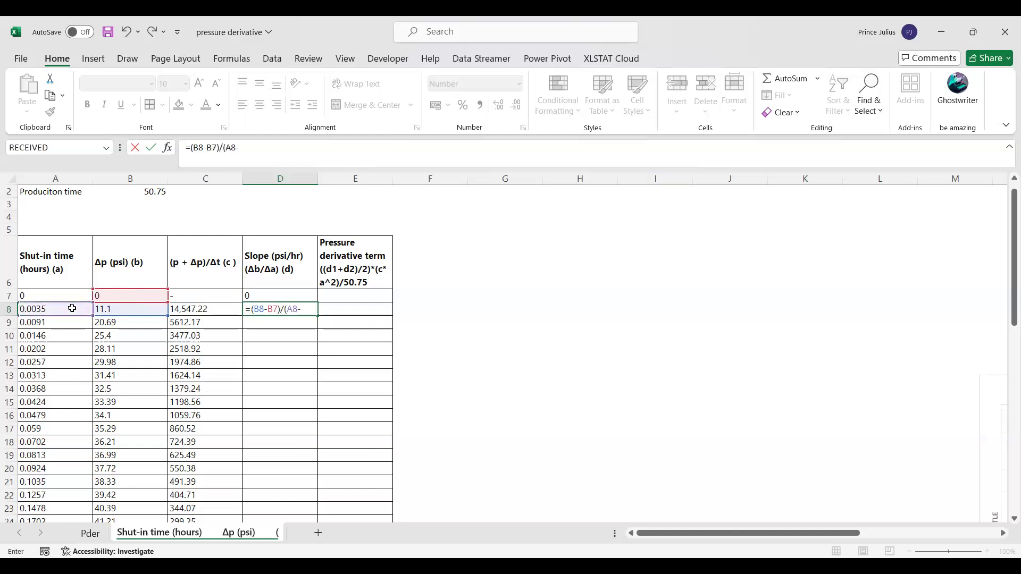
pyautogui.click(77, 296)
pyautogui.write(')')
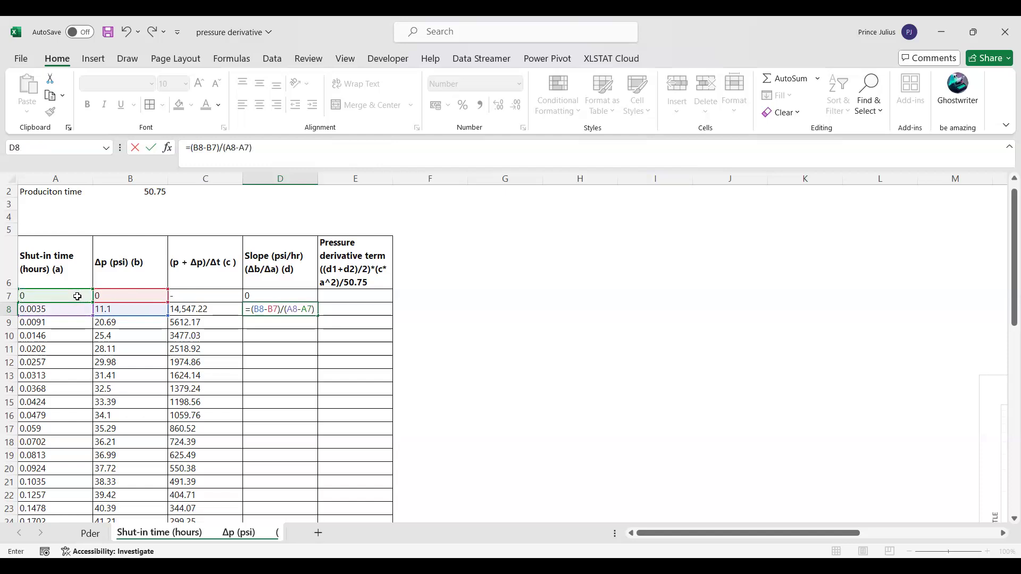
pyautogui.press('Return')
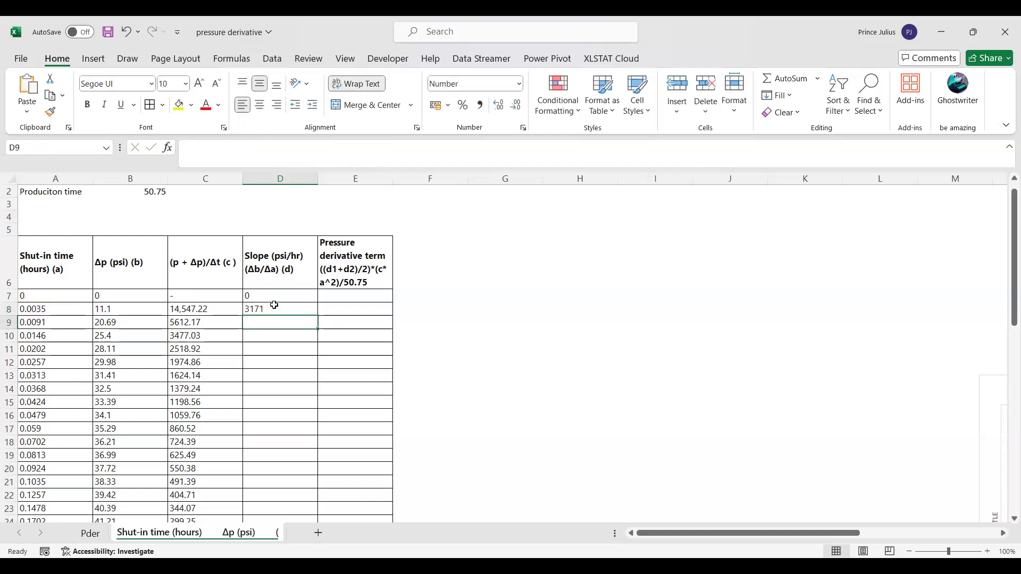
# Step: Fill the slope formula from D8 down to the last row of the table
pyautogui.click(274, 304)
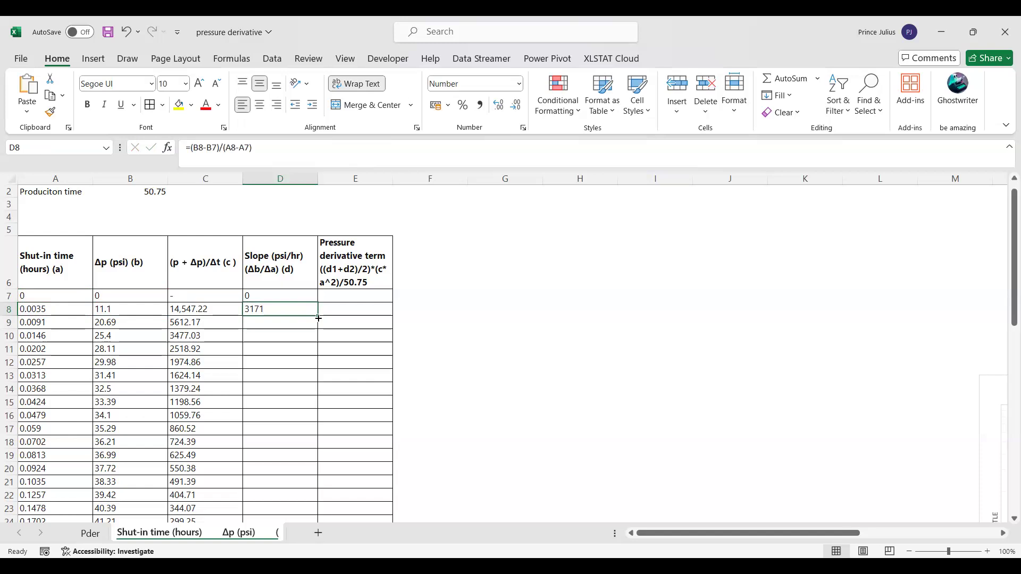
pyautogui.doubleClick(318, 318)
pyautogui.scroll(-10, 278, 312)
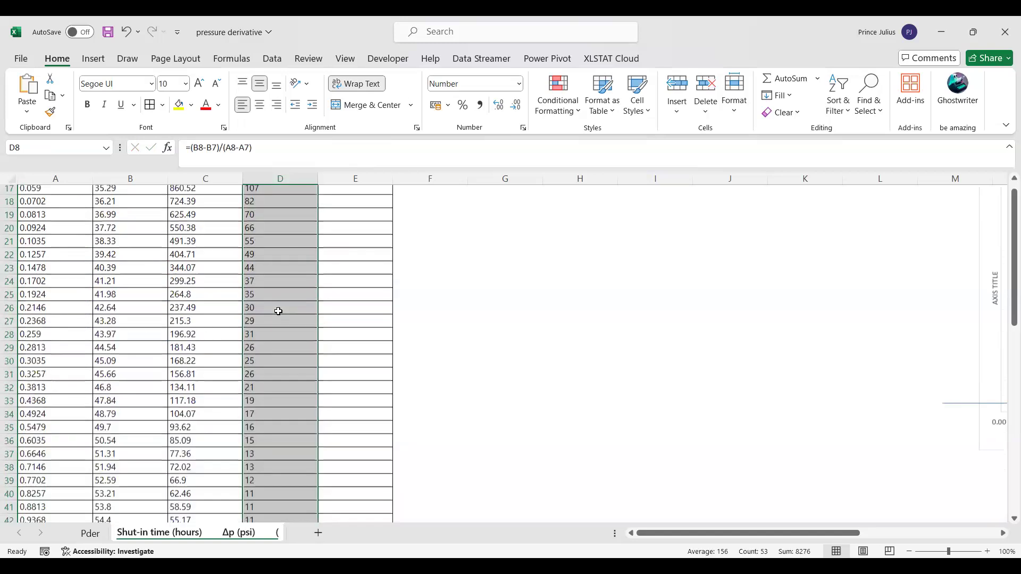
pyautogui.scroll(12, 278, 312)
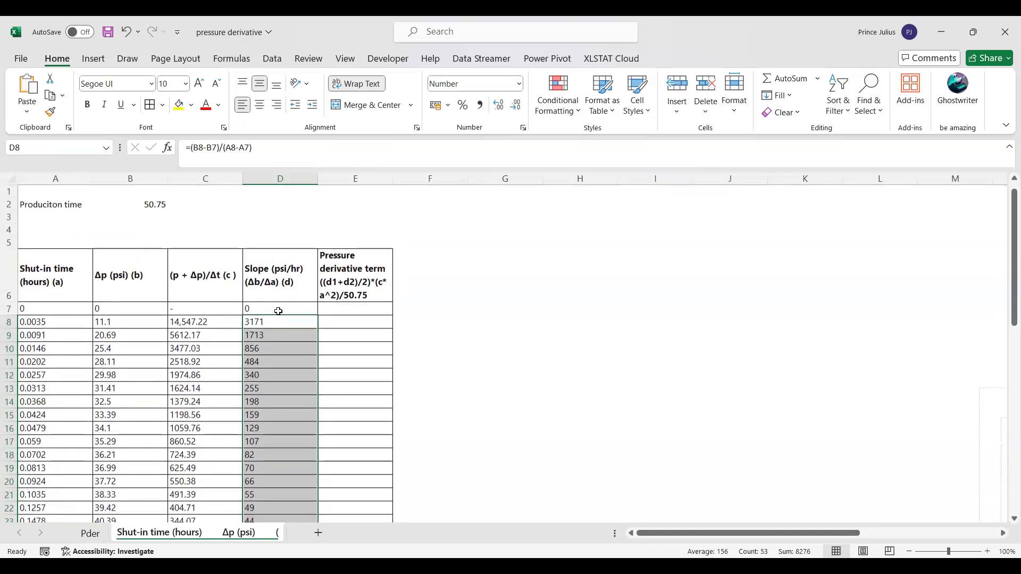
# Step: Calculate the pressure derivative term in cell E8 with =(AVERAGE(D7:D8)*(C8*A8^2)/50.75), accepting the proposed formula correction
pyautogui.click(338, 323)
pyautogui.write('=')
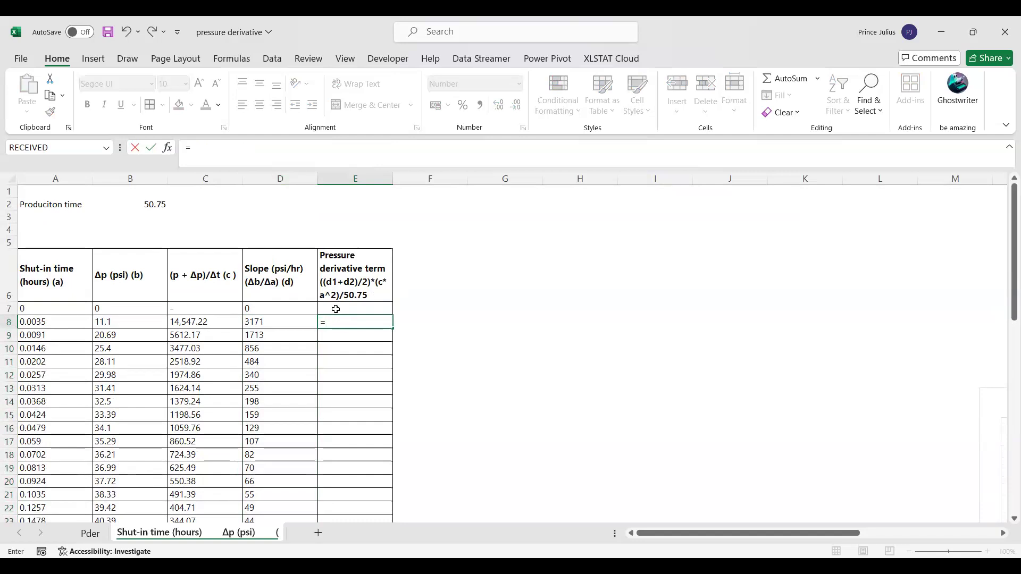
pyautogui.write('(')
pyautogui.write('a')
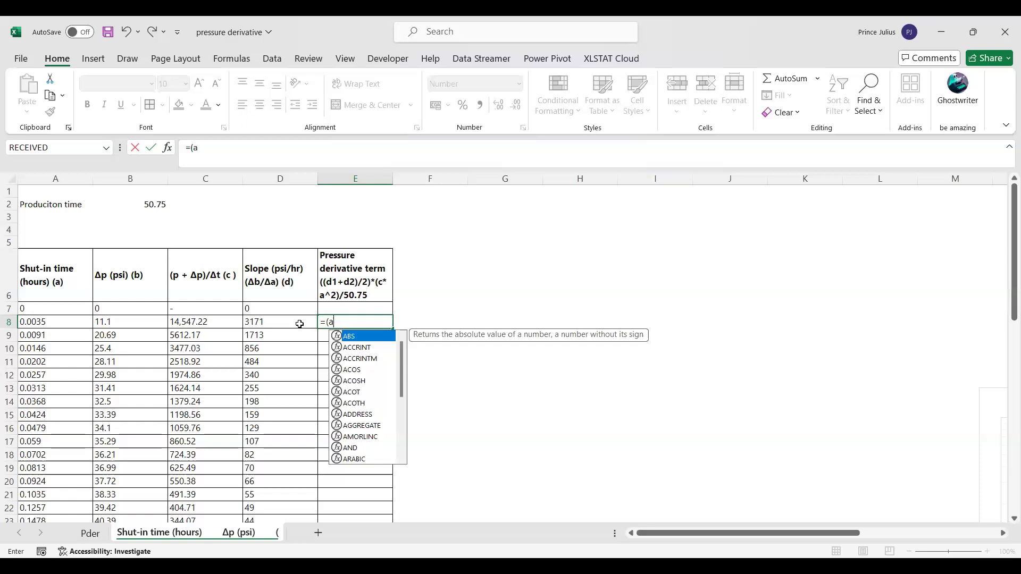
pyautogui.write('vera')
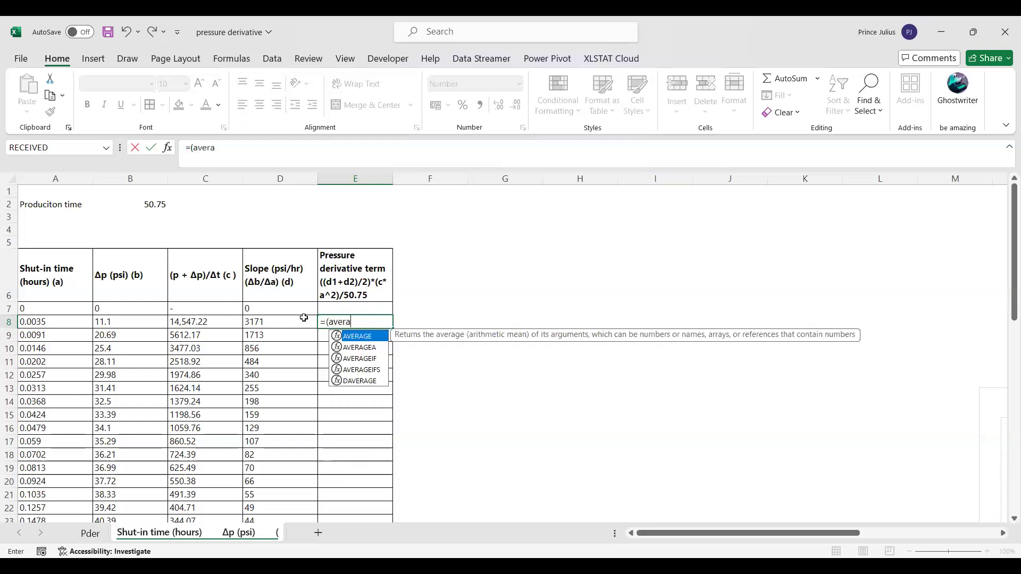
pyautogui.press('Tab')
pyautogui.moveTo(299, 310); pyautogui.dragTo(299, 322)
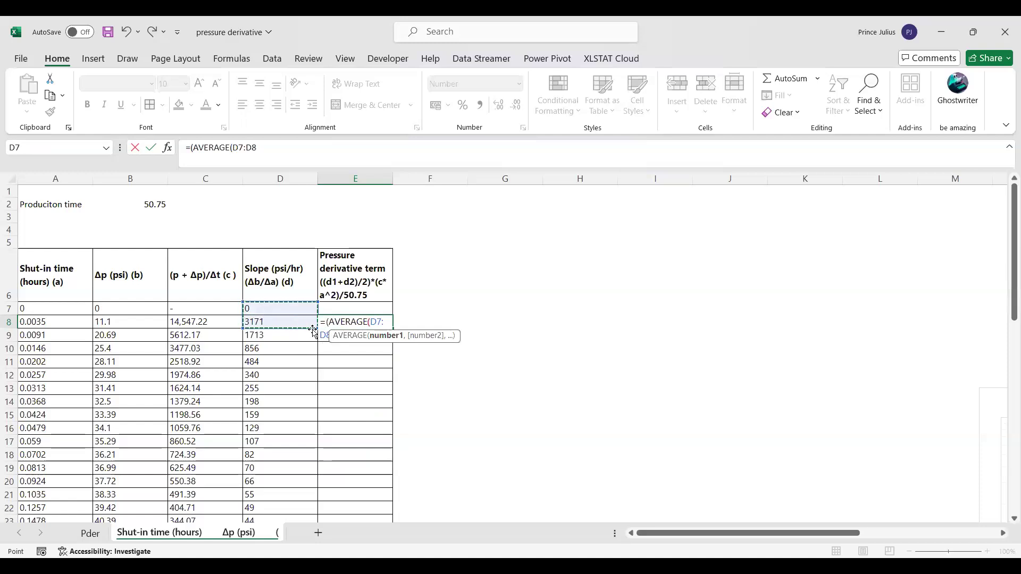
pyautogui.write(')')
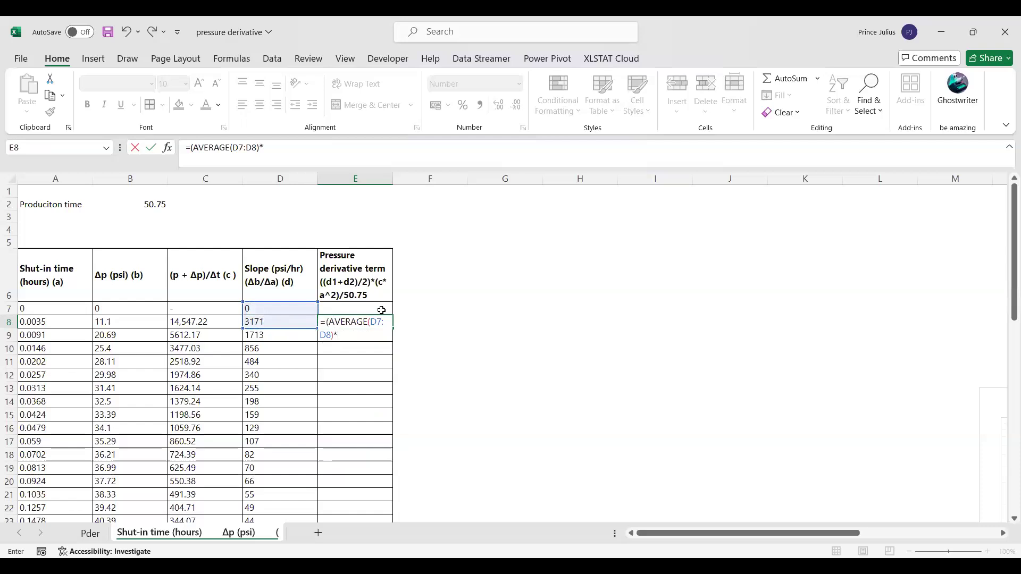
pyautogui.write('*(')
pyautogui.click(214, 320)
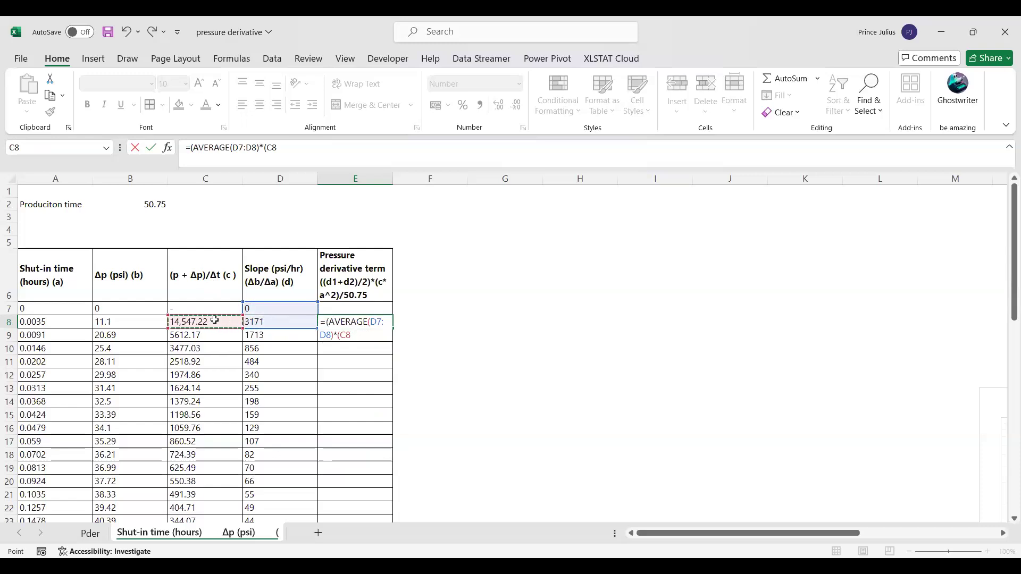
pyautogui.write('*')
pyautogui.click(72, 322)
pyautogui.write('^2')
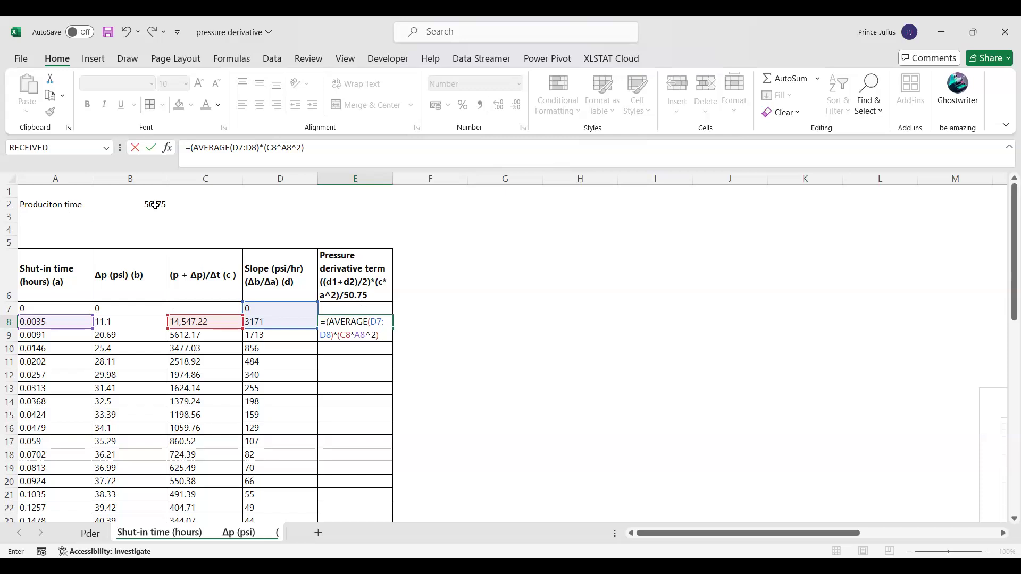
pyautogui.write('50.75')
pyautogui.press('Return')
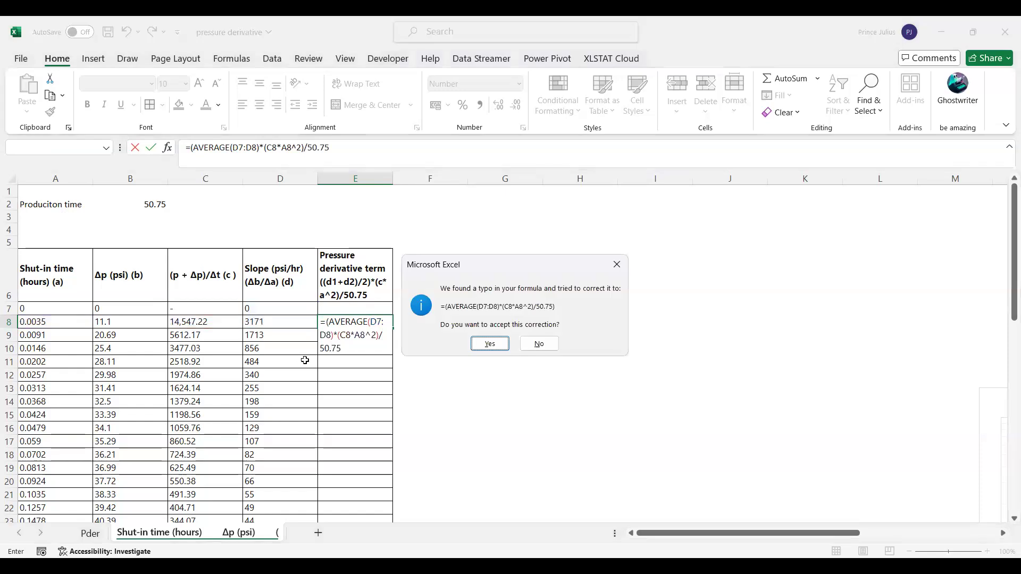
pyautogui.press('Return')
# Step: Fill the pressure derivative formula from E8 down to the last table row, E60
pyautogui.click(365, 323)
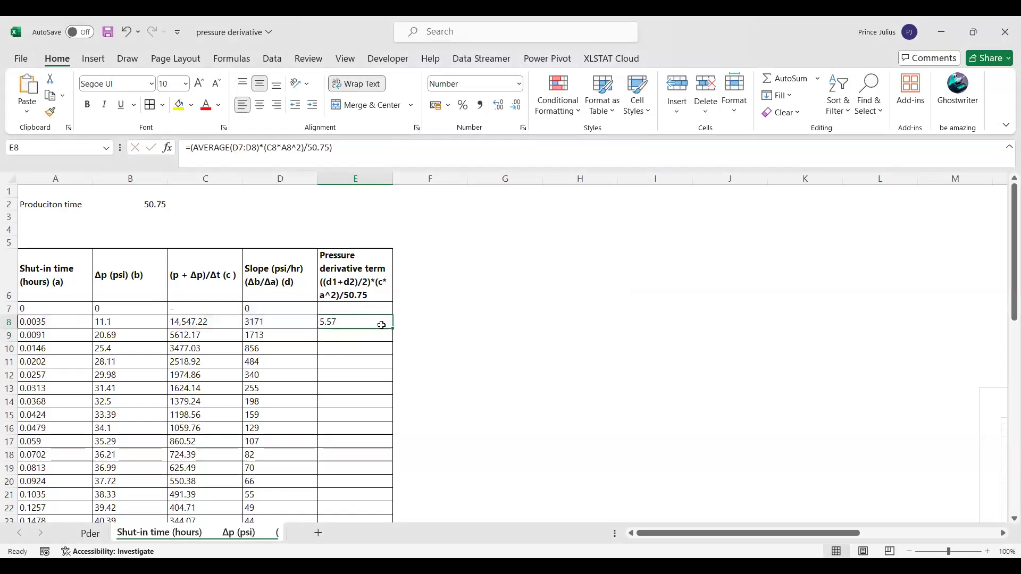
pyautogui.doubleClick(391, 328)
pyautogui.scroll(-8, 357, 369)
pyautogui.scroll(-8, 357, 369)
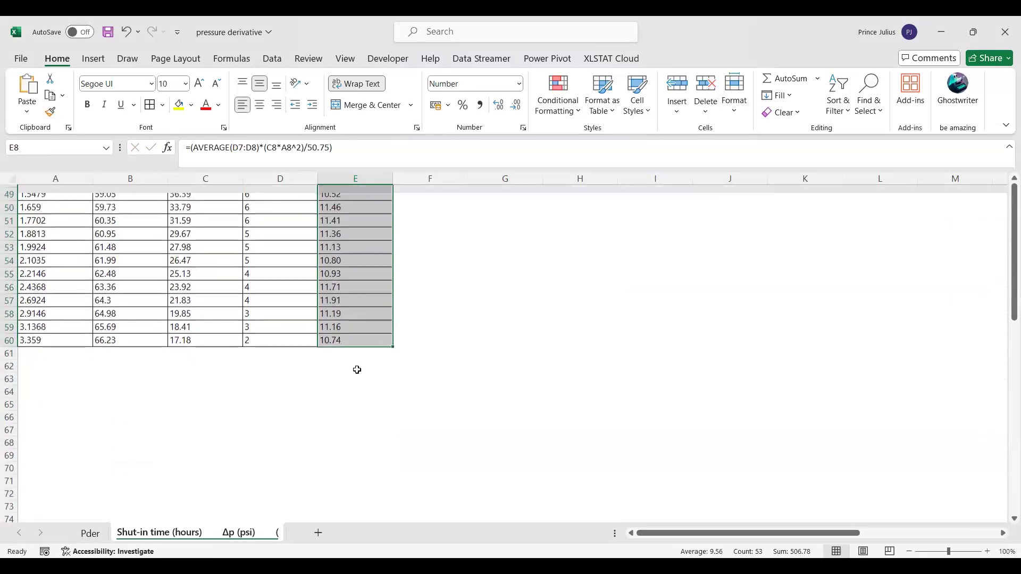
# Step: Enter 0 as the pressure derivative value in cell E7, the first data row of the table
pyautogui.scroll(15, 357, 369)
pyautogui.scroll(2, 357, 369)
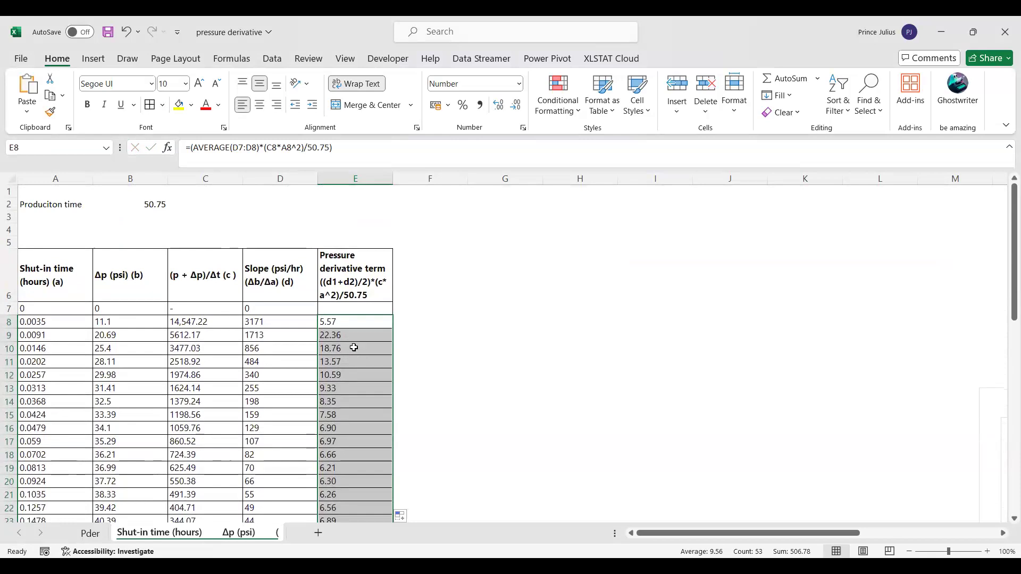
pyautogui.click(354, 311)
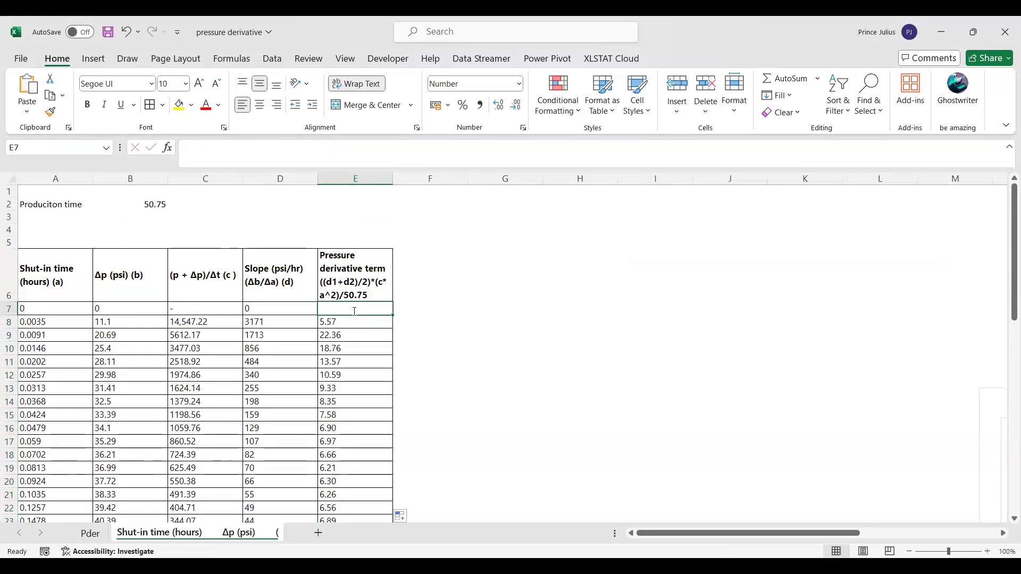
pyautogui.write('0')
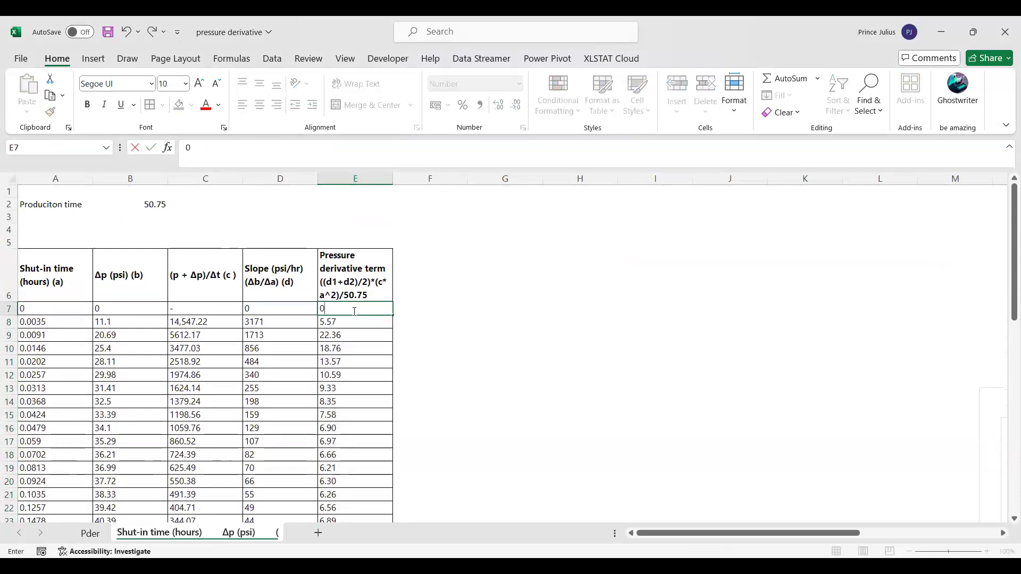
pyautogui.press('Return')
pyautogui.click(553, 360)
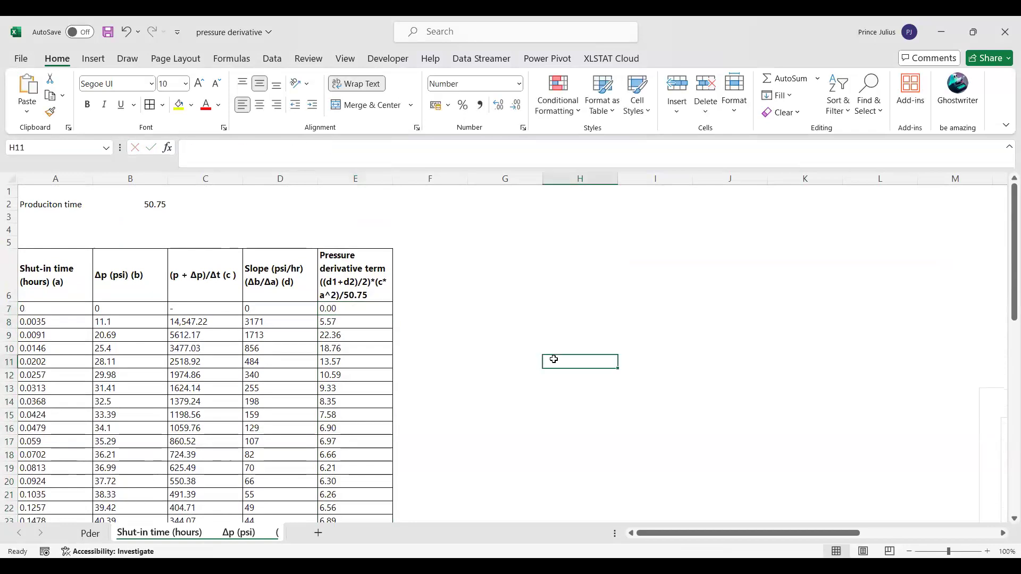
# Step: Insert a scatter chart with smooth lines from the shut-in time and Δp columns, headers included, and place it beside the table
pyautogui.moveTo(74, 296); pyautogui.dragTo(113, 296)
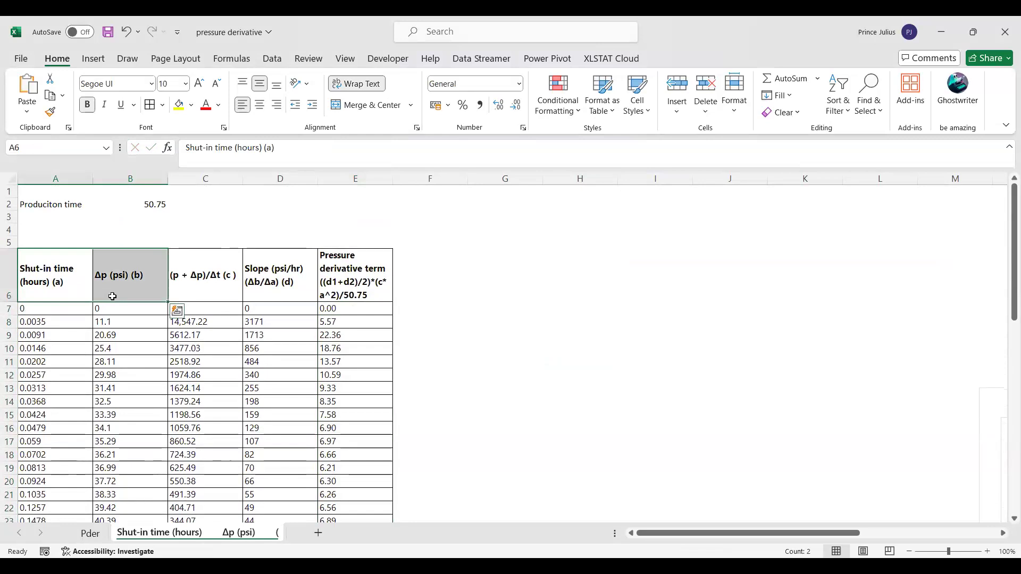
pyautogui.hotkey('ctrl', 'shift', 'Down')
pyautogui.scroll(10, 313, 253)
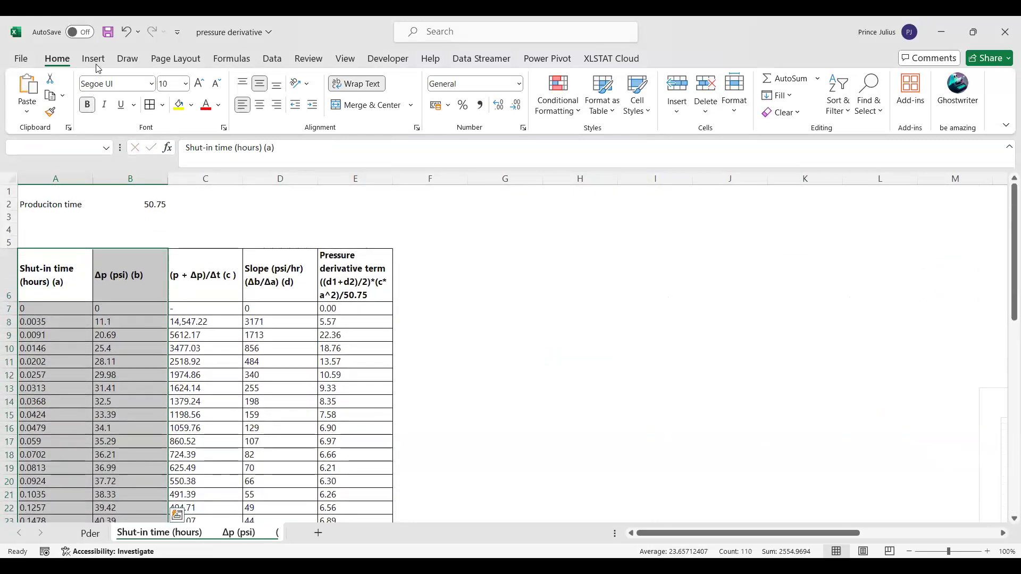
pyautogui.click(94, 59)
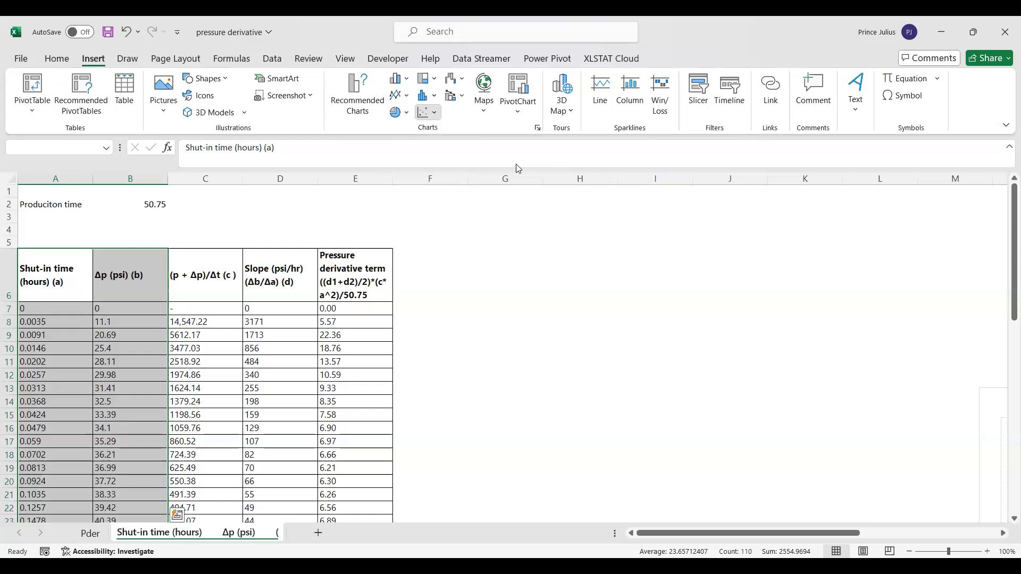
pyautogui.click(432, 116)
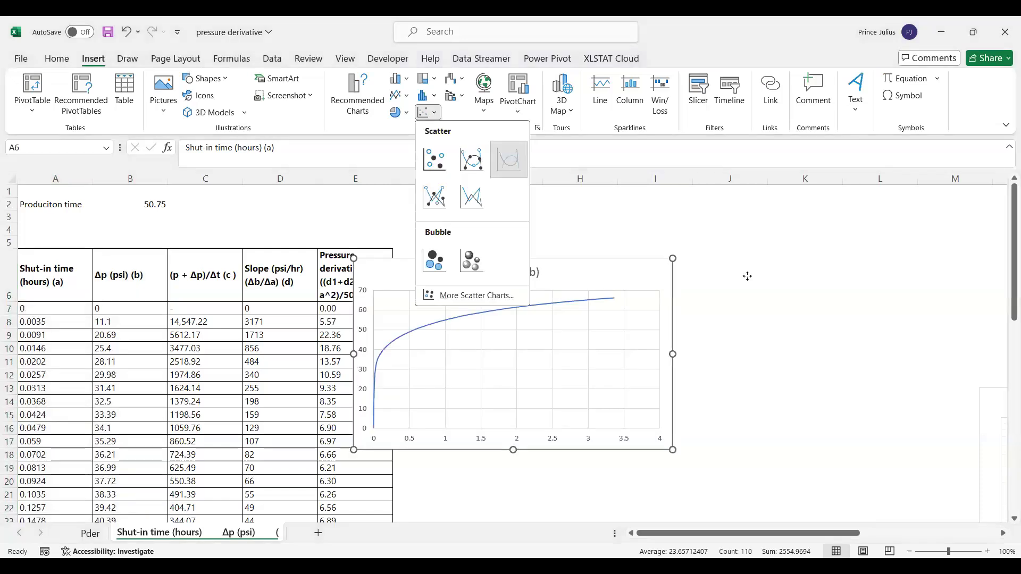
pyautogui.click(508, 160)
# Step: Replace the new chart's title with "Pressure build up"
pyautogui.click(655, 275)
pyautogui.moveTo(634, 275); pyautogui.dragTo(682, 276)
pyautogui.press('BackSpace')
pyautogui.press('BackSpace')
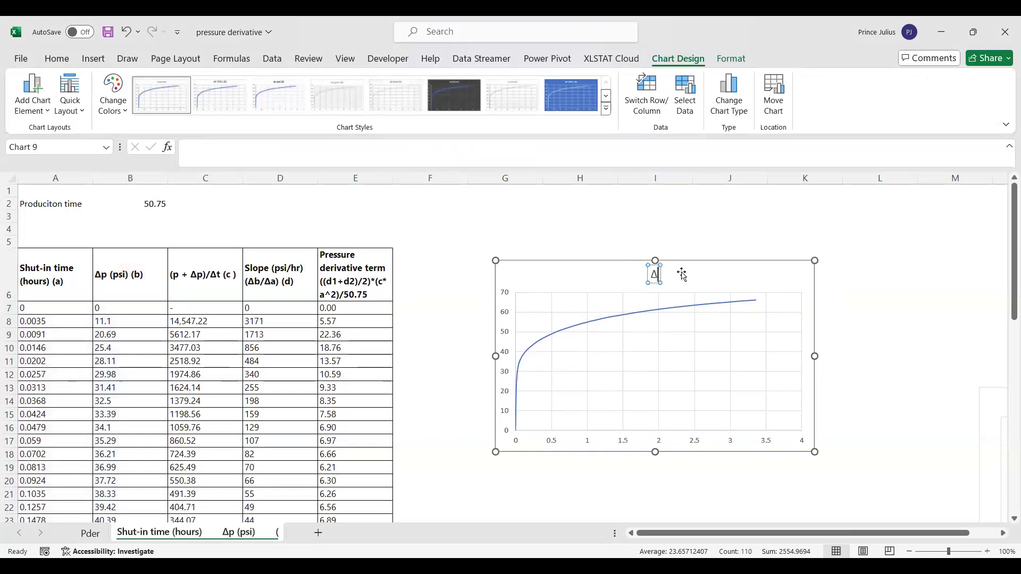
pyautogui.write('Pressur')
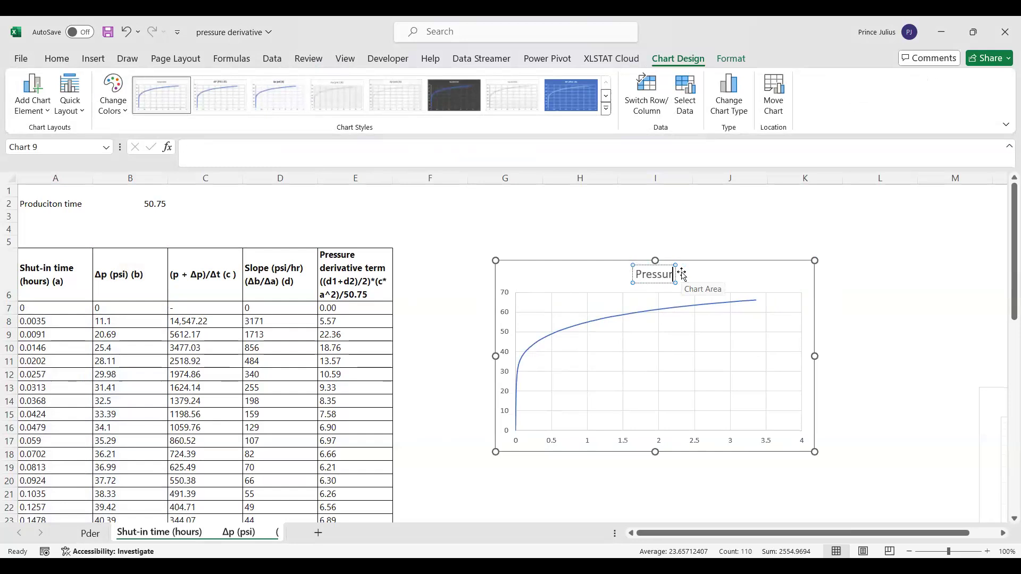
pyautogui.write('e build up')
# Step: Apply the dark-background style with a glowing line to the Pressure build up chart
pyautogui.click(487, 94)
pyautogui.click(469, 95)
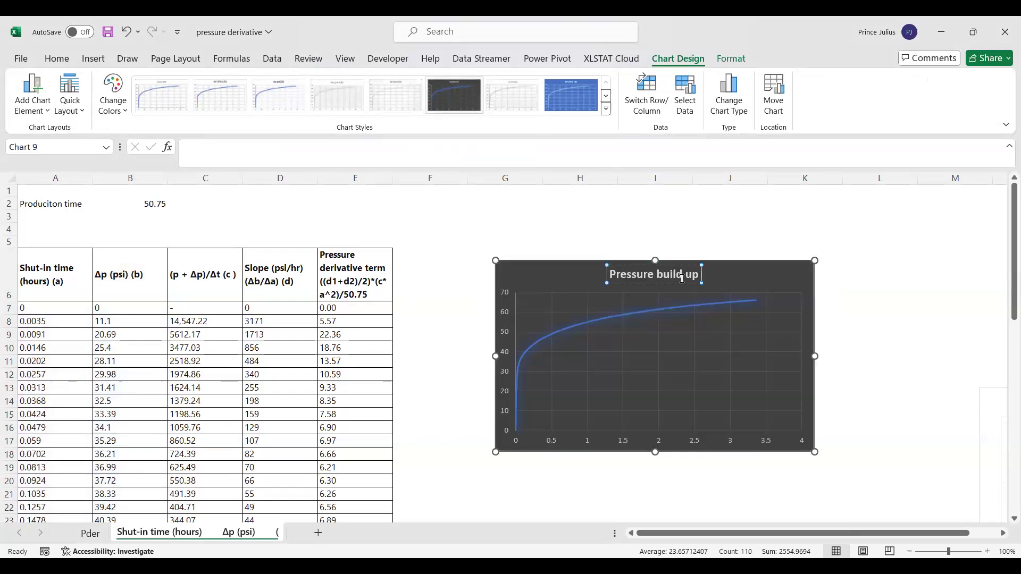
pyautogui.click(770, 307)
# Step: Insert a markers-only scatter chart of the Δp and pressure derivative columns against shut-in time, headers included
pyautogui.scroll(-2, 771, 305)
pyautogui.scroll(1, 771, 304)
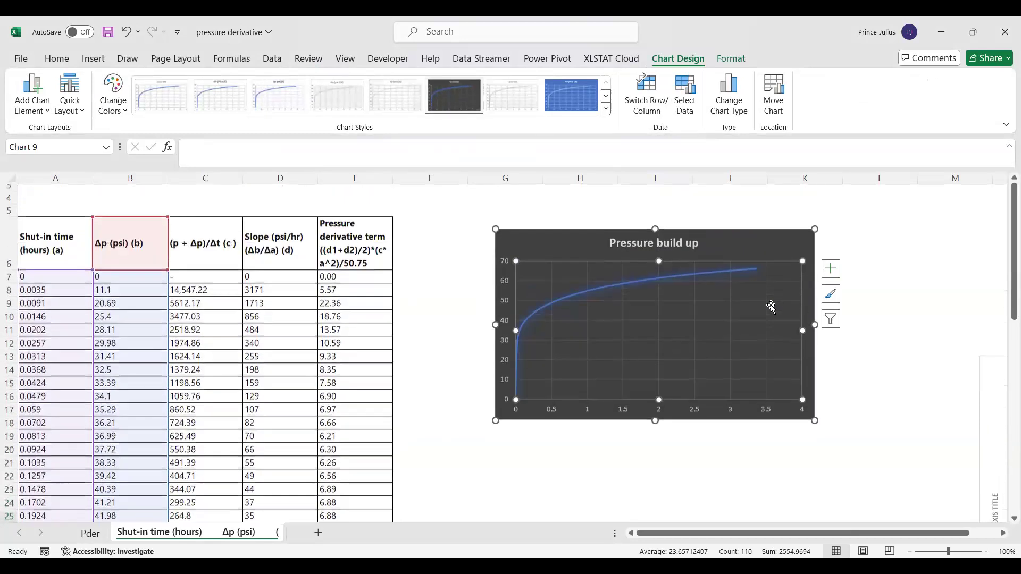
pyautogui.keyDown('ctrl'); pyautogui.click(350, 225); pyautogui.keyUp('ctrl')
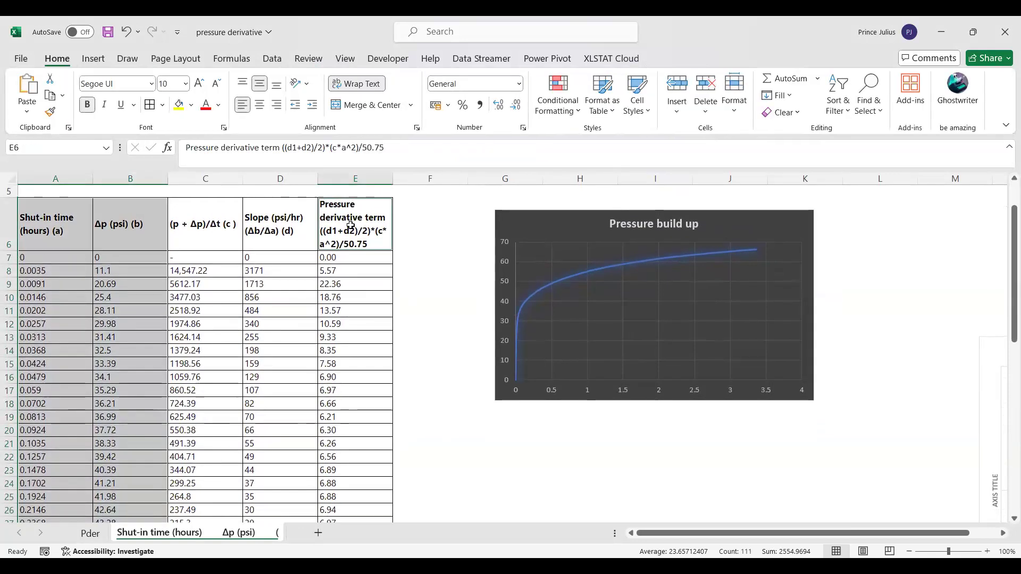
pyautogui.hotkey('ctrl', 'shift', 'Down')
pyautogui.scroll(12, 541, 326)
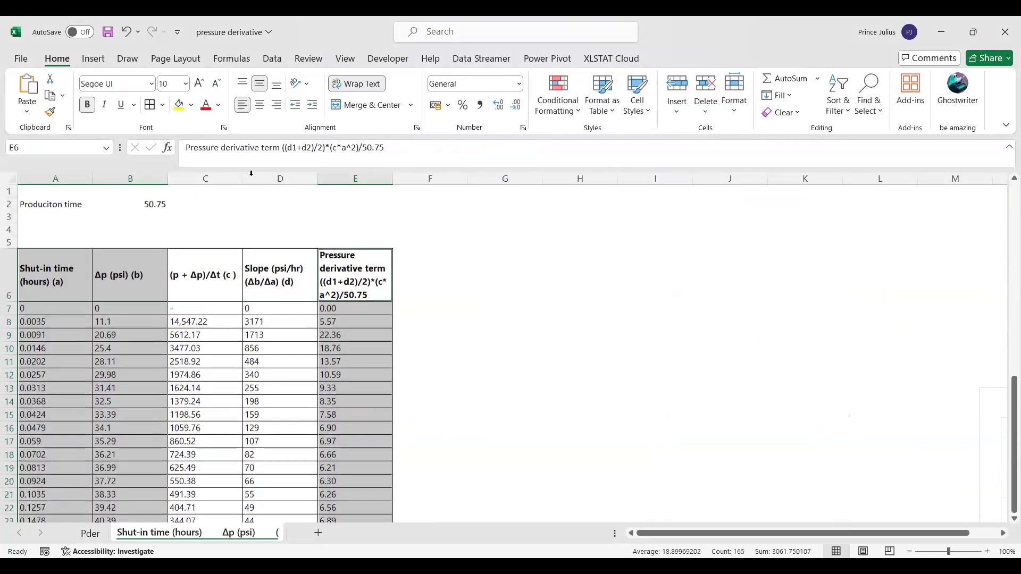
pyautogui.click(93, 60)
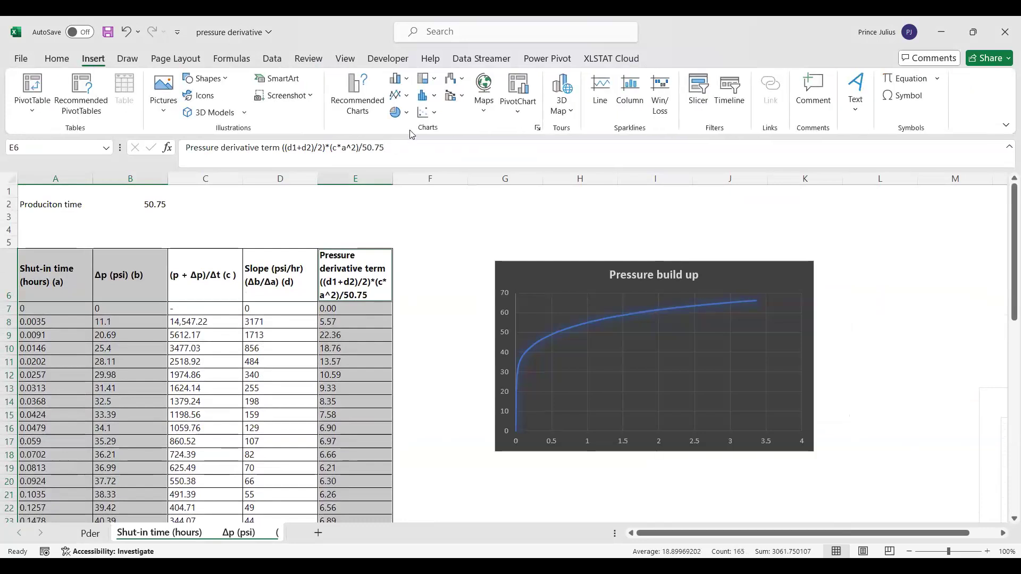
pyautogui.click(424, 114)
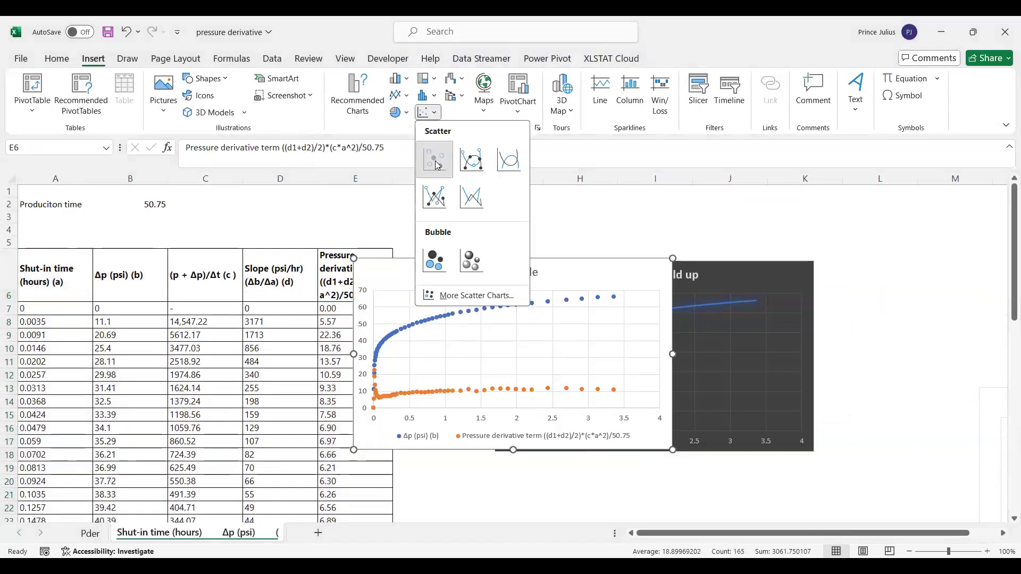
pyautogui.press('Return')
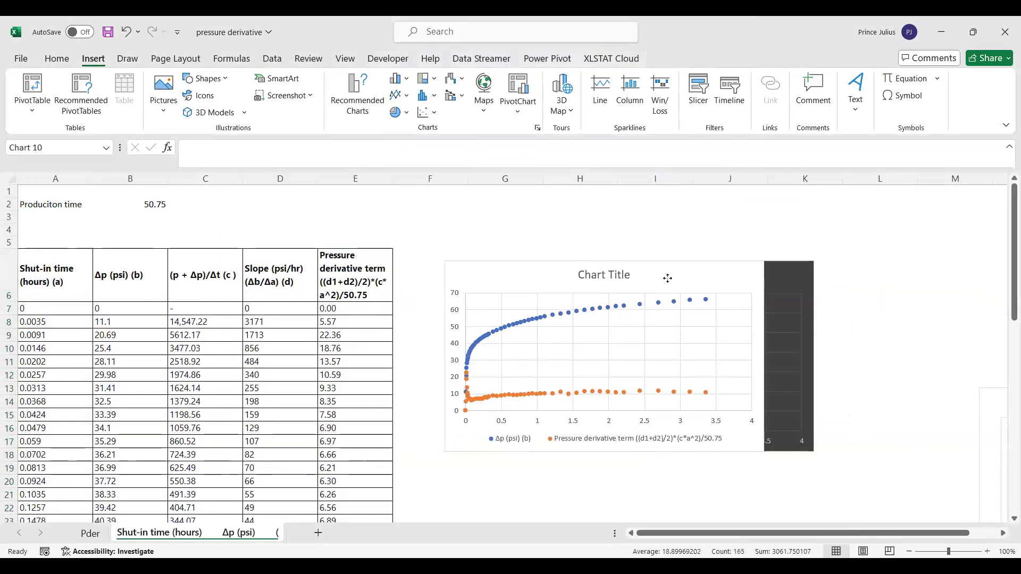
# Step: Move the new two-series scatter chart off the Pressure build up chart to the free area around columns L to O
pyautogui.scroll(-2, 707, 284)
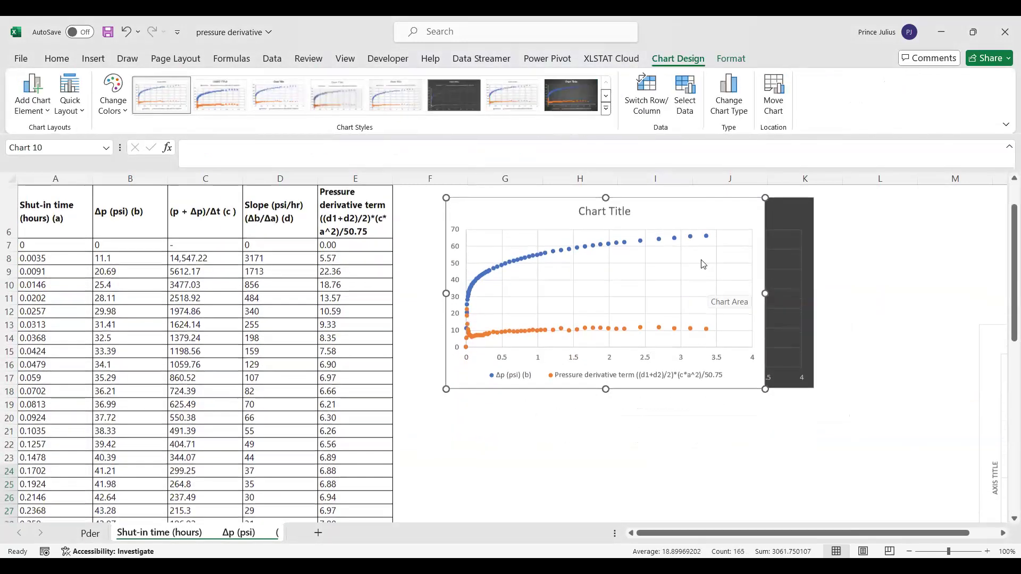
pyautogui.moveTo(695, 210); pyautogui.dragTo(705, 300)
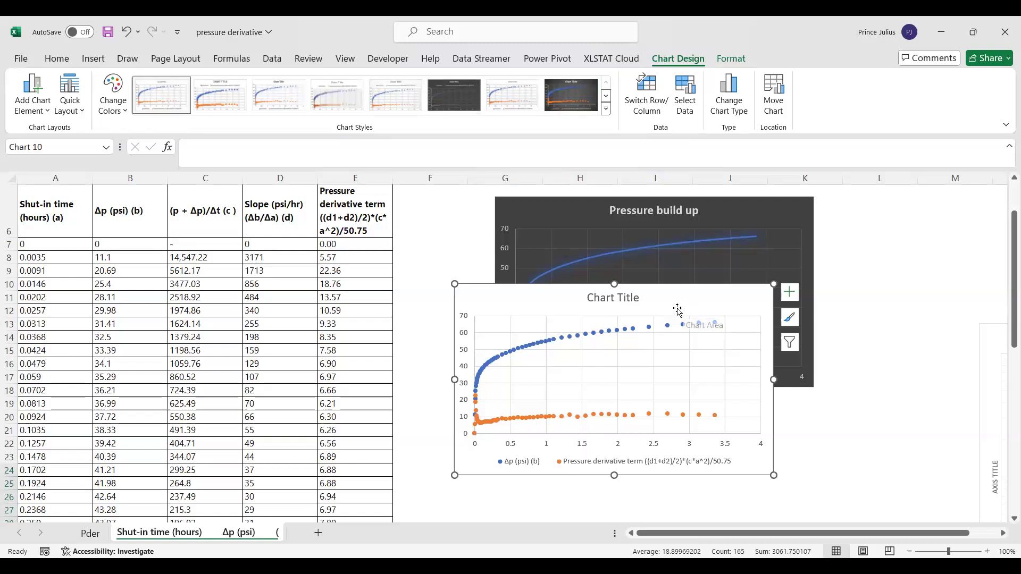
pyautogui.hscroll(3, 685, 320)
pyautogui.moveTo(492, 298); pyautogui.dragTo(753, 248)
pyautogui.press('Escape')
pyautogui.press('Escape')
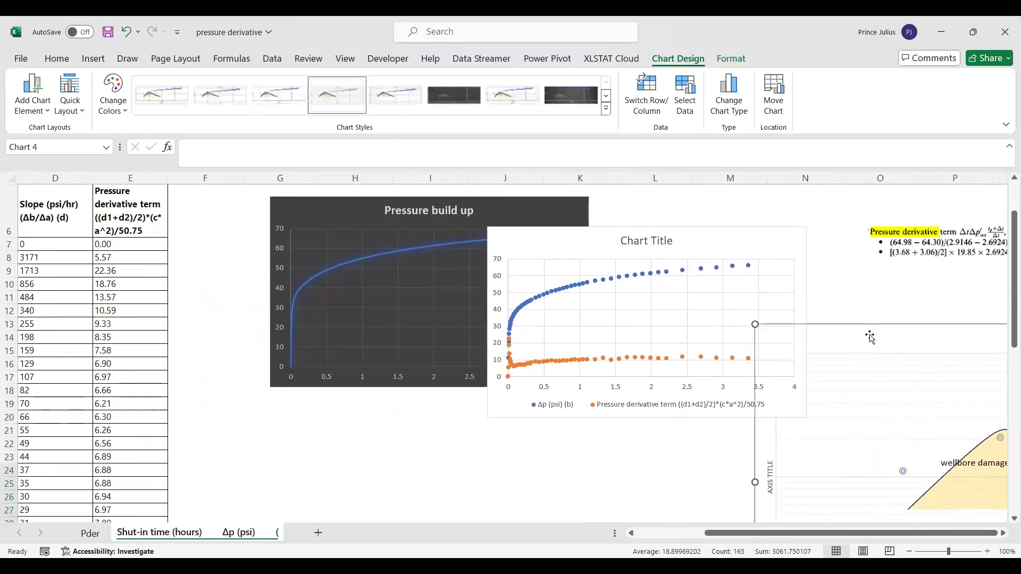
pyautogui.moveTo(766, 245); pyautogui.dragTo(876, 208)
pyautogui.hscroll(6, 877, 211)
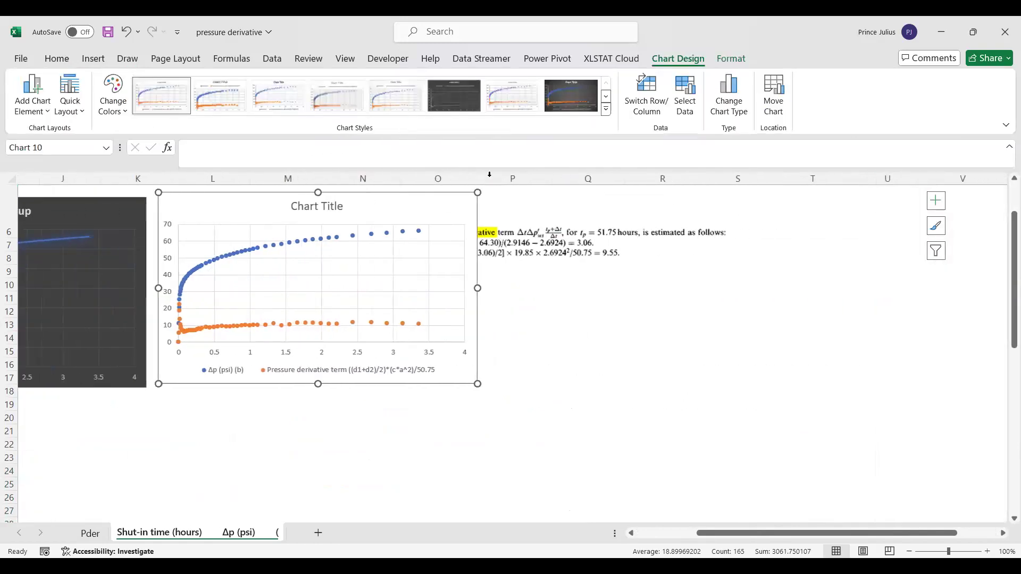
# Step: Enlarge the two-series scatter chart to span about columns L to T and apply the style with ringed markers and fine gridlines
pyautogui.moveTo(437, 257); pyautogui.dragTo(449, 274)
pyautogui.scroll(-3, 774, 404)
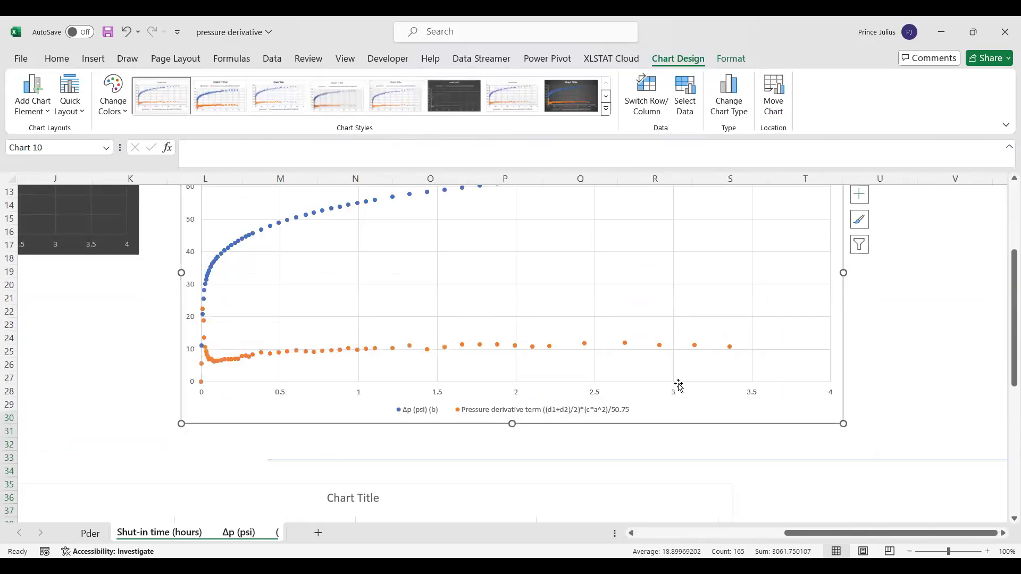
pyautogui.scroll(2, 680, 389)
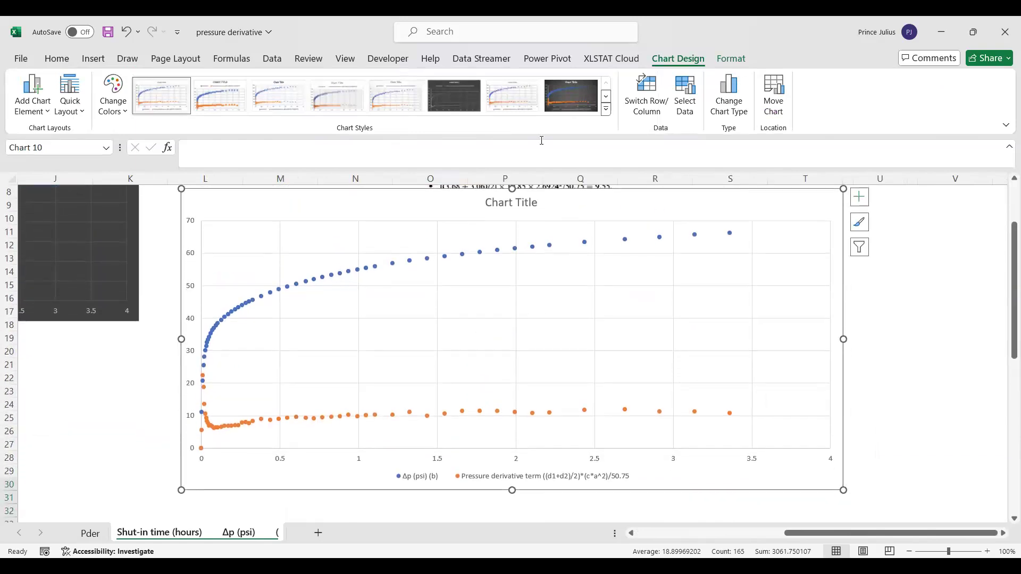
pyautogui.click(314, 96)
# Step: Replace the two-series scatter chart's title with "Pressure derivative"
pyautogui.click(519, 207)
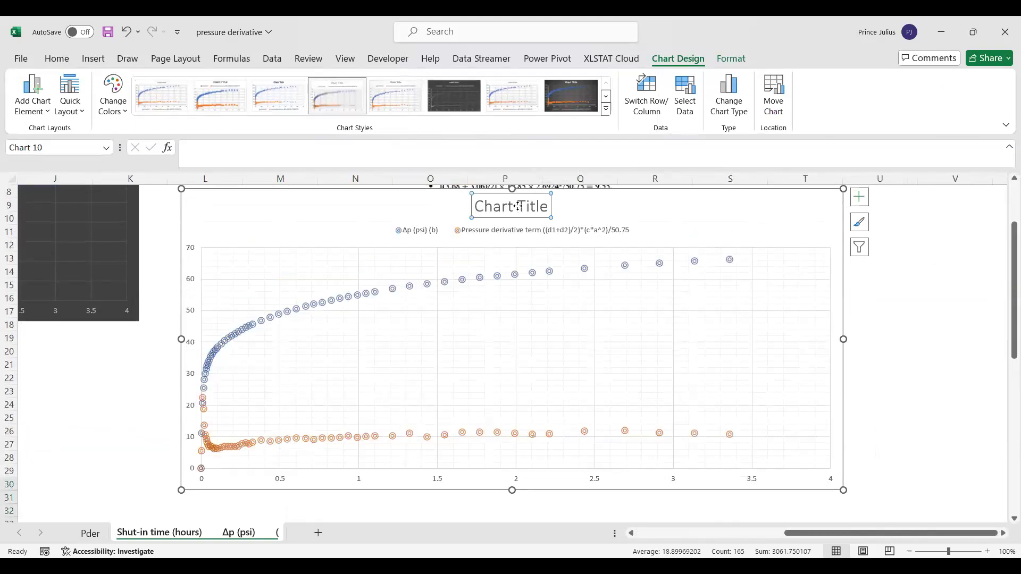
pyautogui.moveTo(476, 206); pyautogui.dragTo(548, 208)
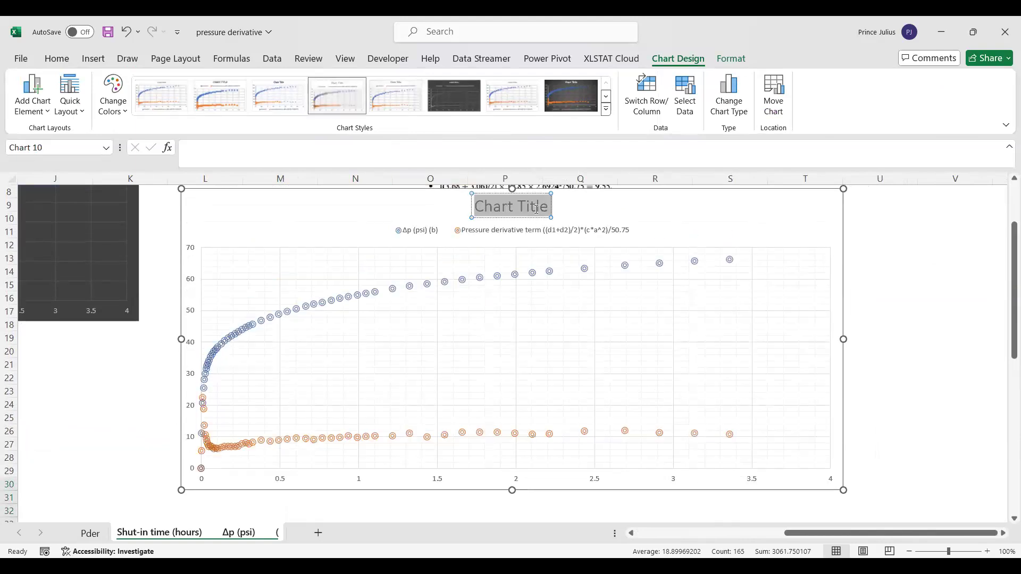
pyautogui.write('Presser')
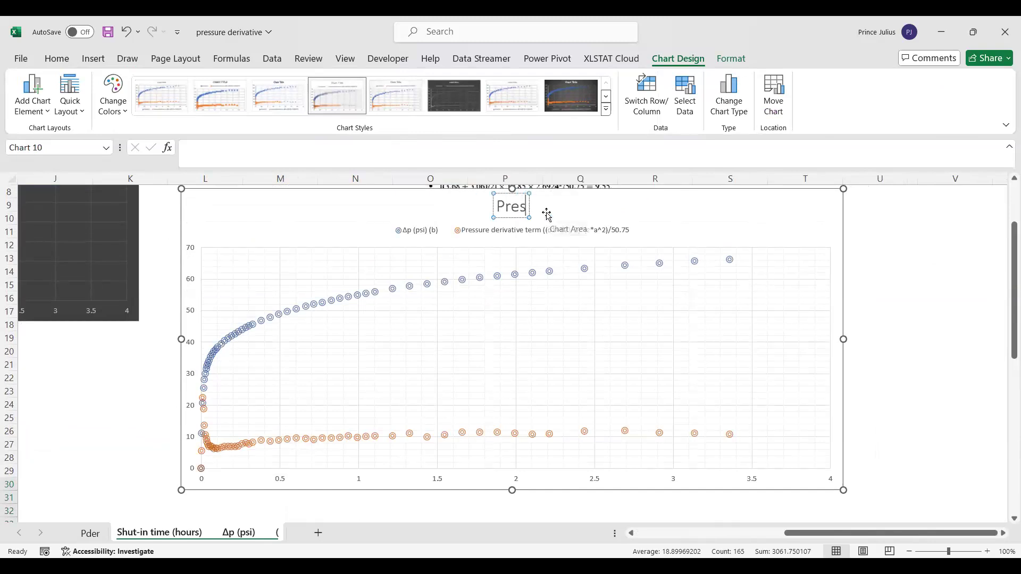
pyautogui.press('BackSpace')
pyautogui.press('BackSpace')
pyautogui.write('ur ede')
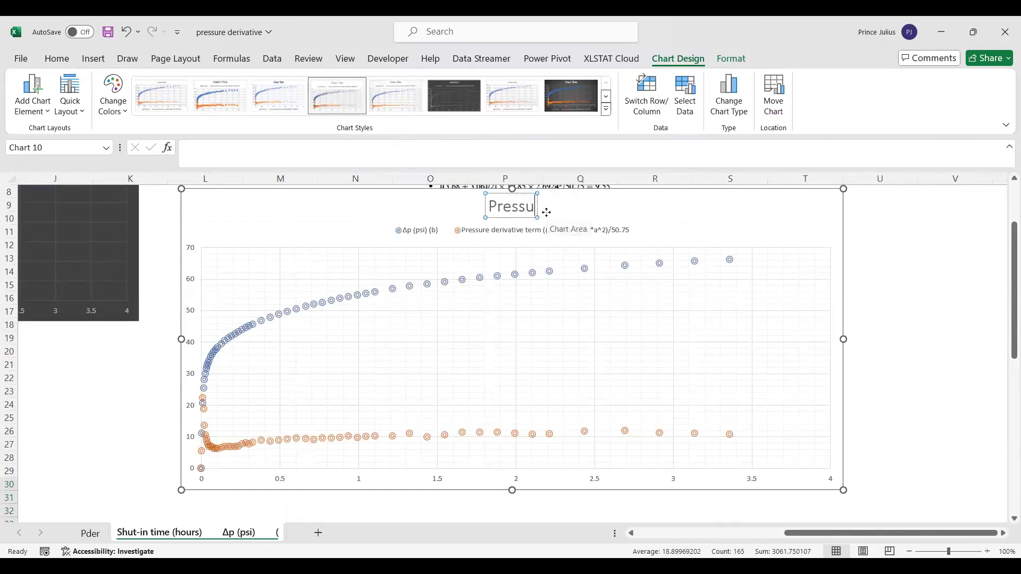
pyautogui.press('BackSpace')
pyautogui.press('BackSpace')
pyautogui.press('BackSpace')
pyautogui.press('BackSpace')
pyautogui.press('BackSpace')
pyautogui.write('e')
pyautogui.press('BackSpace')
pyautogui.write('re derivative a')
pyautogui.press('BackSpace')
pyautogui.press('BackSpace')
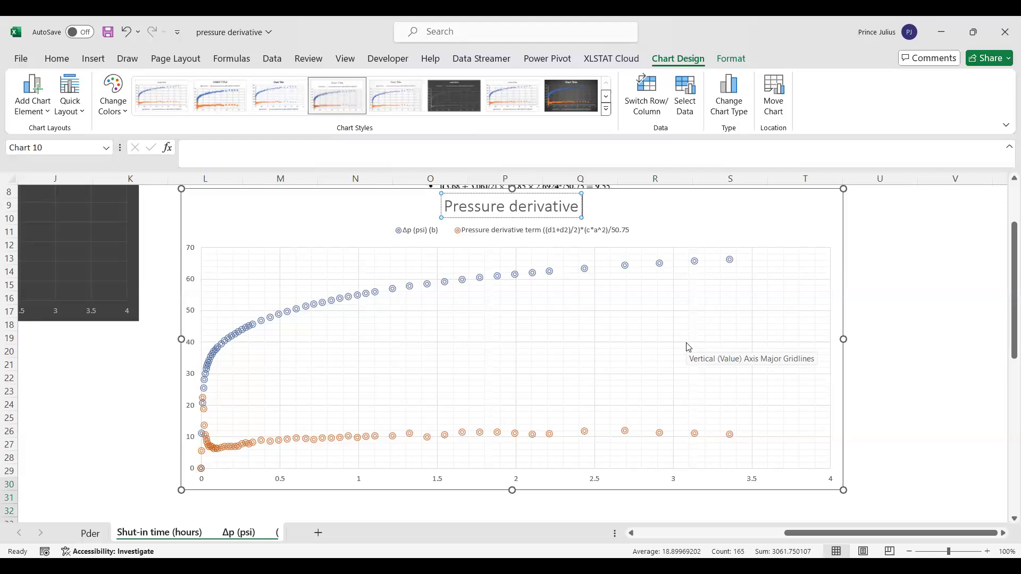
# Step: Set the horizontal axis of the Pressure derivative chart to a base 10 logarithmic scale, dismissing the warning
pyautogui.hscroll(-3, 606, 349)
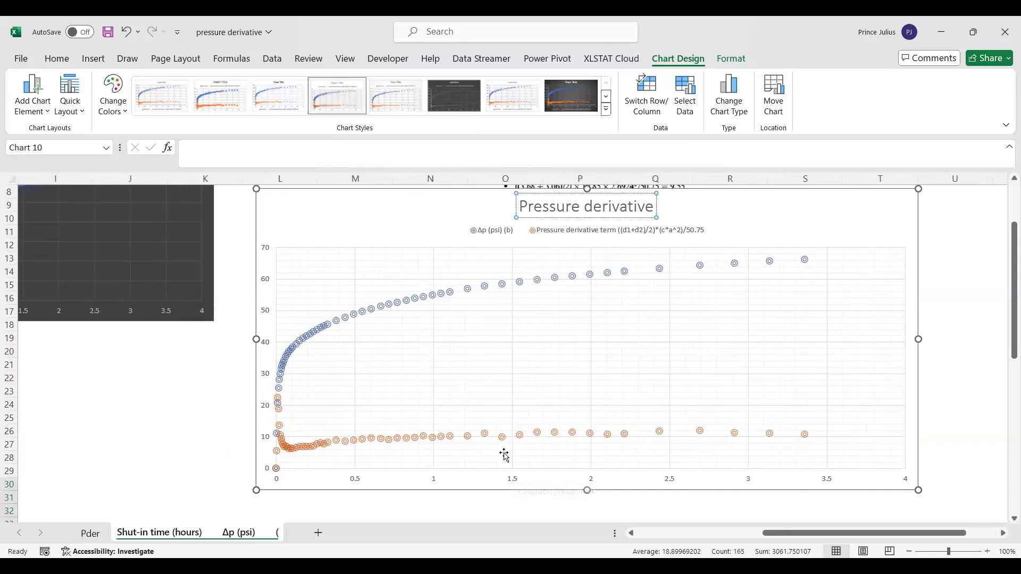
pyautogui.doubleClick(514, 485)
pyautogui.click(858, 483)
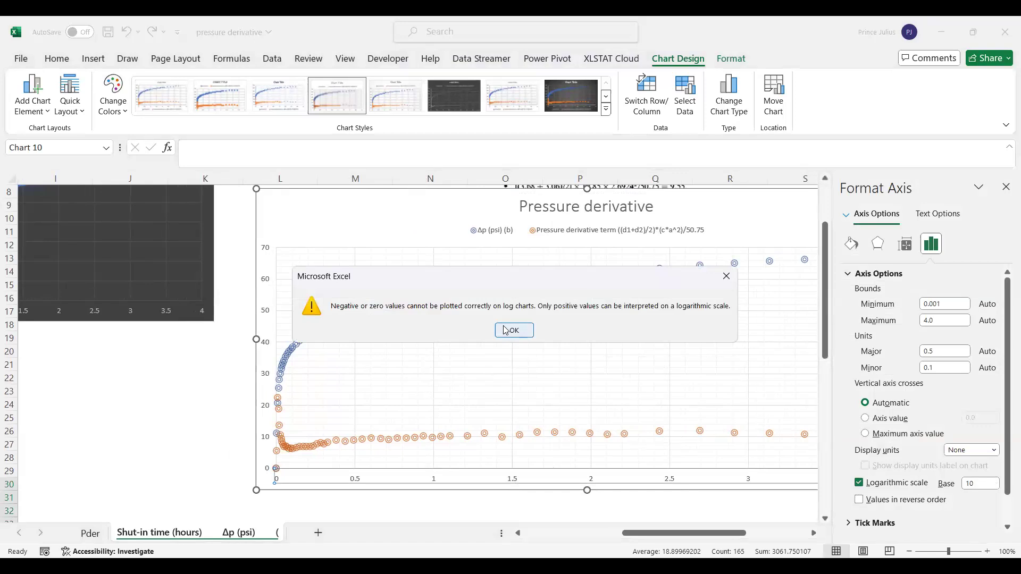
pyautogui.click(509, 330)
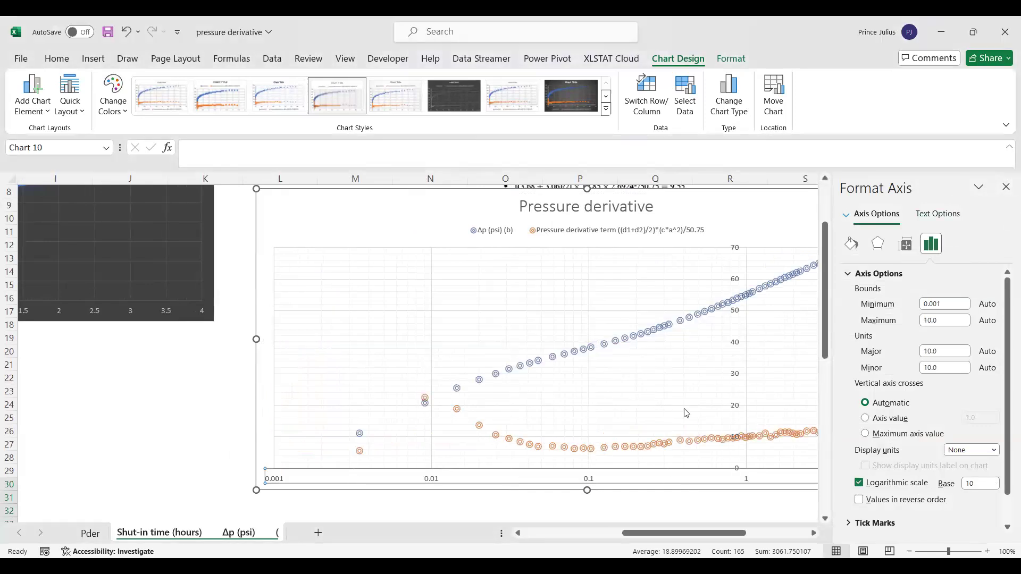
# Step: Set the vertical axis of the Pressure derivative chart to a logarithmic scale and close the axis formatting options
pyautogui.click(732, 375)
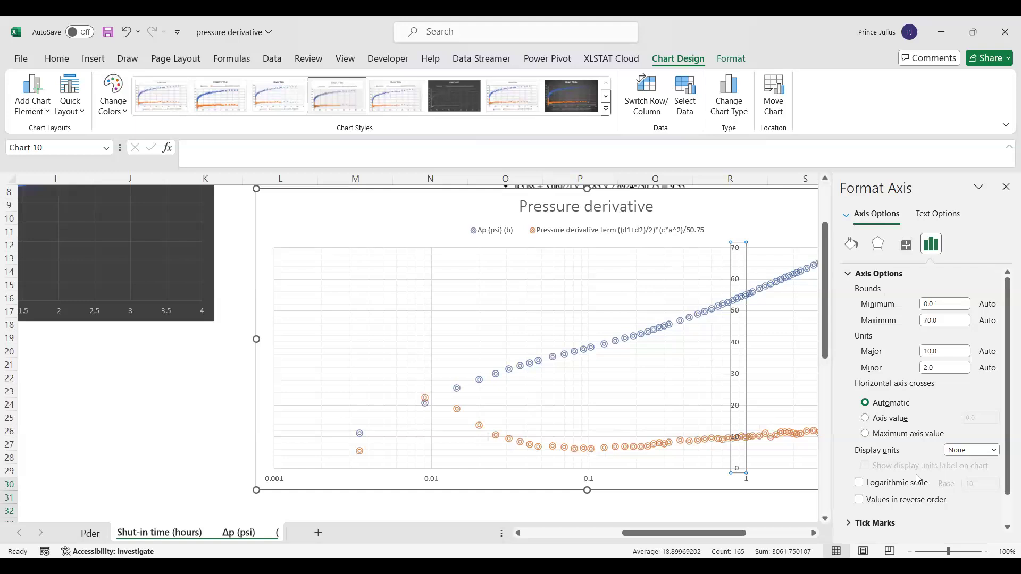
pyautogui.click(859, 483)
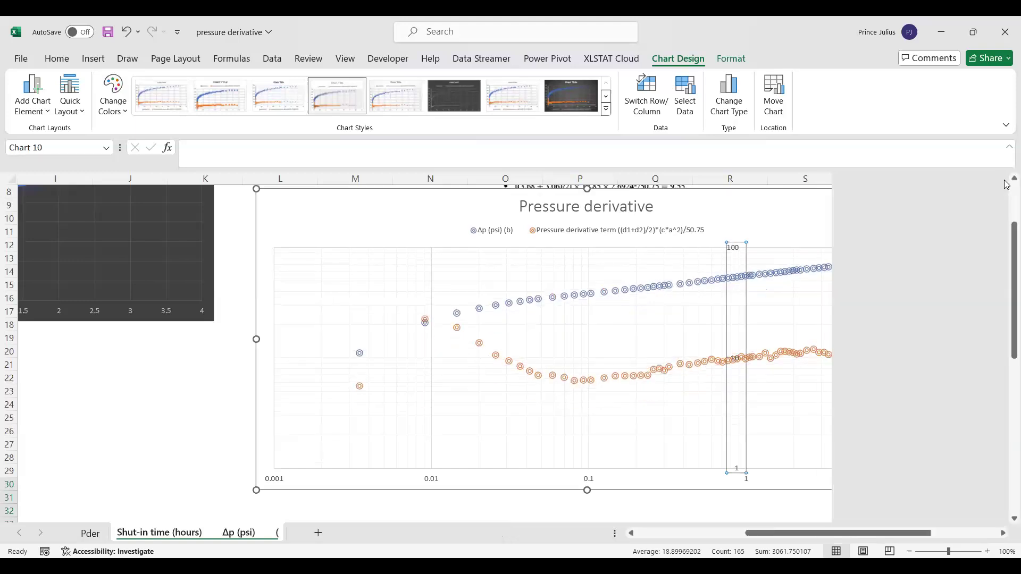
pyautogui.click(1006, 184)
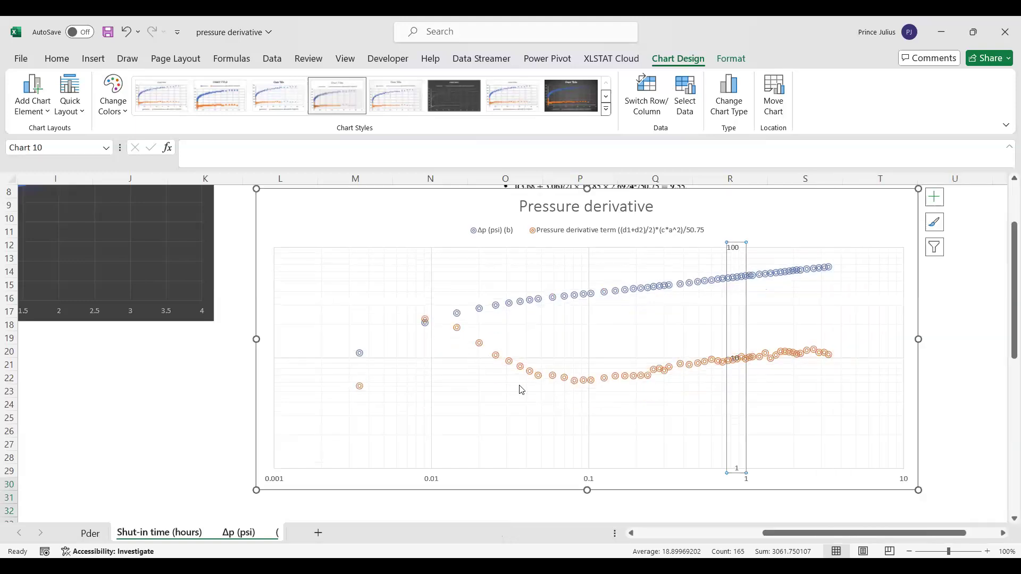
pyautogui.click(767, 420)
pyautogui.press('Escape')
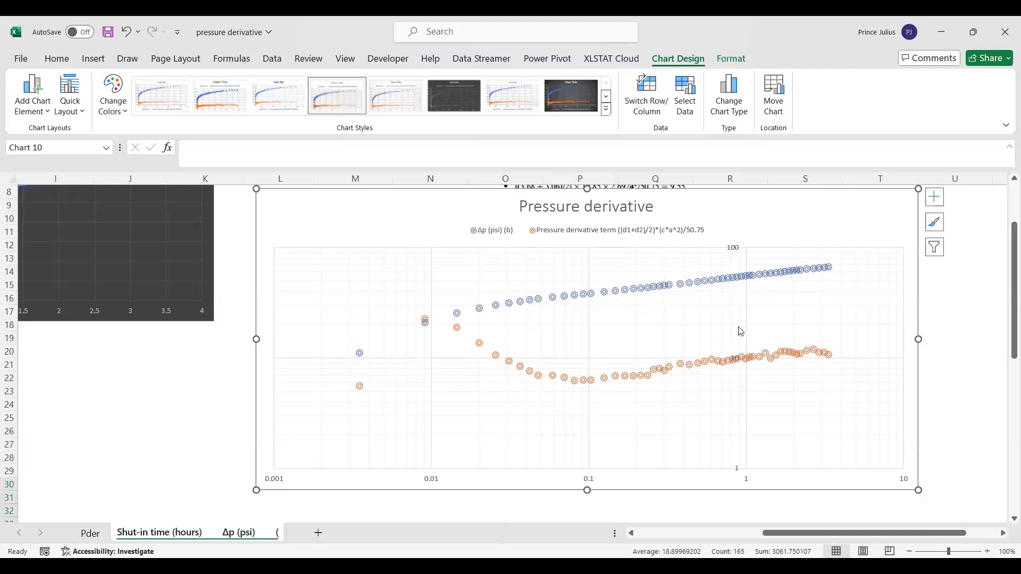
# Step: Set the label position of the Pressure derivative chart's vertical axis to Low and close the formatting options
pyautogui.click(734, 255)
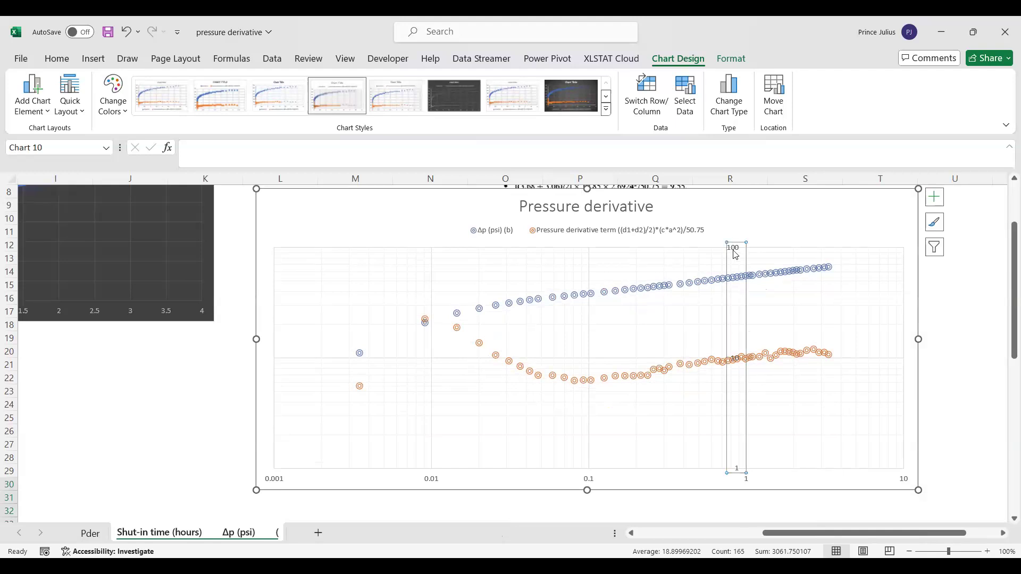
pyautogui.doubleClick(734, 254)
pyautogui.scroll(-1, 880, 391)
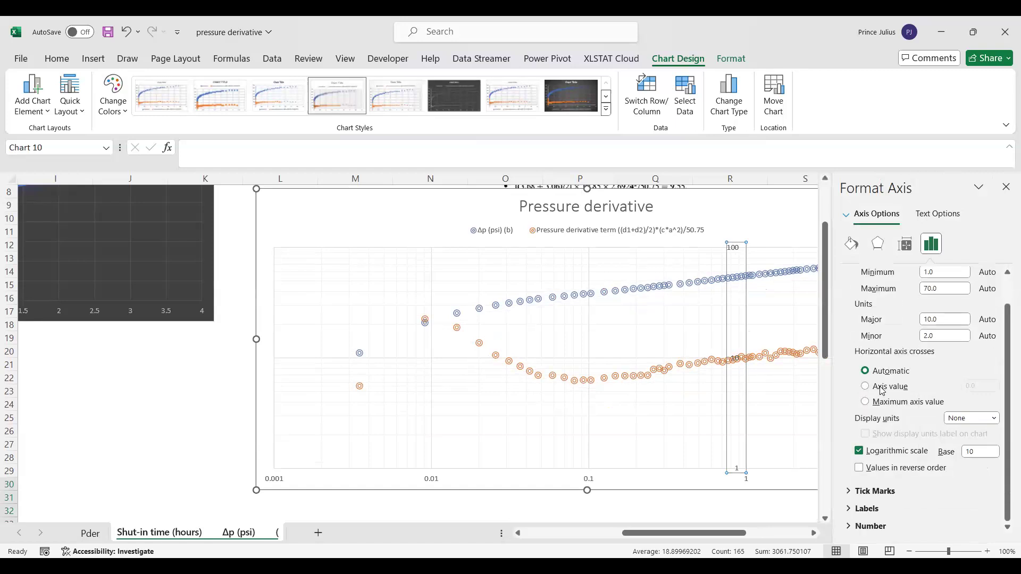
pyautogui.click(867, 508)
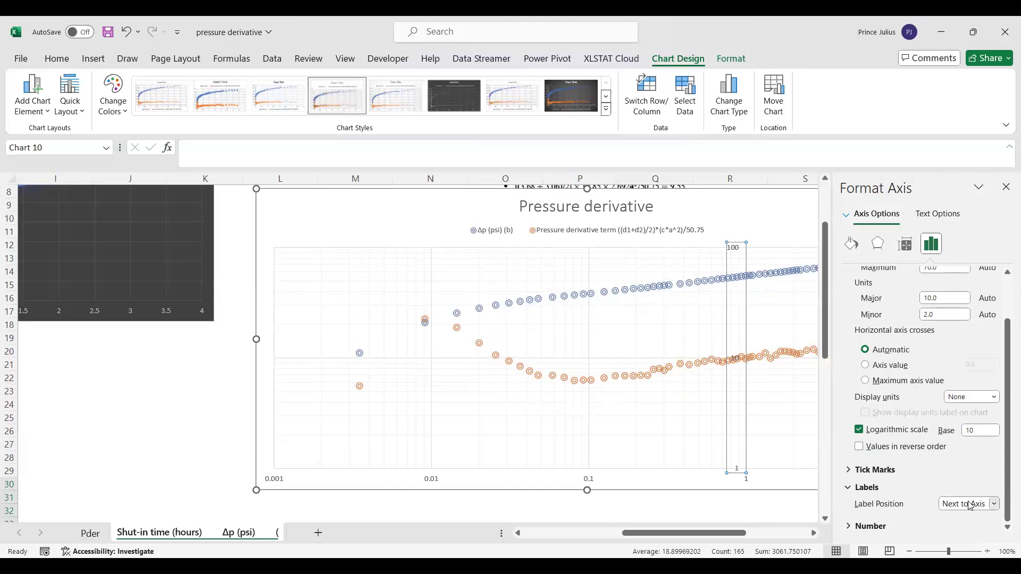
pyautogui.click(990, 504)
pyautogui.click(962, 472)
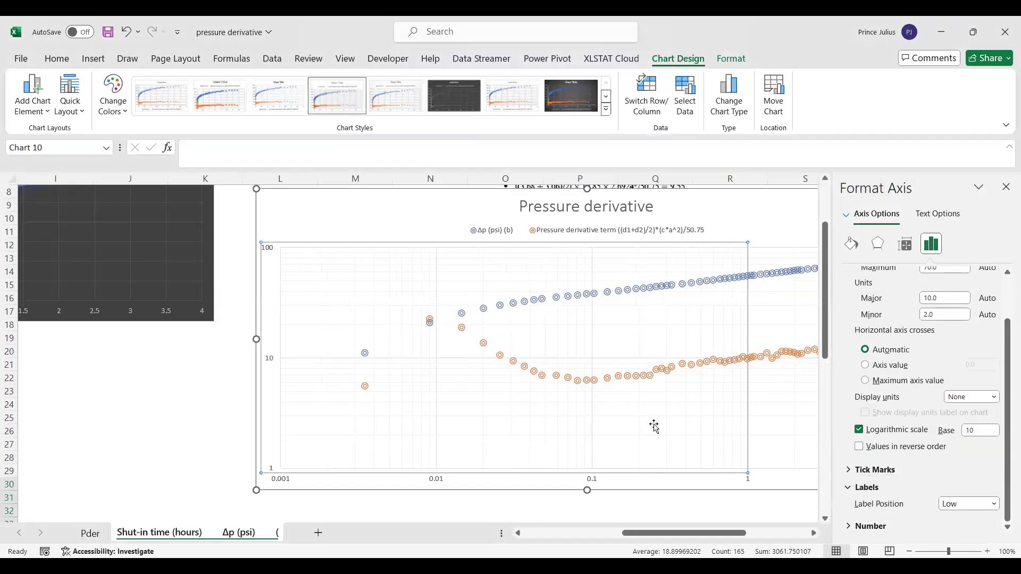
pyautogui.click(511, 336)
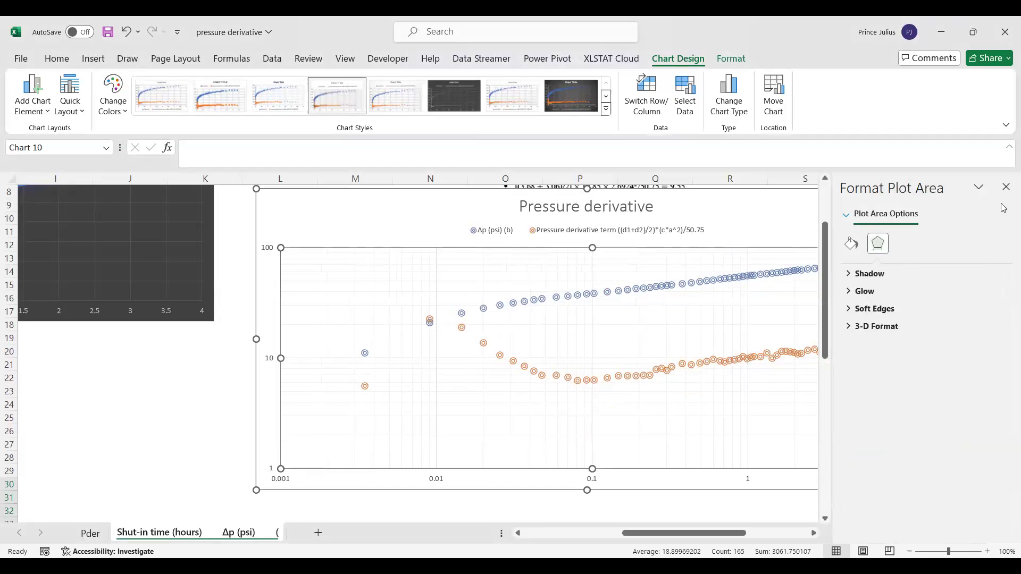
pyautogui.click(1006, 187)
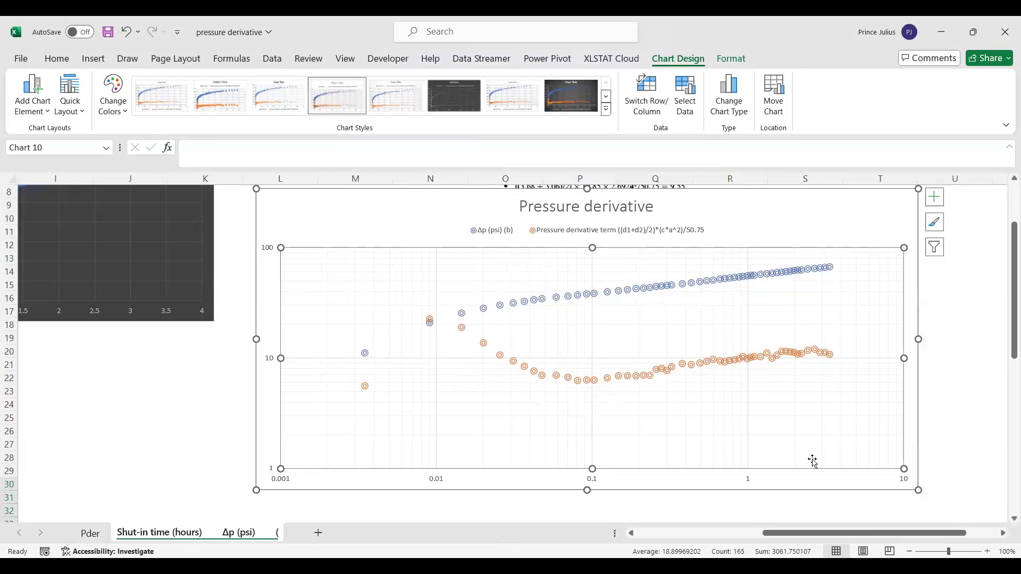
# Step: Shift the Pressure derivative chart slightly and enlarge it down to about row 39, ending near the right edge of column T
pyautogui.moveTo(819, 481); pyautogui.dragTo(812, 495)
pyautogui.scroll(-2, 866, 467)
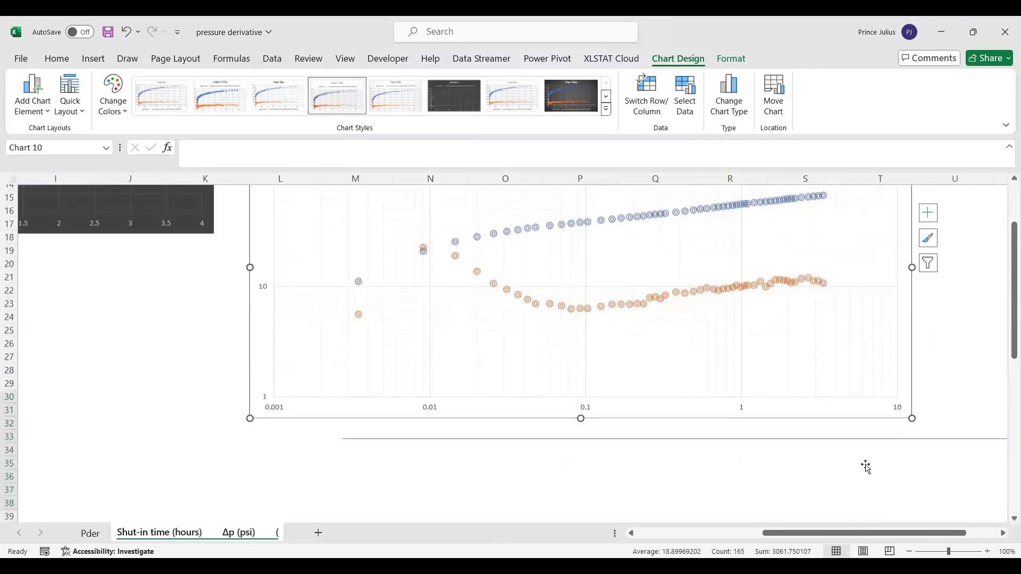
pyautogui.moveTo(911, 412); pyautogui.dragTo(930, 510)
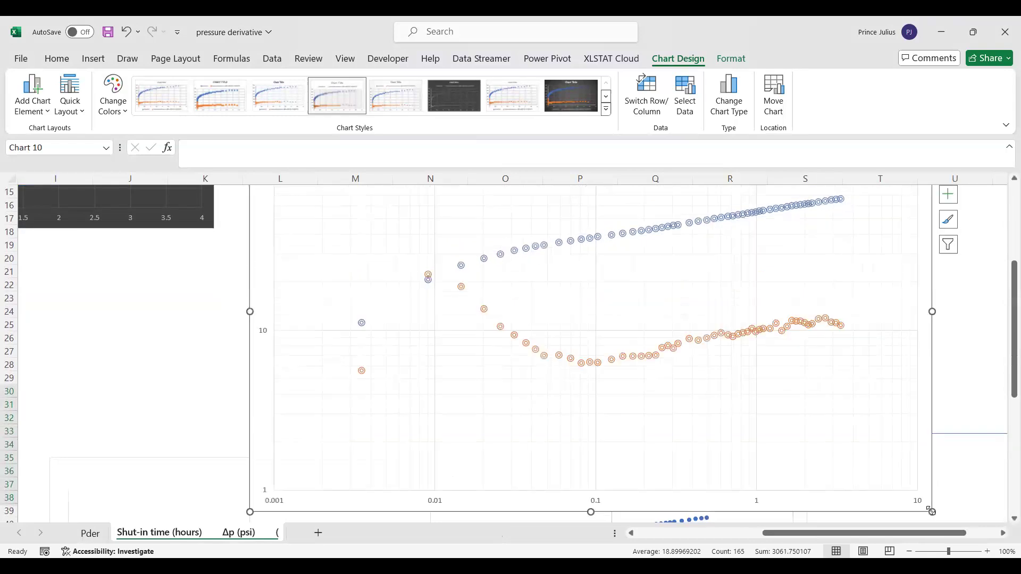
pyautogui.hscroll(1, 825, 488)
pyautogui.scroll(1, 826, 488)
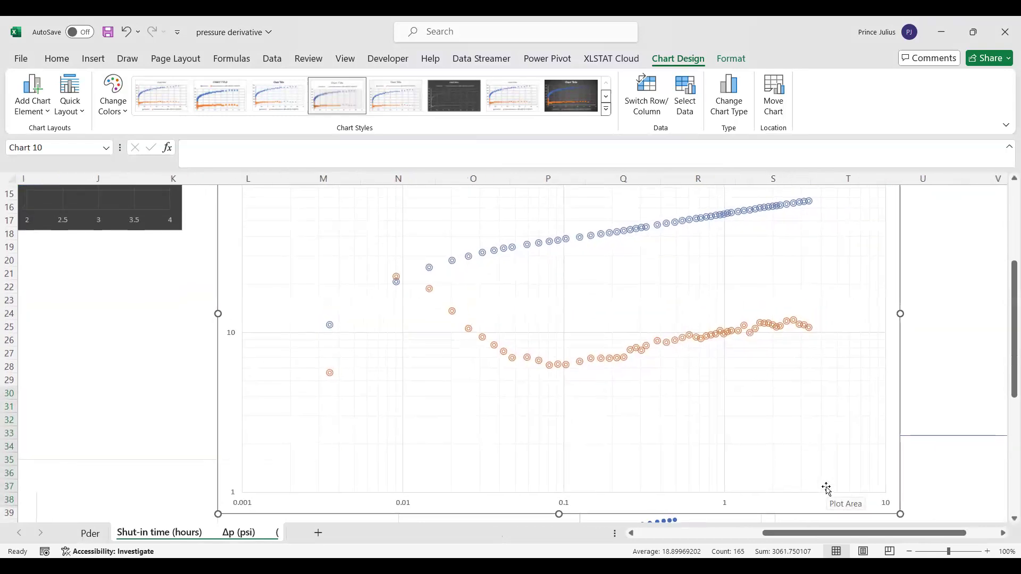
pyautogui.hscroll(-1, 826, 488)
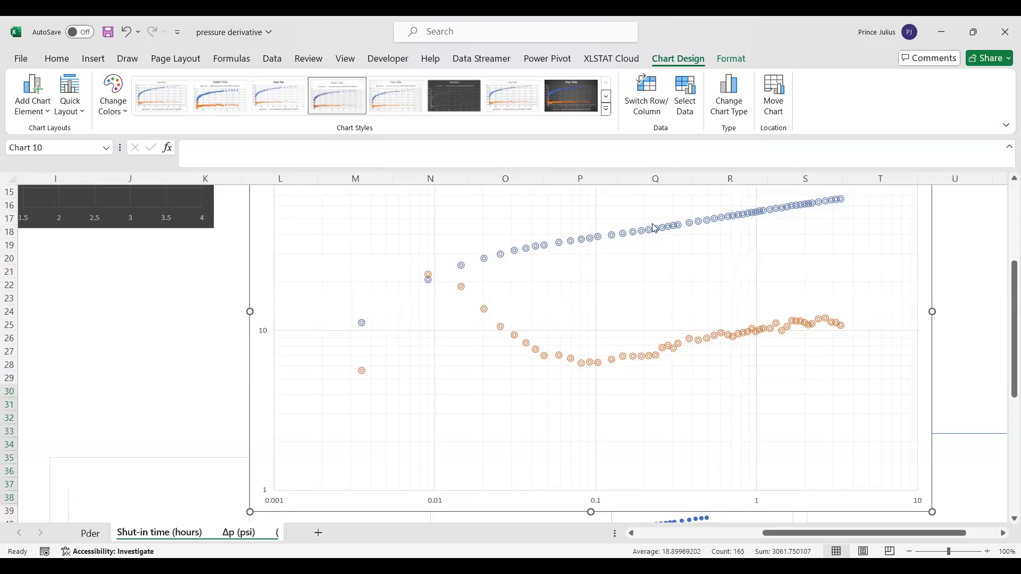
# Step: Draw a freehand scribble curve, about 3.7 cm high and 7.5 cm wide, along the early hump of the pressure derivative points
pyautogui.moveTo(674, 227)
pyautogui.click(99, 62)
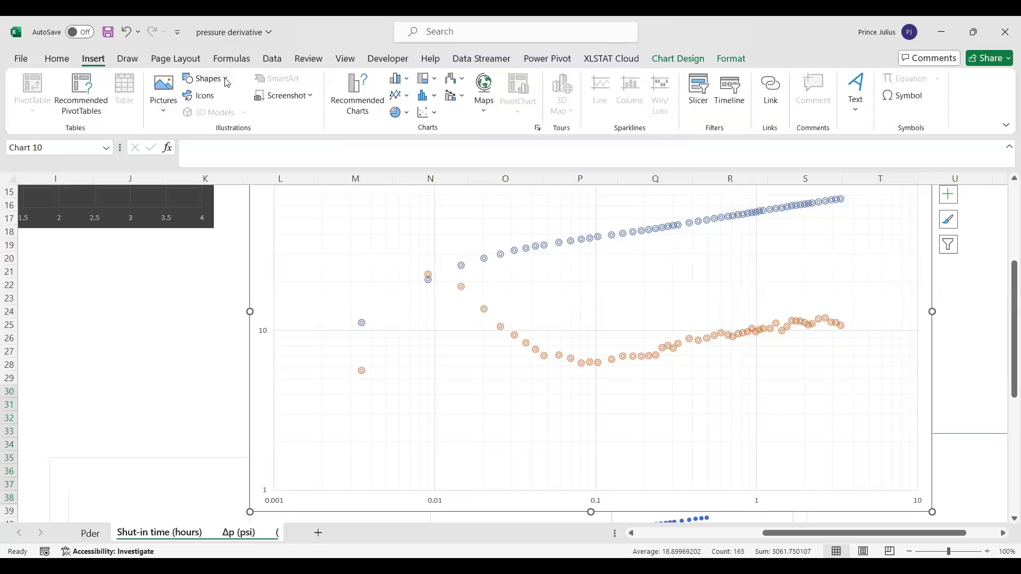
pyautogui.click(225, 80)
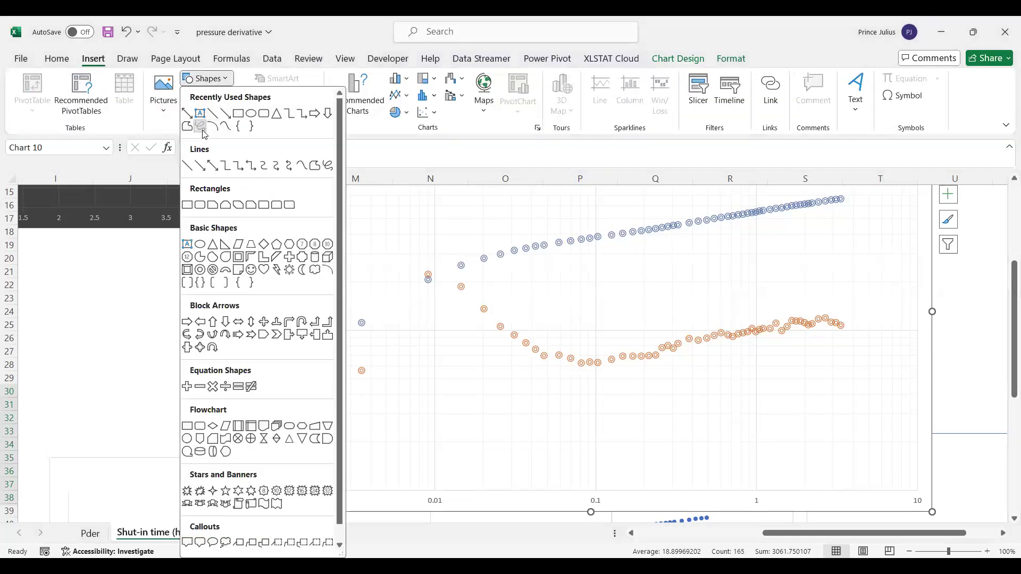
pyautogui.click(201, 129)
pyautogui.moveTo(361, 370)
pyautogui.mouseDown()
pyautogui.moveTo(378, 304)
pyautogui.moveTo(436, 268)
pyautogui.moveTo(551, 356)
pyautogui.mouseUp()
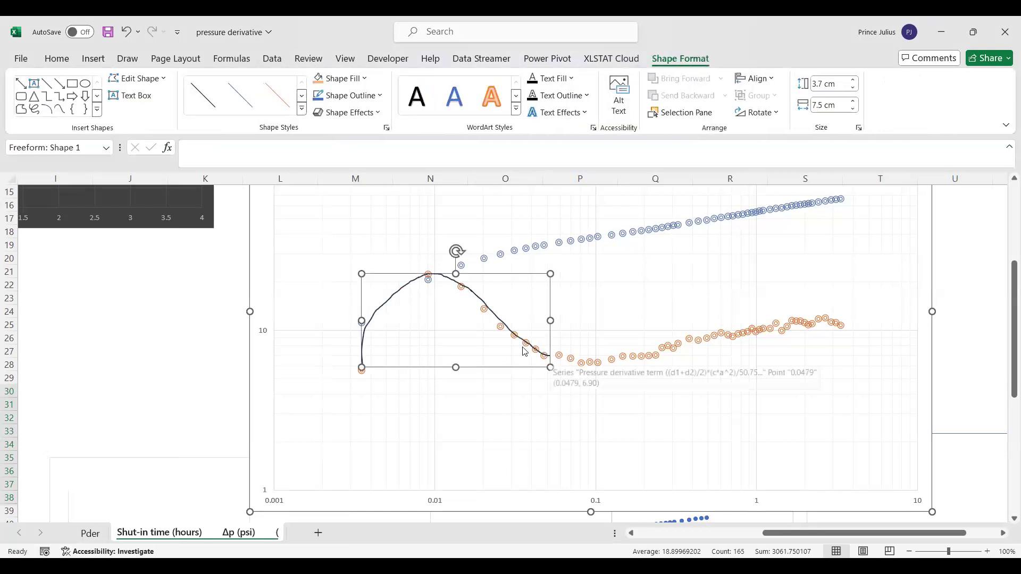
# Step: Fill the freehand shape with standard orange and nudge it slightly down on the chart
pyautogui.click(351, 79)
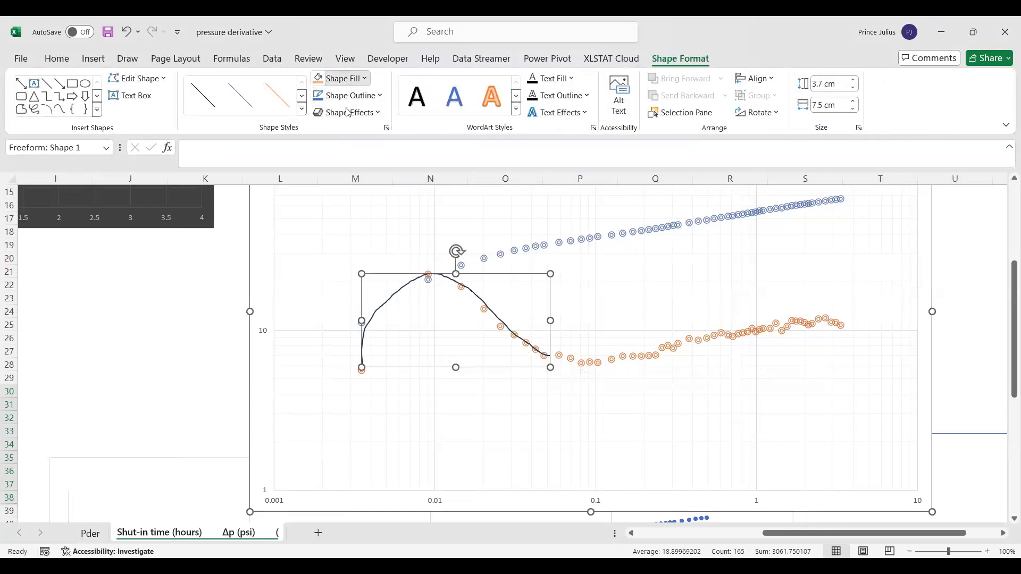
pyautogui.click(340, 223)
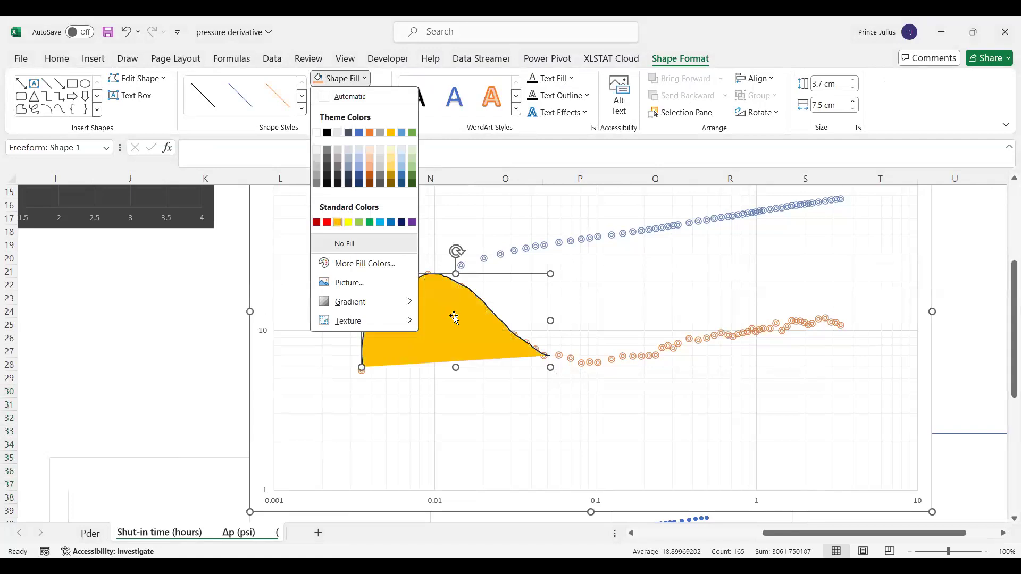
pyautogui.moveTo(495, 277); pyautogui.dragTo(496, 283)
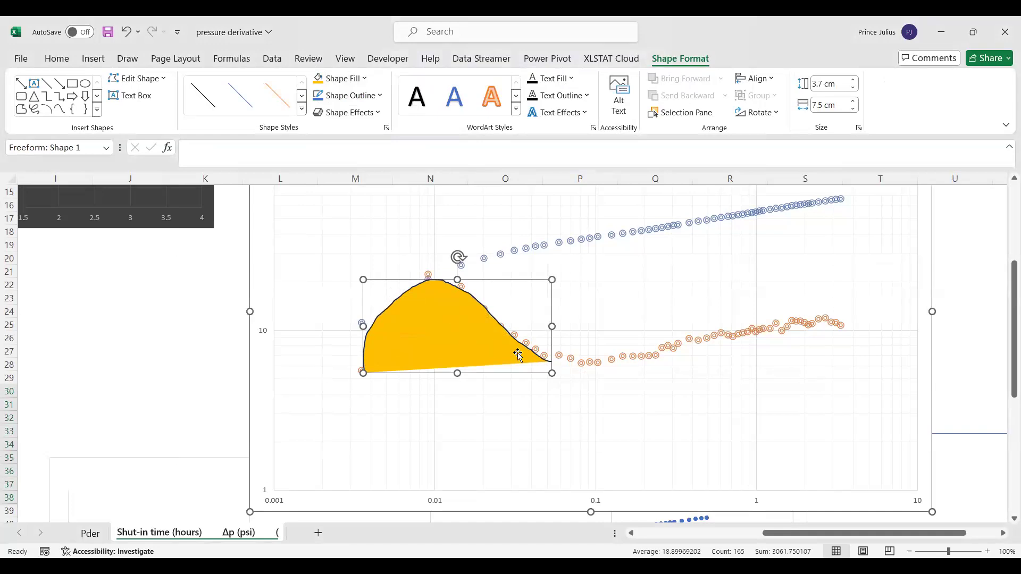
# Step: Label the orange freehand shape "Wellbore storge" and change the label's font colour to black
pyautogui.click(442, 306)
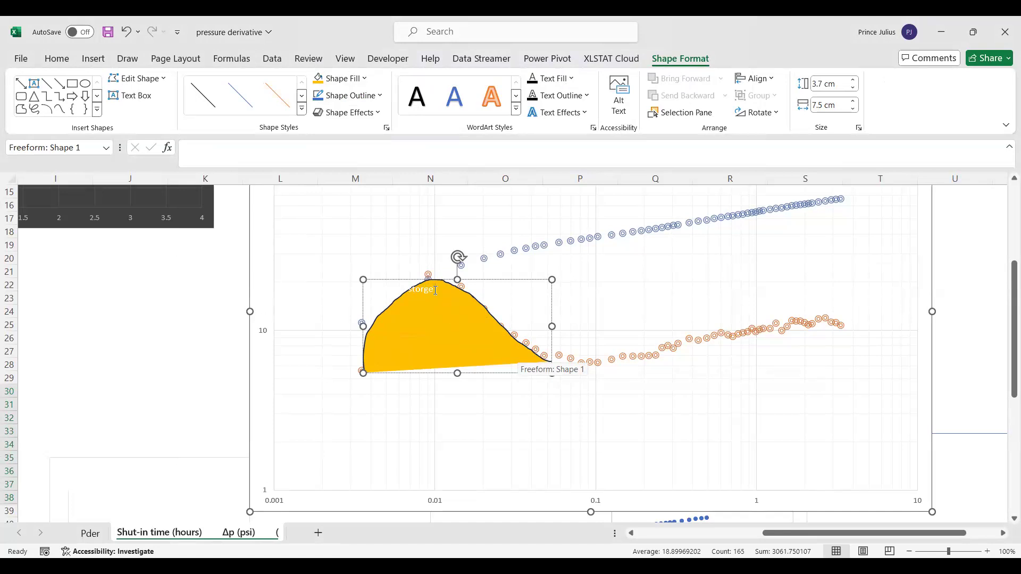
pyautogui.press('Escape')
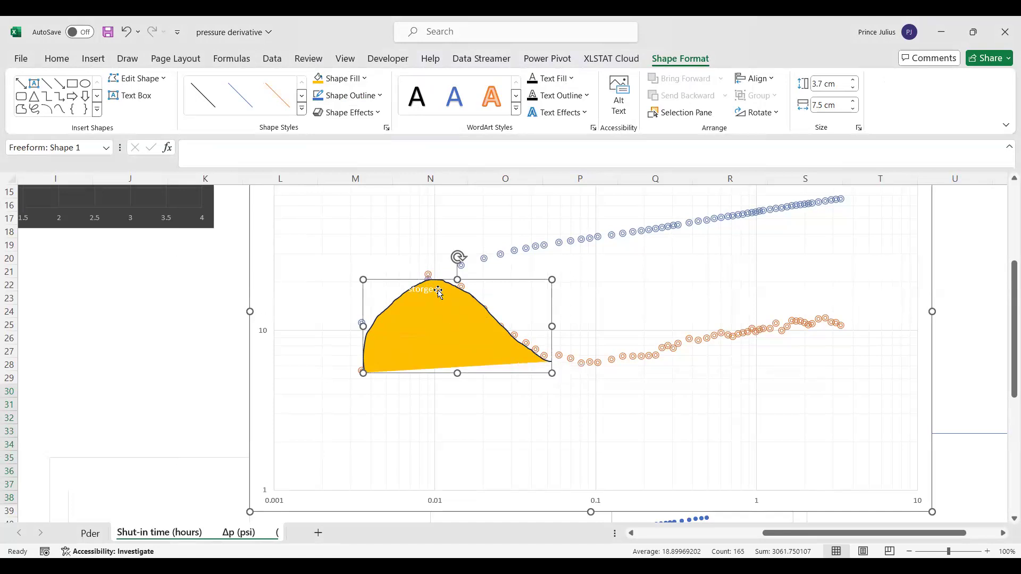
pyautogui.click(431, 291)
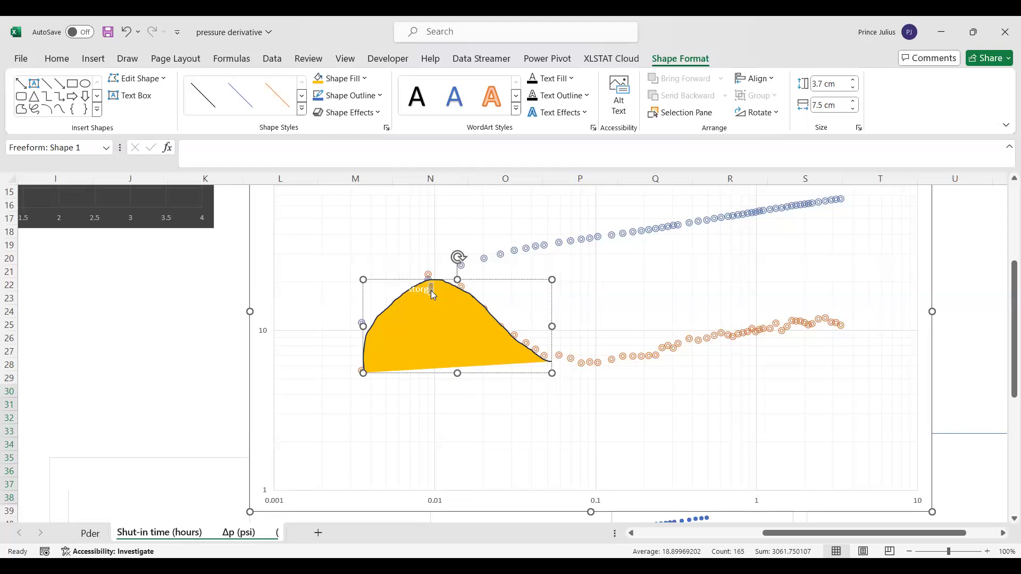
pyautogui.hotkey('shift', 'Home')
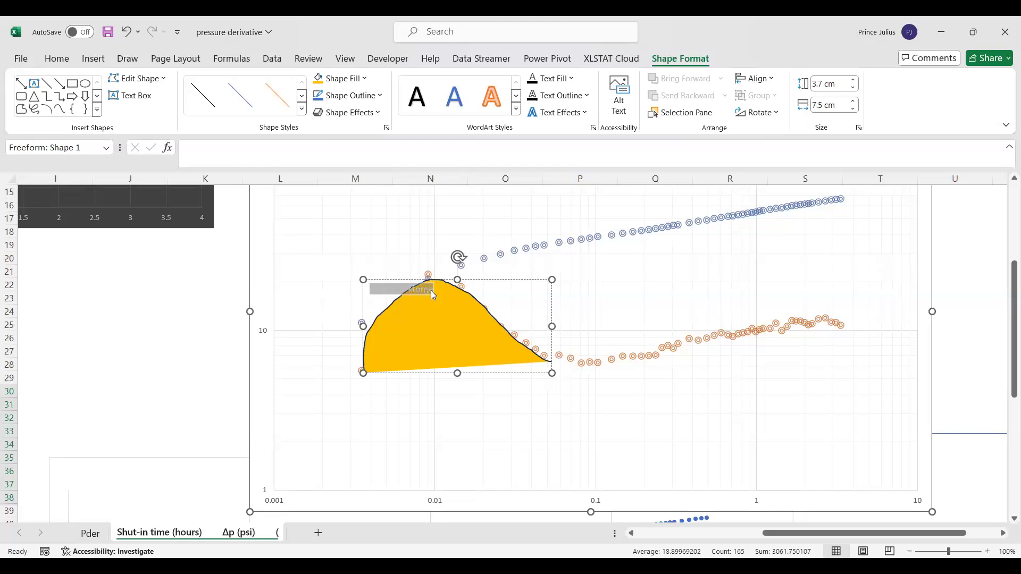
pyautogui.click(57, 60)
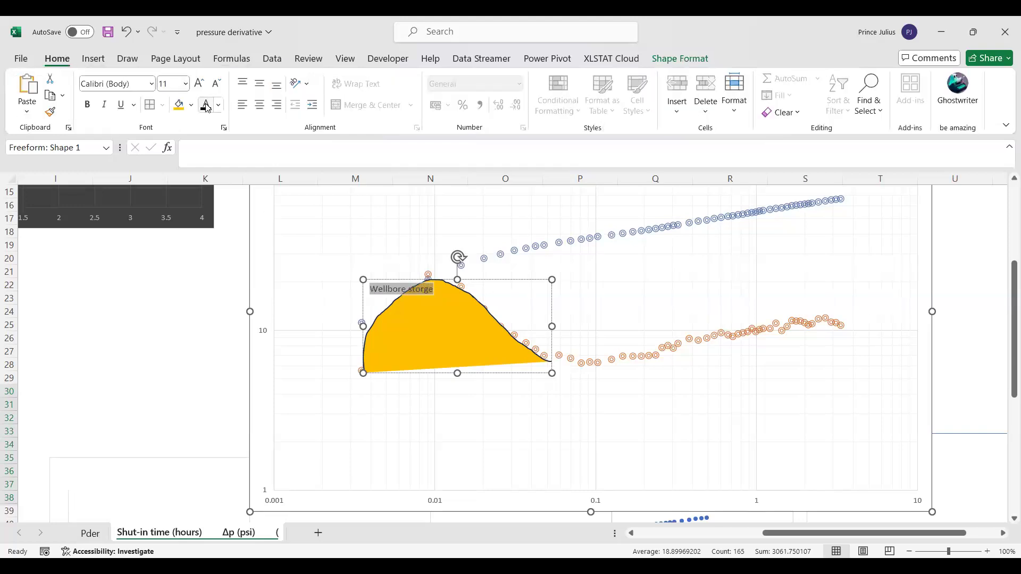
# Step: Shift the "Wellbore storge" label inward and down inside the shape by adding four line breaks before it
pyautogui.click(374, 289)
pyautogui.click(372, 290)
pyautogui.press('Return')
pyautogui.press('Return')
pyautogui.press('Return')
pyautogui.press('Return')
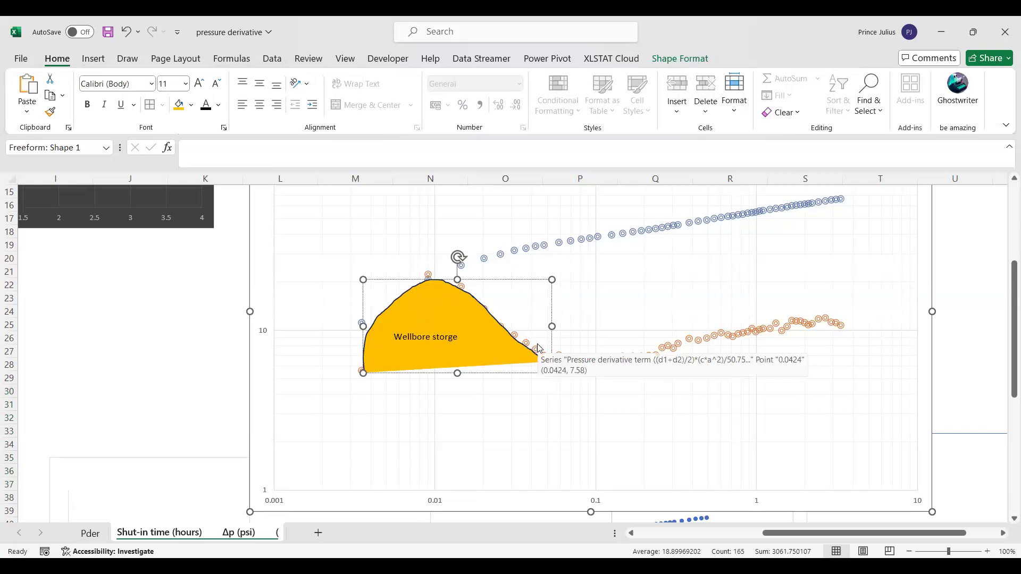
pyautogui.press('Escape')
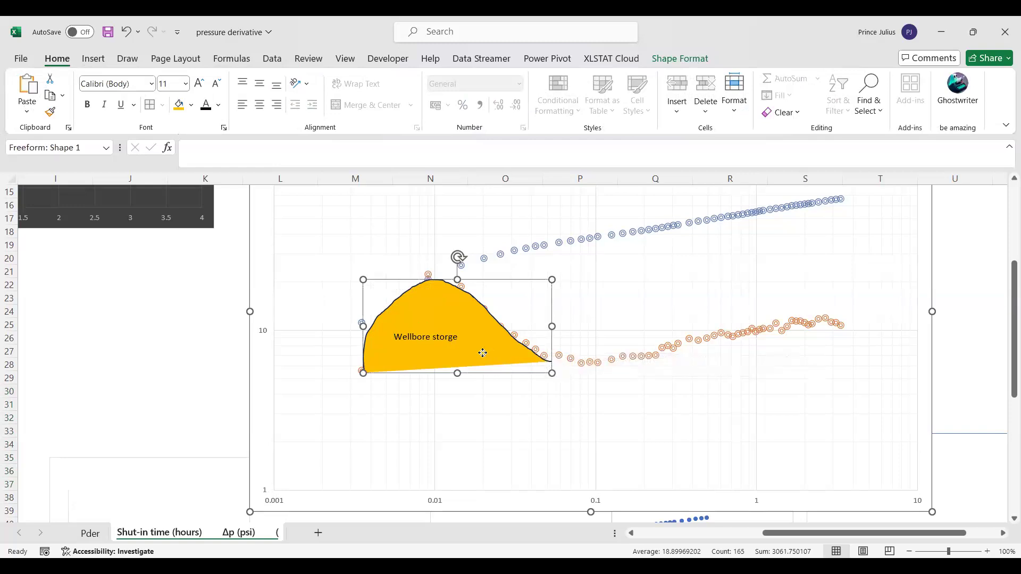
# Step: Remove the outline of the "Wellbore storge" shape and set its fill transparency to 58%
pyautogui.rightClick(526, 352)
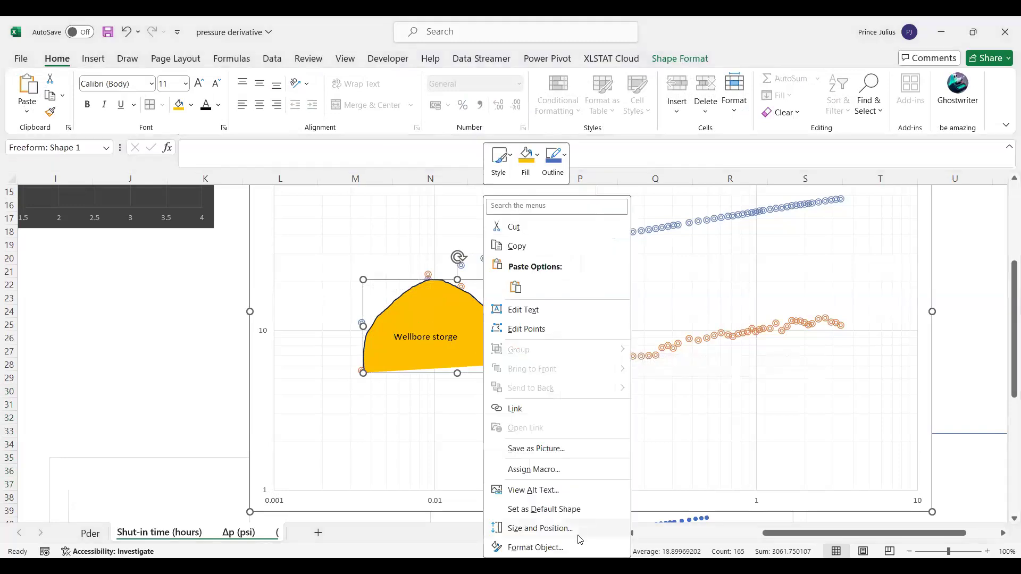
pyautogui.click(566, 551)
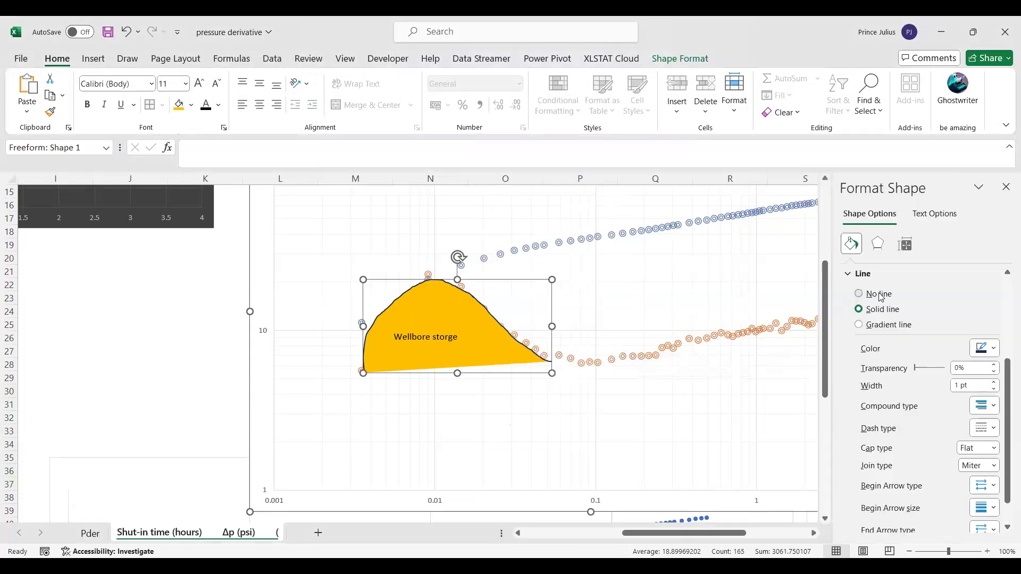
pyautogui.click(878, 294)
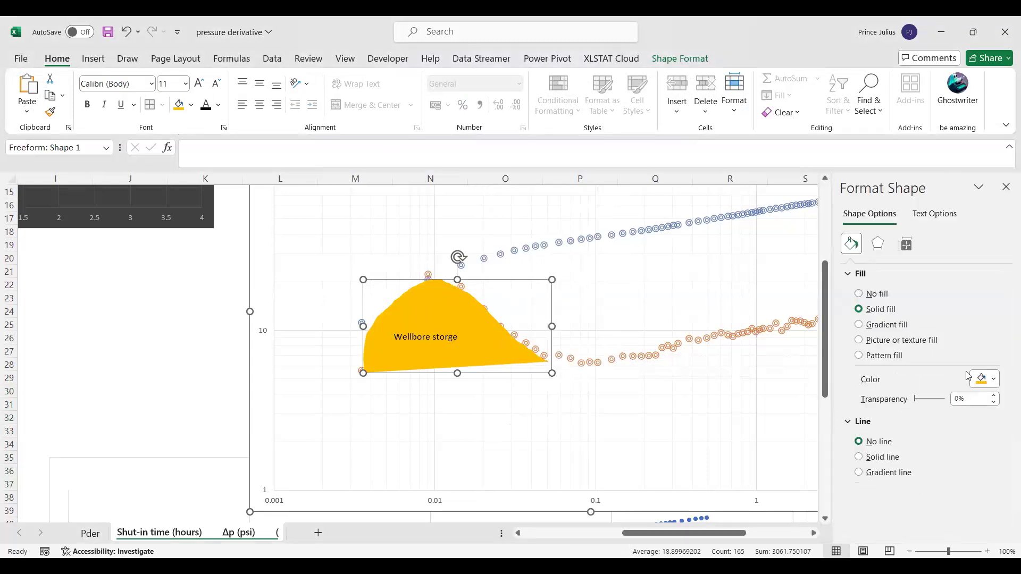
pyautogui.moveTo(916, 400); pyautogui.dragTo(934, 404)
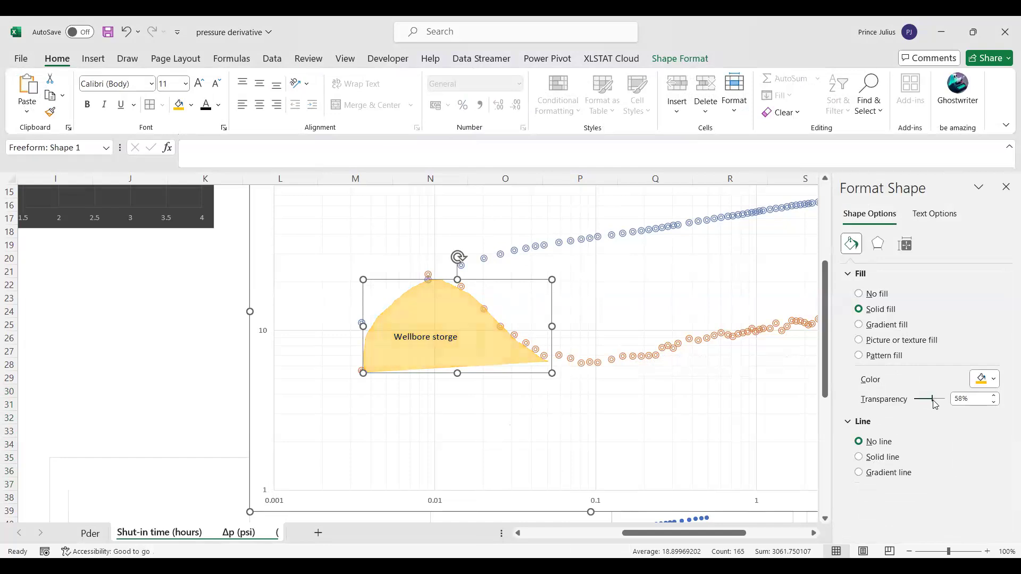
pyautogui.click(779, 410)
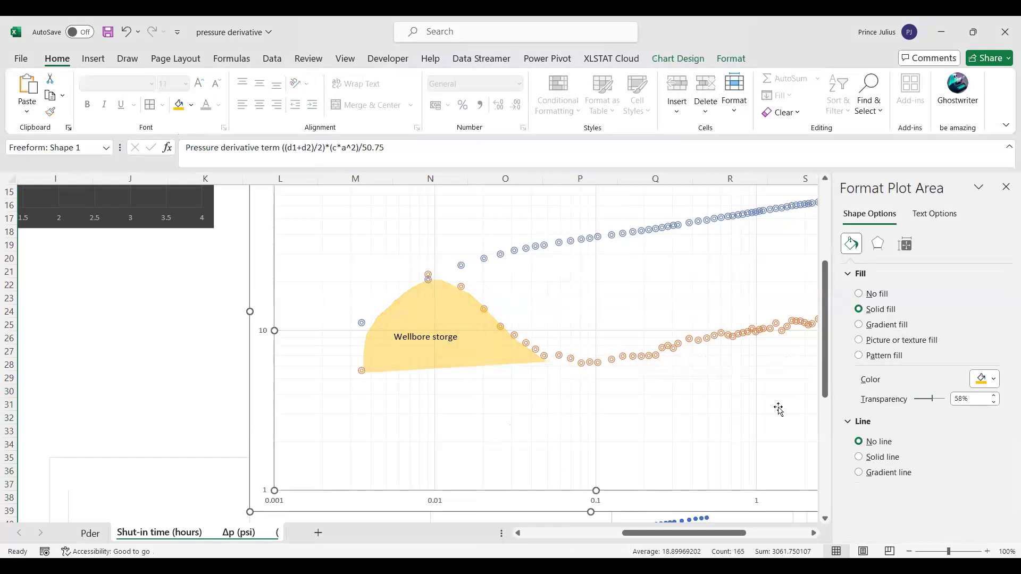
# Step: Give the "Wellbore storge" shape a solid outline and close the shape formatting options
pyautogui.click(481, 339)
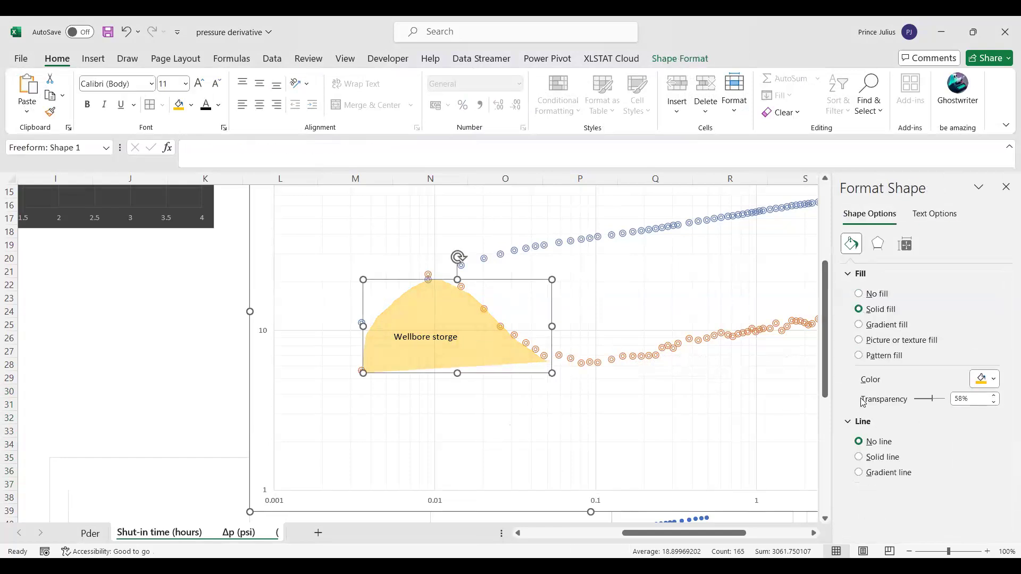
pyautogui.click(883, 461)
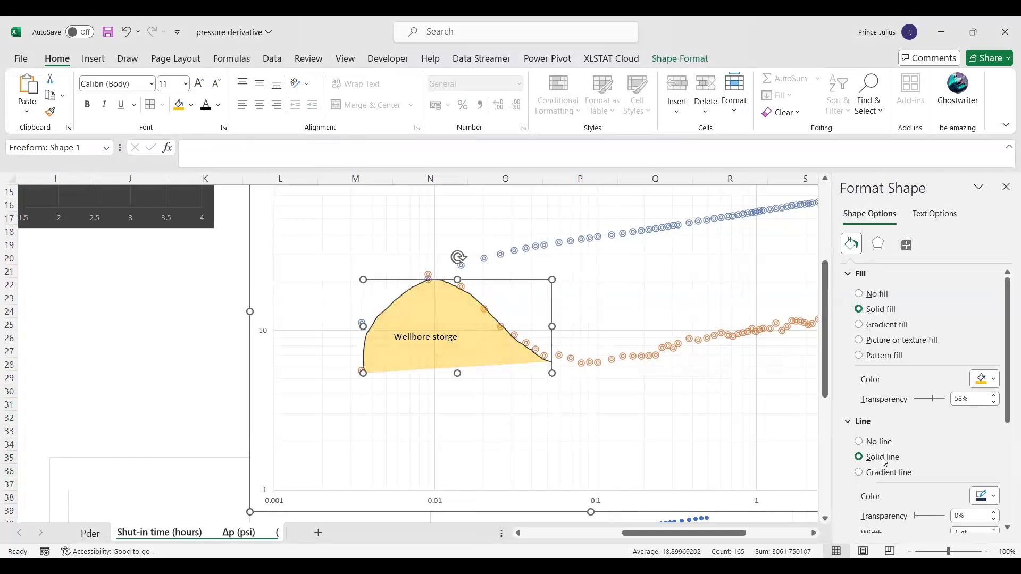
pyautogui.click(645, 467)
pyautogui.click(1005, 187)
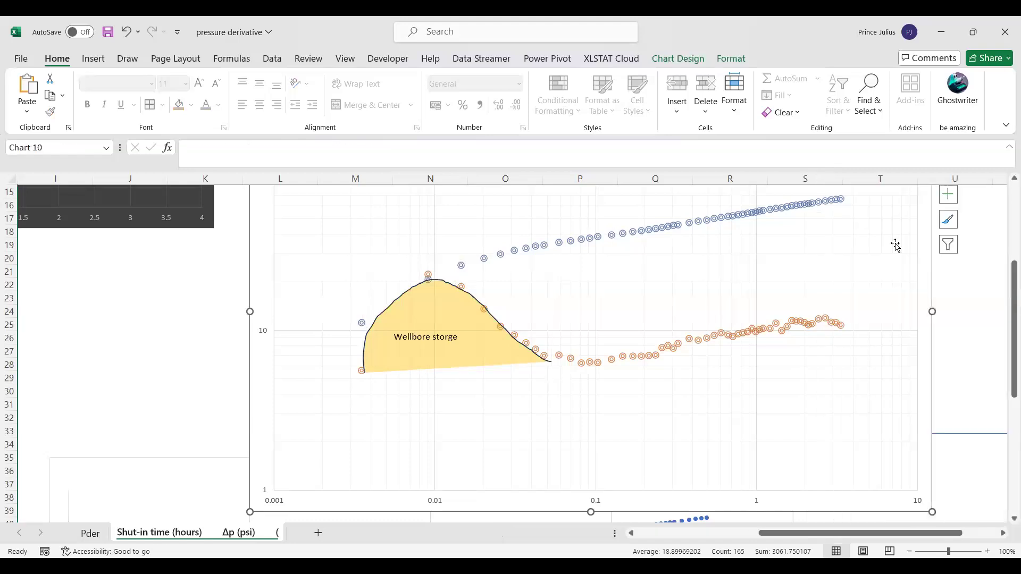
# Step: Draw a double-headed arrow about 23.2 cm wide and 1 cm high across the chart, along the base of the "Wellbore storge" shape
pyautogui.scroll(1, 559, 443)
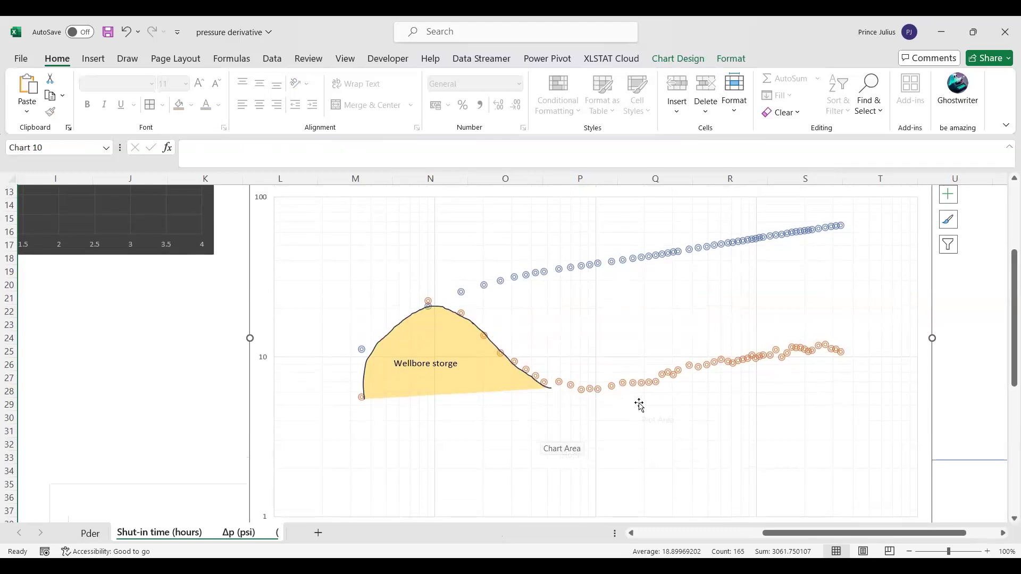
pyautogui.moveTo(644, 389)
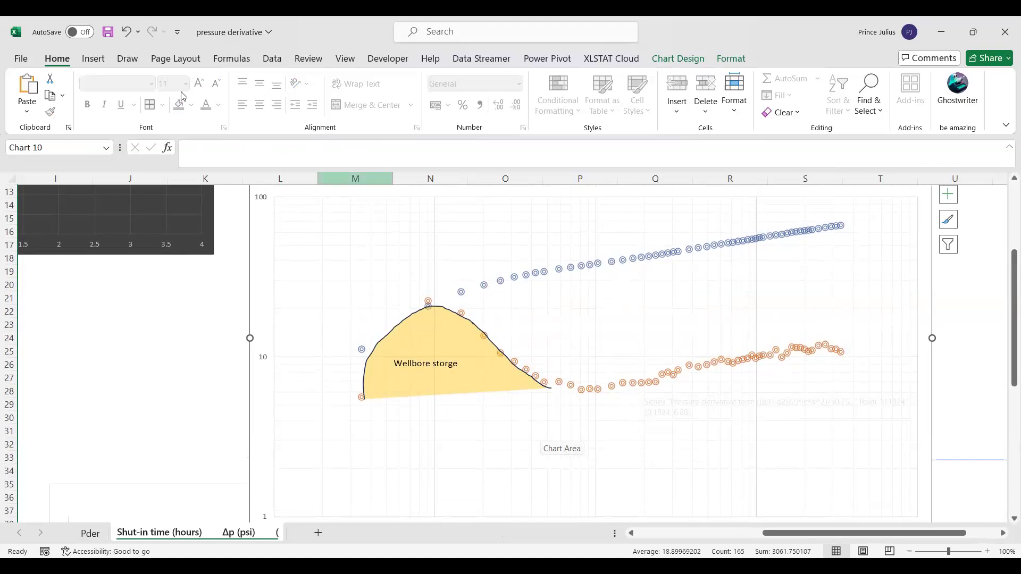
pyautogui.click(94, 58)
pyautogui.click(210, 77)
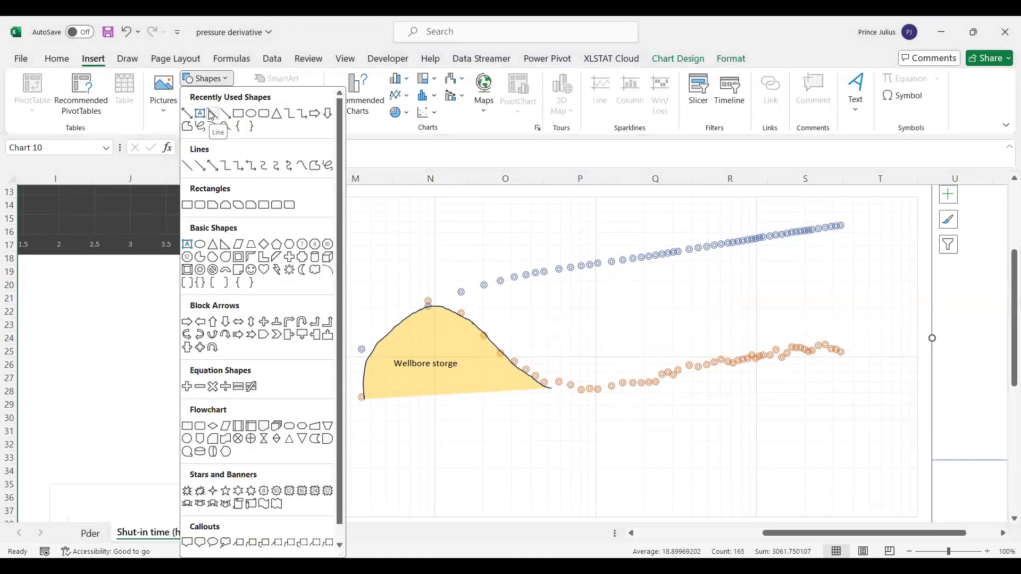
pyautogui.click(212, 114)
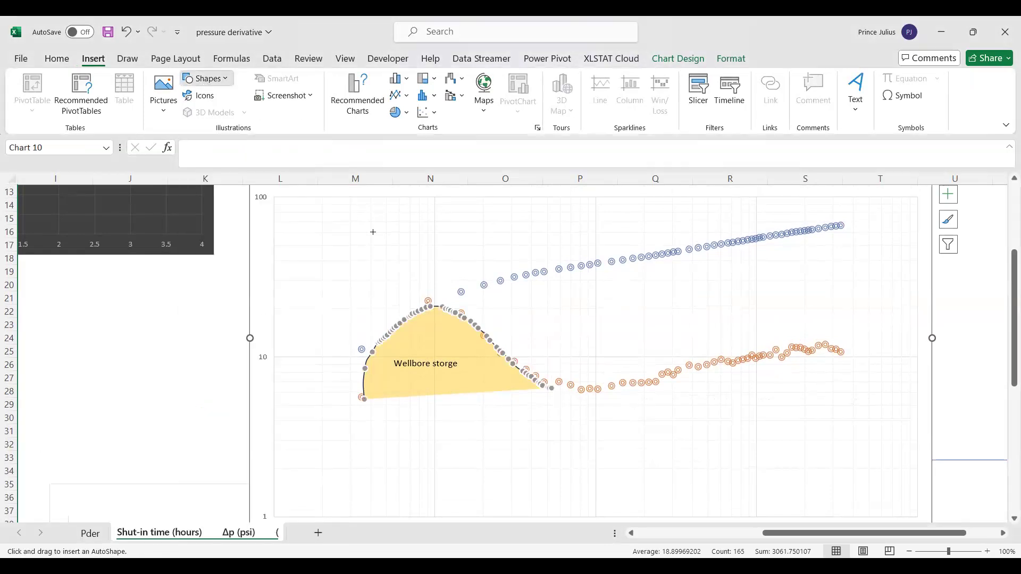
pyautogui.moveTo(331, 397)
pyautogui.mouseDown()
pyautogui.moveTo(743, 392)
pyautogui.moveTo(802, 360)
pyautogui.moveTo(820, 376)
pyautogui.mouseUp()
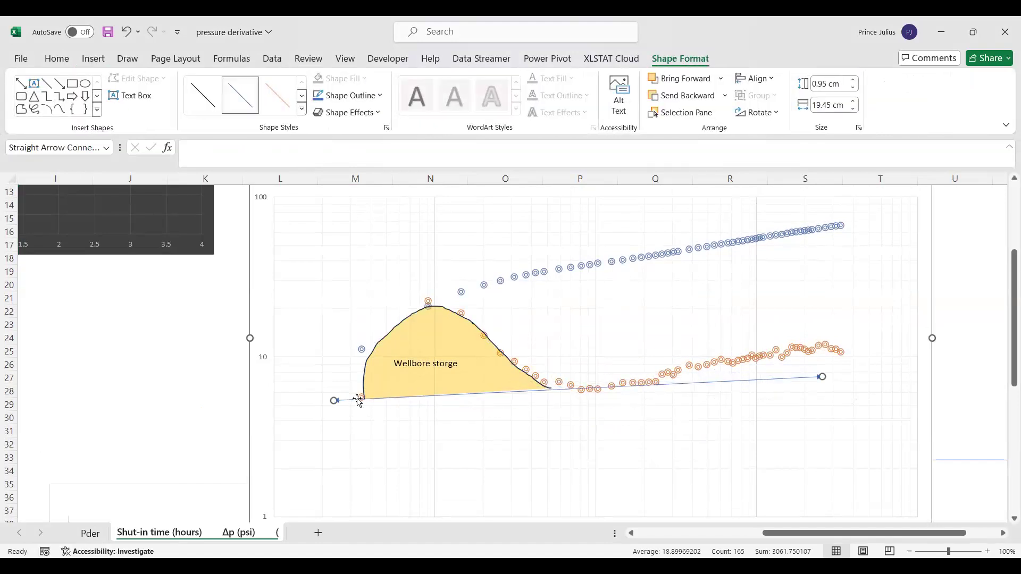
pyautogui.moveTo(335, 400); pyautogui.dragTo(337, 396)
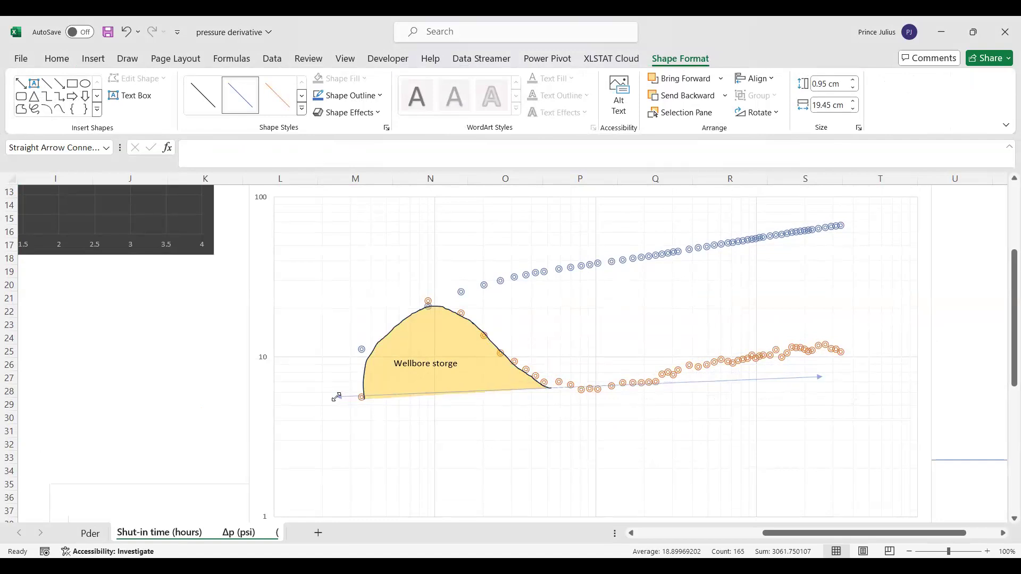
pyautogui.moveTo(821, 376); pyautogui.dragTo(918, 372)
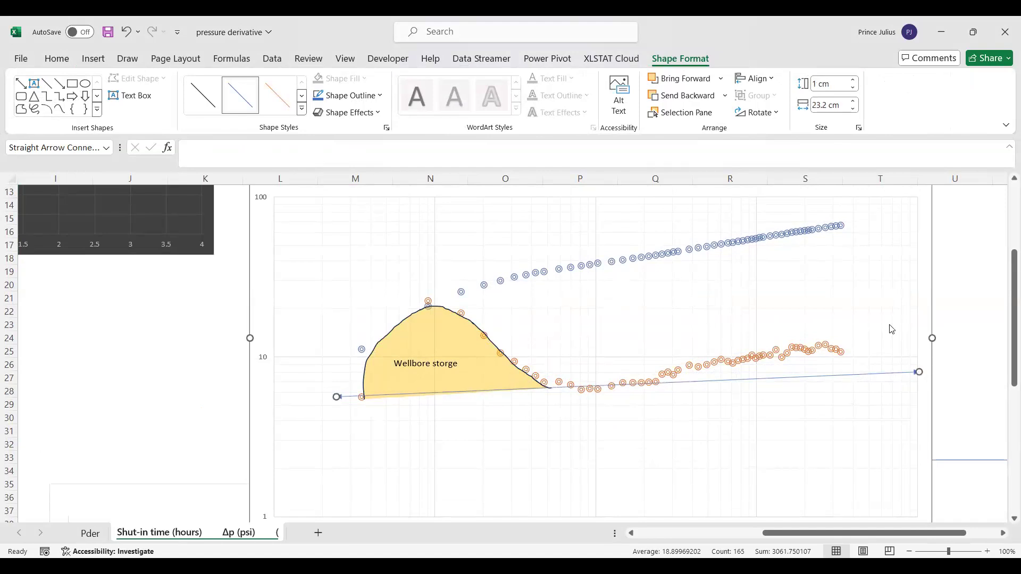
# Step: Set the long double-headed arrow's outline to black with a heavier line weight and nudge the arrow slightly
pyautogui.rightClick(844, 377)
pyautogui.click(919, 402)
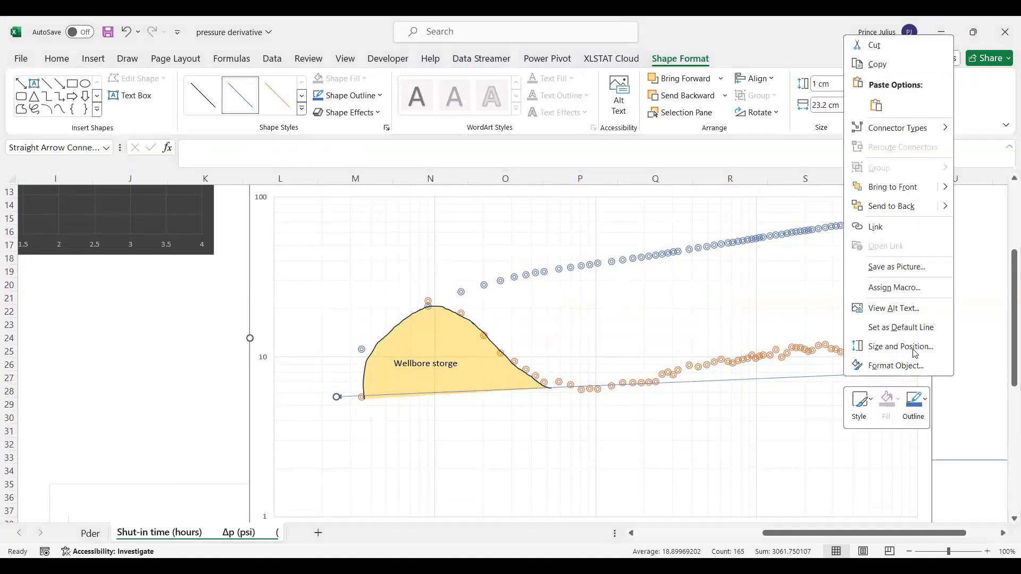
pyautogui.click(918, 171)
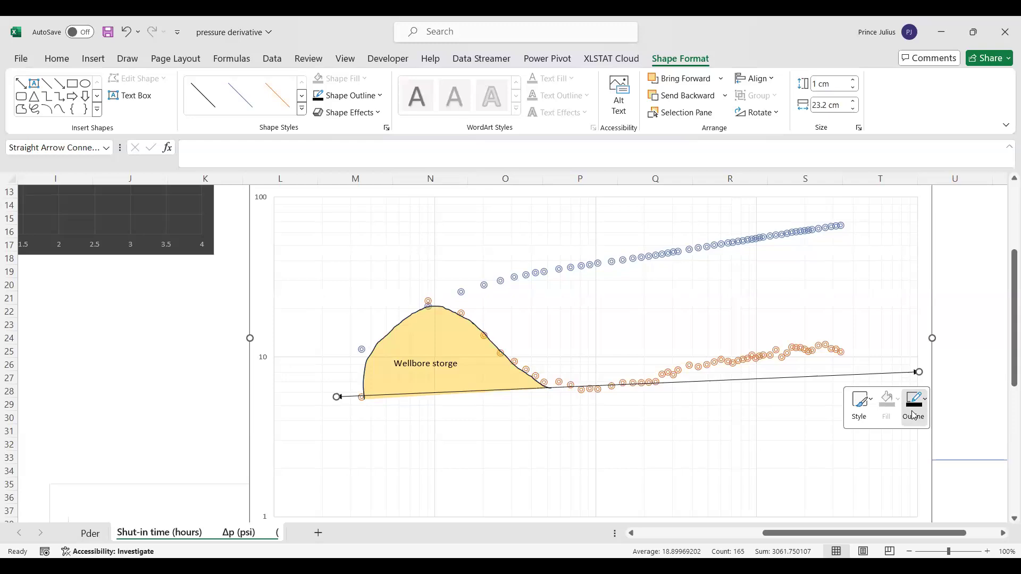
pyautogui.click(913, 406)
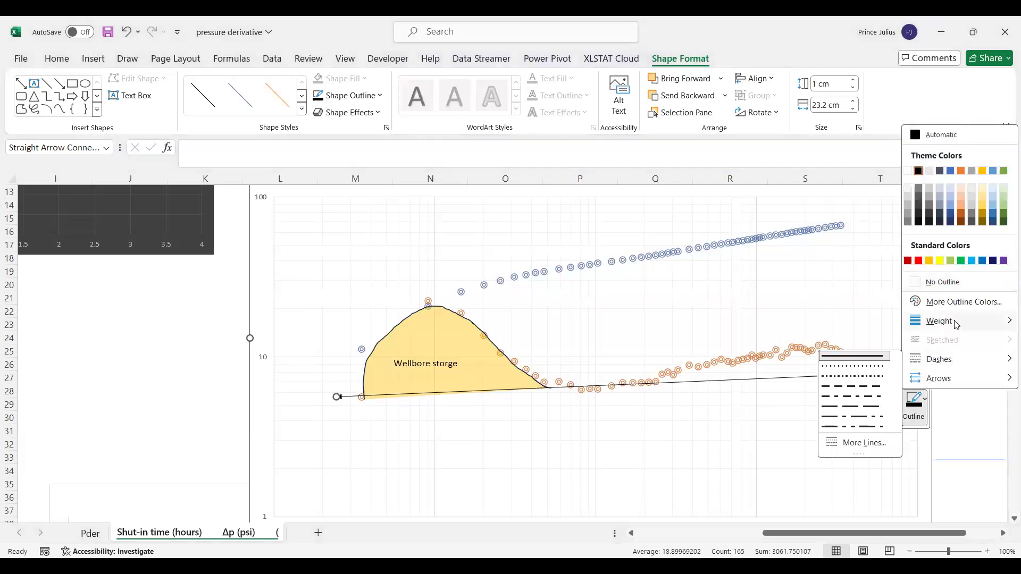
pyautogui.moveTo(947, 323)
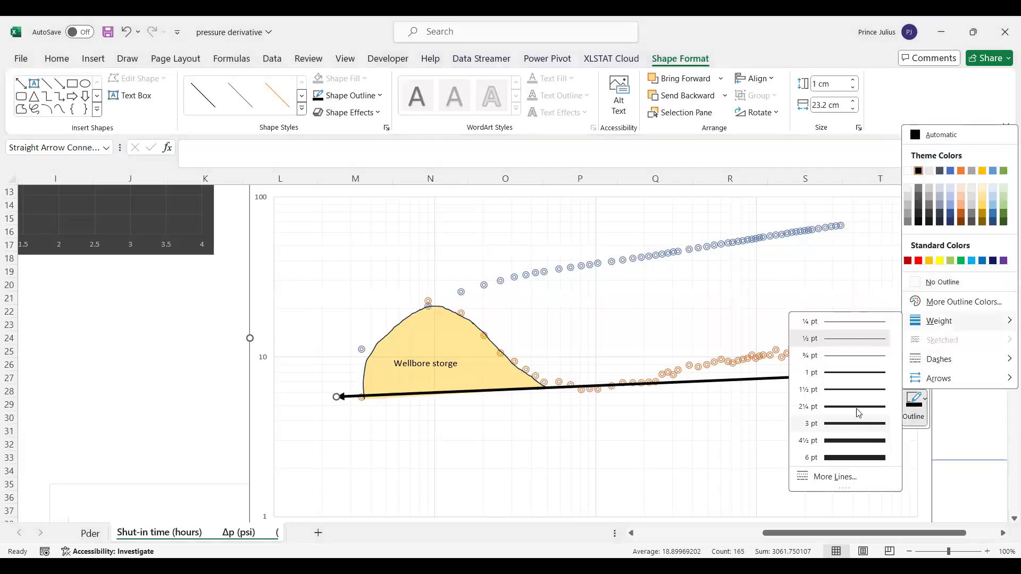
pyautogui.click(752, 383)
pyautogui.moveTo(753, 382); pyautogui.dragTo(755, 382)
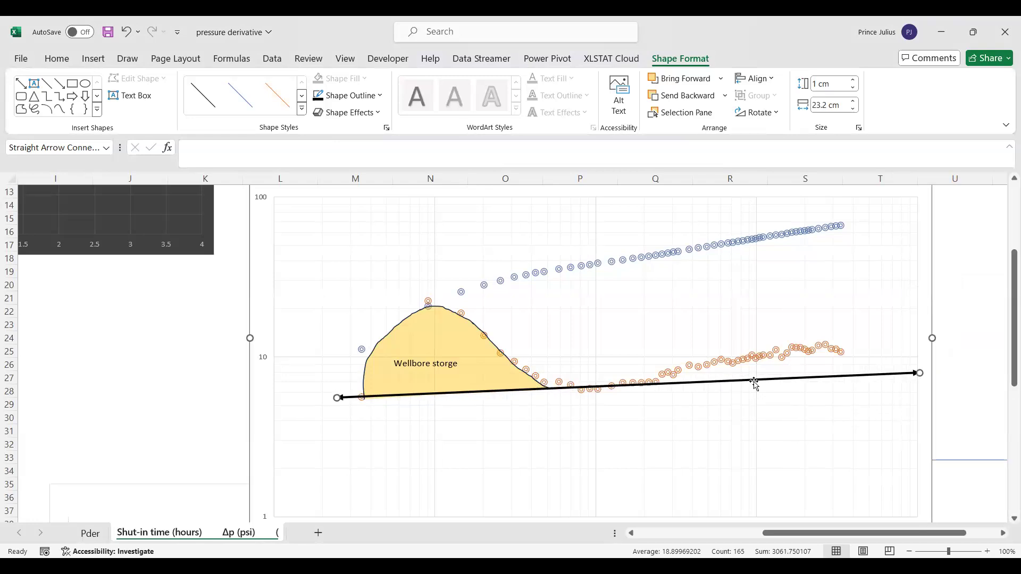
# Step: Add a text box reading "Radial flow" just above the long arrow, past the "Wellbore storge" shape
pyautogui.click(93, 59)
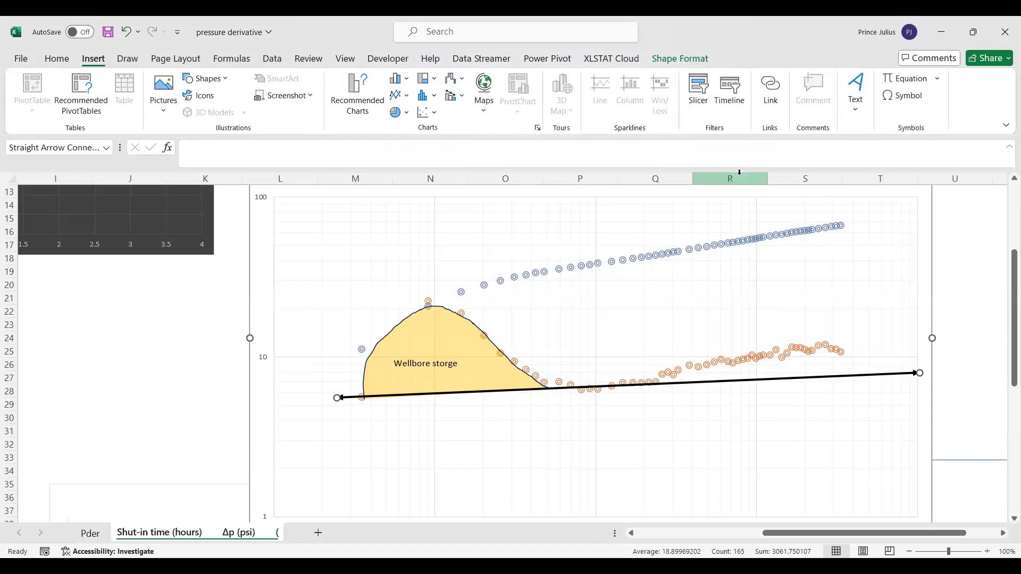
pyautogui.click(858, 106)
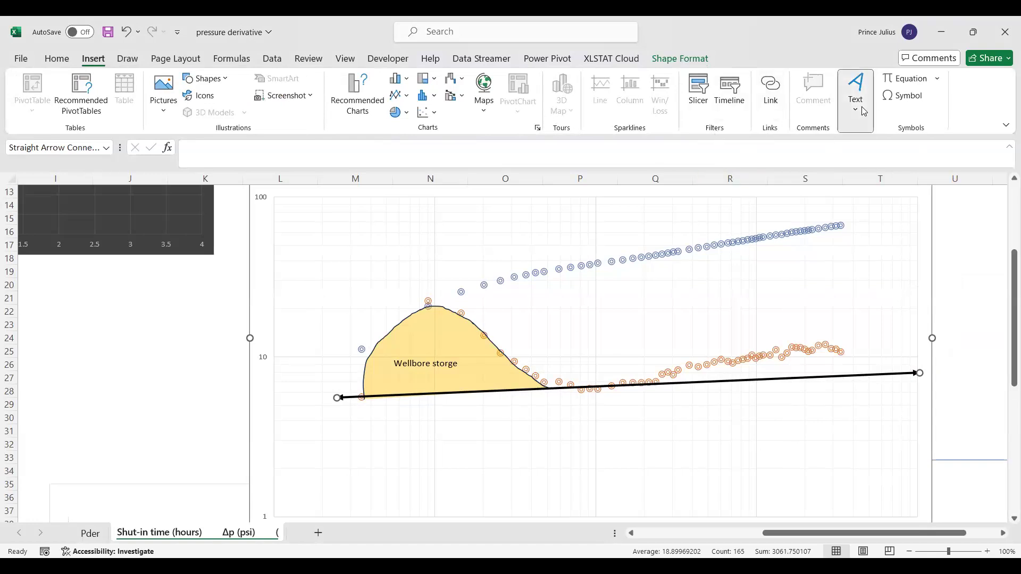
pyautogui.click(855, 154)
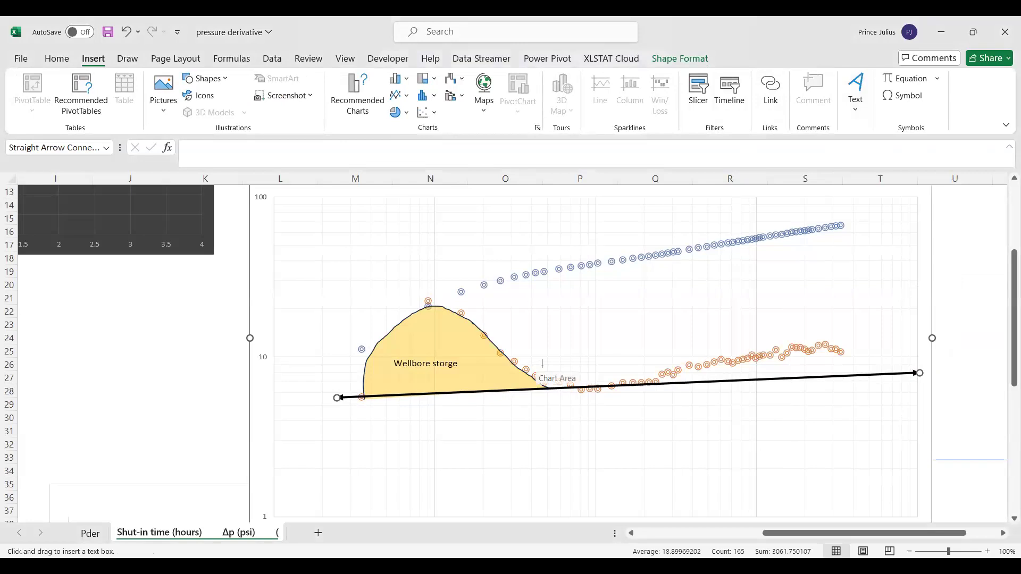
pyautogui.moveTo(543, 367); pyautogui.dragTo(572, 349)
pyautogui.click(572, 349)
pyautogui.write('R')
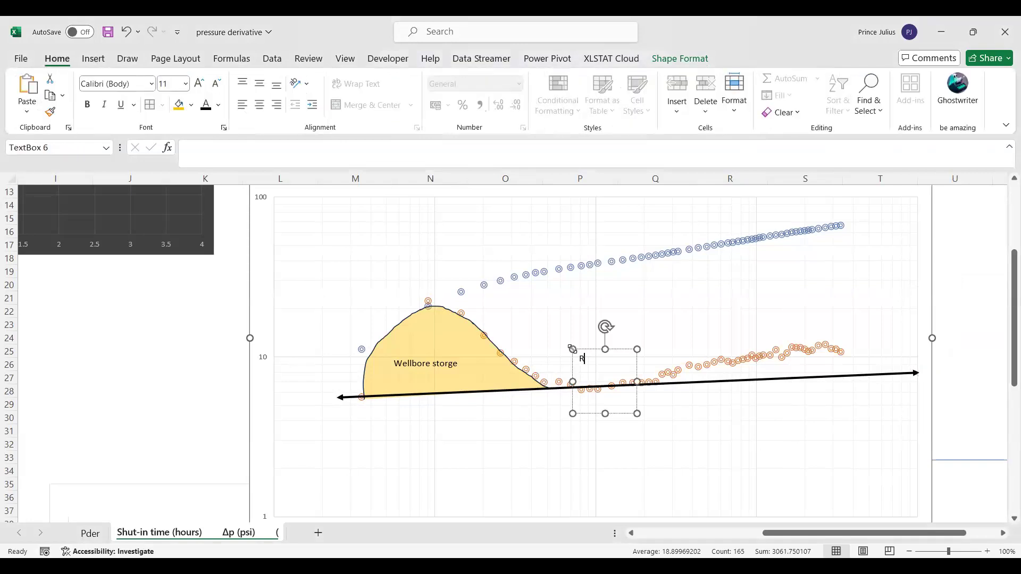
pyautogui.write('adial flow')
pyautogui.click(712, 330)
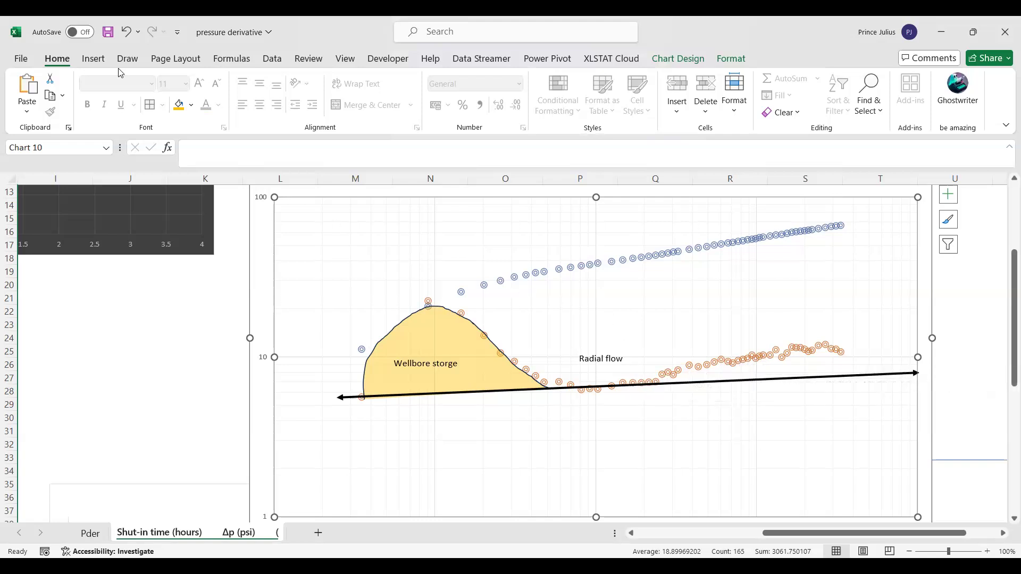
# Step: Draw a vertical double-headed arrow about 4.49 cm tall between the two data series beside "Radial flow" and apply the black line style
pyautogui.click(94, 60)
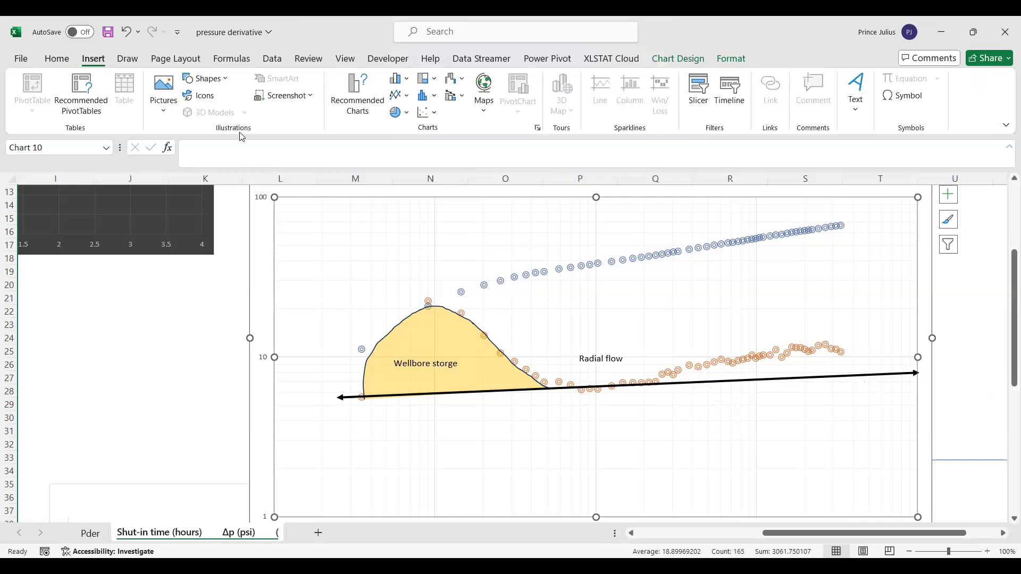
pyautogui.click(215, 80)
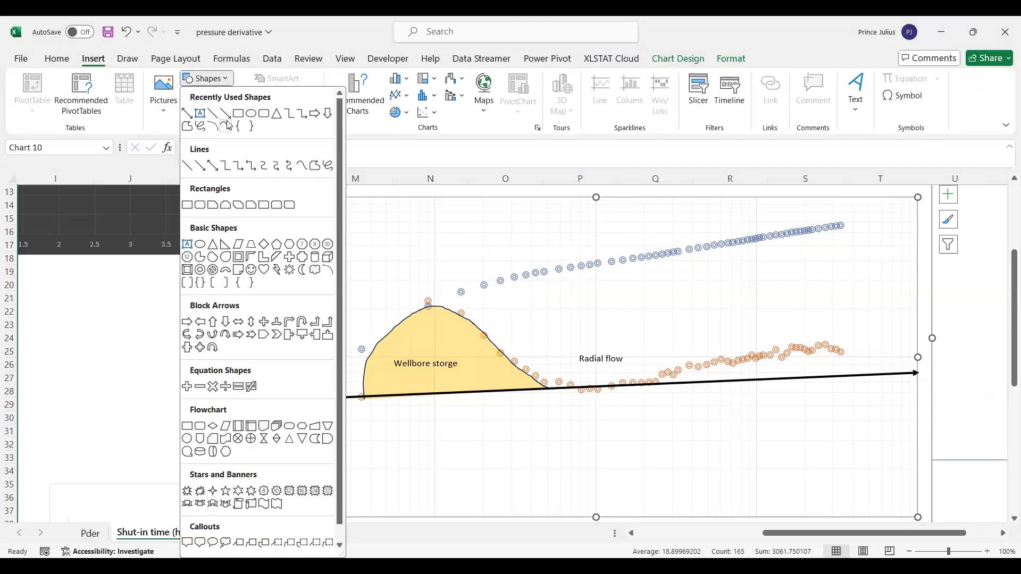
pyautogui.click(187, 115)
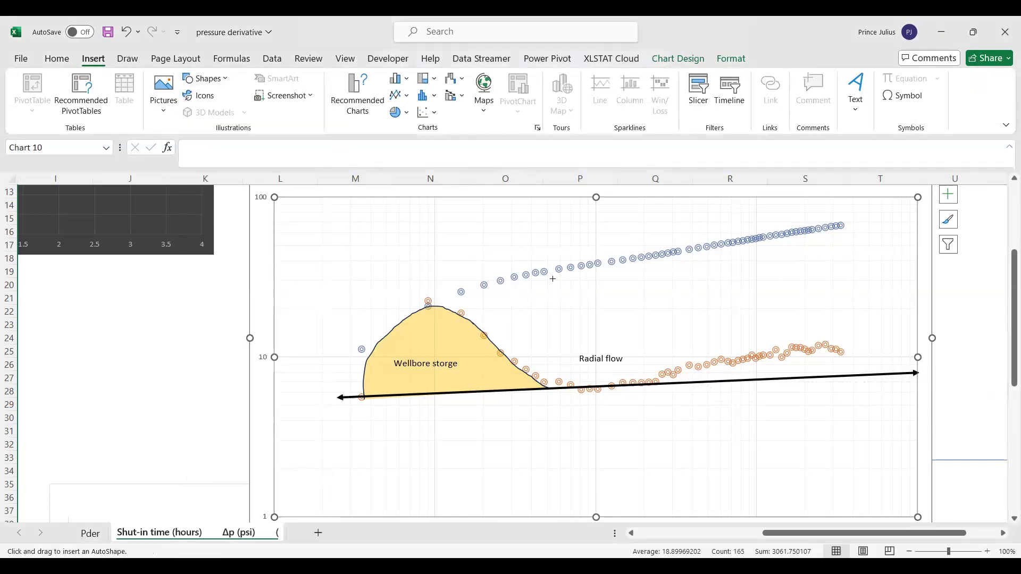
pyautogui.moveTo(625, 266); pyautogui.dragTo(626, 376)
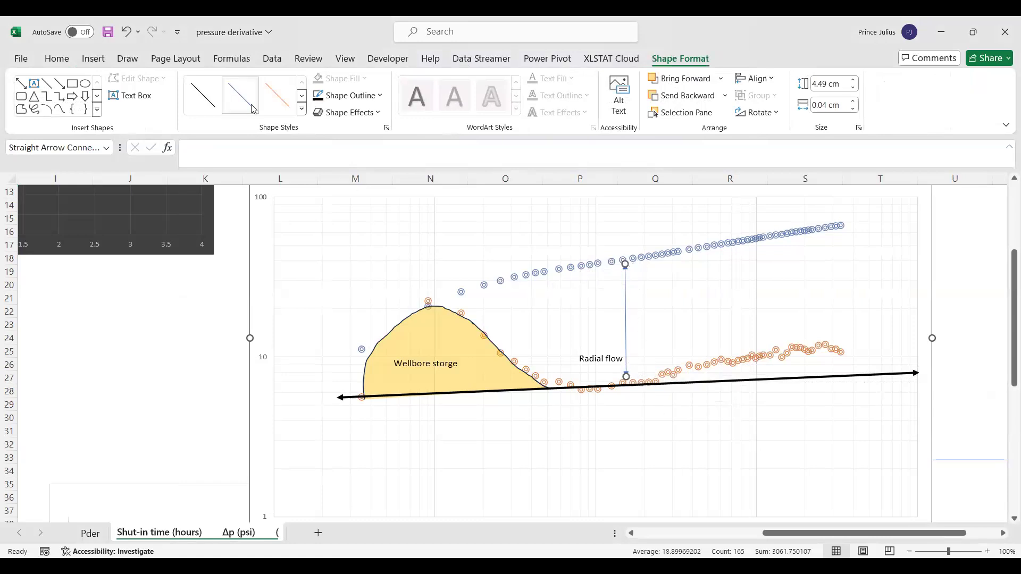
pyautogui.click(202, 96)
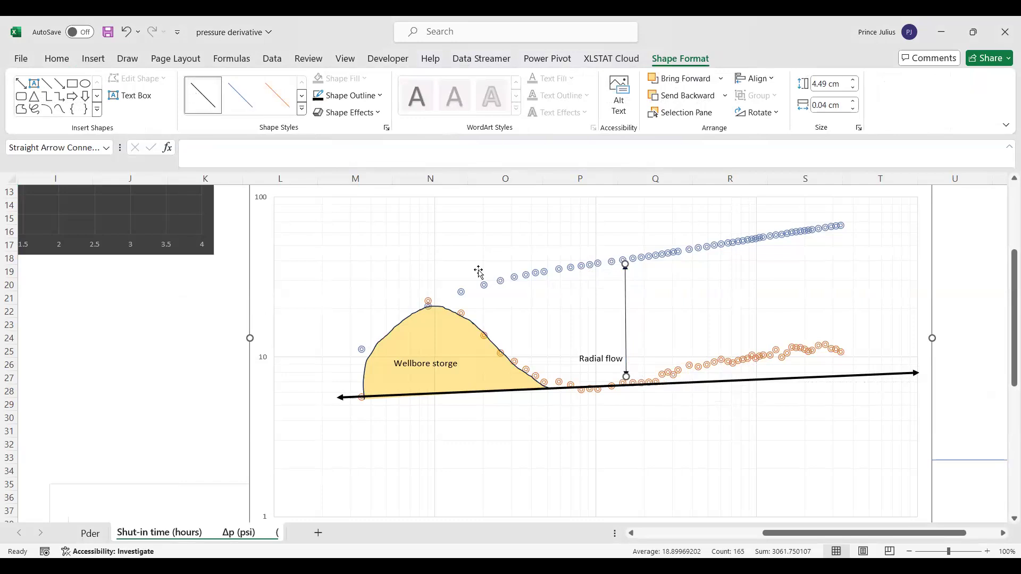
# Step: Add a text box reading "Skin layer" beside the vertical double-headed arrow
pyautogui.click(103, 62)
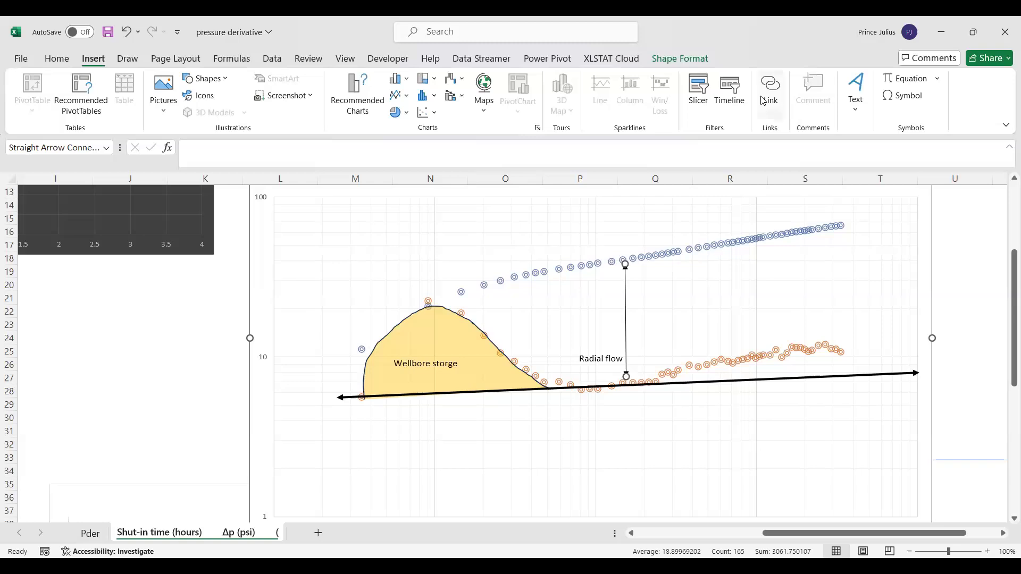
pyautogui.click(856, 101)
pyautogui.click(864, 155)
pyautogui.click(630, 301)
pyautogui.write('Skin ')
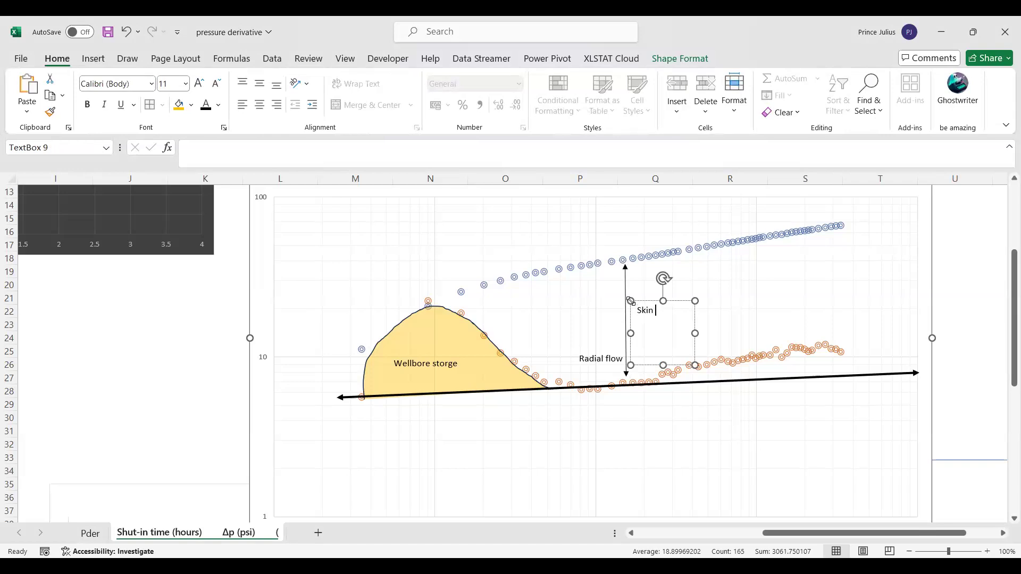
pyautogui.write('layer')
pyautogui.click(766, 275)
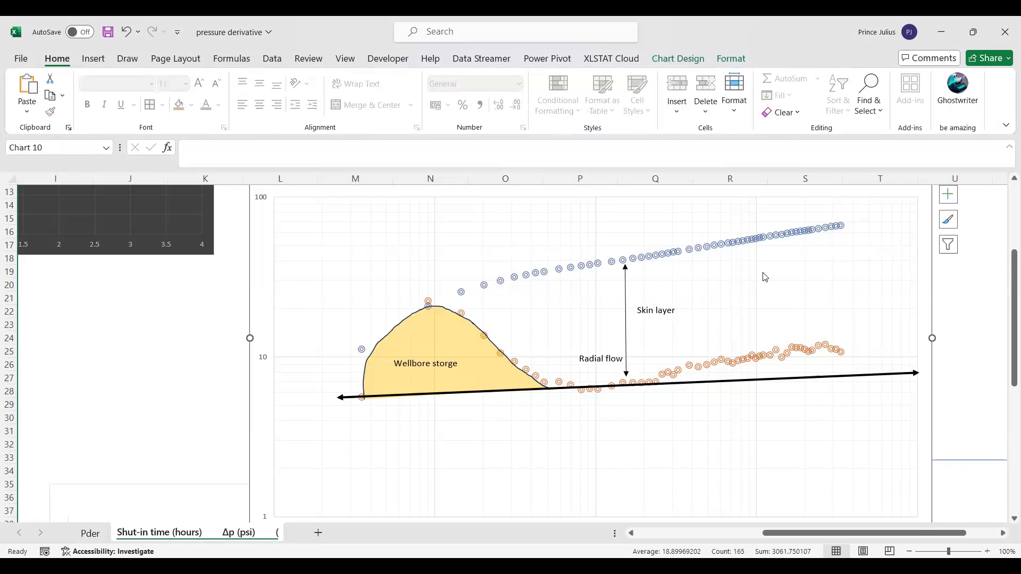
# Step: Duplicate the vertical arrow, move the copy near the late-time end of the data and shorten it across the upper series
pyautogui.click(625, 303)
pyautogui.hotkey('ctrl', 'c')
pyautogui.hotkey('ctrl', 'v')
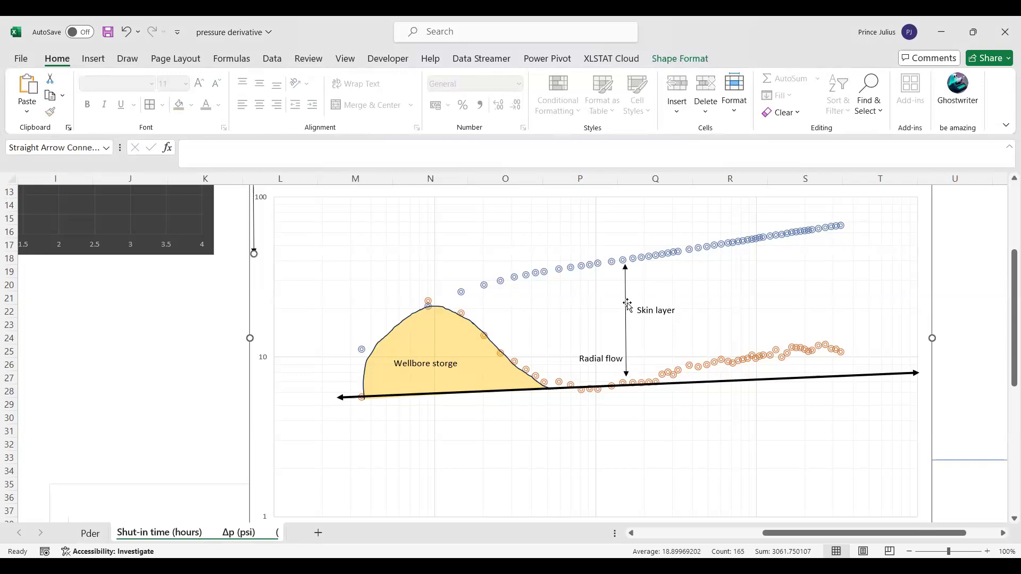
pyautogui.moveTo(257, 240); pyautogui.dragTo(808, 343)
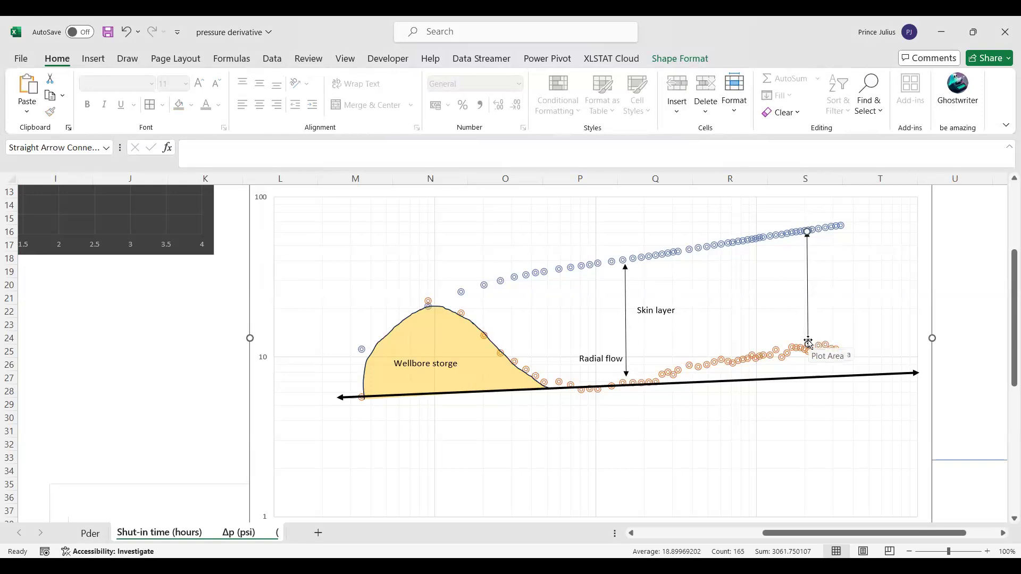
pyautogui.moveTo(808, 343); pyautogui.dragTo(805, 234)
pyautogui.moveTo(825, 355)
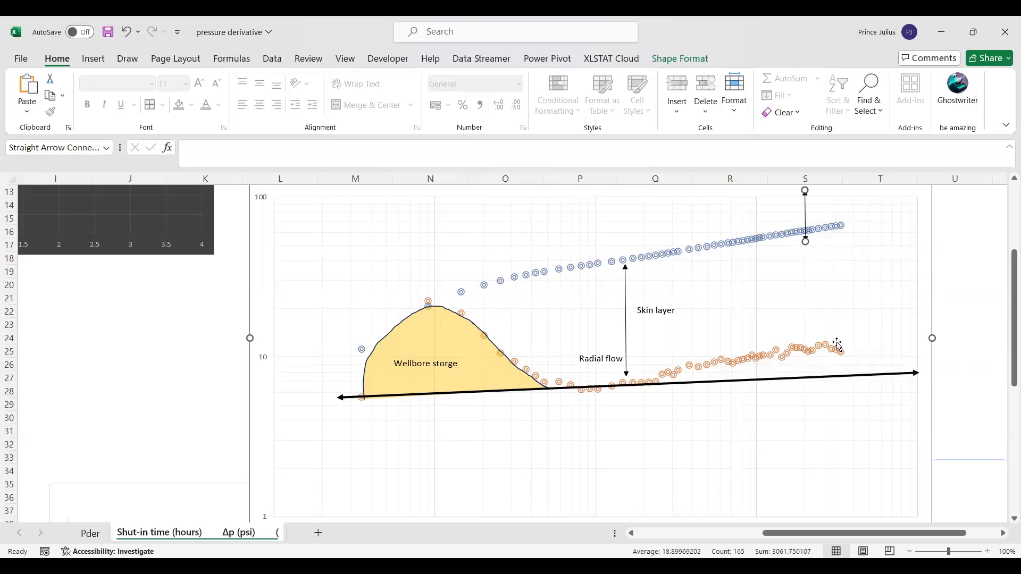
# Step: Add a text box reading "rise in skin" just below the late-time end of the upper series
pyautogui.click(93, 59)
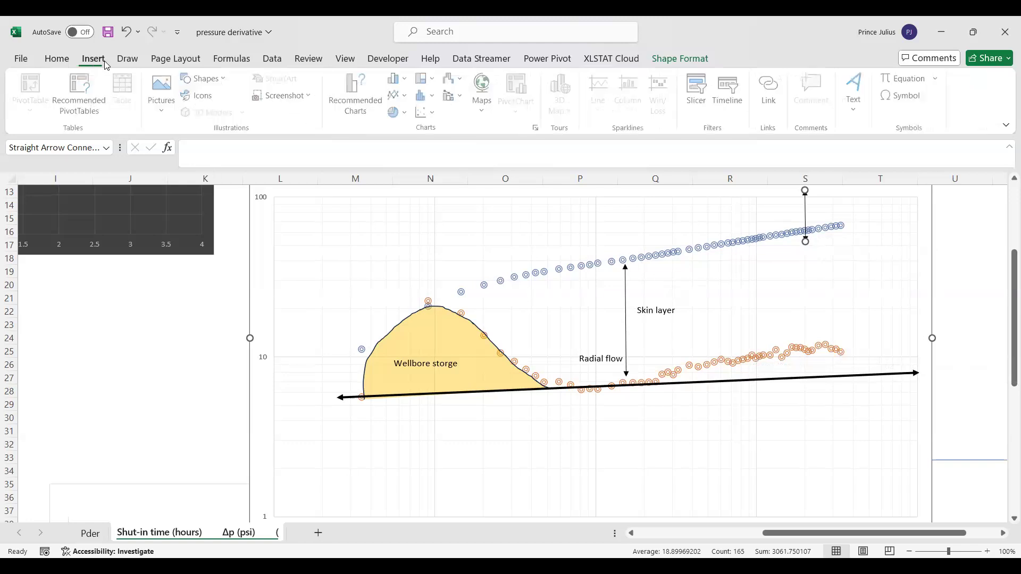
pyautogui.click(857, 106)
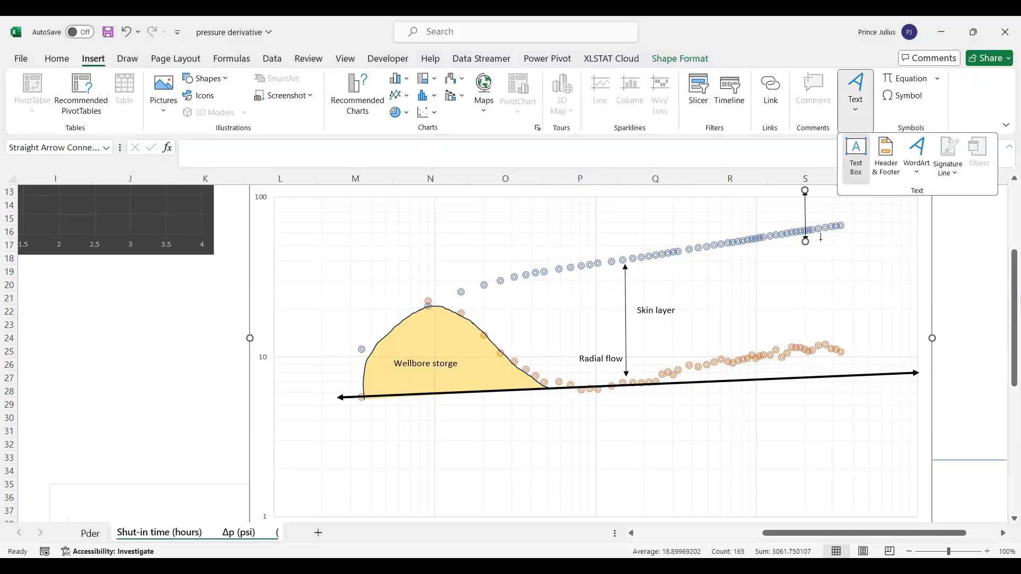
pyautogui.click(821, 239)
pyautogui.write('ris')
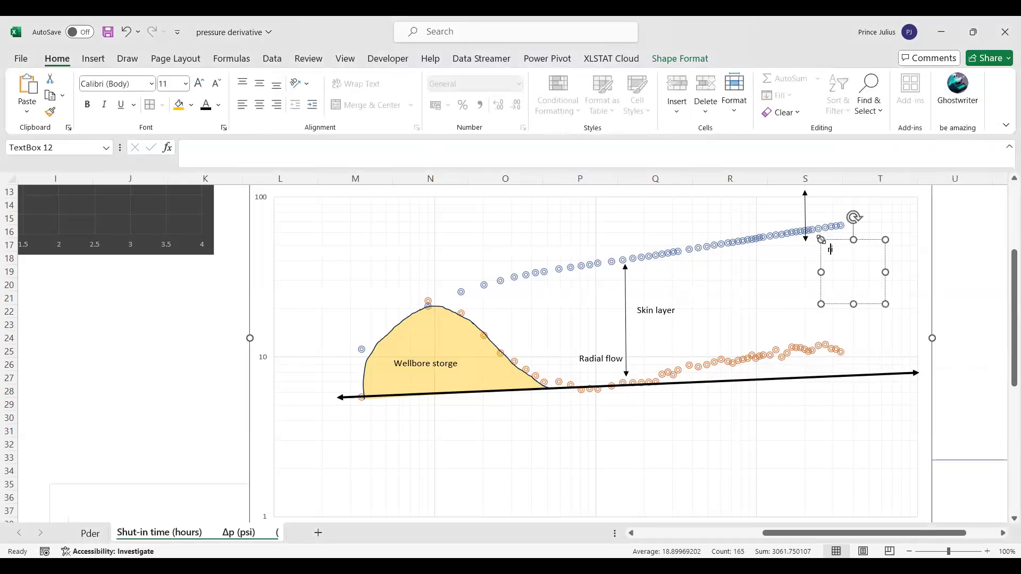
pyautogui.write('e in skin')
# Step: Add a text box reading "reduction in permeability" above the late-time end of the lower derivative series and deselect it
pyautogui.click(93, 59)
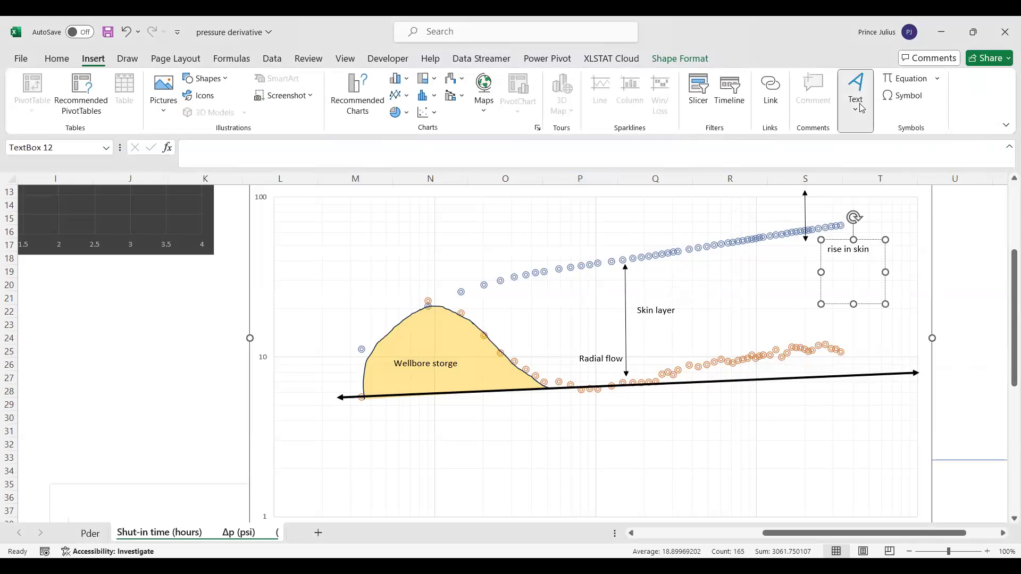
pyautogui.click(861, 108)
pyautogui.click(857, 157)
pyautogui.moveTo(811, 326); pyautogui.dragTo(812, 328)
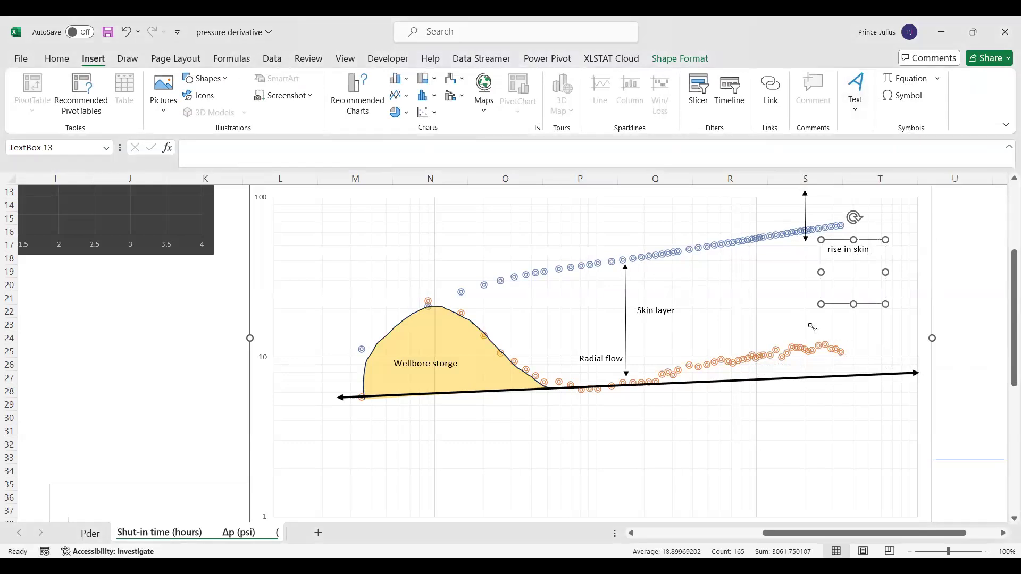
pyautogui.write('reducgtion')
pyautogui.press('BackSpace')
pyautogui.press('BackSpace')
pyautogui.press('BackSpace')
pyautogui.press('BackSpace')
pyautogui.press('BackSpace')
pyautogui.write('tion in permeability')
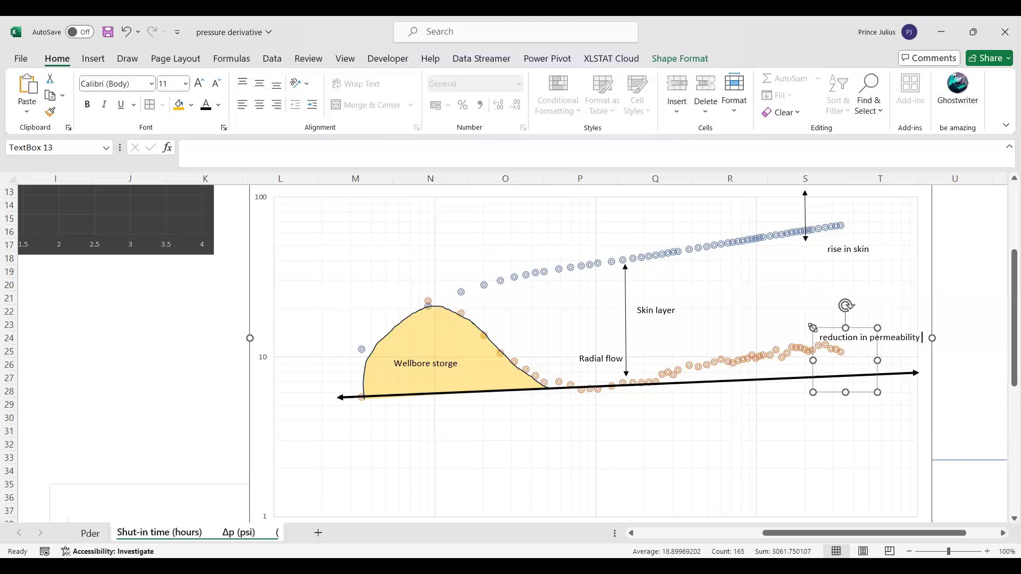
pyautogui.click(999, 323)
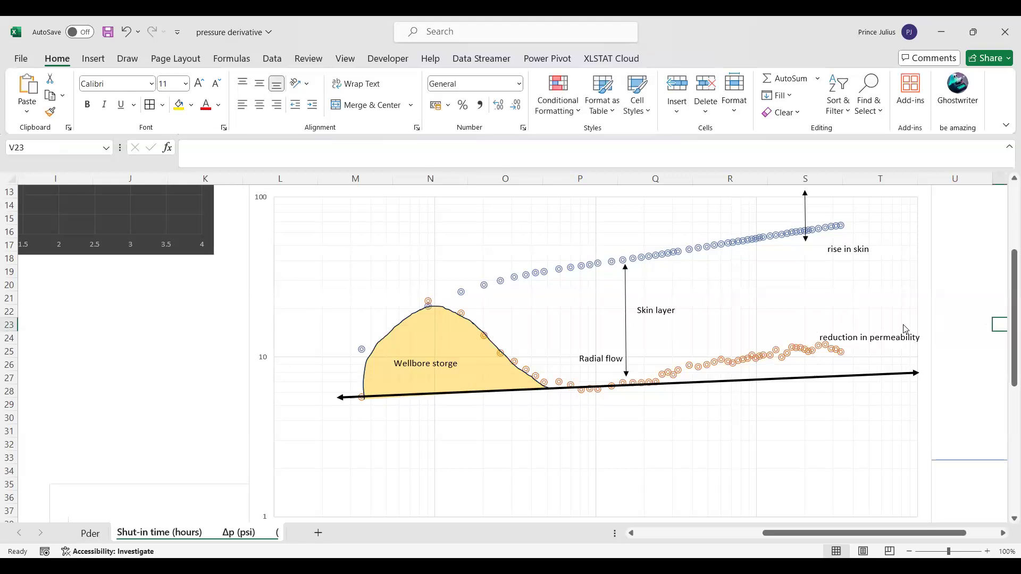
pyautogui.scroll(2, 905, 329)
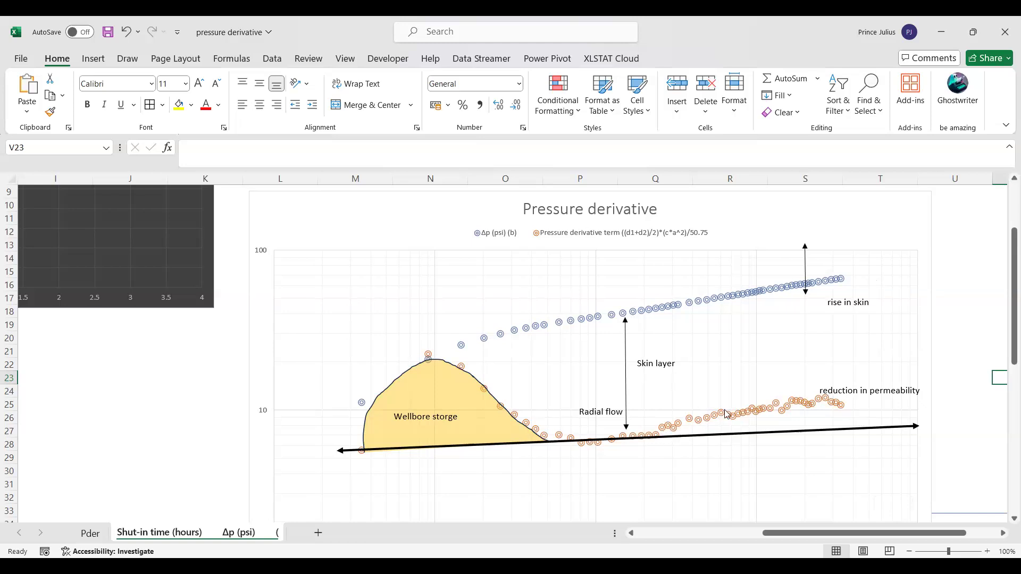
pyautogui.moveTo(768, 413)
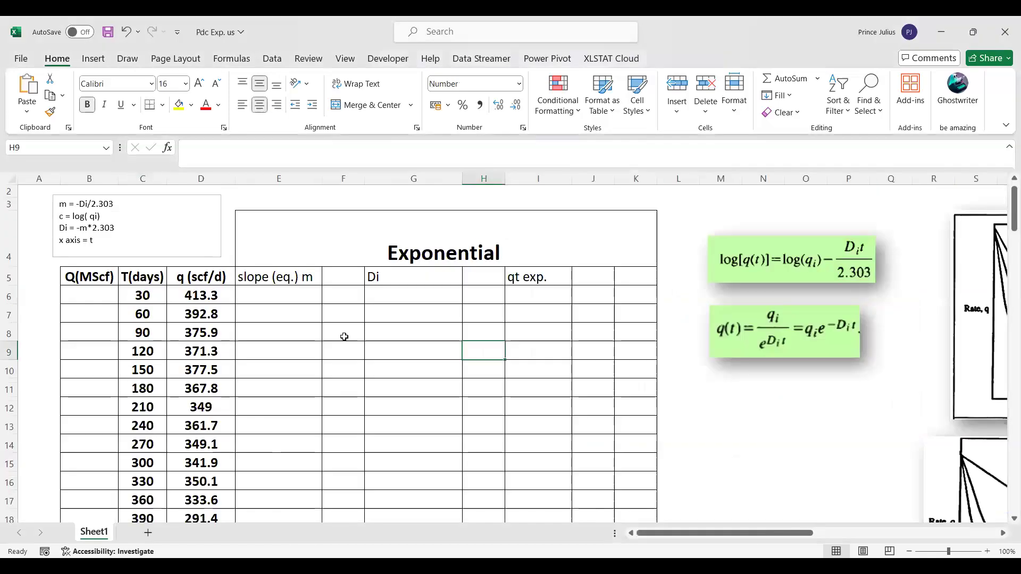
# Step: In the Pdc Exp. us workbook, insert a scatter chart of q (scf/d) against T(days) from all the production data
pyautogui.click(344, 336)
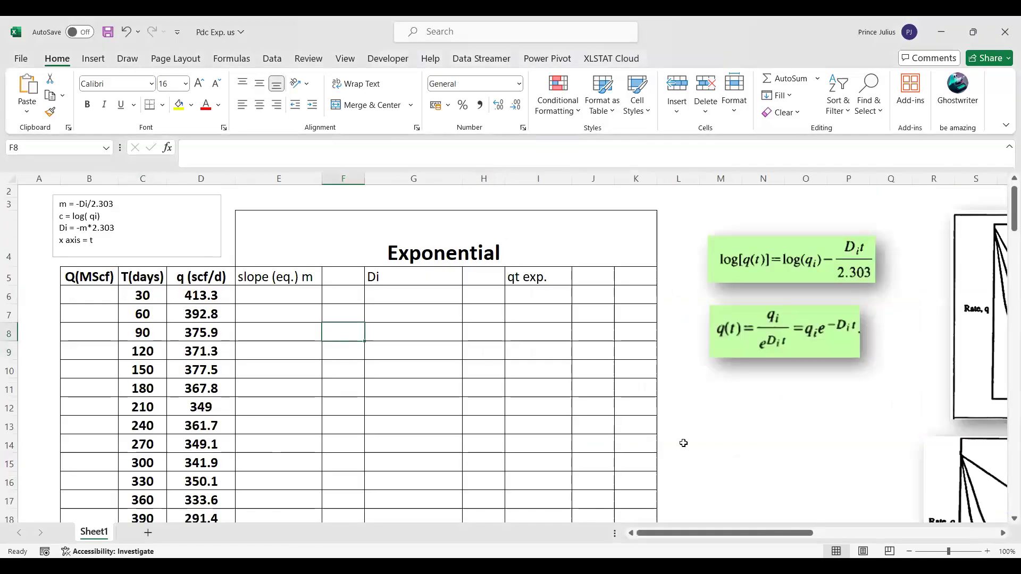
pyautogui.scroll(-1, 356, 390)
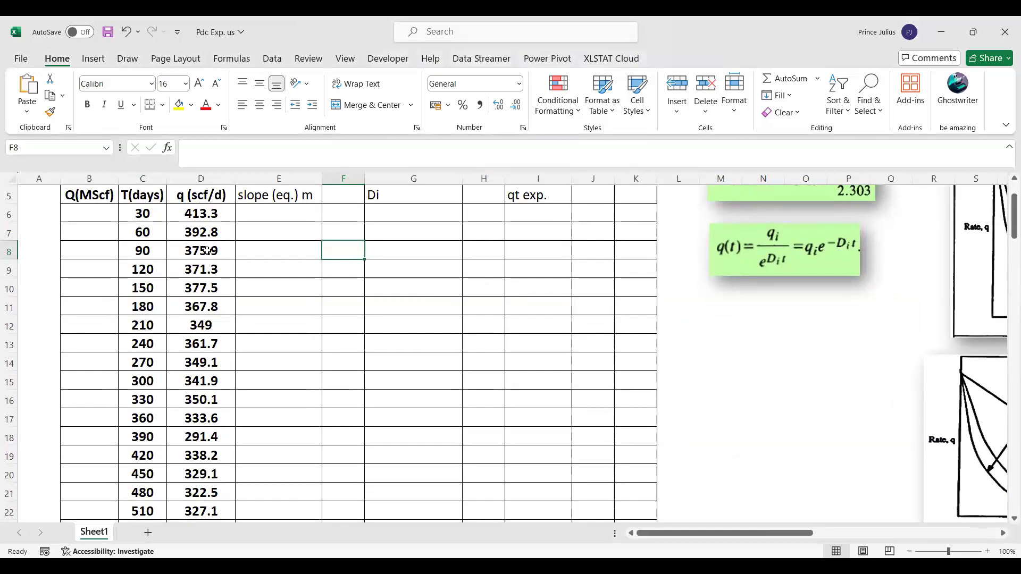
pyautogui.scroll(-3, 206, 251)
pyautogui.scroll(-10, 207, 250)
pyautogui.scroll(5, 206, 251)
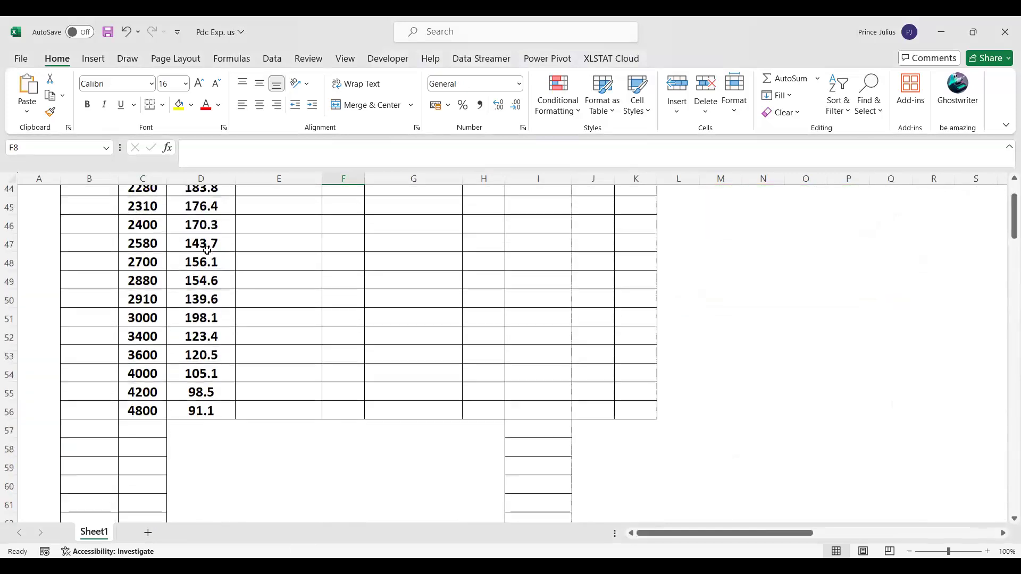
pyautogui.scroll(8, 207, 250)
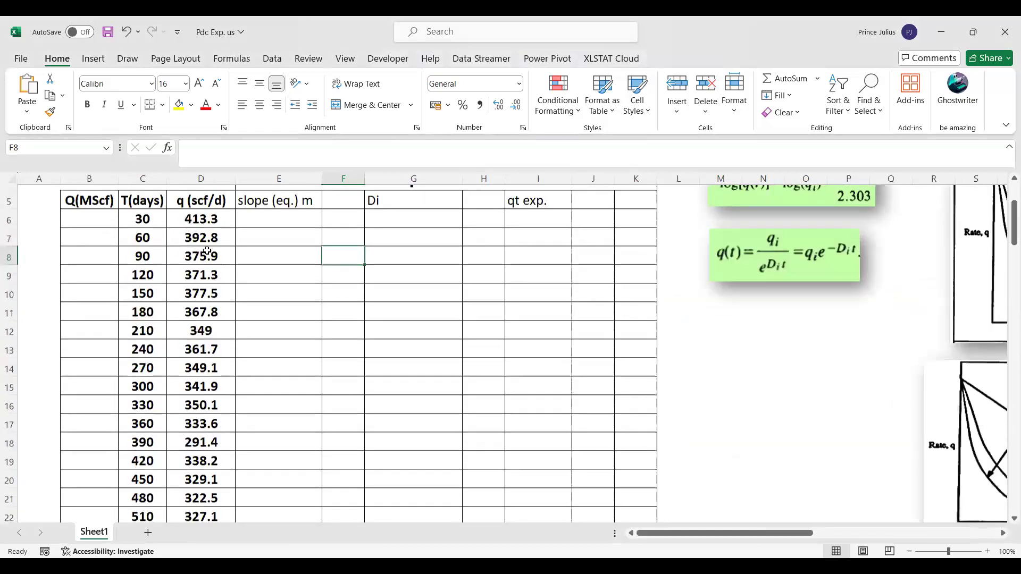
pyautogui.moveTo(145, 252); pyautogui.dragTo(191, 256)
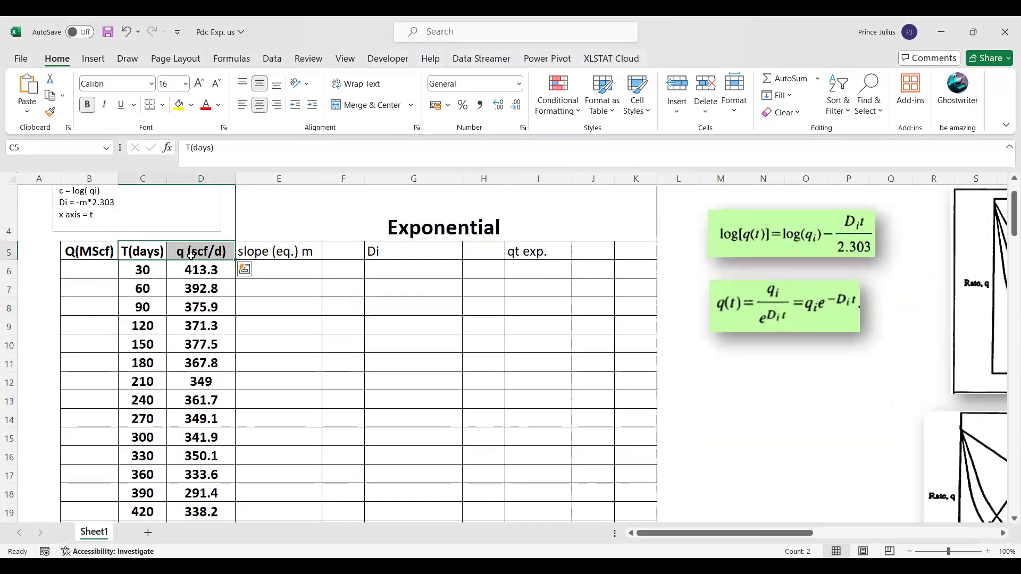
pyautogui.hotkey('ctrl', 'shift', 'Down')
pyautogui.scroll(12, 214, 360)
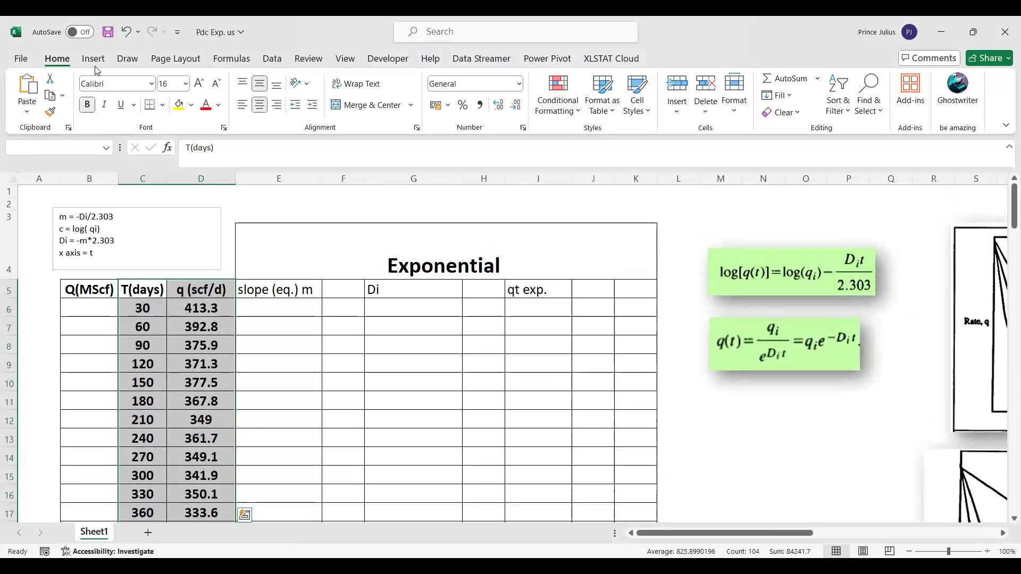
pyautogui.click(95, 64)
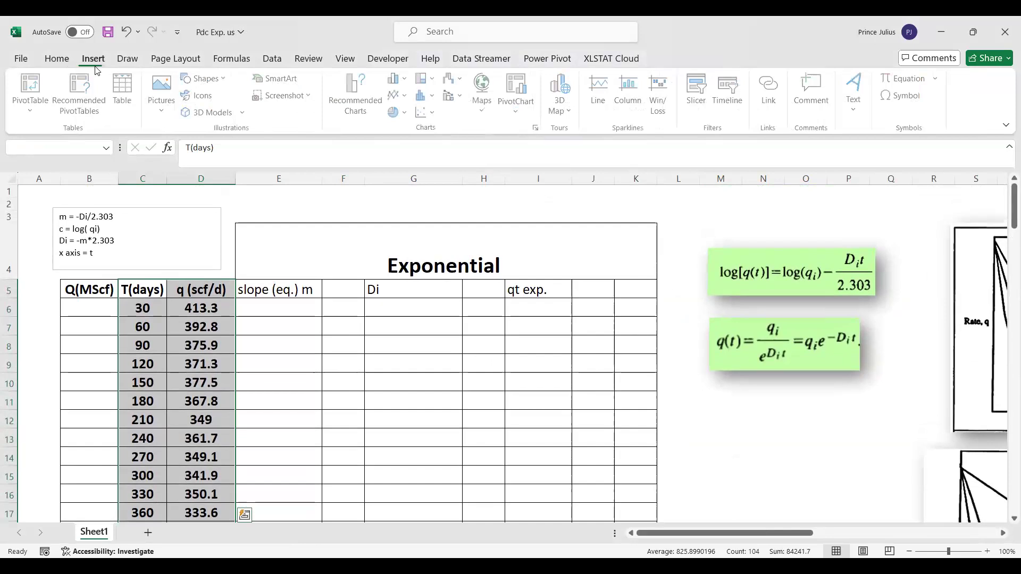
pyautogui.click(428, 113)
pyautogui.click(440, 157)
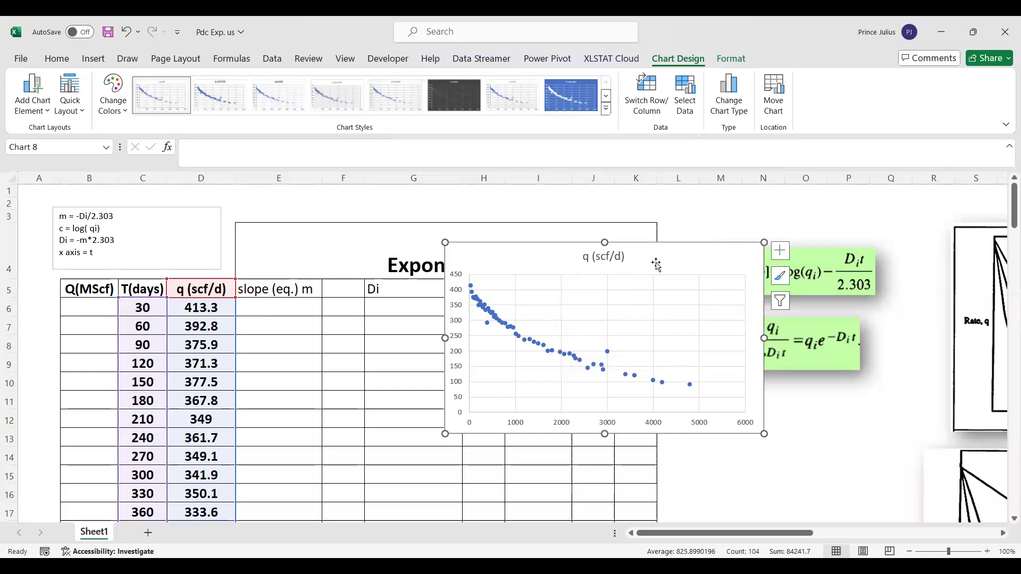
# Step: Move the q (scf/d) chart off the Exponential table and the green formulas, onto the decline-curve reference pictures
pyautogui.moveTo(650, 265); pyautogui.dragTo(854, 271)
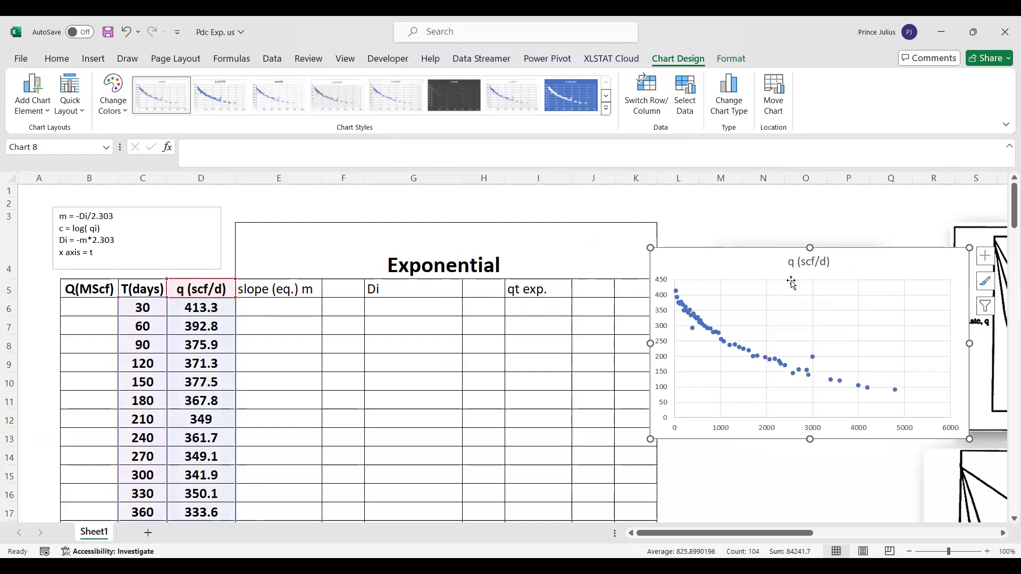
pyautogui.moveTo(791, 283)
pyautogui.mouseDown()
pyautogui.moveTo(975, 270)
pyautogui.moveTo(939, 272)
pyautogui.mouseUp()
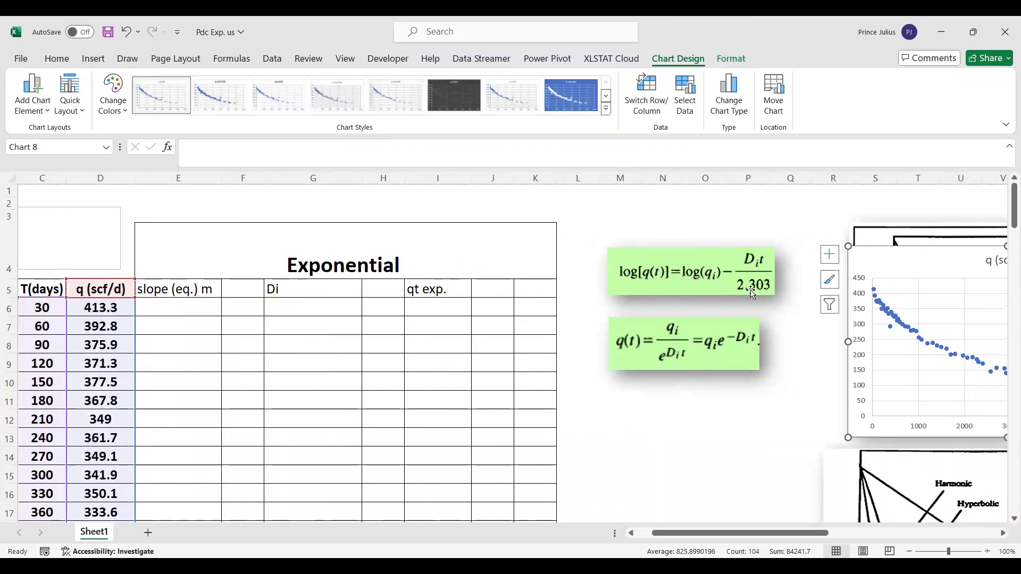
pyautogui.hscroll(-2, 540, 344)
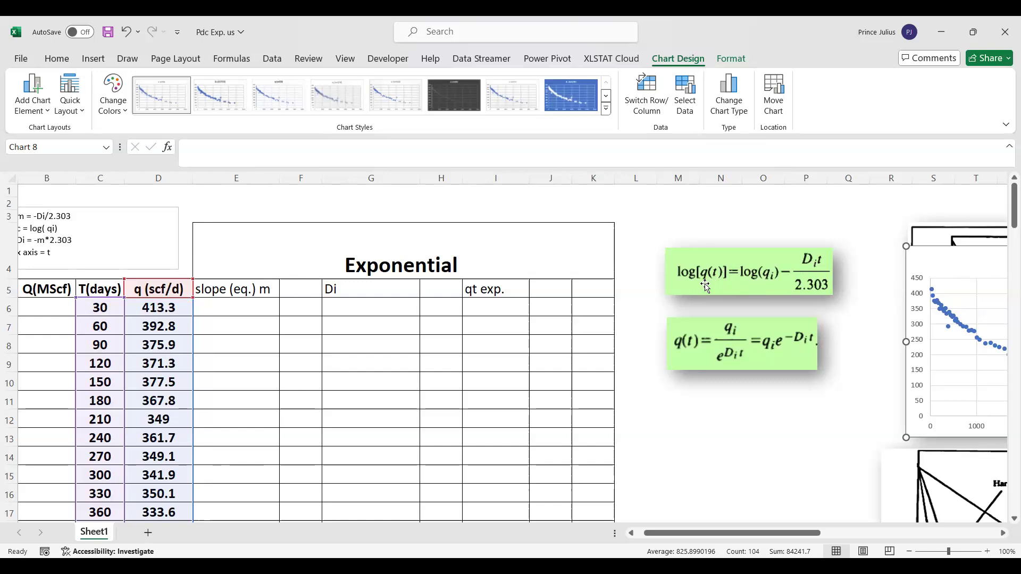
pyautogui.hscroll(3, 705, 287)
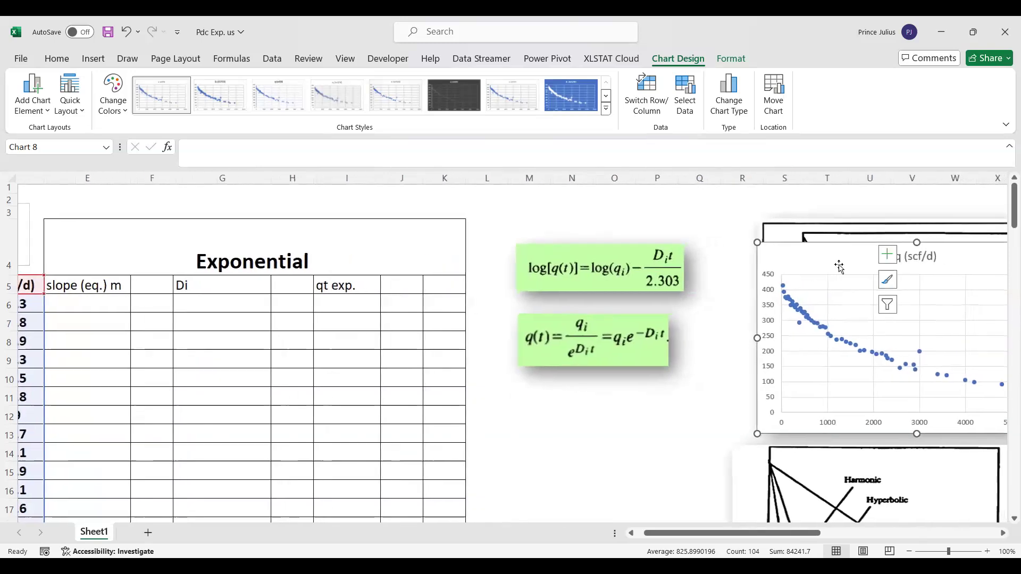
pyautogui.moveTo(837, 251); pyautogui.dragTo(957, 393)
pyautogui.hscroll(2, 872, 417)
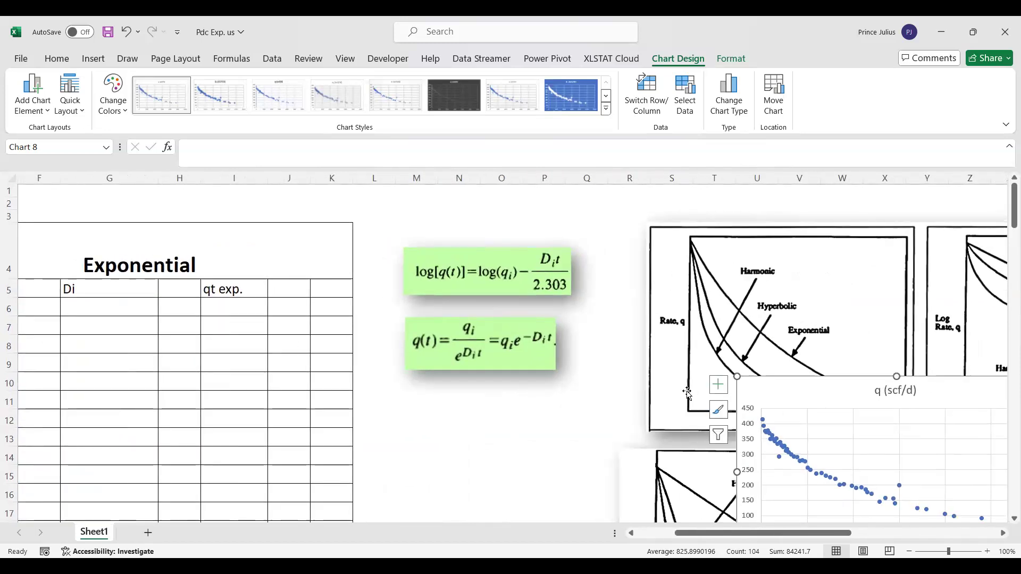
pyautogui.hscroll(-4, 686, 391)
pyautogui.hscroll(-2, 687, 390)
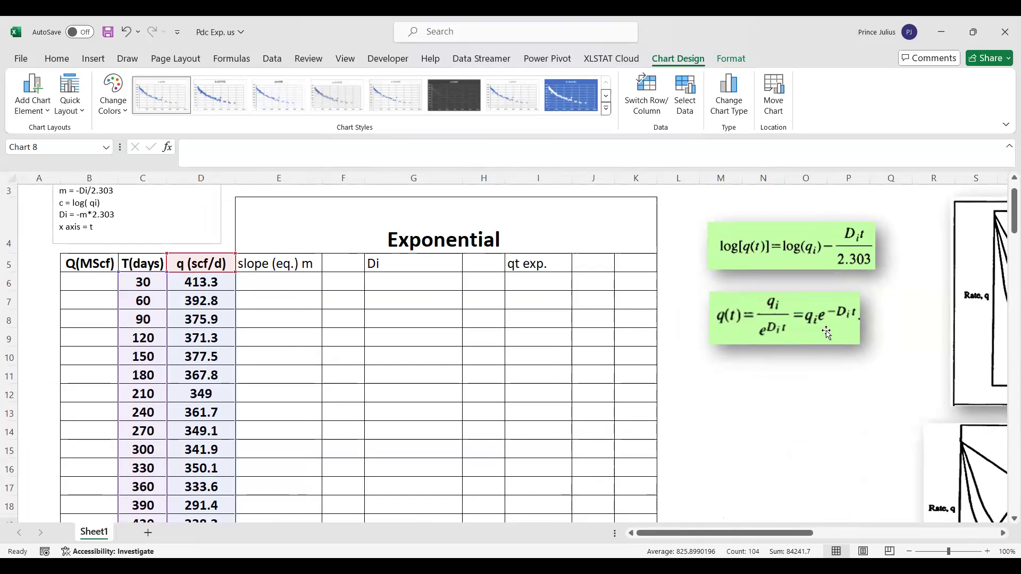
# Step: Calculate the slope m in cell E6 with =slope(log(D6:D56),C6:C56), using log rate as y and time as x
pyautogui.click(212, 281)
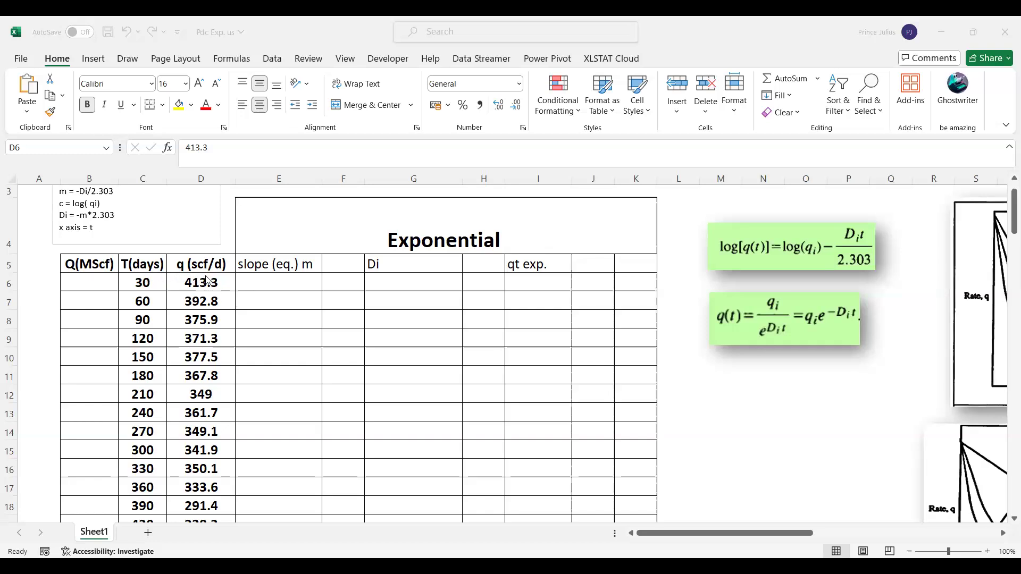
pyautogui.doubleClick(279, 282)
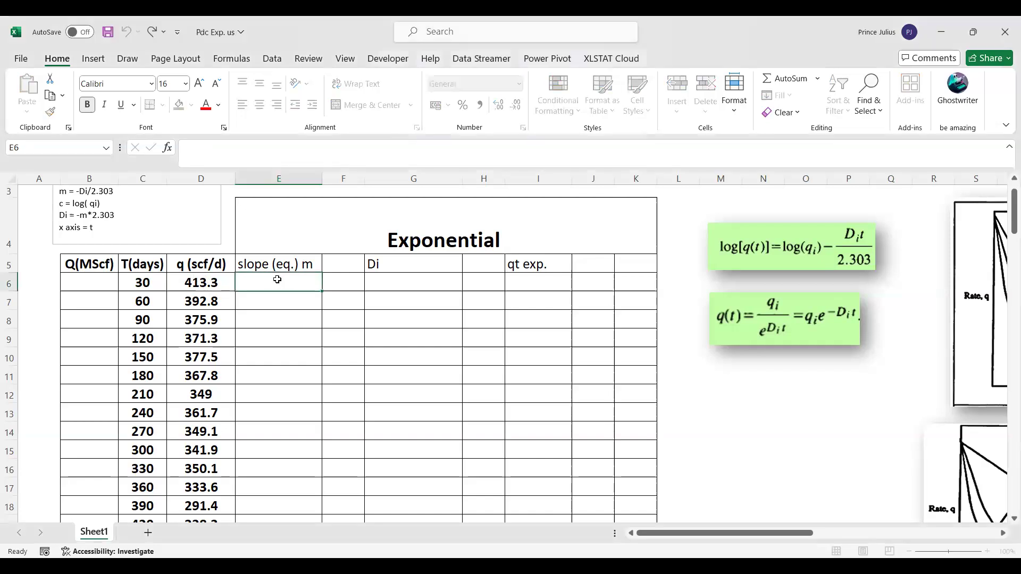
pyautogui.write('=')
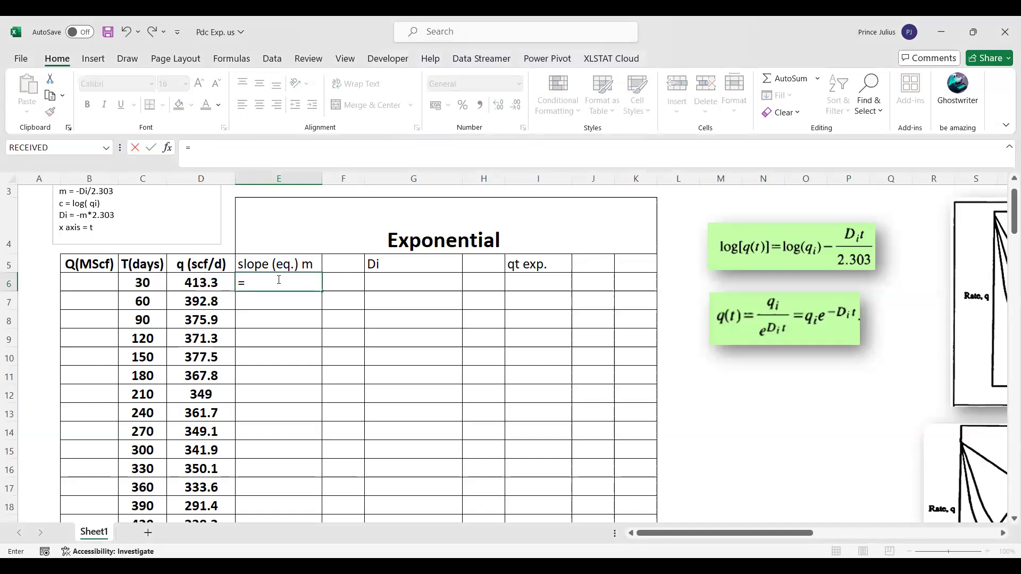
pyautogui.write('slope')
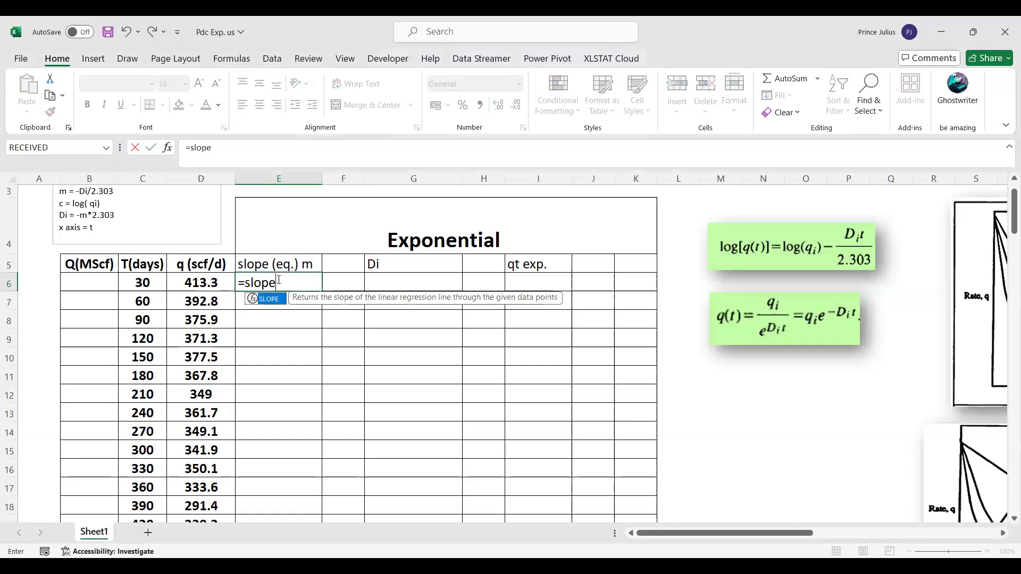
pyautogui.write('(')
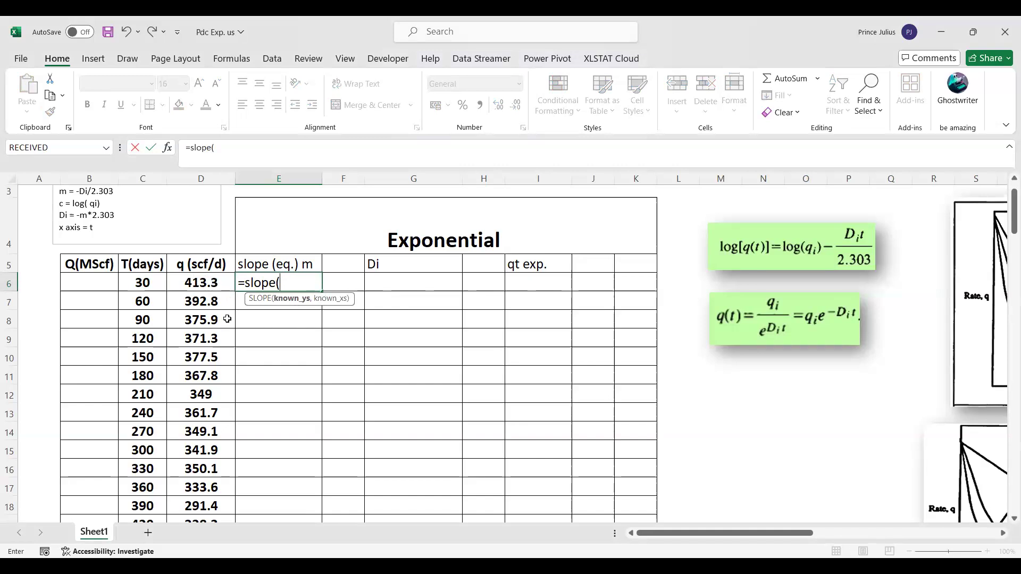
pyautogui.write('lo')
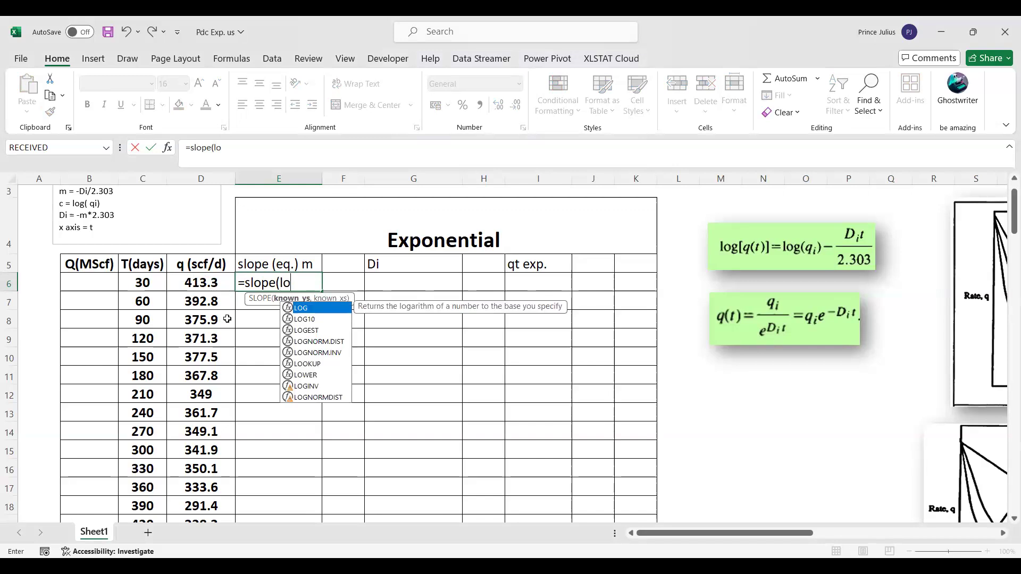
pyautogui.write('g')
pyautogui.write('(')
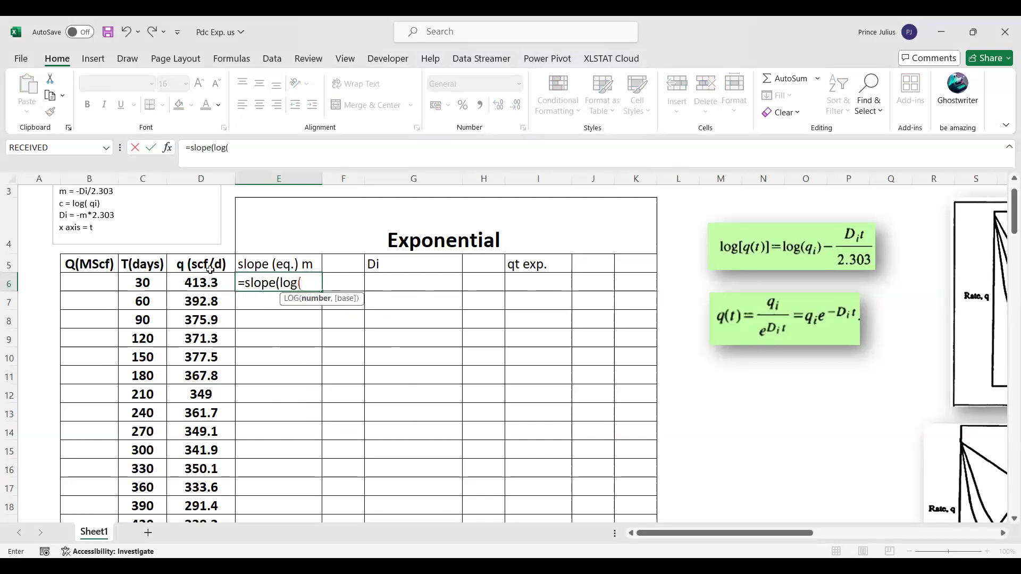
pyautogui.click(207, 282)
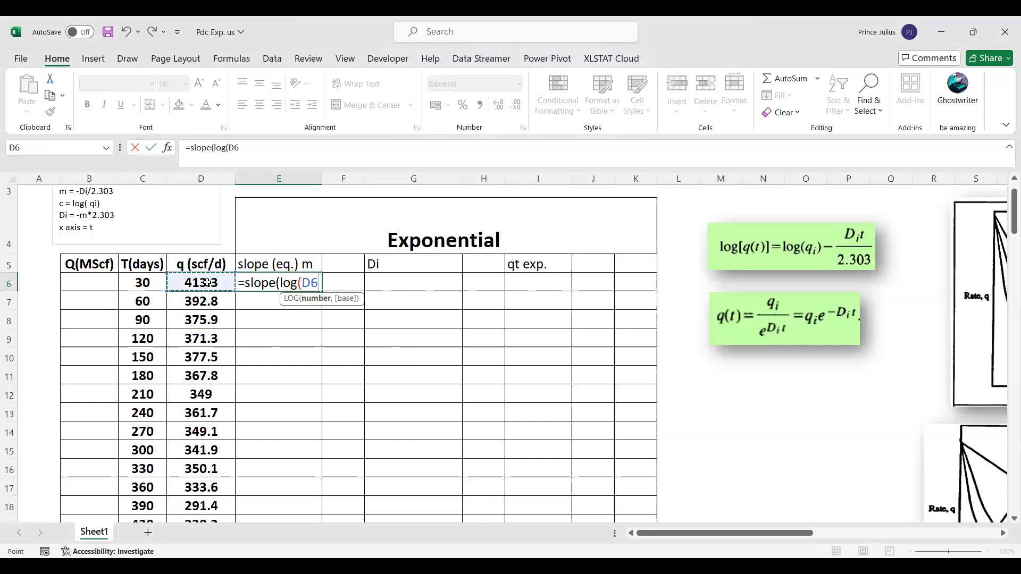
pyautogui.hotkey('ctrl', 'shift', 'Down')
pyautogui.scroll(10, 274, 298)
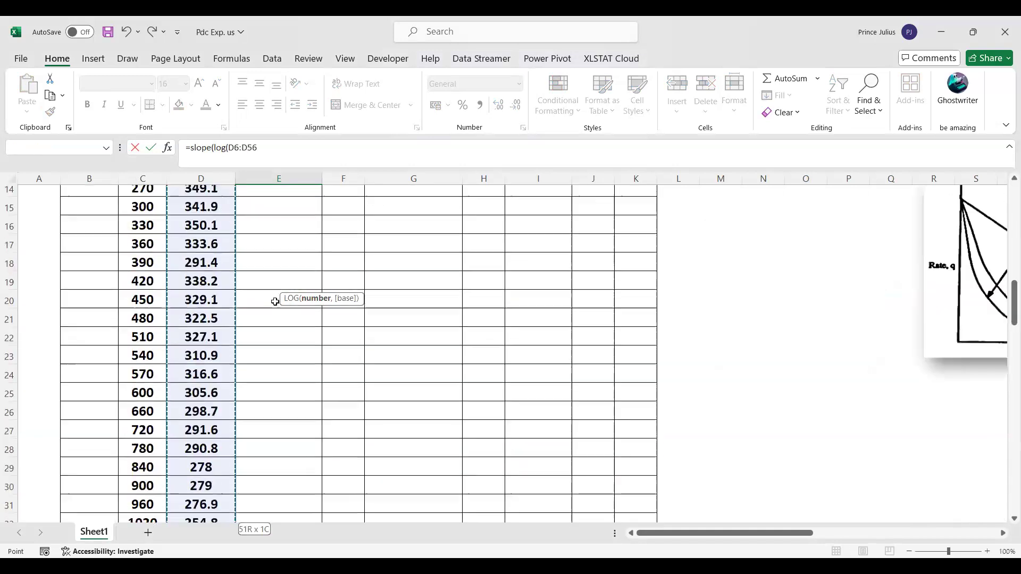
pyautogui.scroll(2, 277, 293)
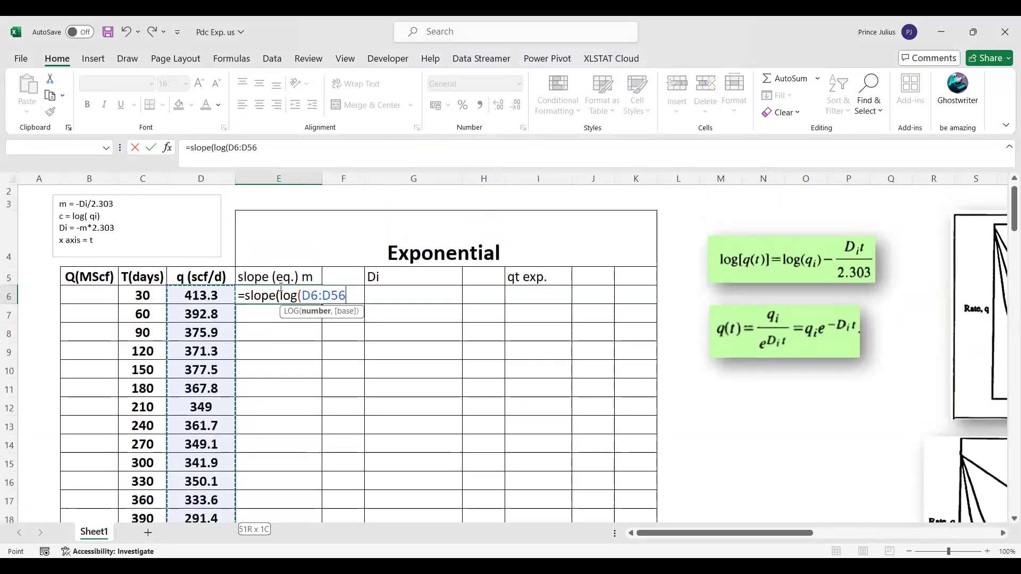
pyautogui.write('),')
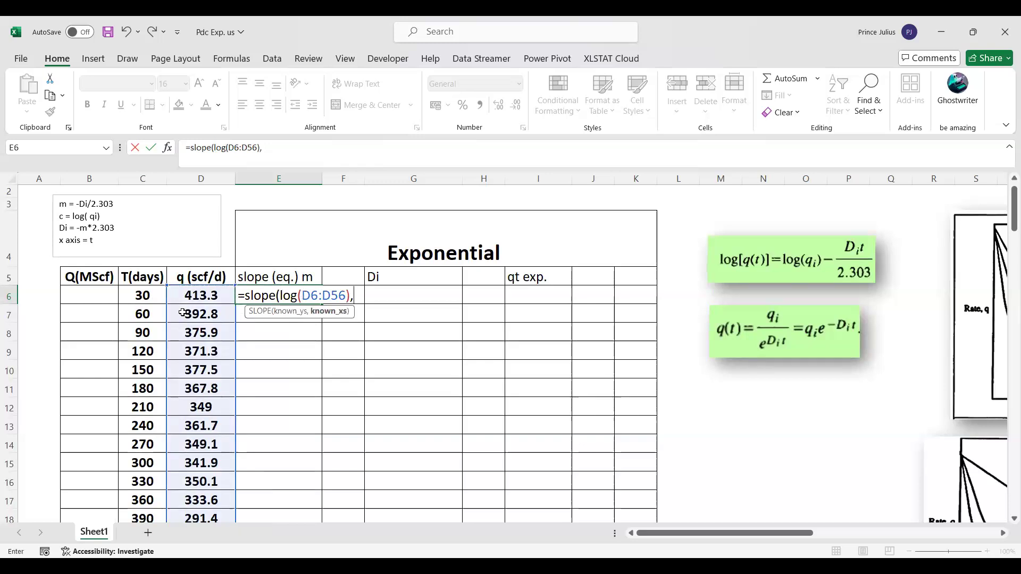
pyautogui.click(151, 298)
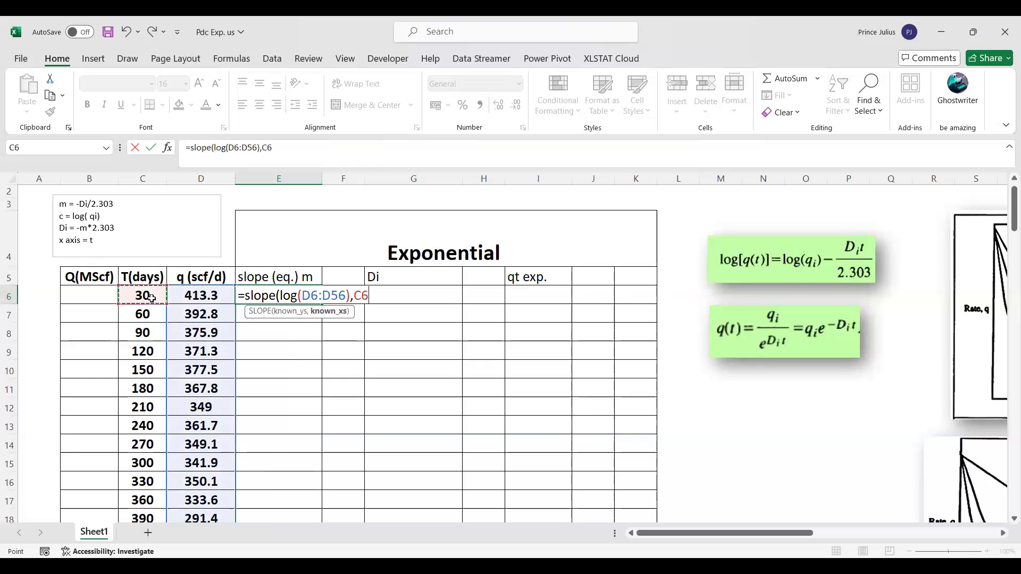
pyautogui.hotkey('ctrl', 'shift', 'Down')
pyautogui.scroll(8, 263, 341)
pyautogui.scroll(4, 263, 341)
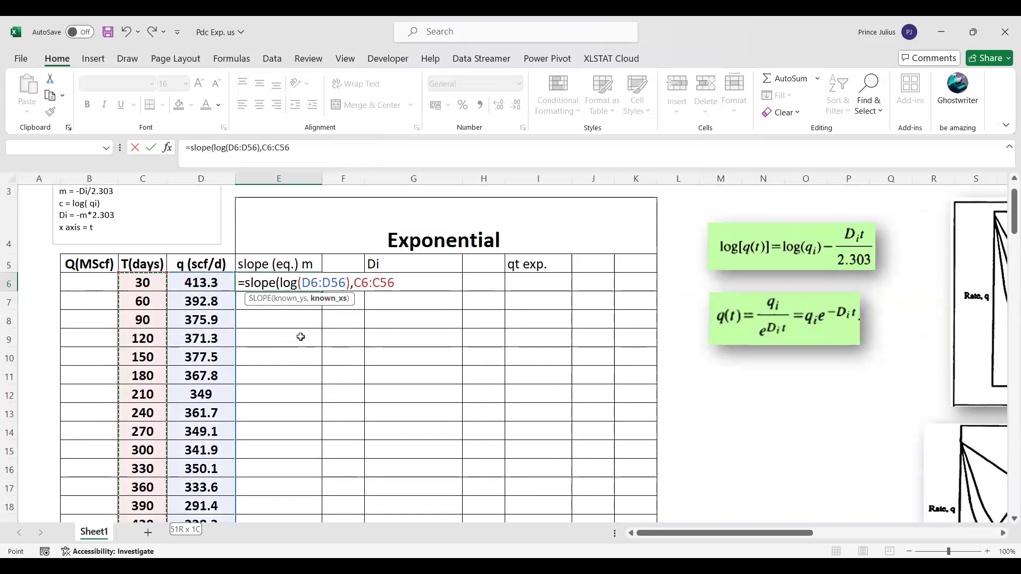
pyautogui.write(')')
pyautogui.press('Return')
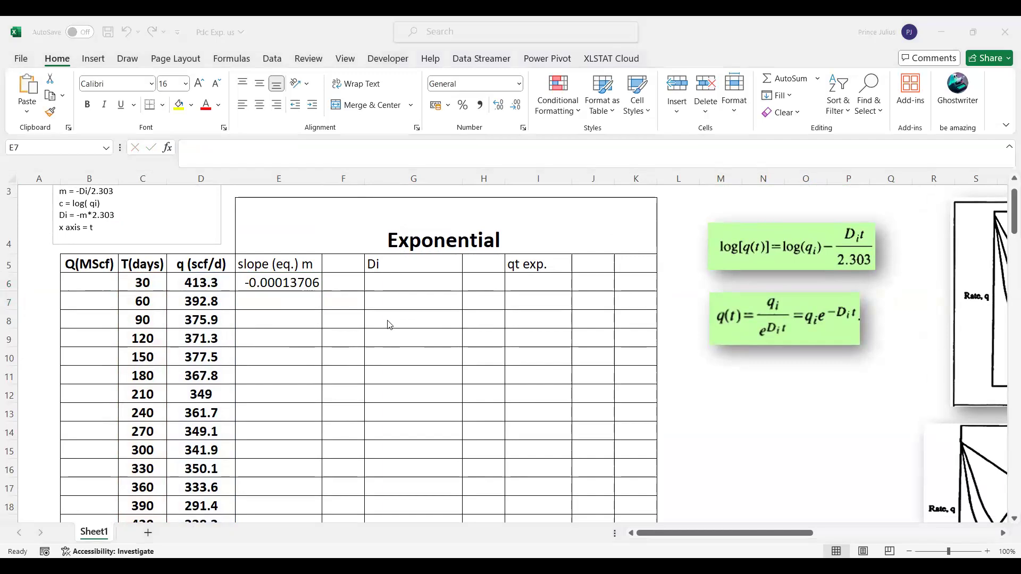
# Step: Calculate Di in cell G6 by multiplying the negative slope by 2.303, using =-E6*2.303
pyautogui.scroll(1, 325, 291)
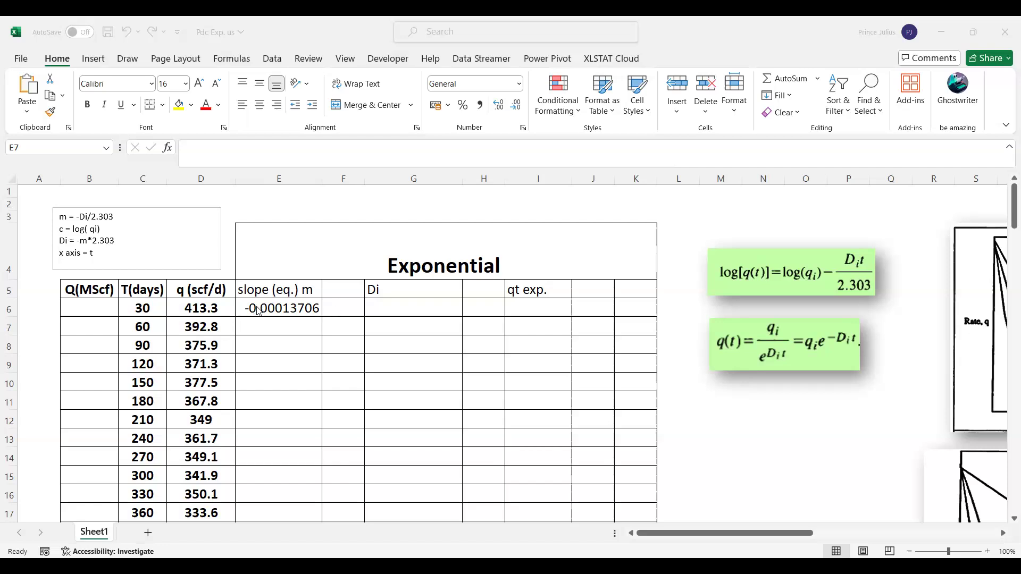
pyautogui.doubleClick(401, 309)
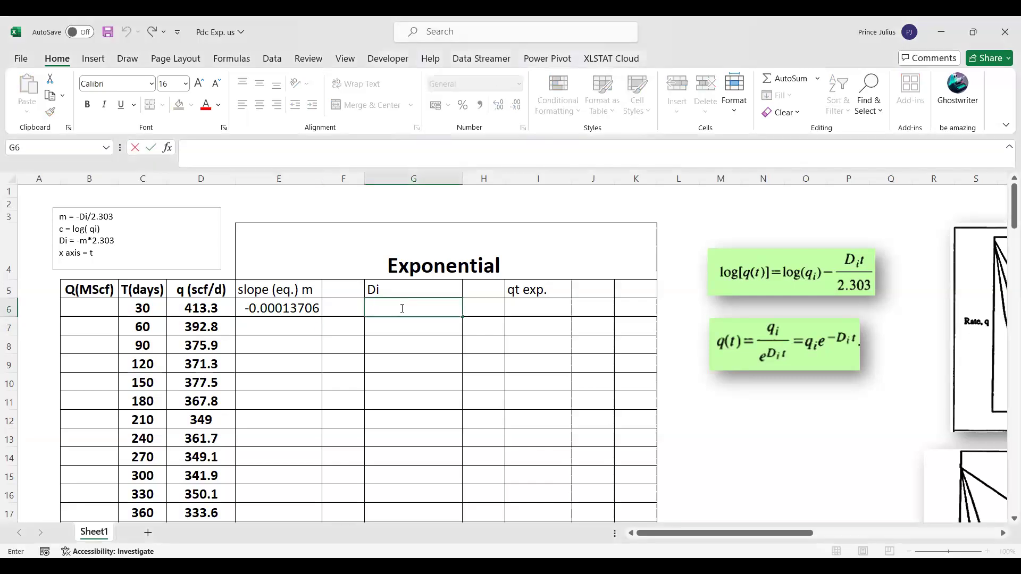
pyautogui.write('=')
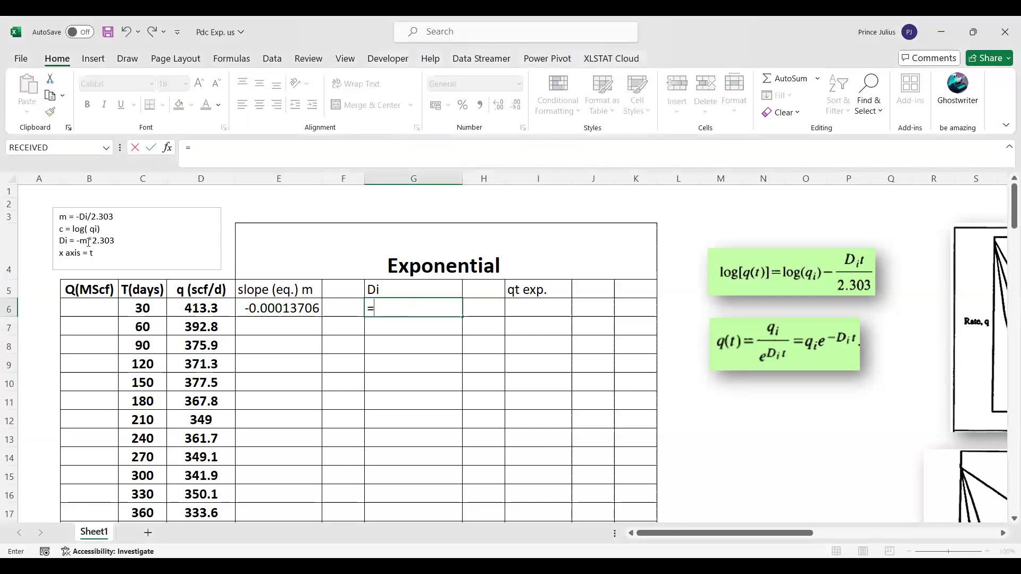
pyautogui.write('-')
pyautogui.click(281, 307)
pyautogui.write('*')
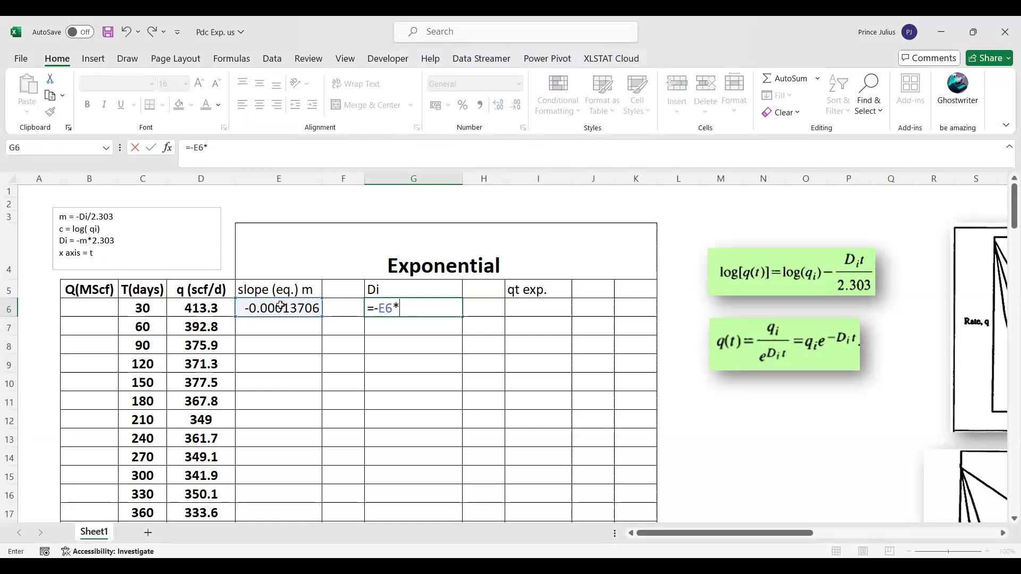
pyautogui.write('2.303')
pyautogui.press('Return')
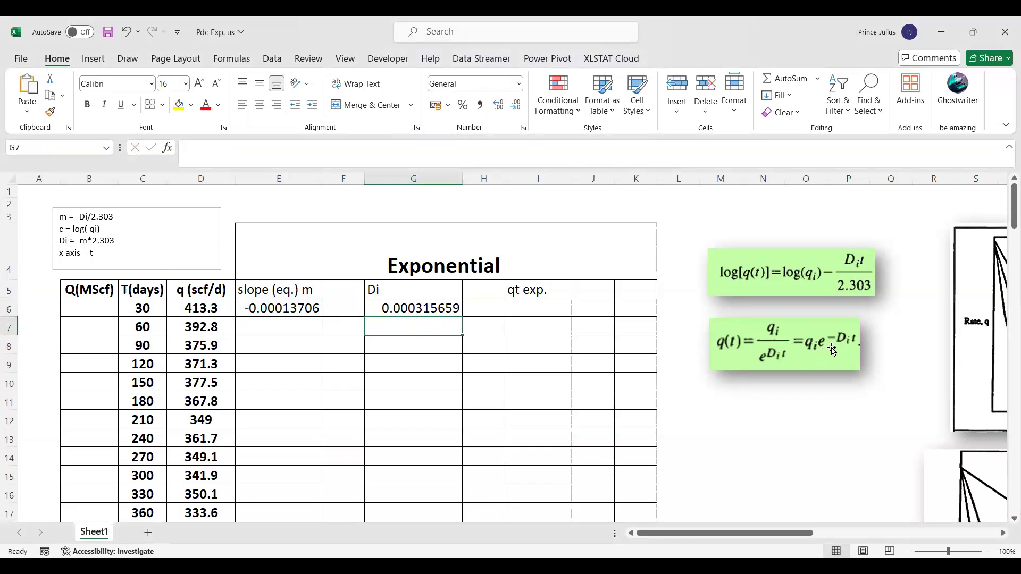
# Step: Calculate the exponential forecast rate in cell I6 with =$D$6*EXP(-$G$6*C6), locking the initial rate and Di references
pyautogui.doubleClick(549, 306)
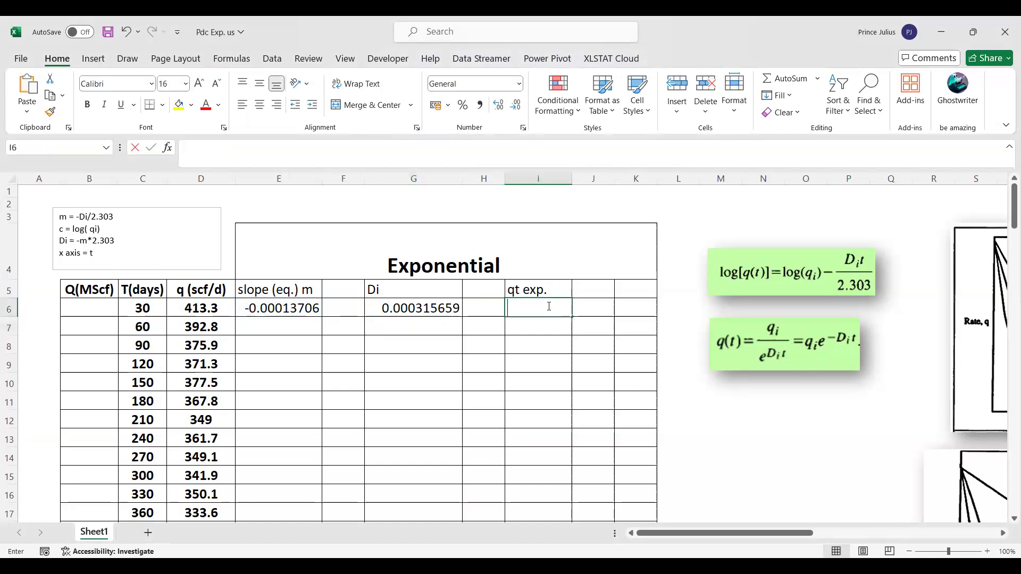
pyautogui.write('=')
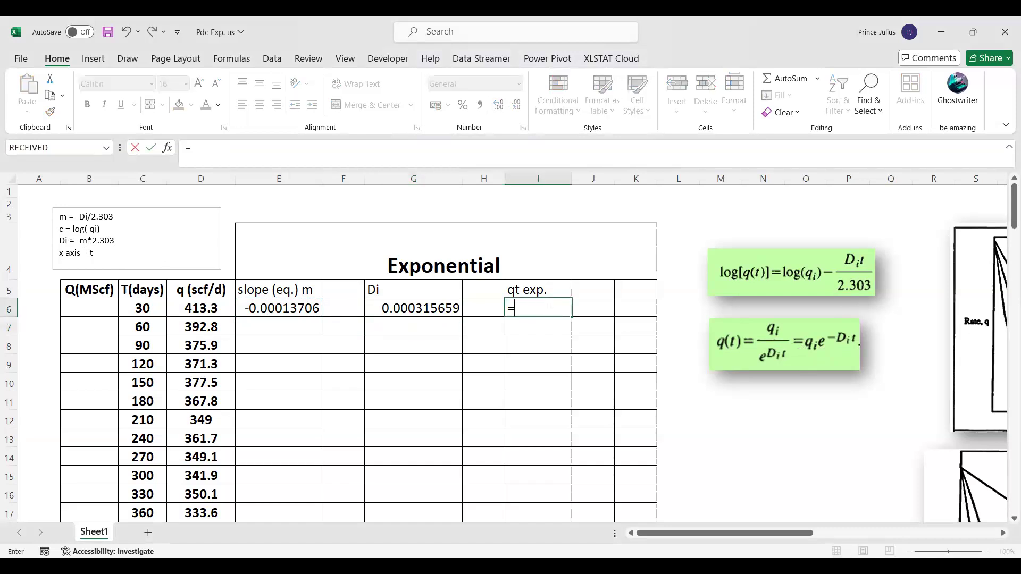
pyautogui.click(209, 306)
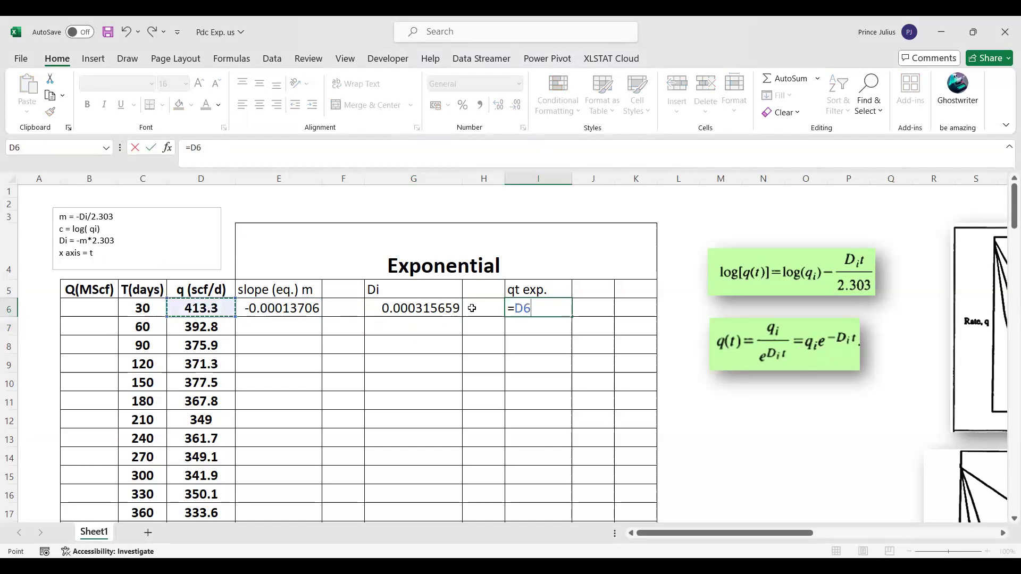
pyautogui.moveTo(527, 309); pyautogui.dragTo(517, 310)
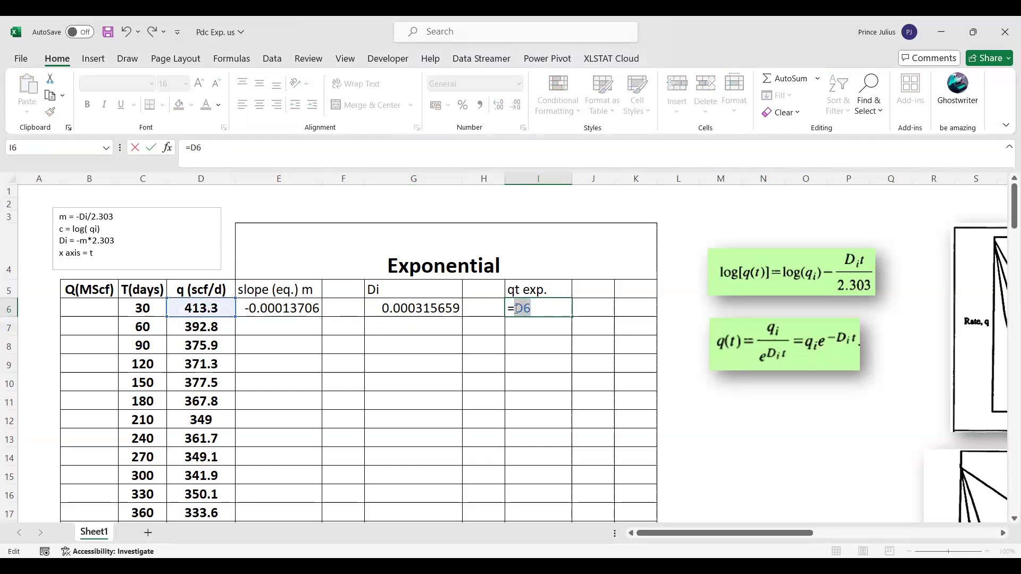
pyautogui.press('F4')
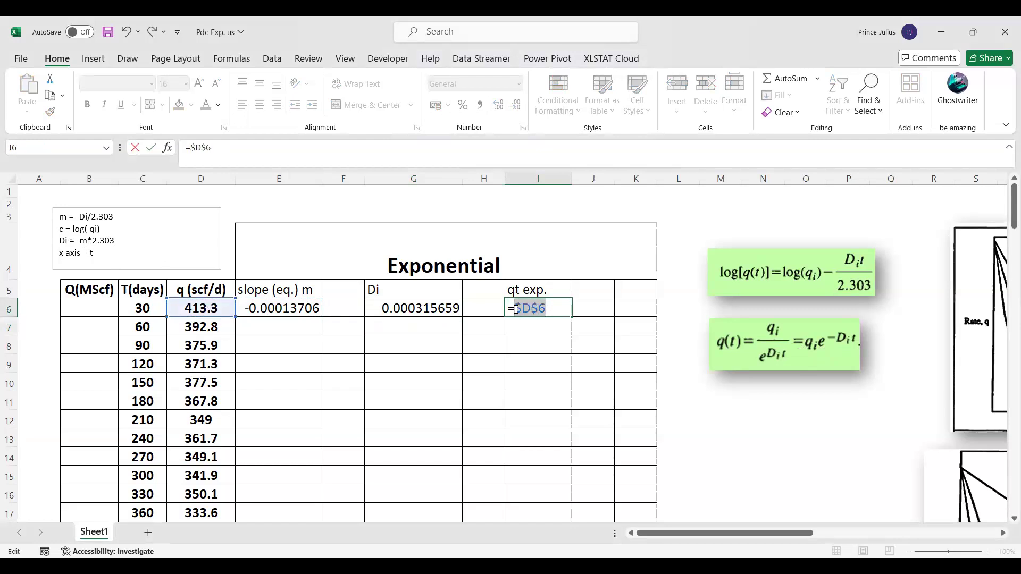
pyautogui.click(564, 312)
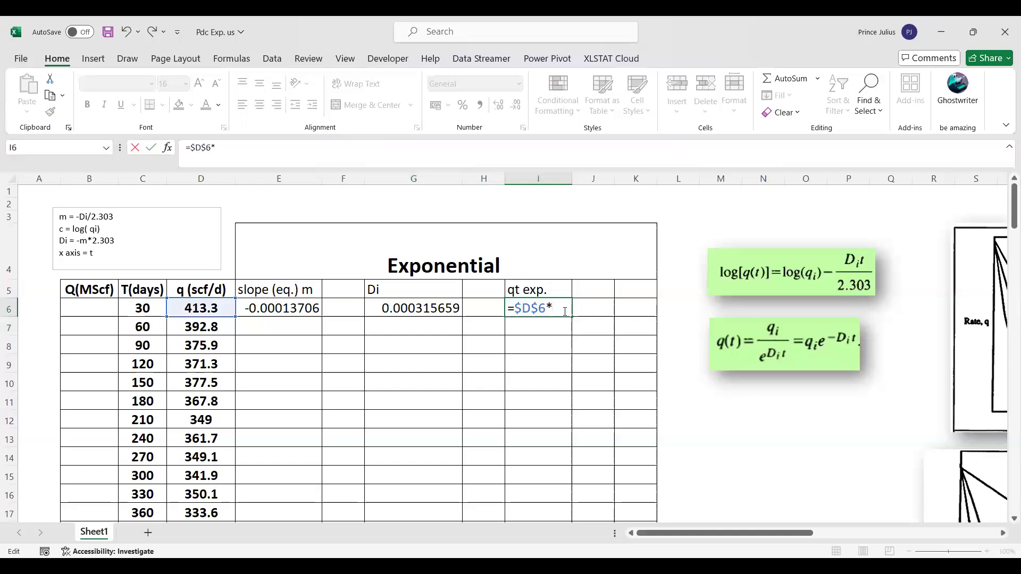
pyautogui.write('*exp')
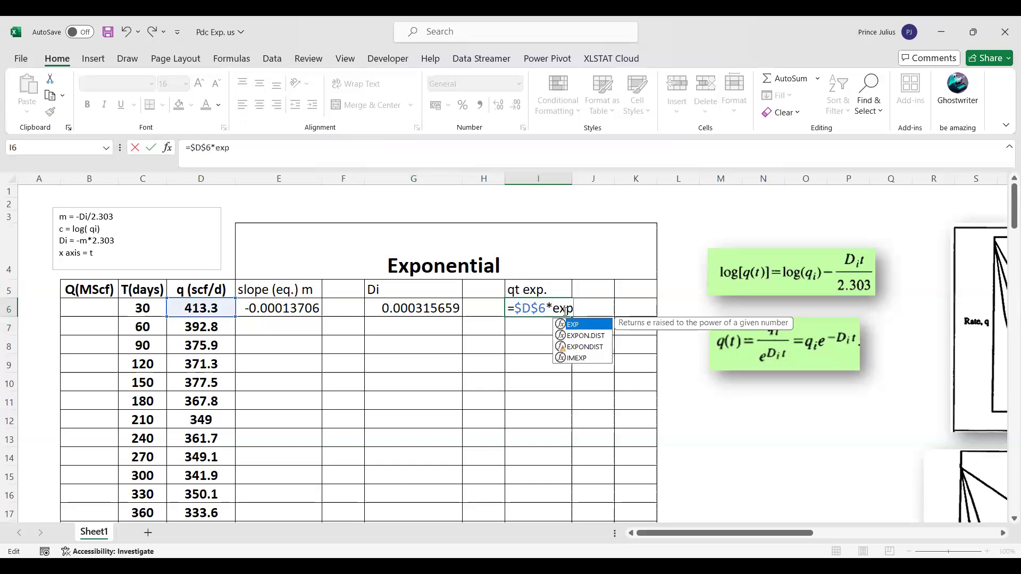
pyautogui.write('(')
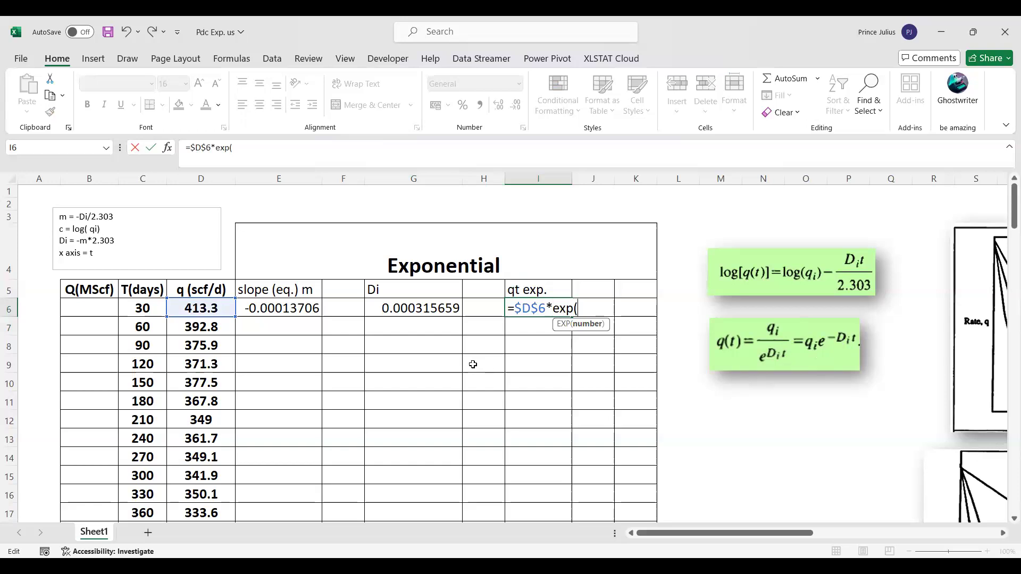
pyautogui.write('-')
pyautogui.click(426, 308)
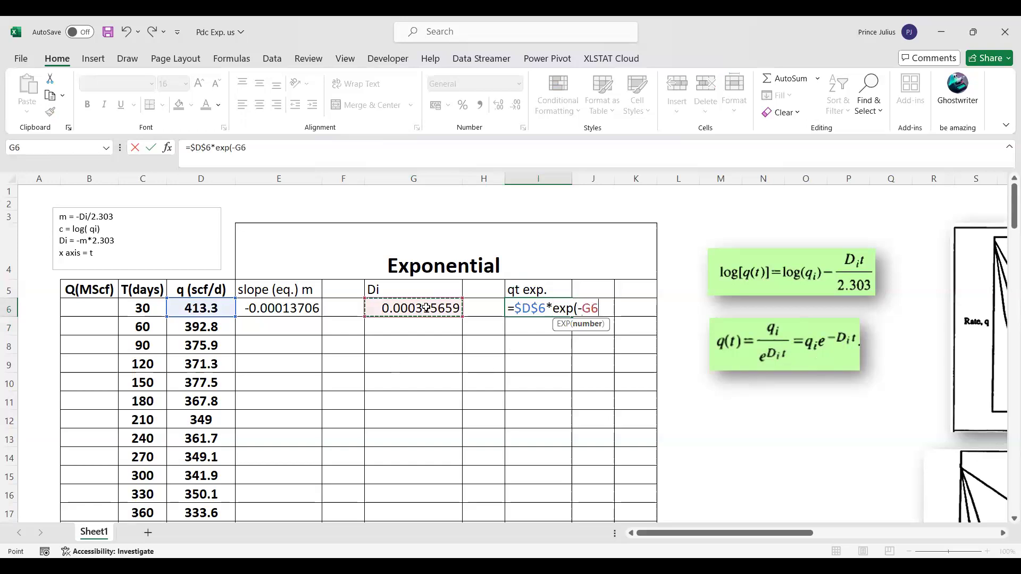
pyautogui.write('*')
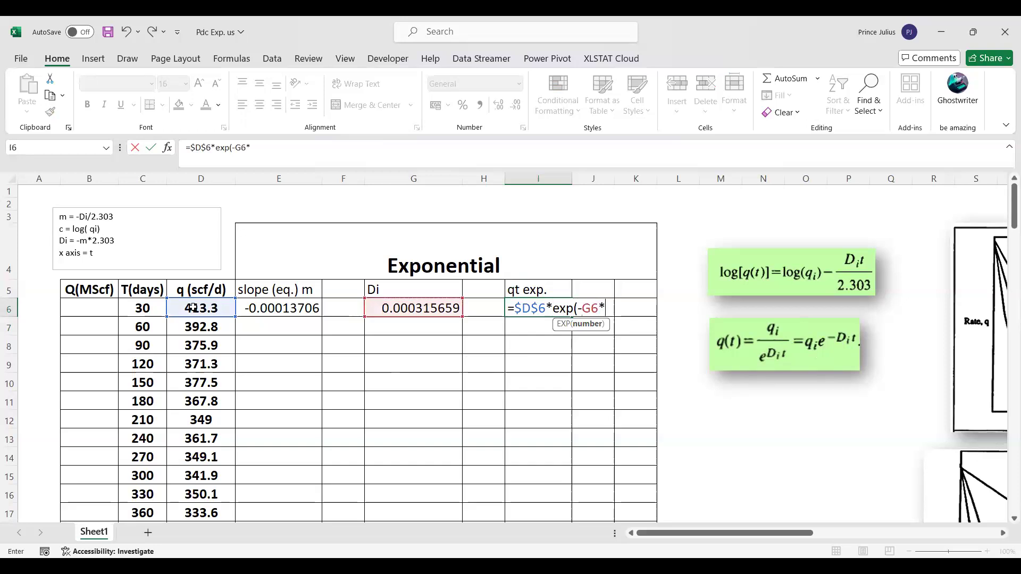
pyautogui.click(158, 310)
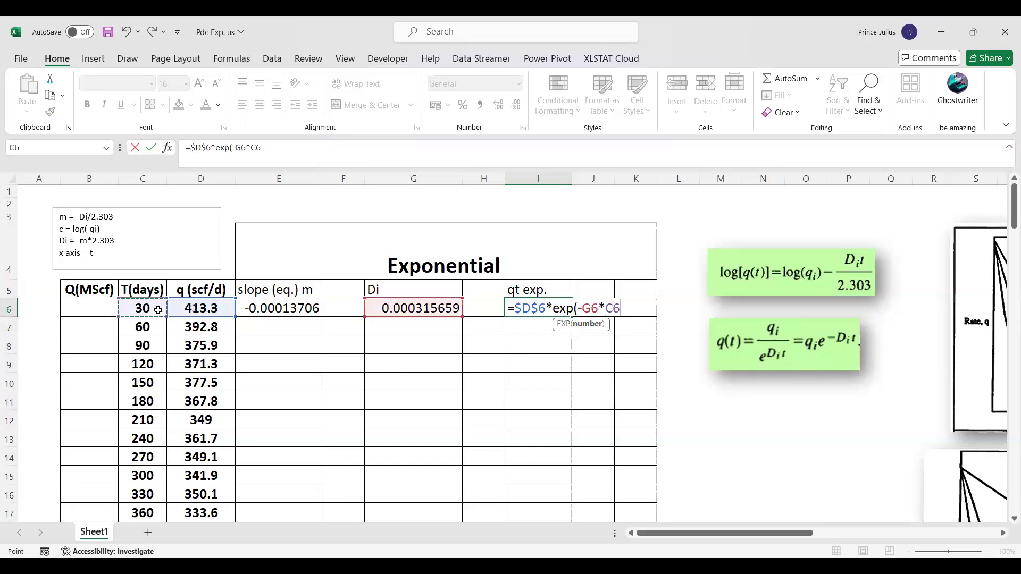
pyautogui.write(')')
pyautogui.moveTo(597, 305); pyautogui.dragTo(581, 309)
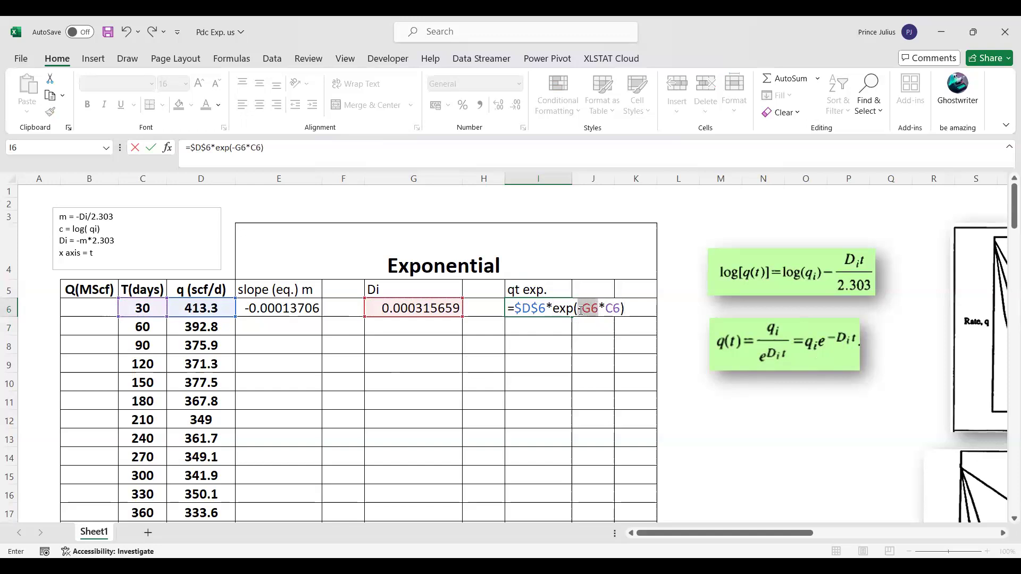
pyautogui.press('F4')
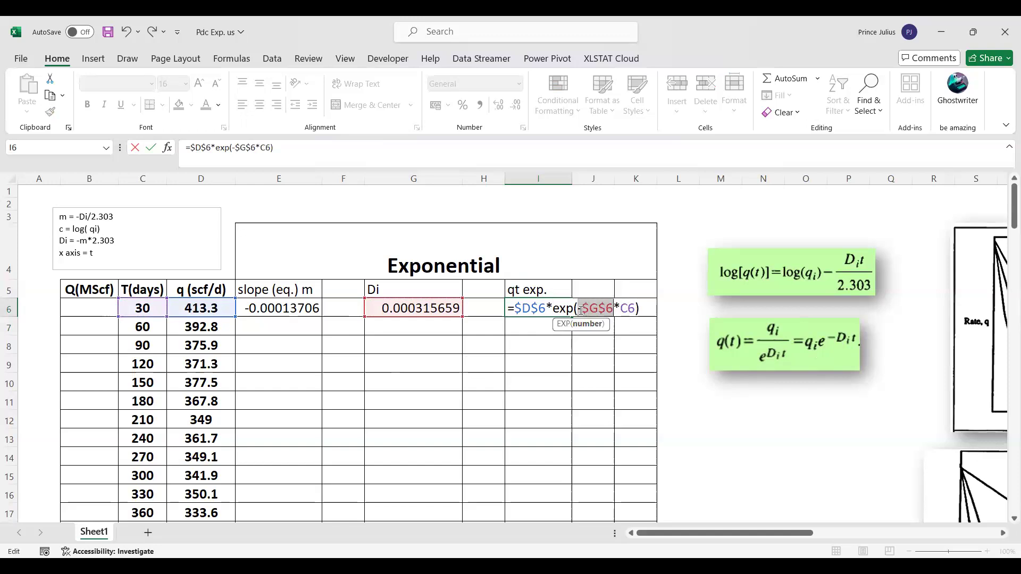
pyautogui.press('Return')
# Step: Fill the qt exp. formula down column I to row 56 and compare the last forecast with the actual rate
pyautogui.click(565, 310)
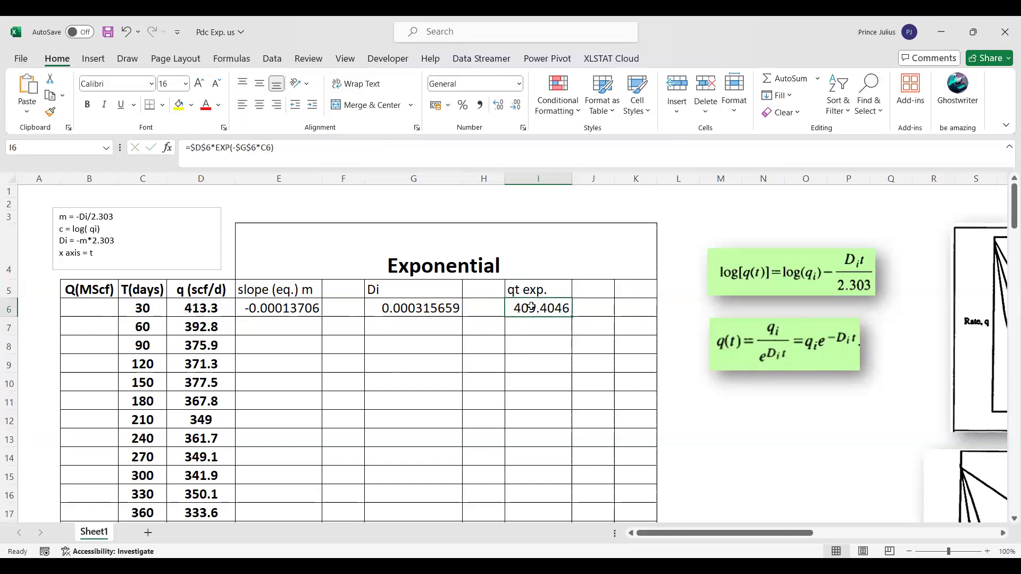
pyautogui.doubleClick(573, 317)
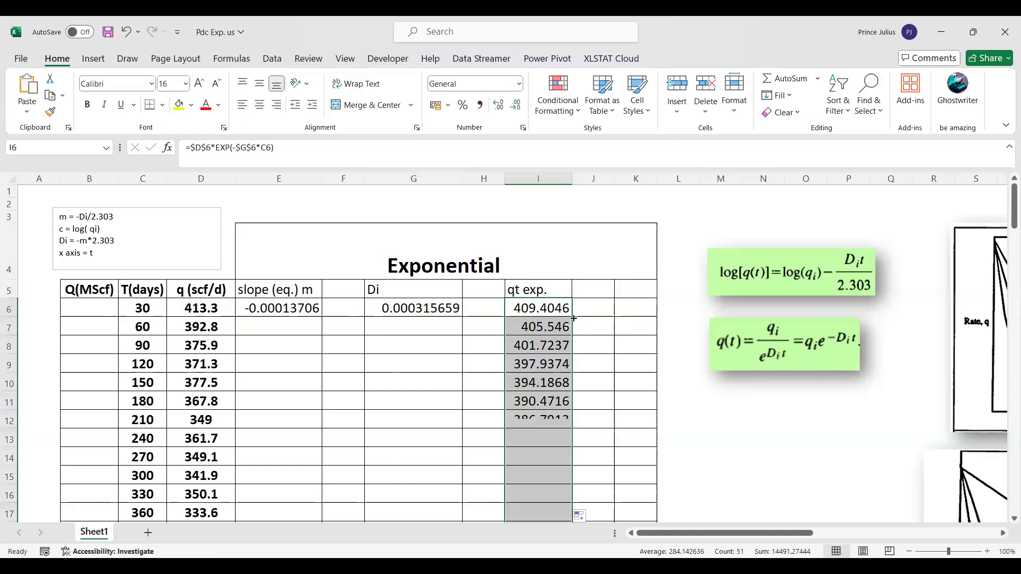
pyautogui.scroll(-4, 524, 417)
pyautogui.scroll(-9, 522, 416)
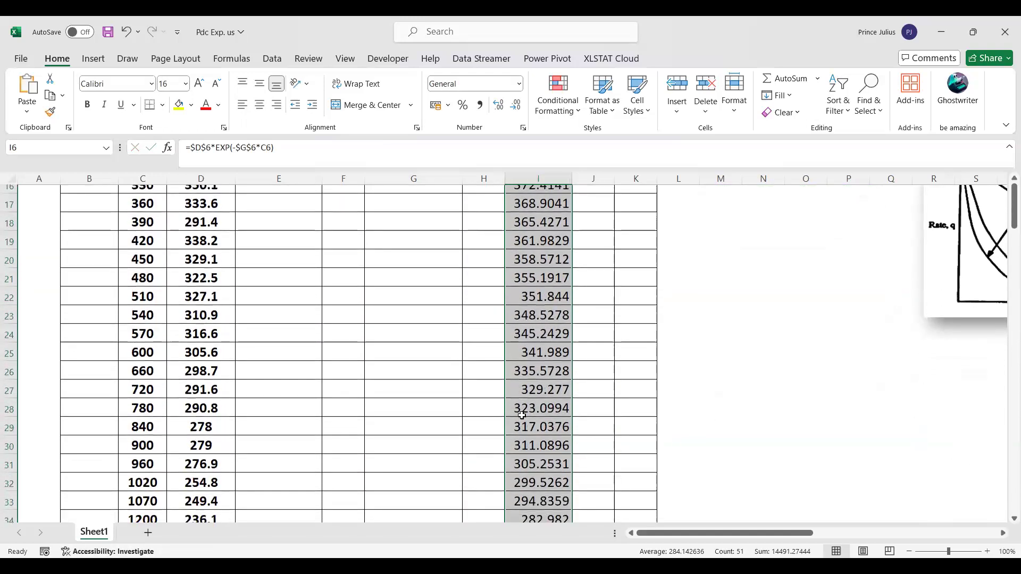
pyautogui.scroll(-2, 522, 416)
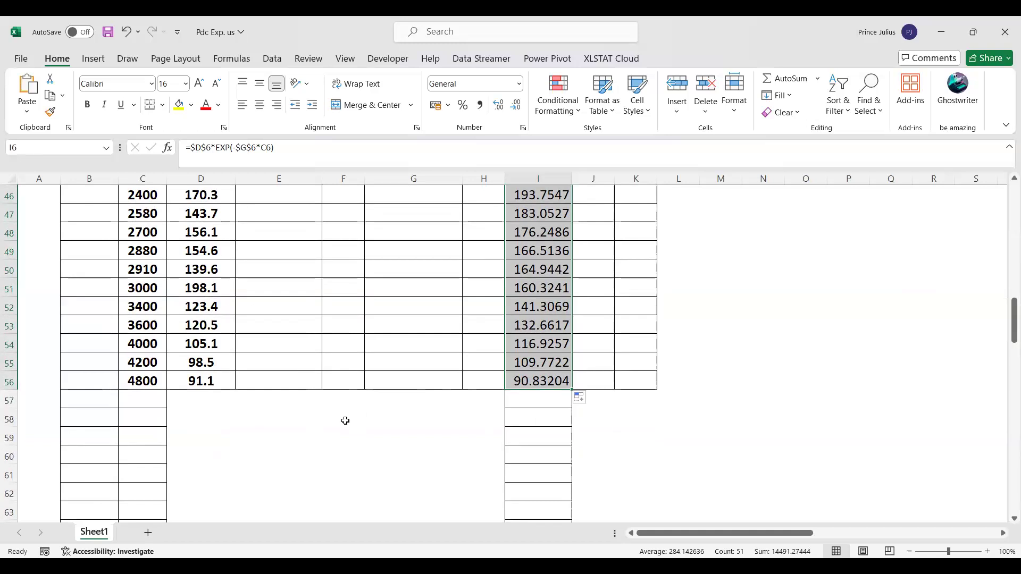
pyautogui.click(218, 382)
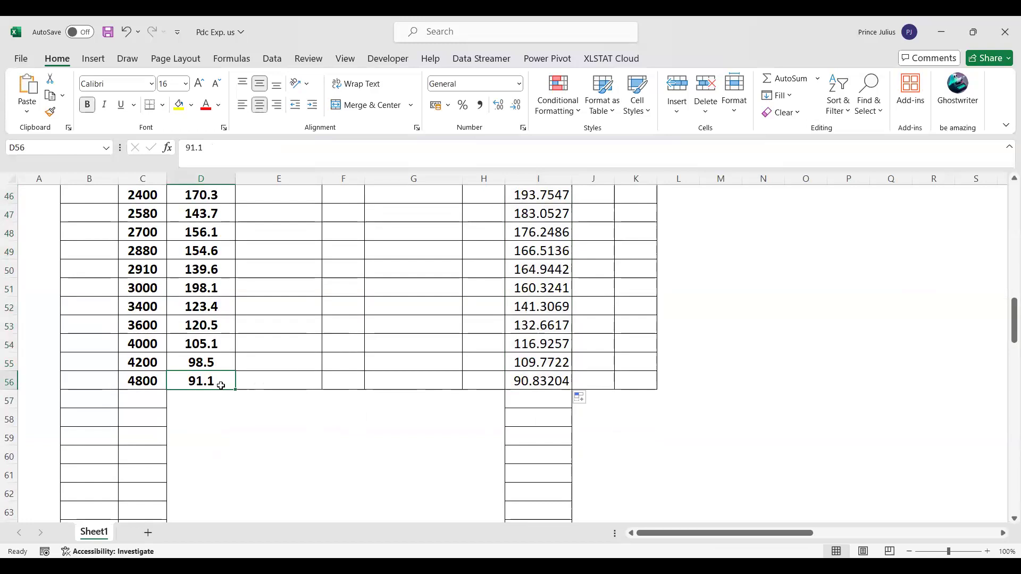
# Step: Insert a scatter chart of q (scf/d) and qt exp. against T(days), covering headers and data down to row 56
pyautogui.scroll(14, 221, 385)
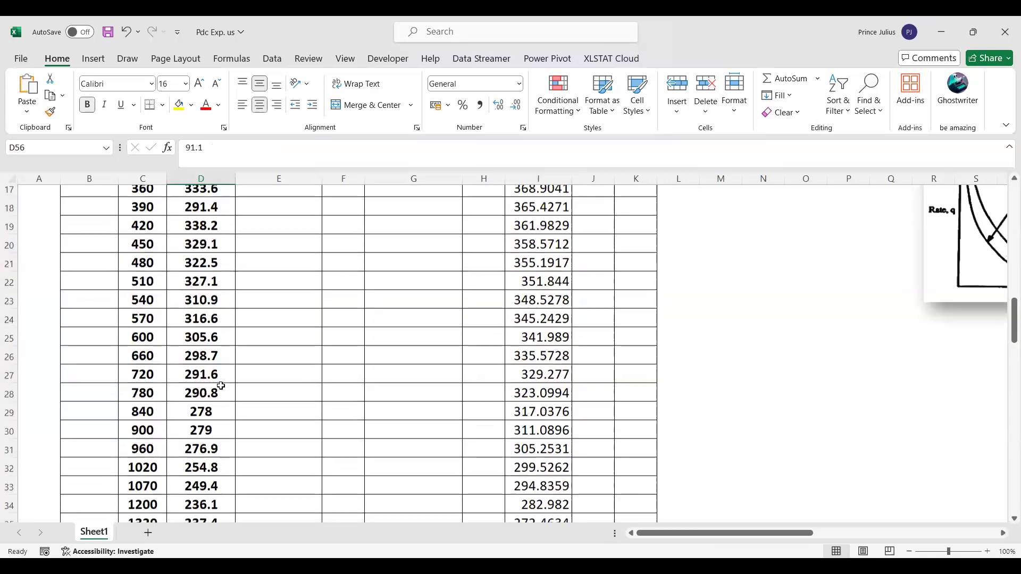
pyautogui.scroll(1, 221, 385)
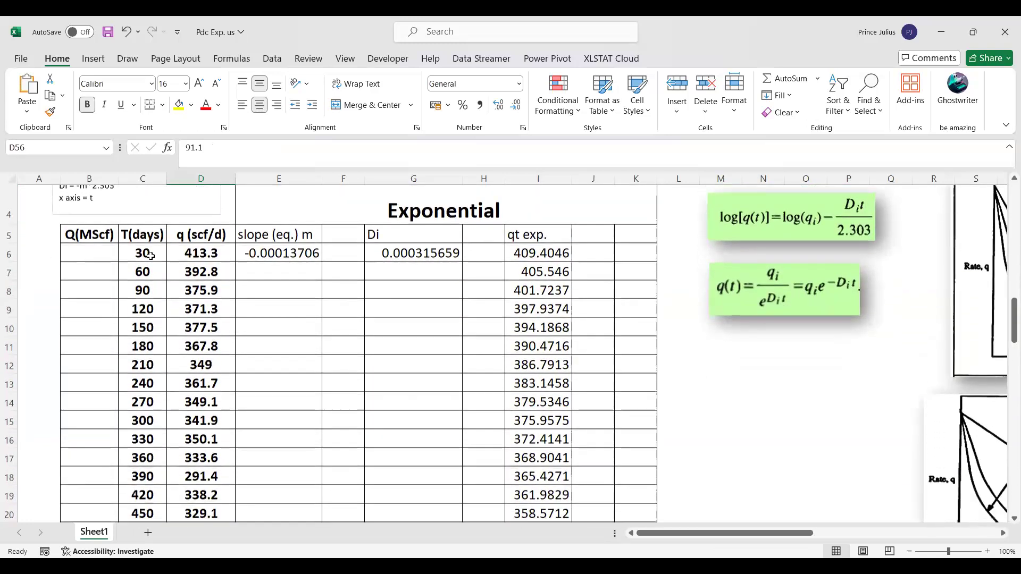
pyautogui.scroll(-1, 221, 386)
pyautogui.moveTo(143, 251); pyautogui.dragTo(200, 254)
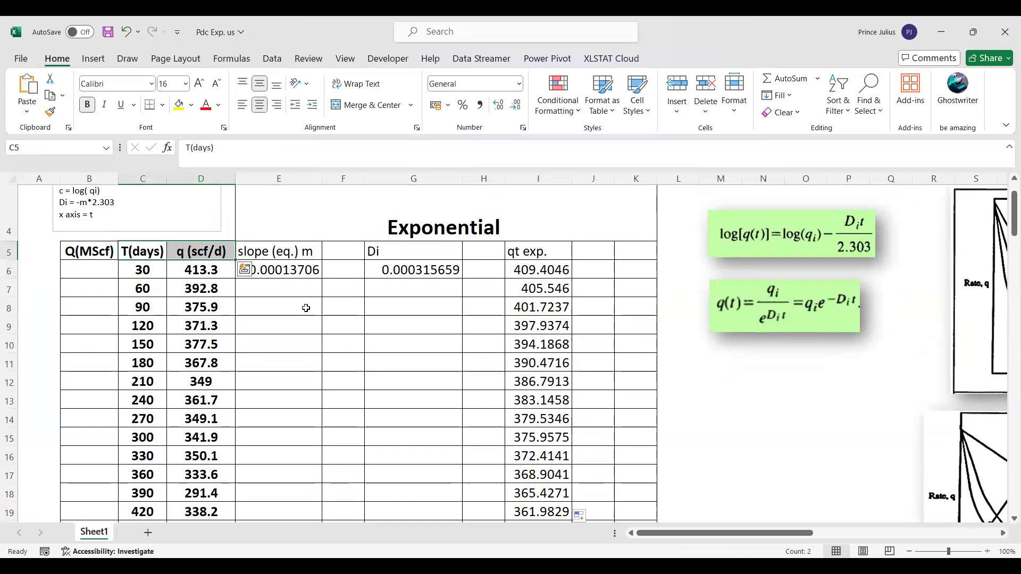
pyautogui.hotkey('ctrl', 'shift', 'Down')
pyautogui.scroll(7, 306, 306)
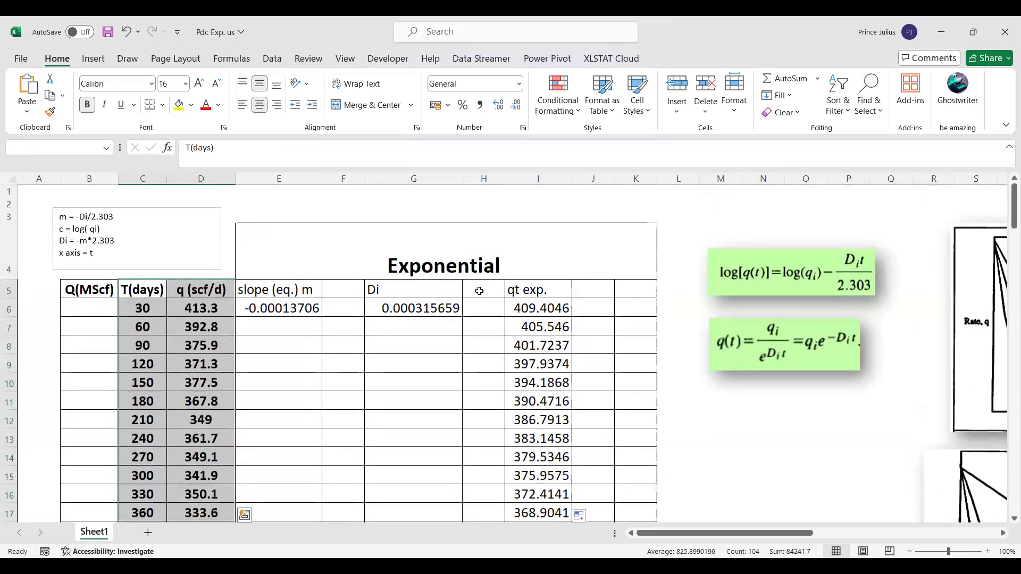
pyautogui.click(530, 292)
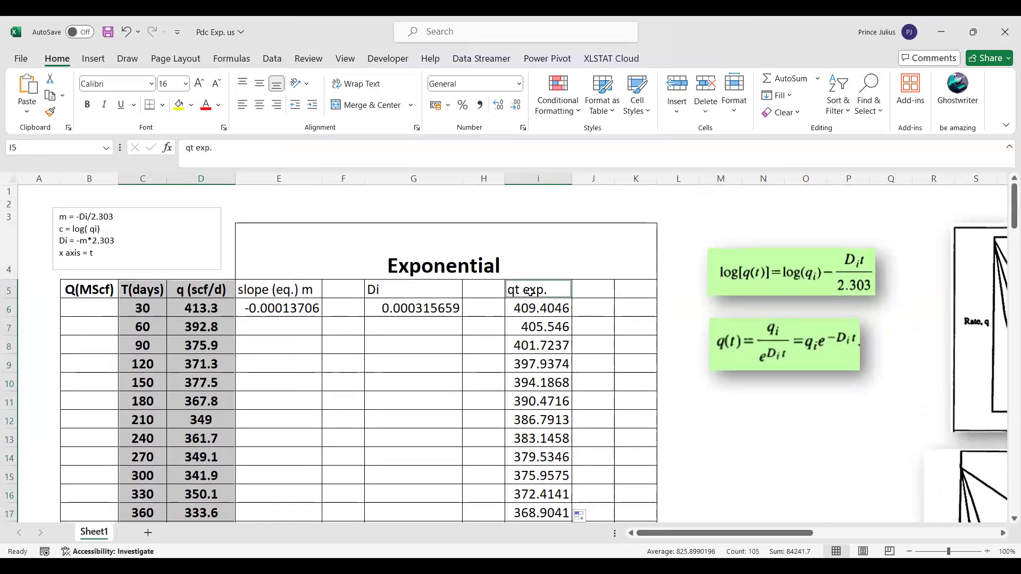
pyautogui.hotkey('ctrl', 'shift', 'Down')
pyautogui.scroll(5, 362, 326)
pyautogui.click(93, 58)
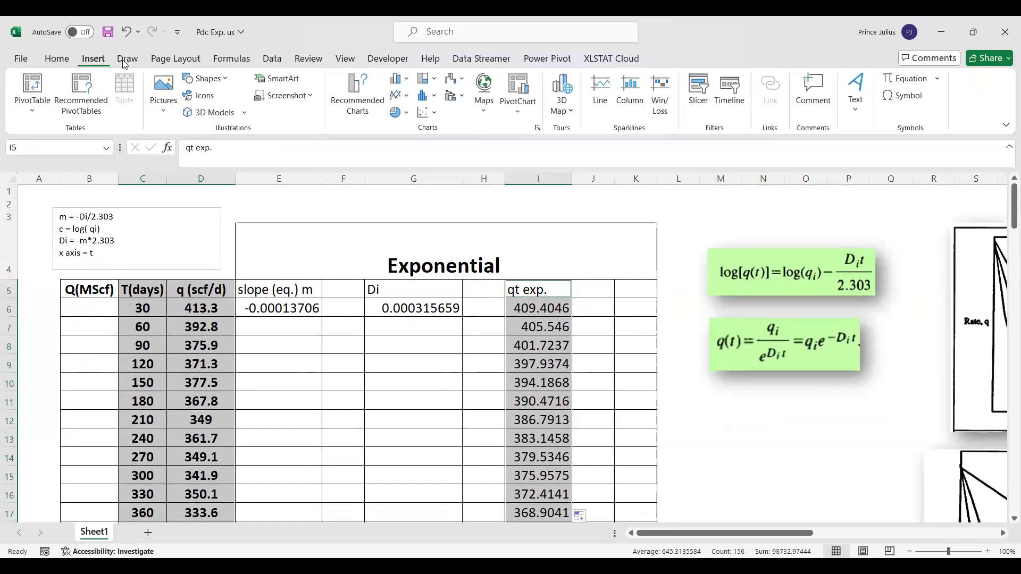
pyautogui.click(420, 114)
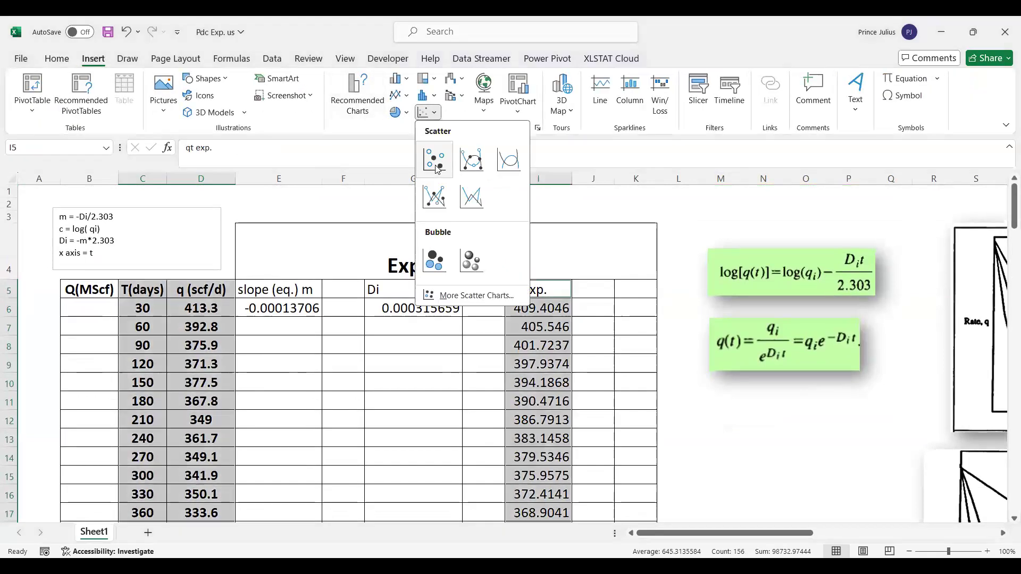
pyautogui.press('Return')
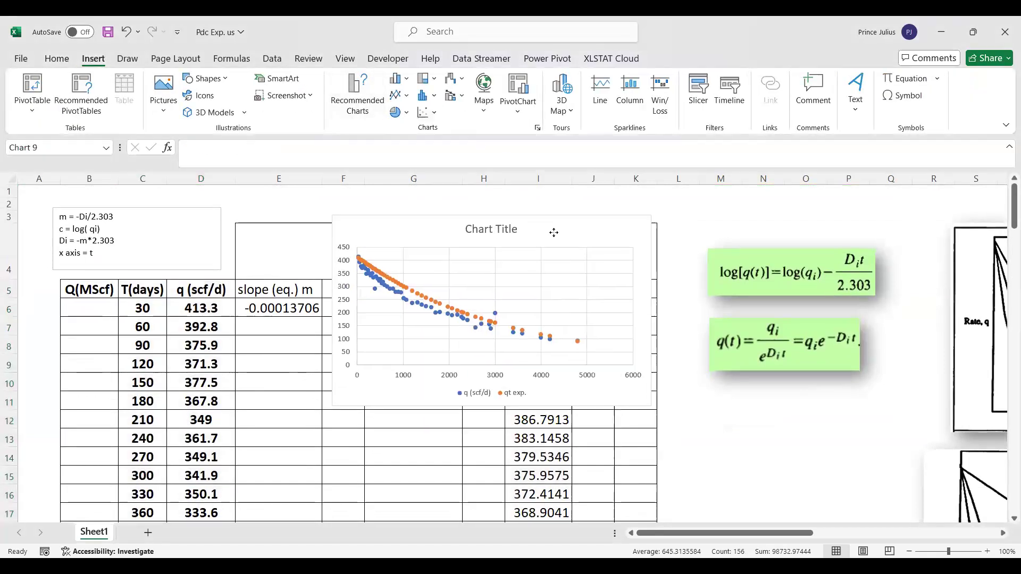
# Step: Enlarge the two-series scatter chart and move it clear of the qt exp. column, starting around column K
pyautogui.hscroll(2, 617, 407)
pyautogui.moveTo(609, 402); pyautogui.dragTo(889, 501)
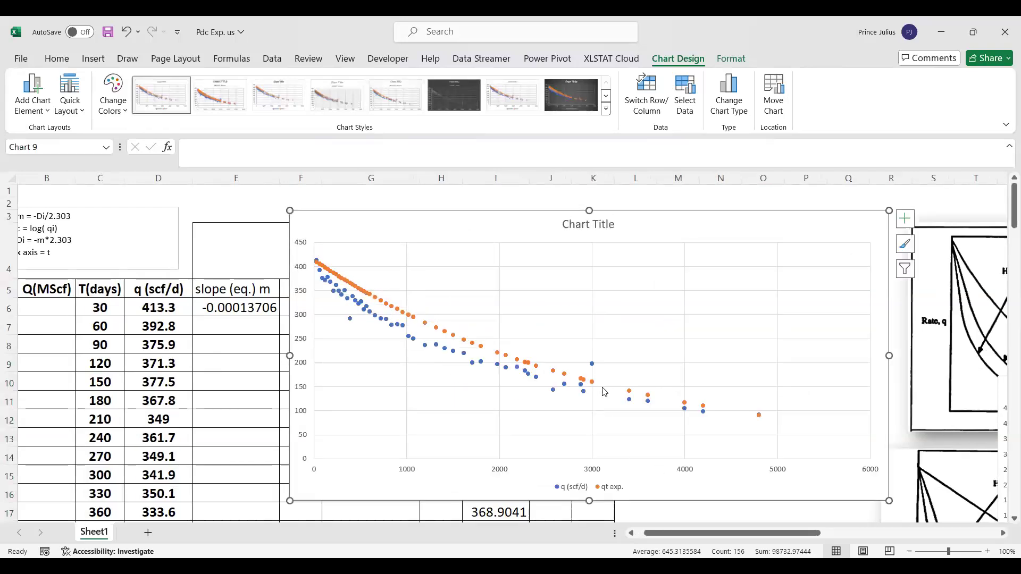
pyautogui.click(452, 353)
pyautogui.moveTo(512, 220); pyautogui.dragTo(681, 225)
pyautogui.moveTo(668, 287); pyautogui.dragTo(788, 298)
# Step: Change the chart type of both the q (scf/d) and qt exp. series to Scatter with Smooth Lines
pyautogui.click(645, 302)
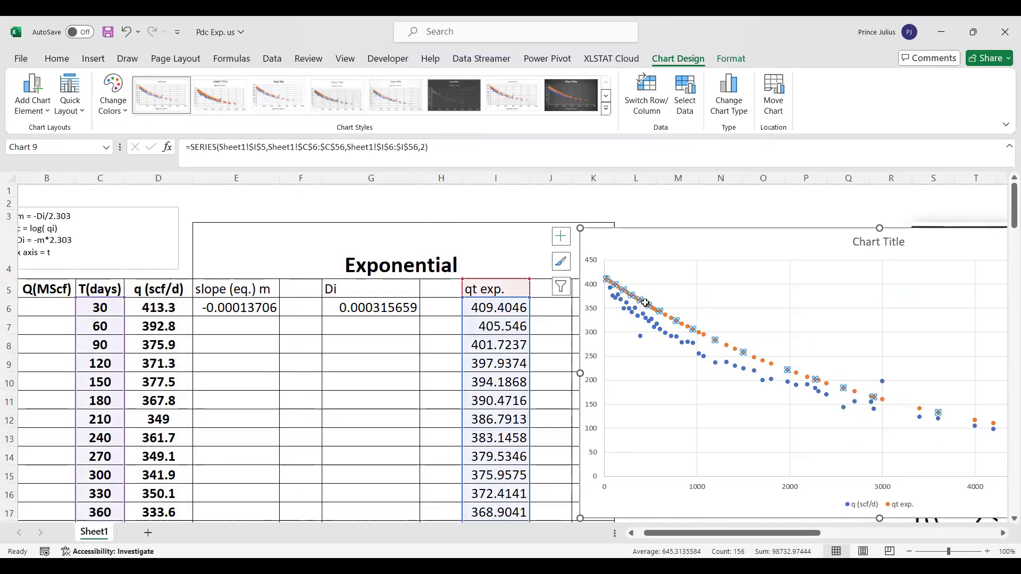
pyautogui.hscroll(6, 645, 303)
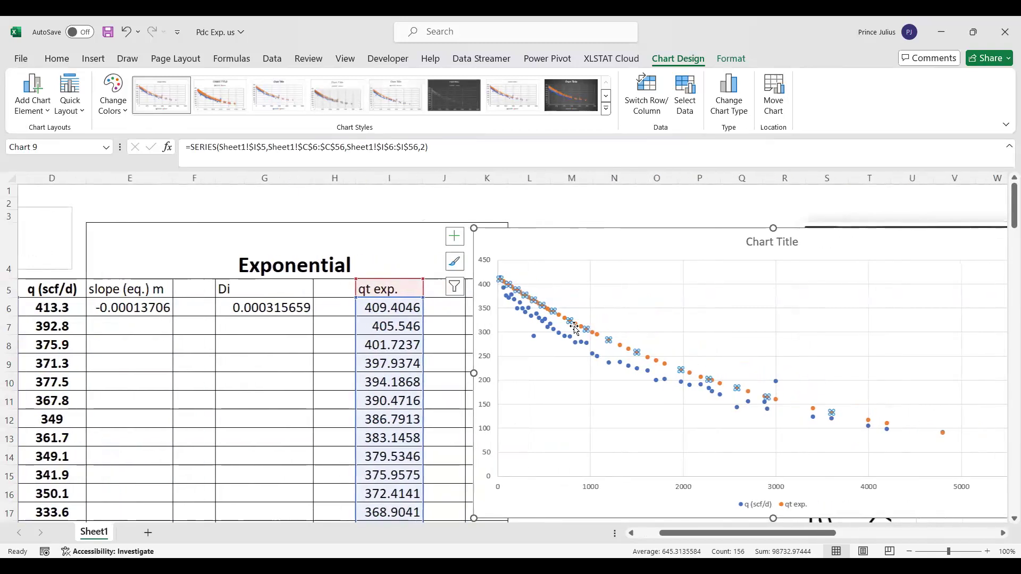
pyautogui.hscroll(1, 592, 251)
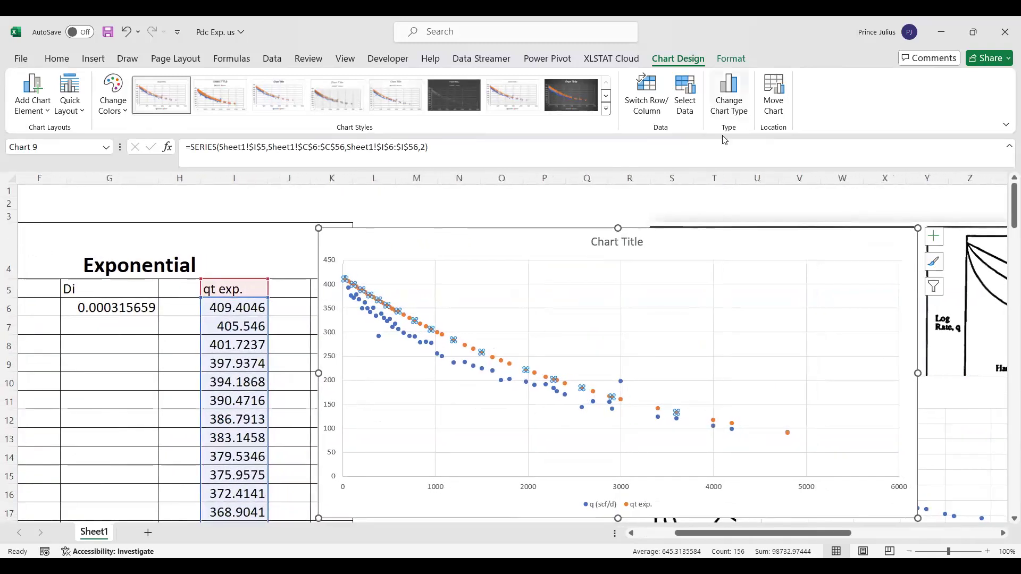
pyautogui.click(727, 110)
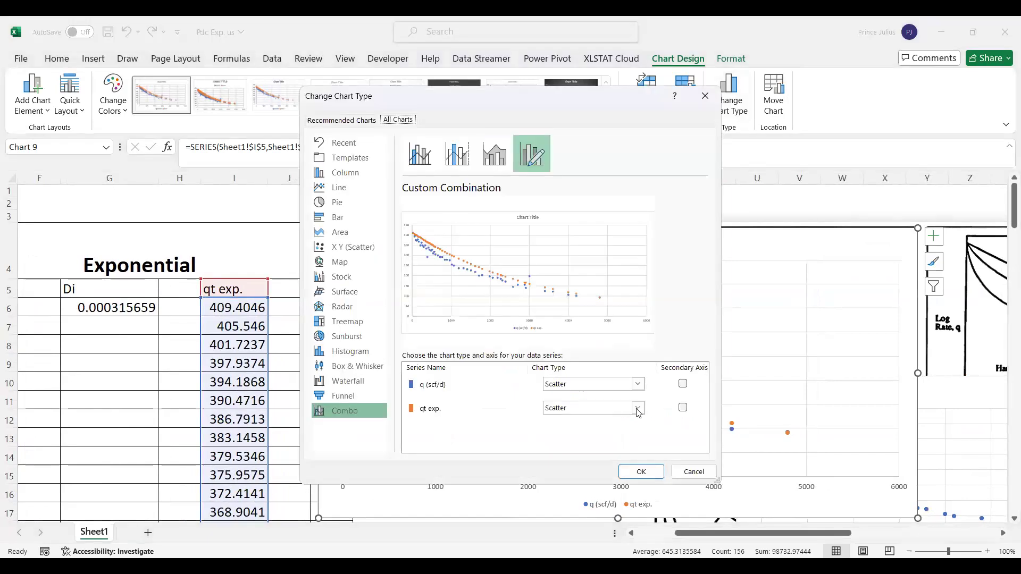
pyautogui.click(638, 384)
pyautogui.click(636, 358)
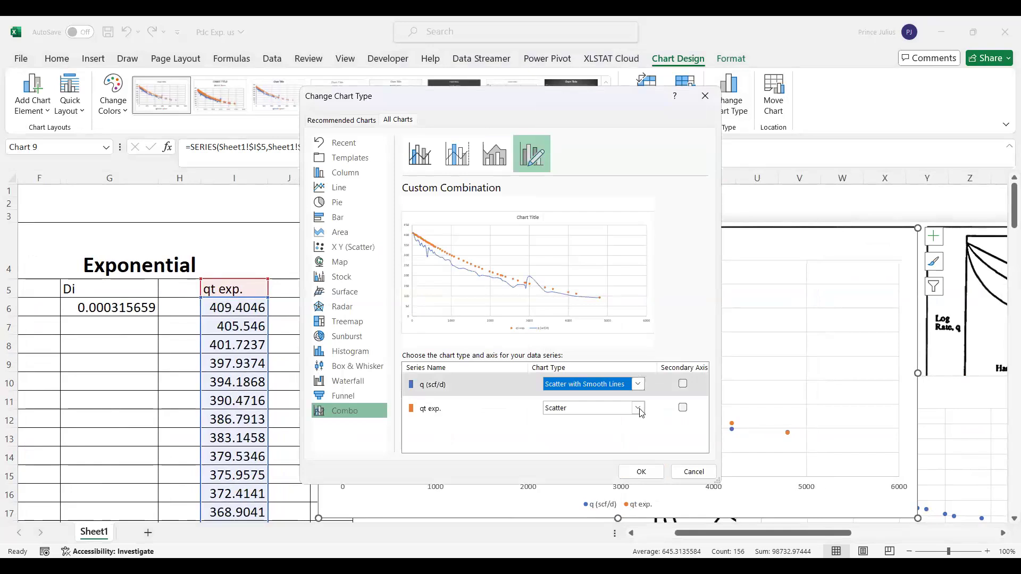
pyautogui.click(638, 407)
pyautogui.click(637, 382)
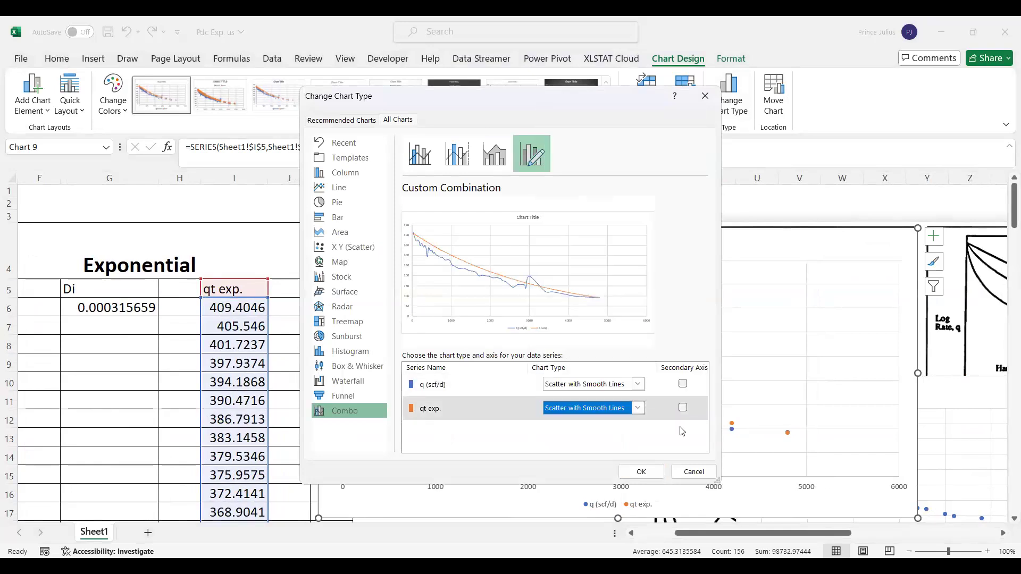
pyautogui.click(640, 472)
# Step: Move the smooth-line chart directly beside the qt exp. column and compare the actual and forecast curves
pyautogui.moveTo(729, 246); pyautogui.dragTo(682, 228)
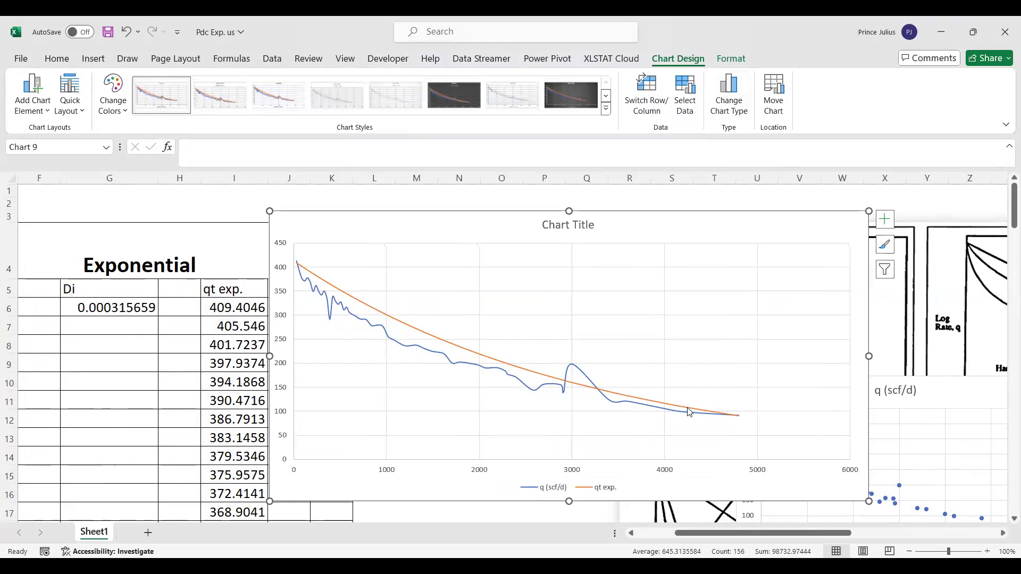
pyautogui.moveTo(672, 408)
pyautogui.scroll(-2, 327, 447)
pyautogui.hscroll(-1, 401, 410)
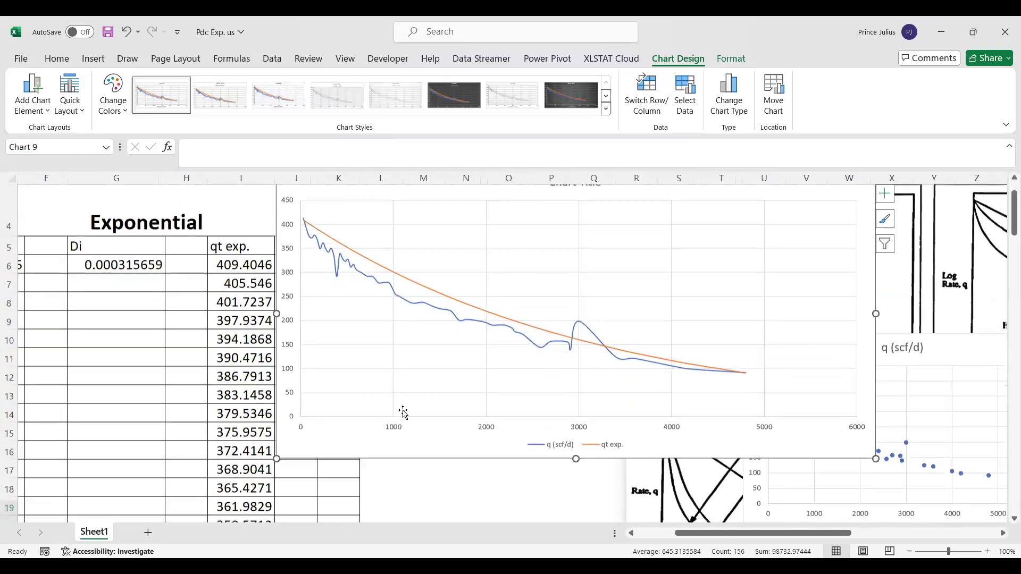
# Step: Extend the T(days) series from the last six values, C51:C56, down to row 78
pyautogui.scroll(1, 538, 389)
pyautogui.hscroll(1, 538, 389)
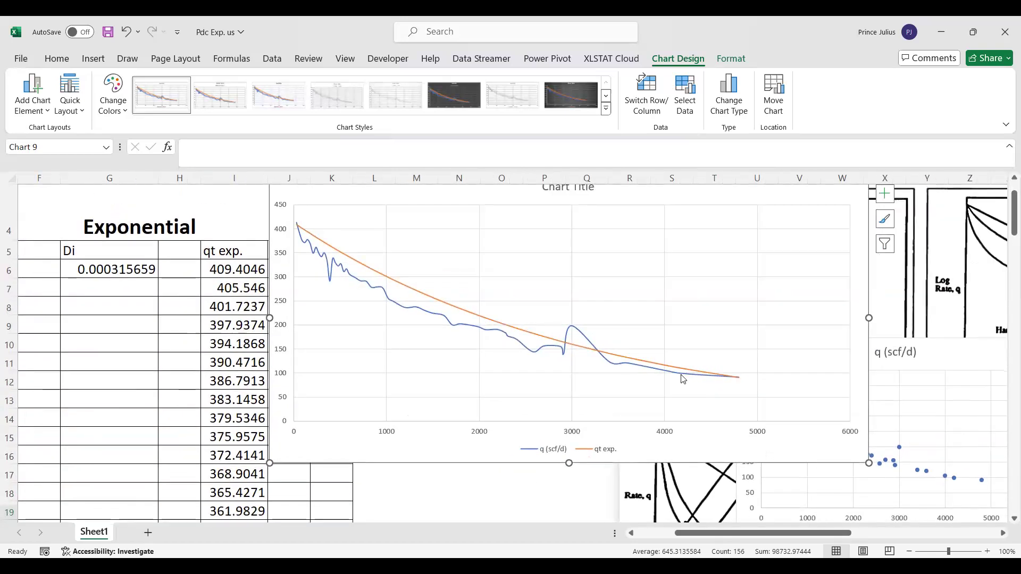
pyautogui.moveTo(682, 378)
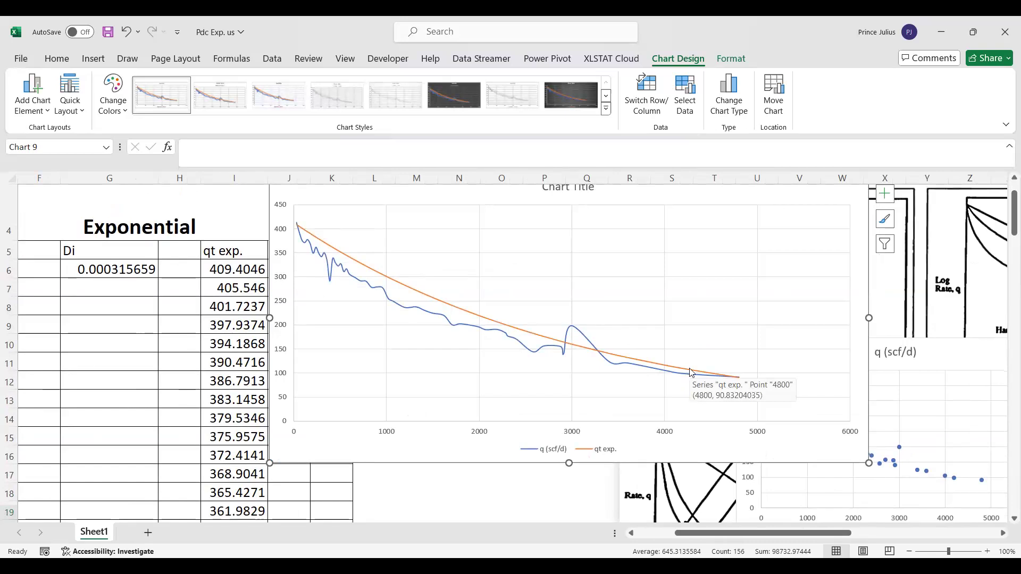
pyautogui.hscroll(-5, 319, 434)
pyautogui.scroll(-1, 319, 434)
pyautogui.scroll(-12, 319, 434)
pyautogui.scroll(-2, 180, 390)
pyautogui.moveTo(141, 287); pyautogui.dragTo(138, 379)
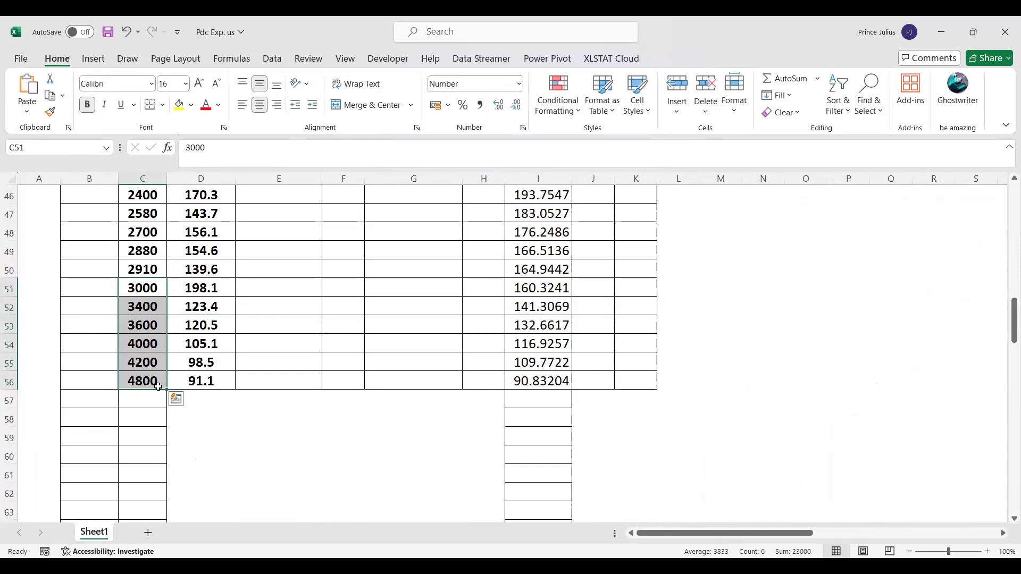
pyautogui.moveTo(164, 389); pyautogui.dragTo(165, 392)
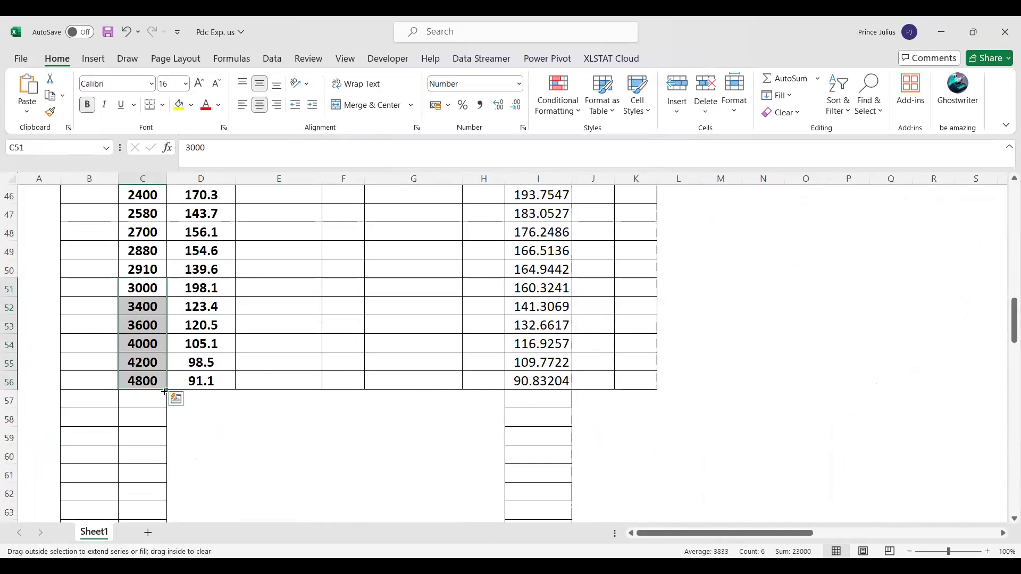
pyautogui.moveTo(167, 489); pyautogui.dragTo(168, 487)
pyautogui.moveTo(170, 371); pyautogui.dragTo(241, 271)
pyautogui.scroll(10, 240, 270)
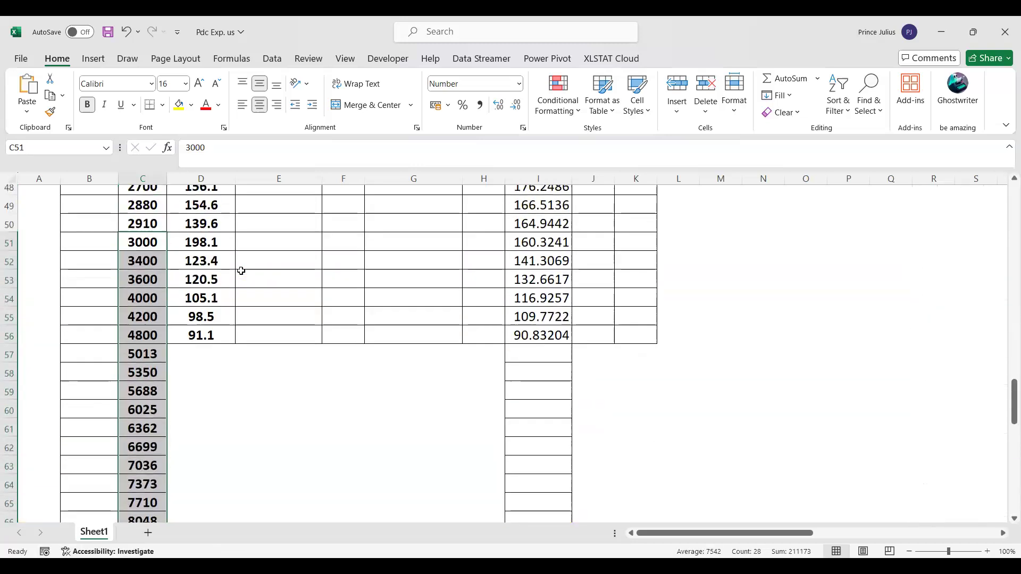
pyautogui.click(144, 340)
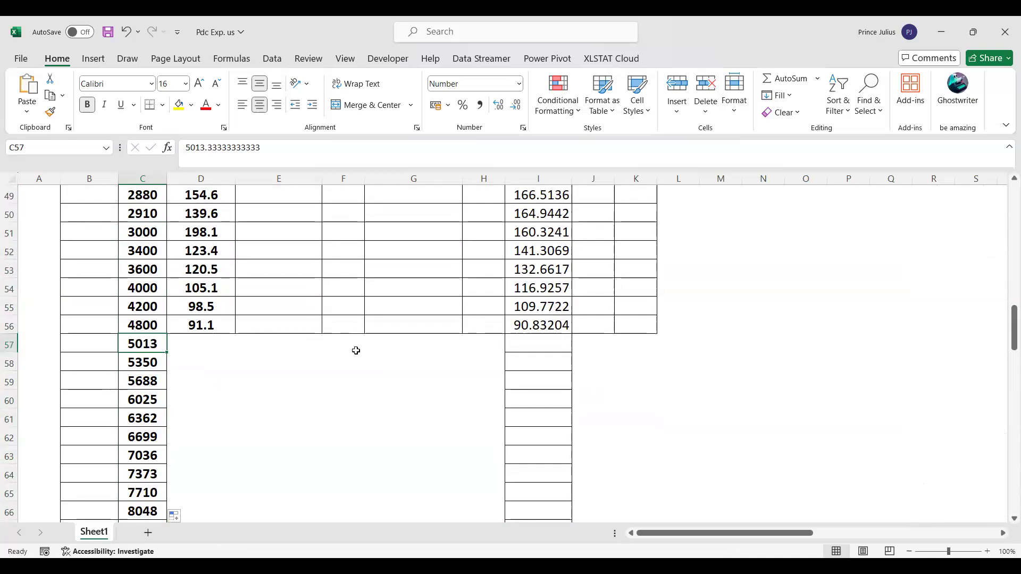
# Step: Check the qt exp. formula in I56 and fill it down alongside the extended T(days) values to row 78
pyautogui.doubleClick(524, 323)
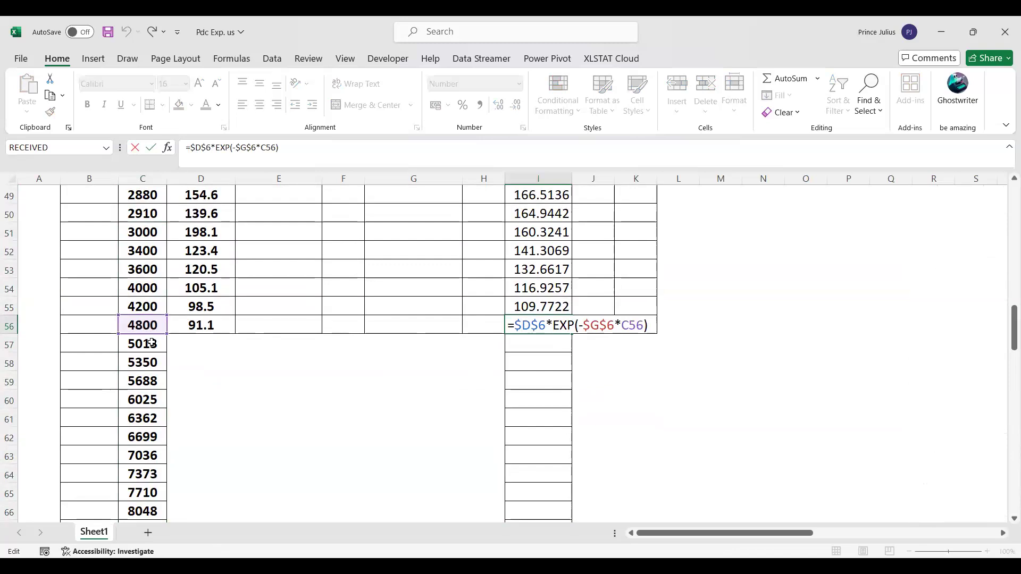
pyautogui.click(296, 300)
pyautogui.click(551, 325)
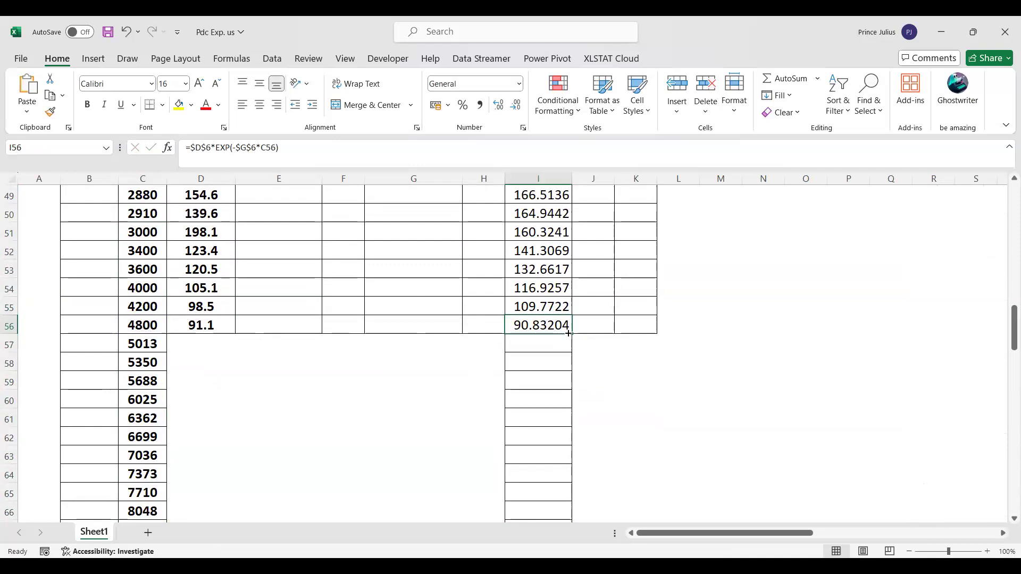
pyautogui.doubleClick(569, 333)
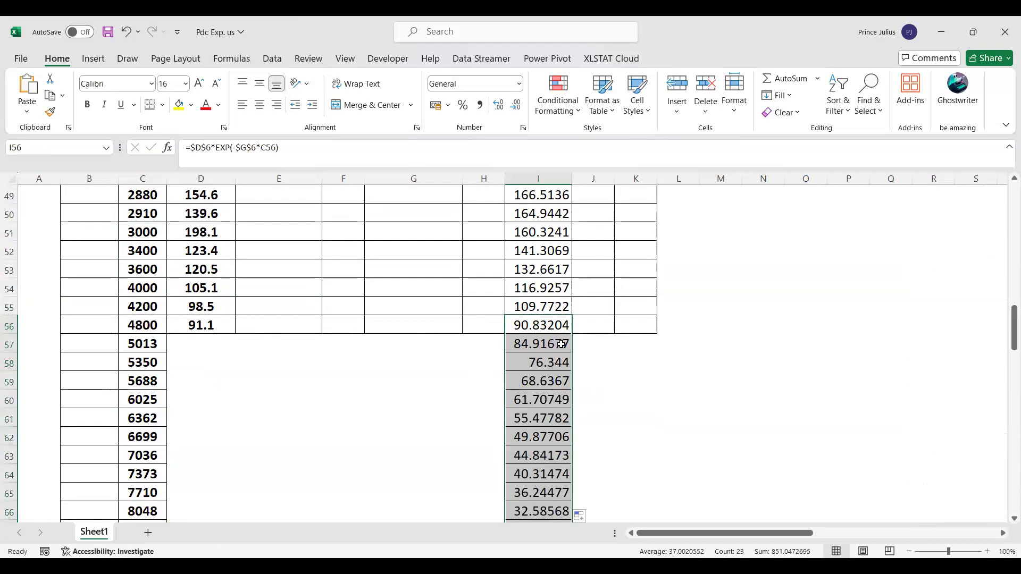
pyautogui.scroll(-1, 552, 386)
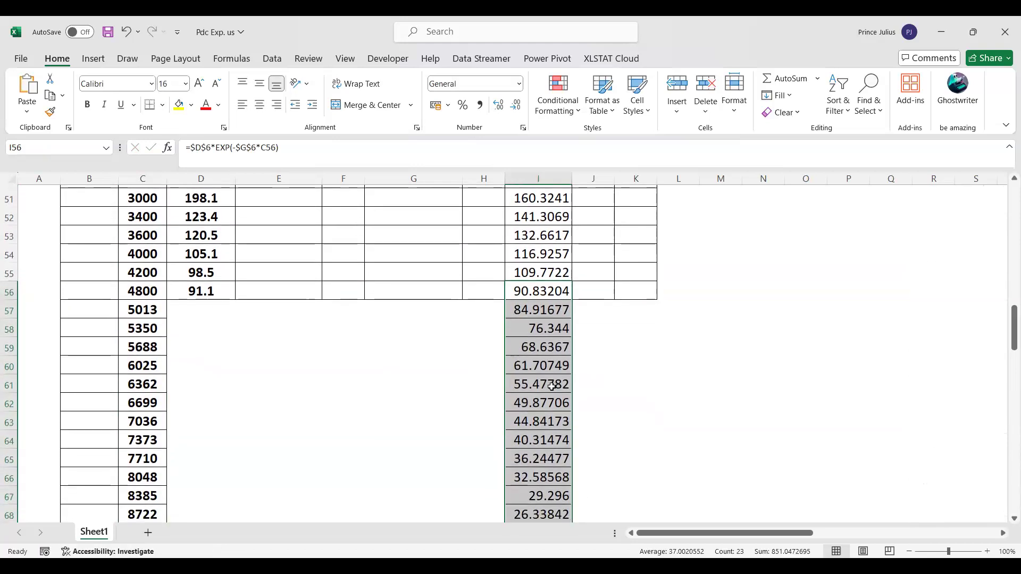
pyautogui.scroll(-3, 551, 387)
pyautogui.scroll(-2, 552, 387)
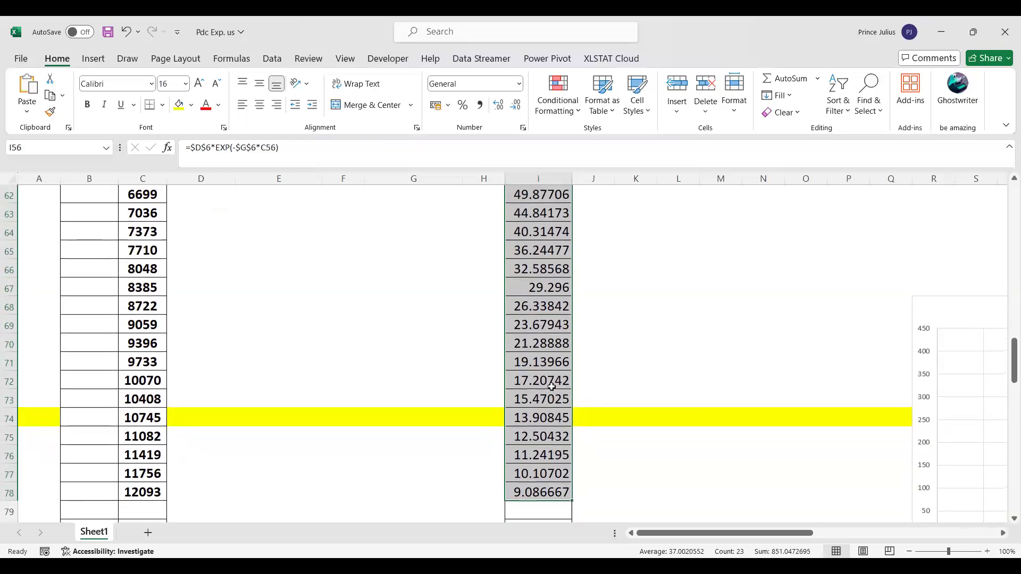
pyautogui.scroll(3, 551, 387)
pyautogui.scroll(-1, 551, 388)
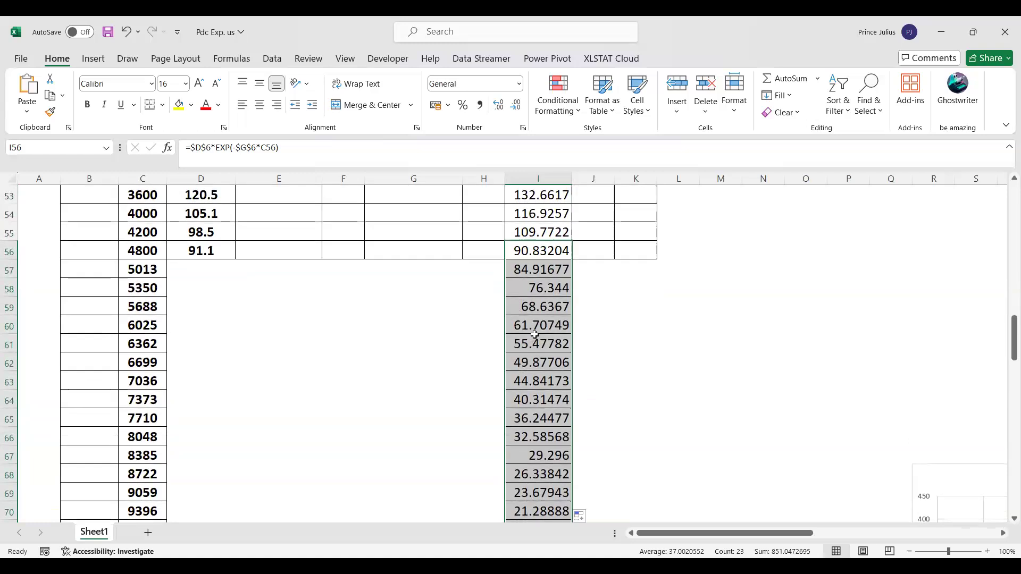
pyautogui.click(539, 349)
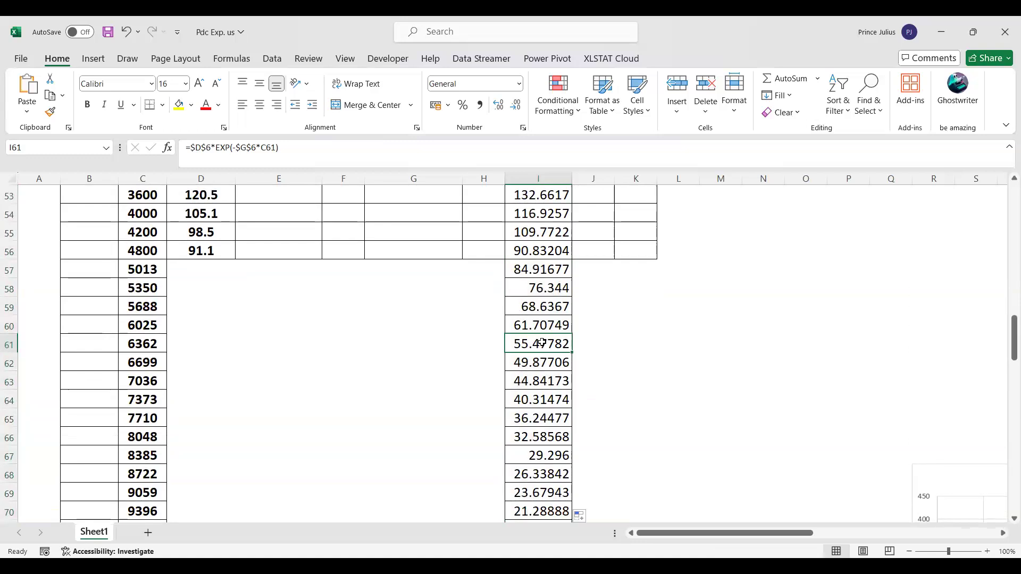
# Step: Insert a Scatter with Smooth Lines chart of q (scf/d) and qt exp. against T(days), covering headers and data down to row 78
pyautogui.scroll(9, 460, 311)
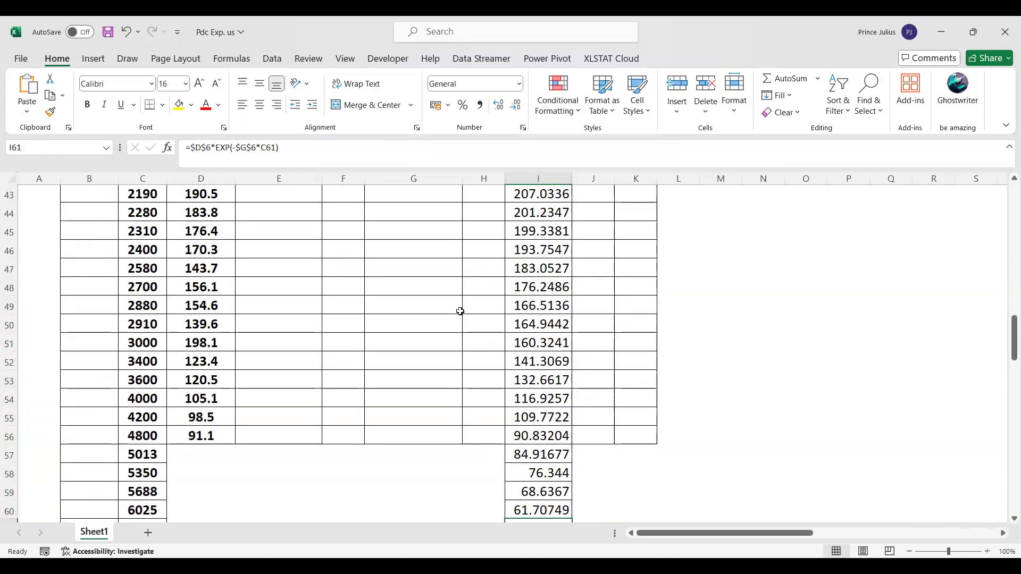
pyautogui.scroll(7, 460, 311)
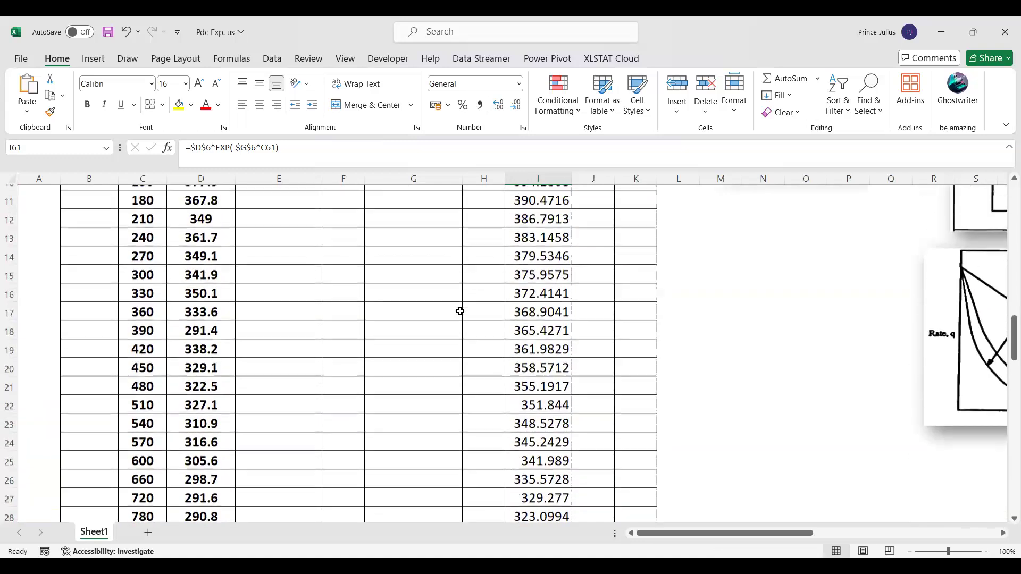
pyautogui.scroll(-1, 173, 209)
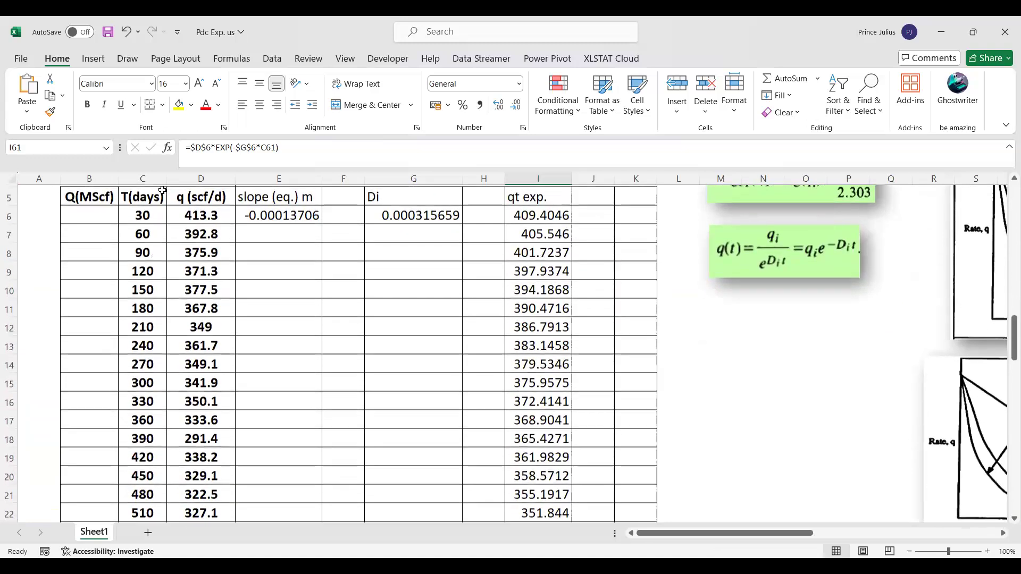
pyautogui.moveTo(154, 195); pyautogui.dragTo(210, 195)
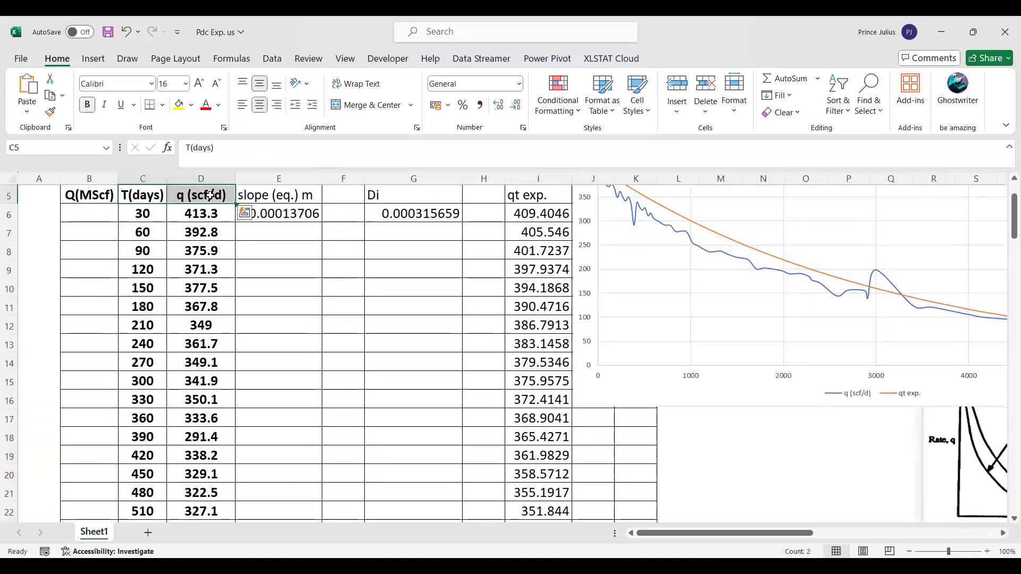
pyautogui.hotkey('ctrl', 'shift', 'Down')
pyautogui.scroll(5, 447, 215)
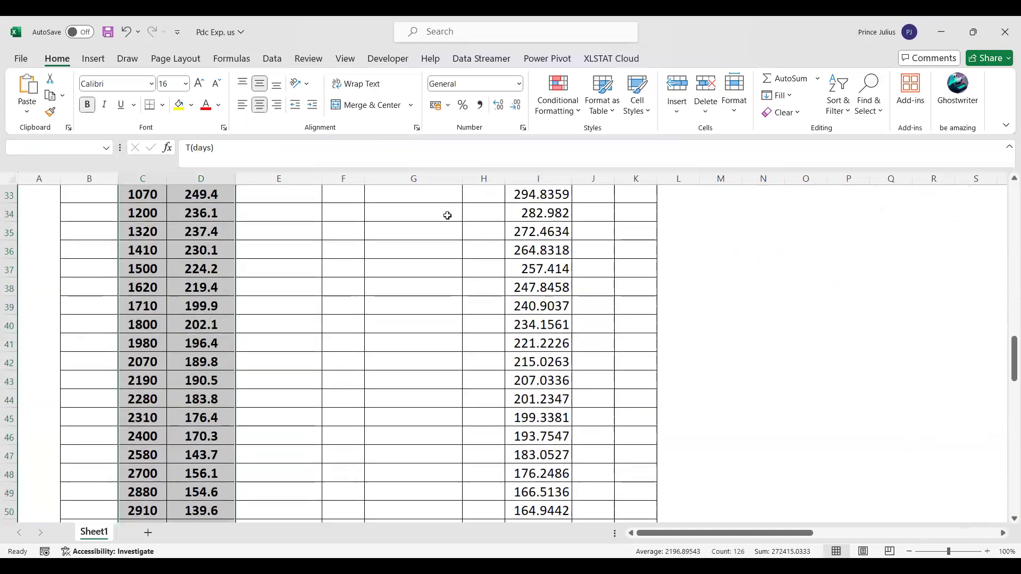
pyautogui.scroll(7, 447, 215)
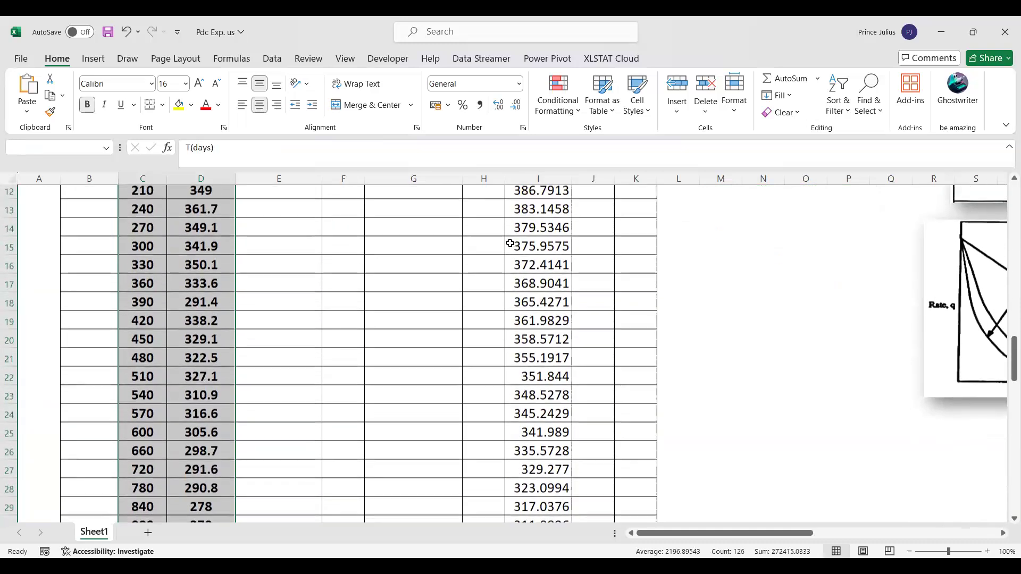
pyautogui.scroll(2, 519, 279)
pyautogui.keyDown('ctrl'); pyautogui.click(519, 277); pyautogui.keyUp('ctrl')
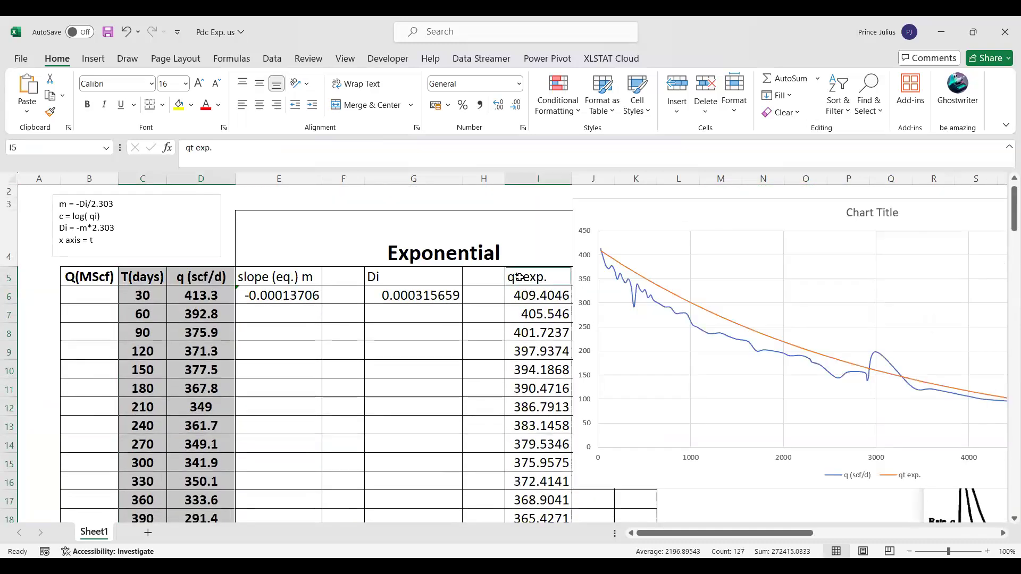
pyautogui.hotkey('ctrl', 'shift', 'Down')
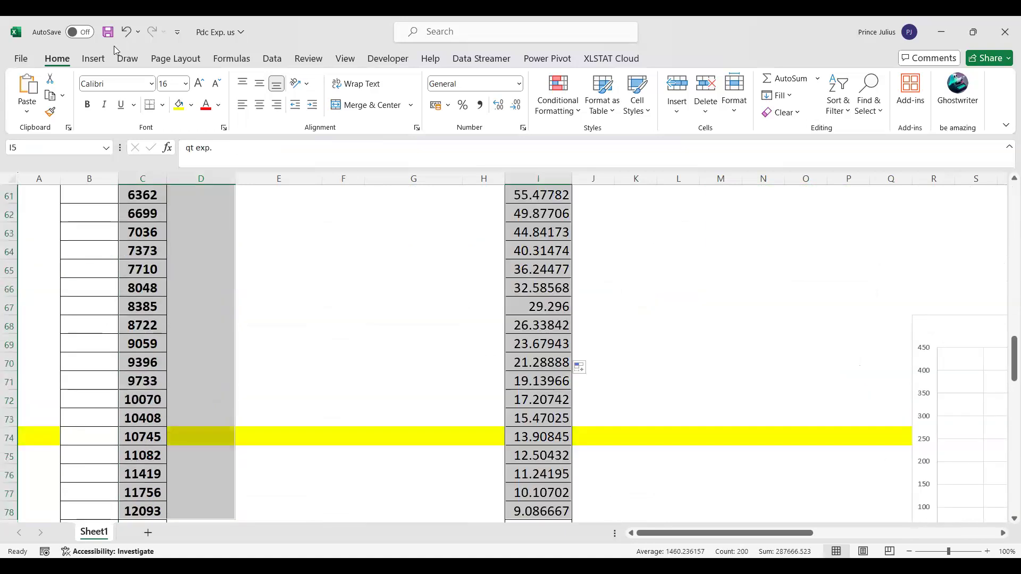
pyautogui.click(93, 58)
pyautogui.click(440, 114)
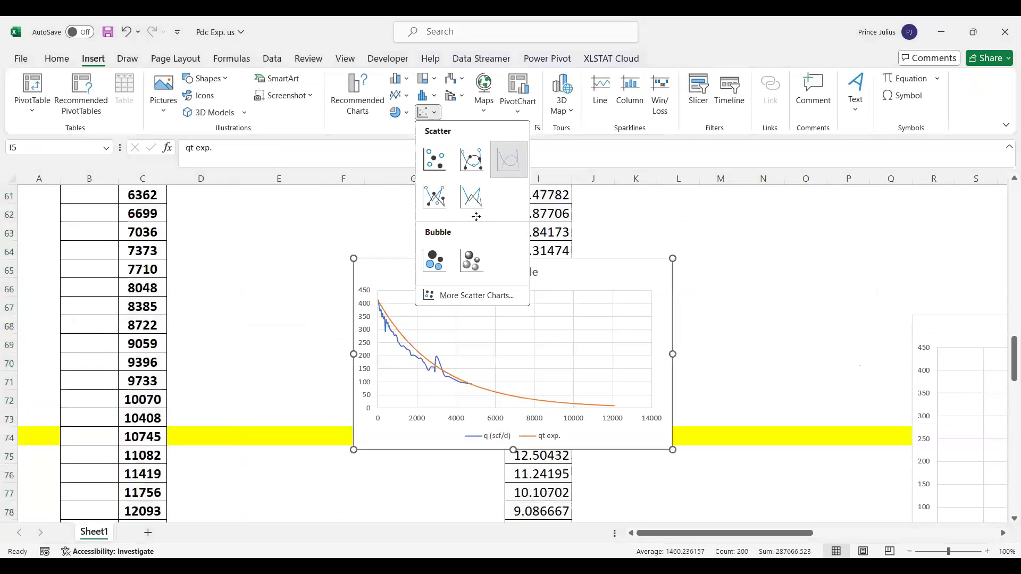
pyautogui.click(507, 162)
# Step: Enlarge the new extended-forecast chart to span roughly columns E to U
pyautogui.moveTo(596, 396); pyautogui.dragTo(1008, 524)
pyautogui.scroll(-1, 659, 323)
pyautogui.hscroll(1, 659, 323)
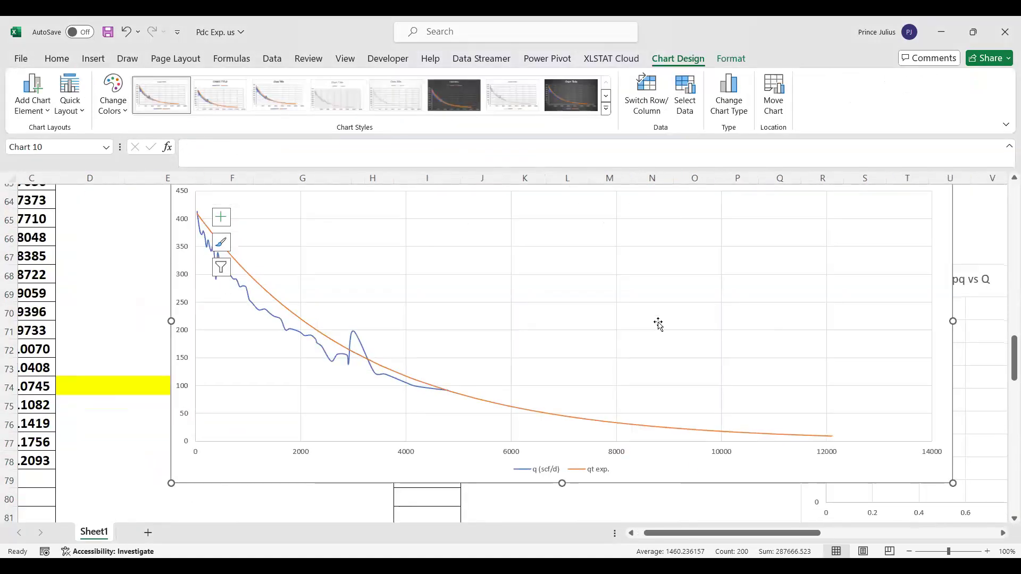
pyautogui.scroll(1, 597, 208)
# Step: Replace the extended-forecast chart's title with "Exponential forecast"
pyautogui.click(590, 207)
pyautogui.moveTo(599, 206); pyautogui.dragTo(549, 207)
pyautogui.write('Ex')
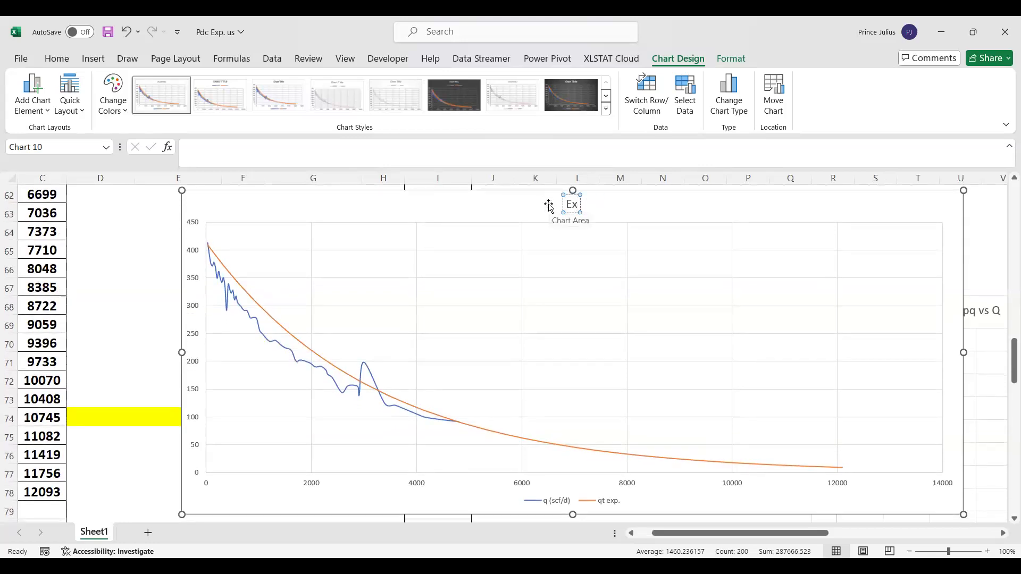
pyautogui.write('ponen')
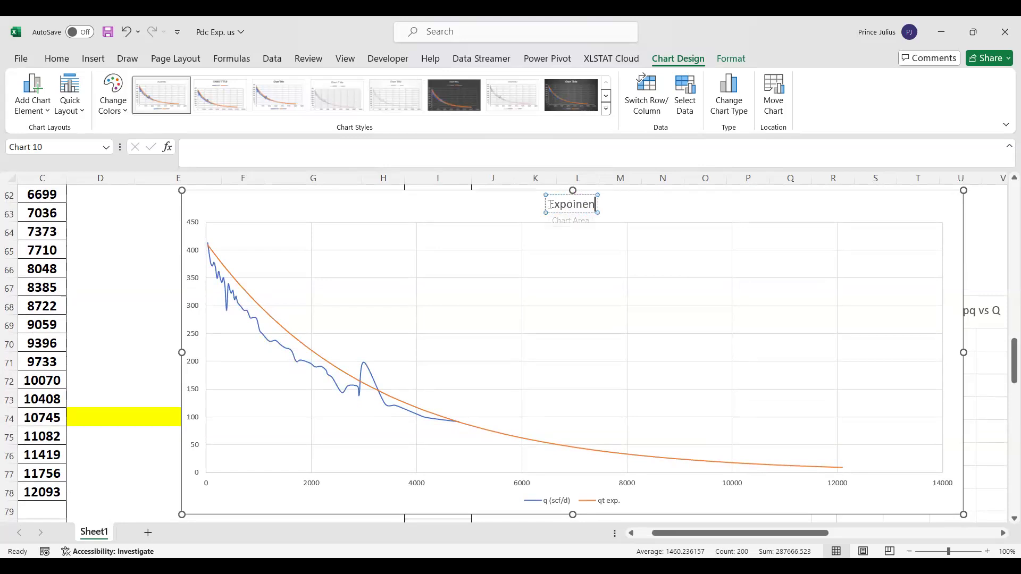
pyautogui.press('BackSpace')
pyautogui.press('BackSpace')
pyautogui.press('BackSpace')
pyautogui.write('netnia')
pyautogui.press('BackSpace')
pyautogui.press('BackSpace')
pyautogui.press('BackSpace')
pyautogui.press('BackSpace')
pyautogui.write('nti')
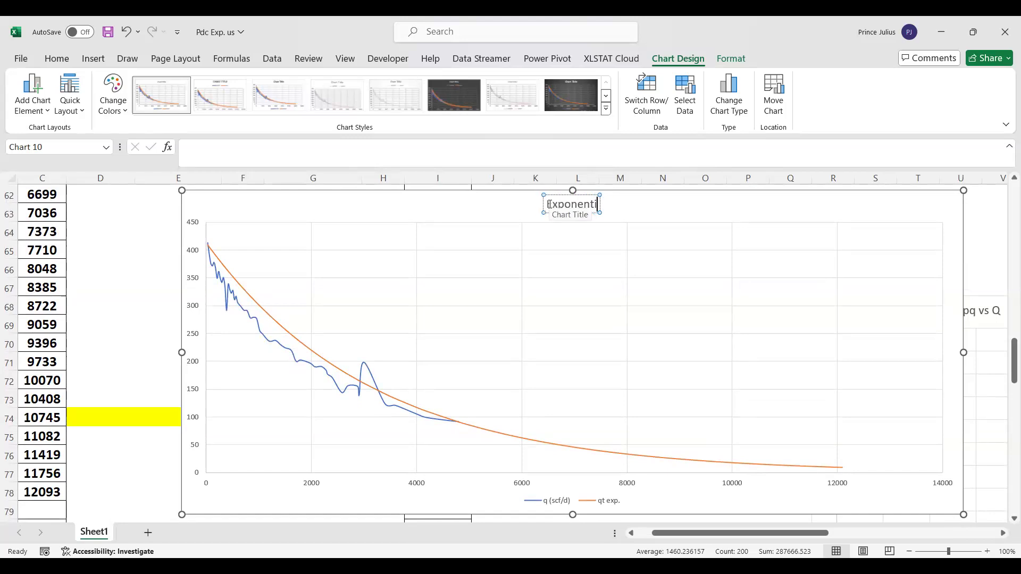
pyautogui.write('al for')
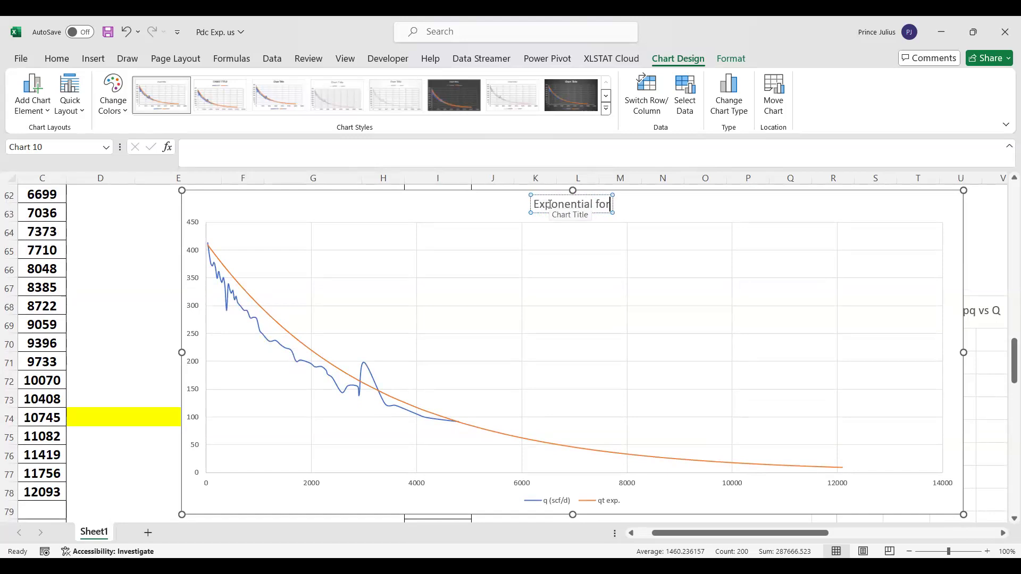
pyautogui.write('ecast')
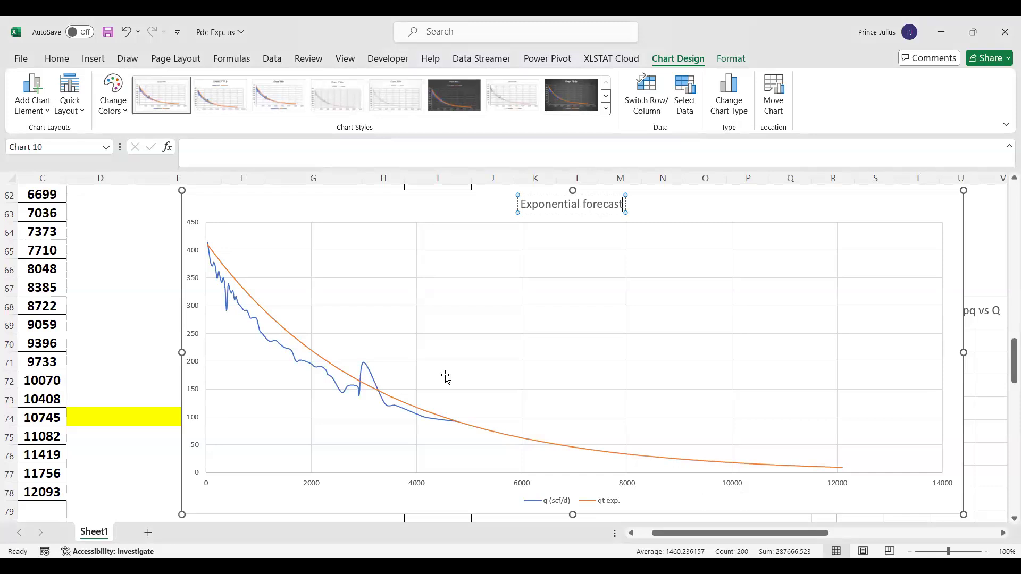
# Step: Draw a level straight arrow about 13.84 cm wide on the chart at rate 50, from the vertical axis to the qt exp. curve
pyautogui.click(93, 59)
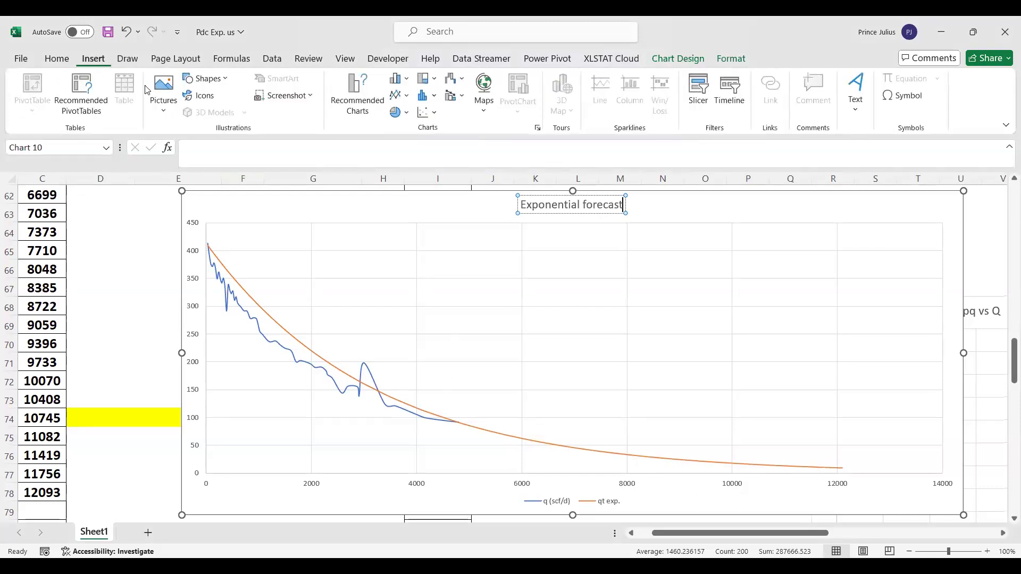
pyautogui.click(203, 80)
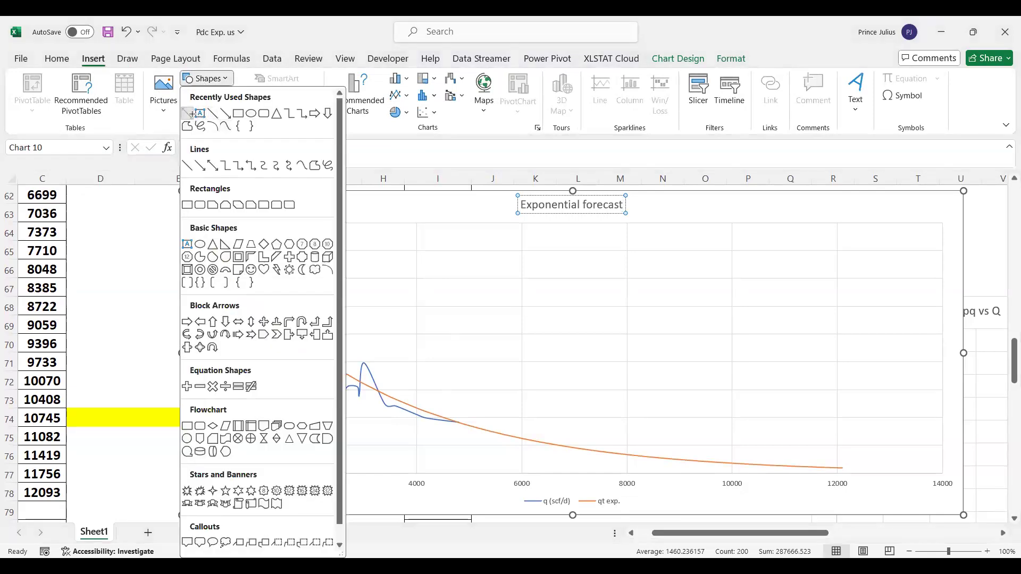
pyautogui.click(192, 113)
pyautogui.scroll(-2, 137, 323)
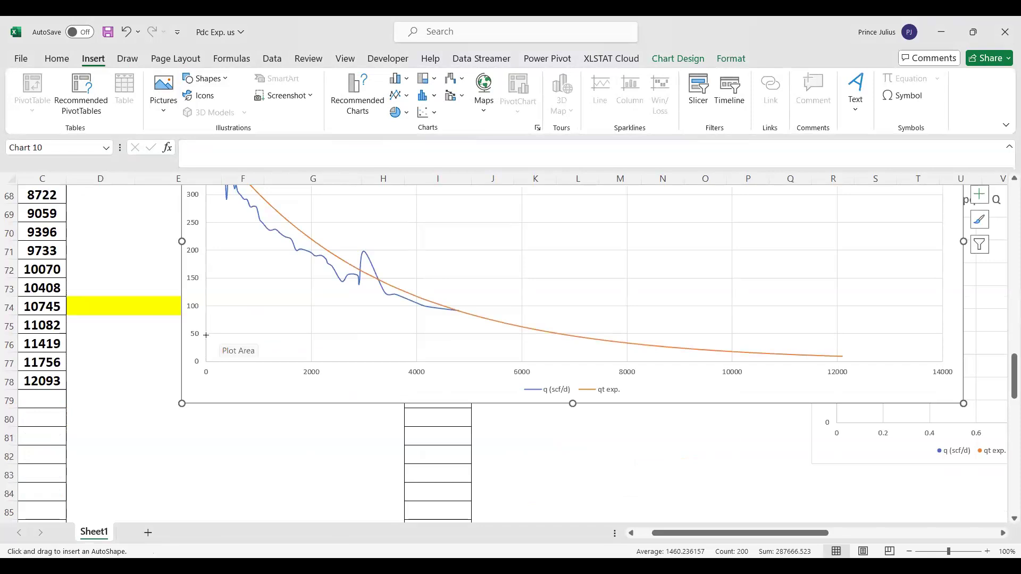
pyautogui.moveTo(208, 335); pyautogui.dragTo(553, 333)
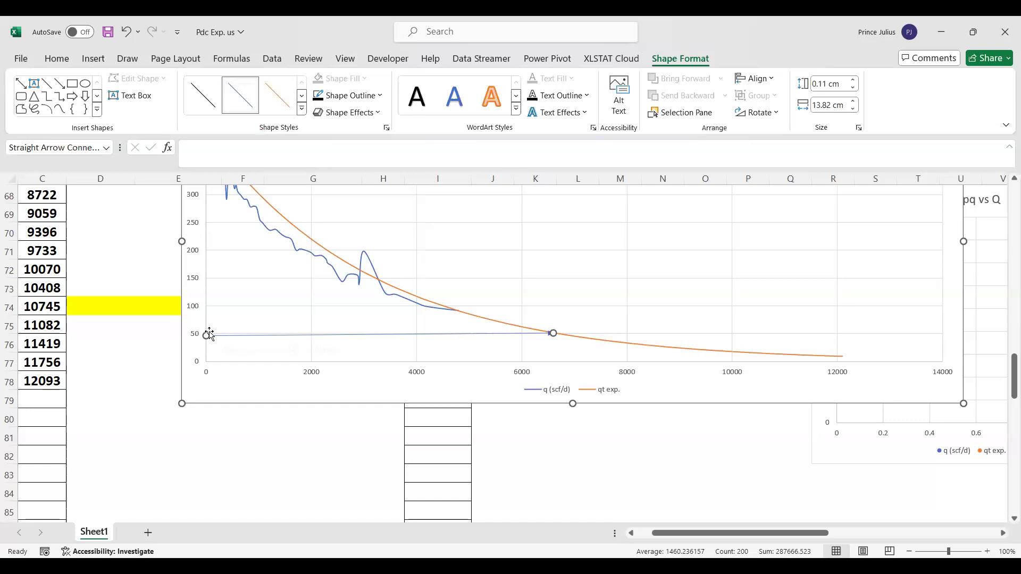
pyautogui.moveTo(206, 335); pyautogui.dragTo(206, 334)
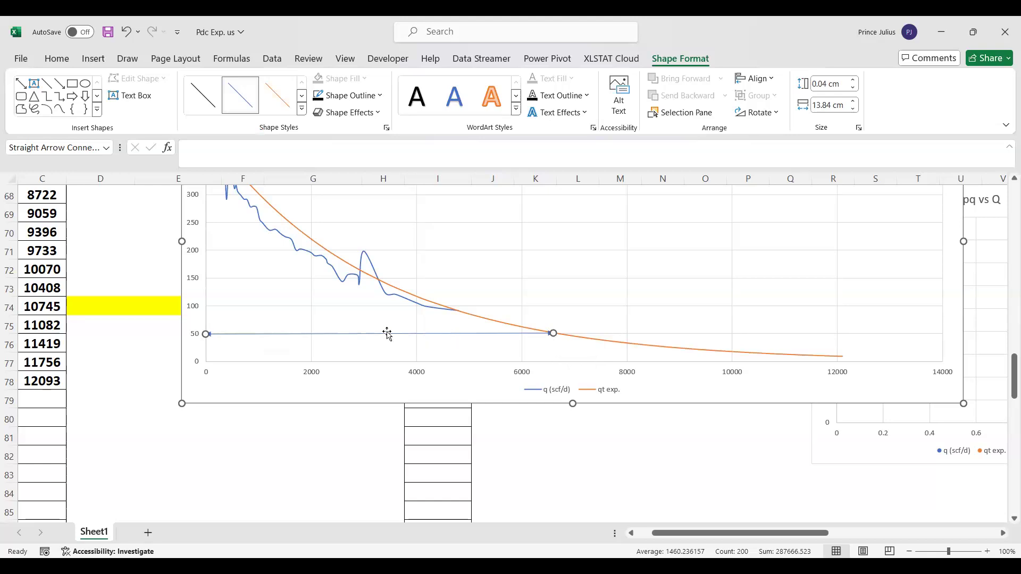
pyautogui.scroll(2, 447, 343)
pyautogui.scroll(1, 450, 345)
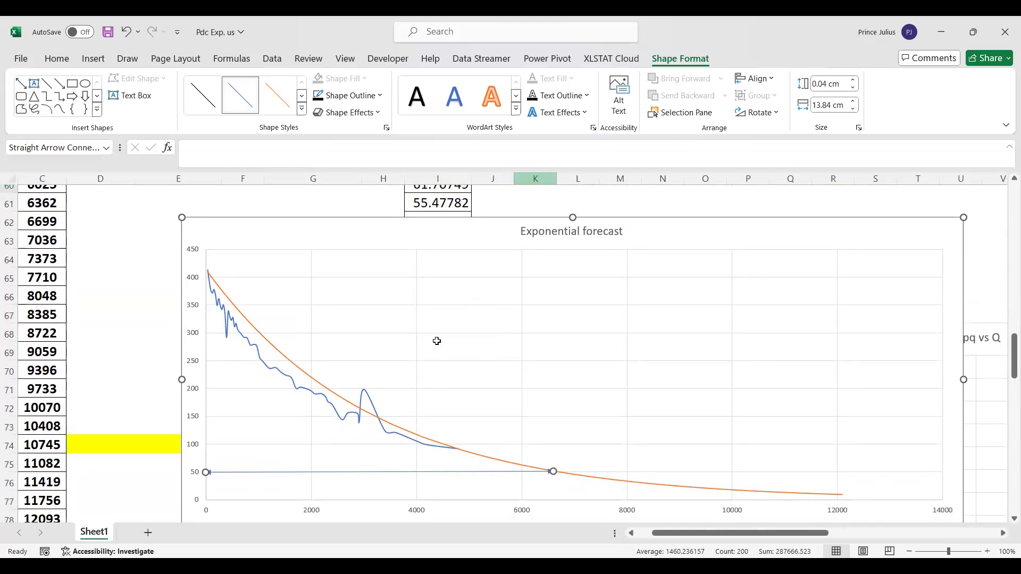
# Step: Switch to the D1 workbook and view the beginning of the WTDB data sheet
pyautogui.hotkey('alt', 'Tab')
pyautogui.scroll(7, 437, 341)
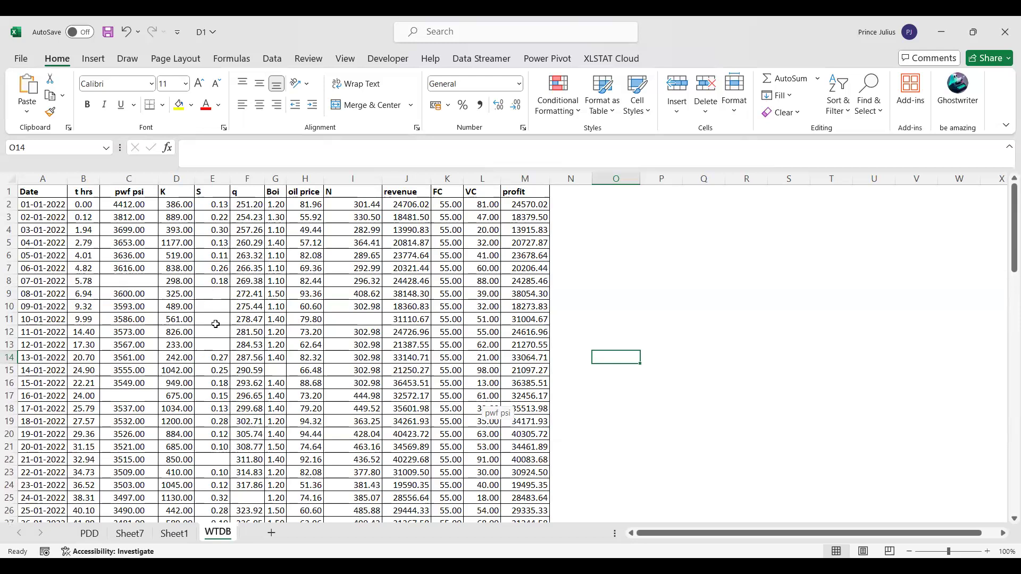
# Step: Examine the WTDB table from the first record to the last for gaps in its columns, and return to the header row
pyautogui.scroll(-4, 215, 327)
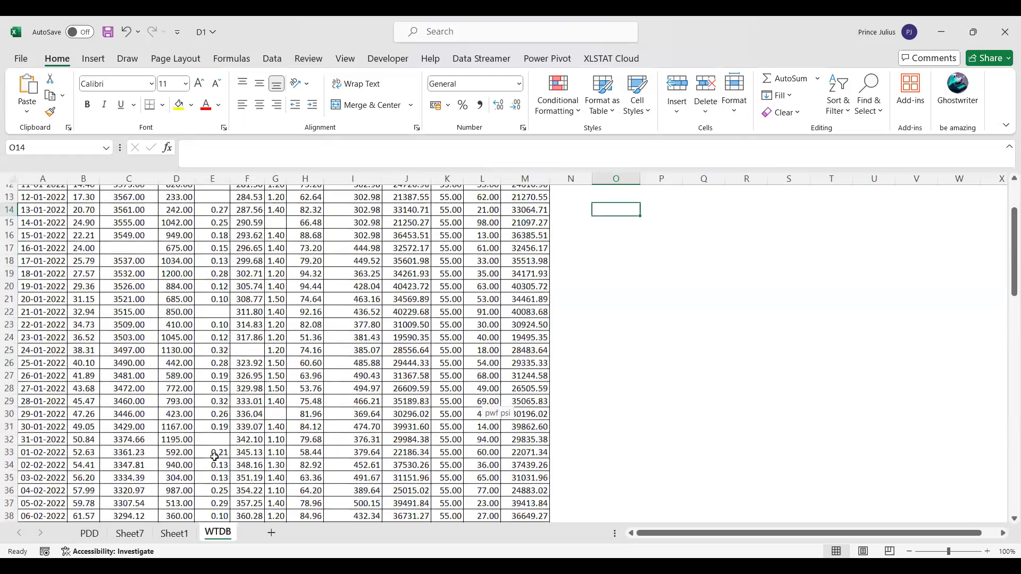
pyautogui.scroll(-8, 214, 458)
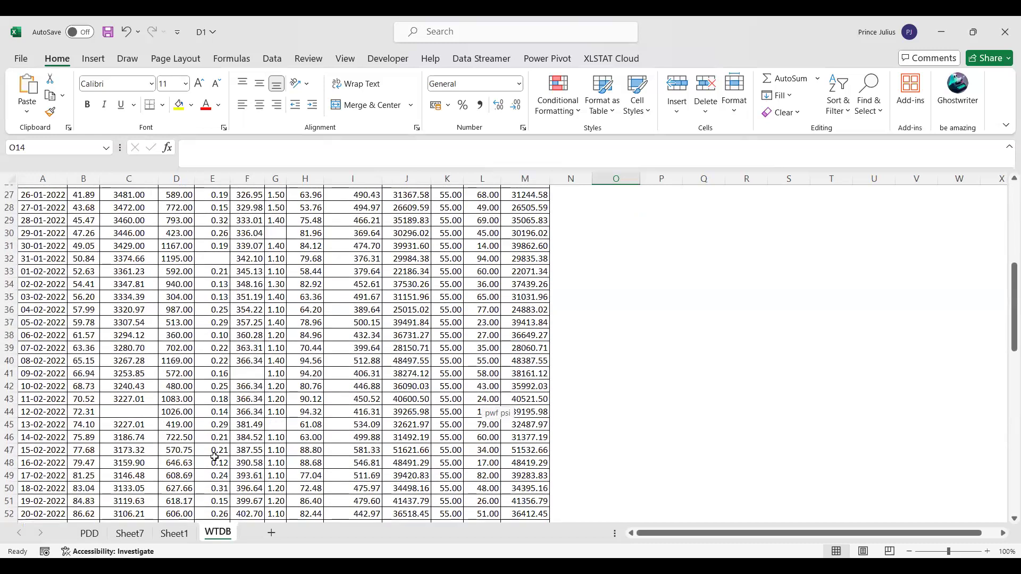
pyautogui.scroll(-5, 215, 458)
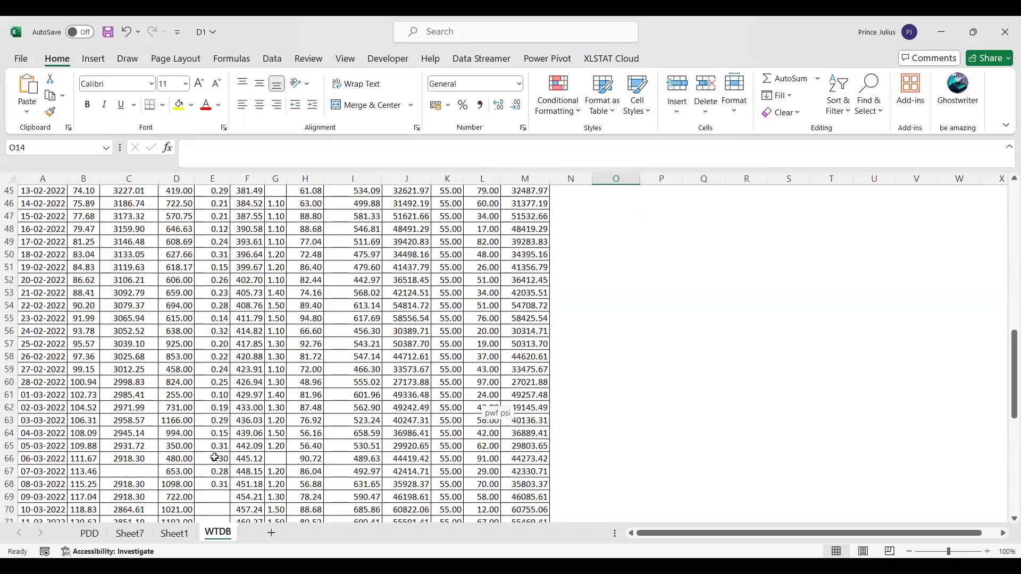
pyautogui.scroll(-6, 136, 389)
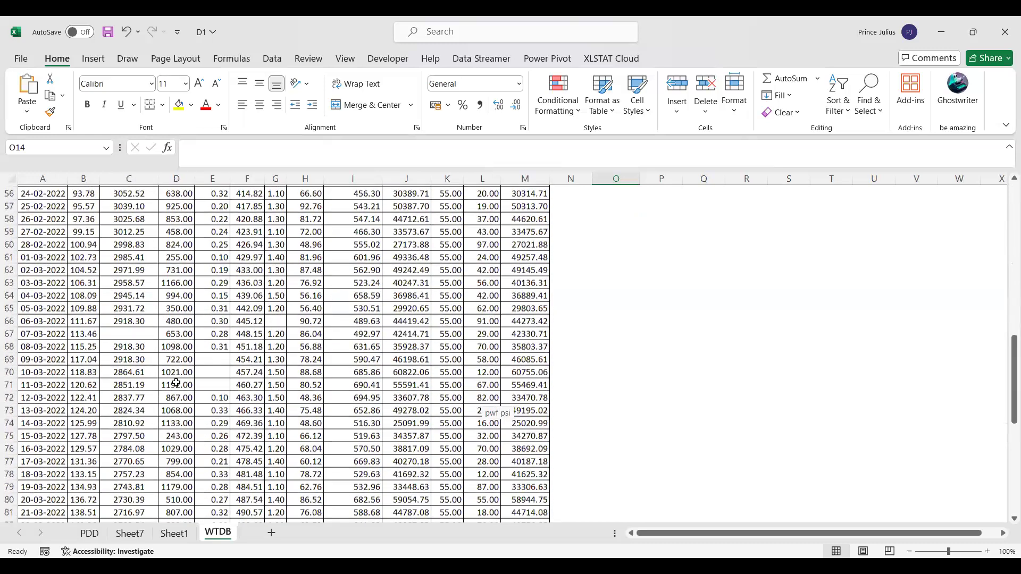
pyautogui.click(176, 382)
pyautogui.scroll(-3, 176, 382)
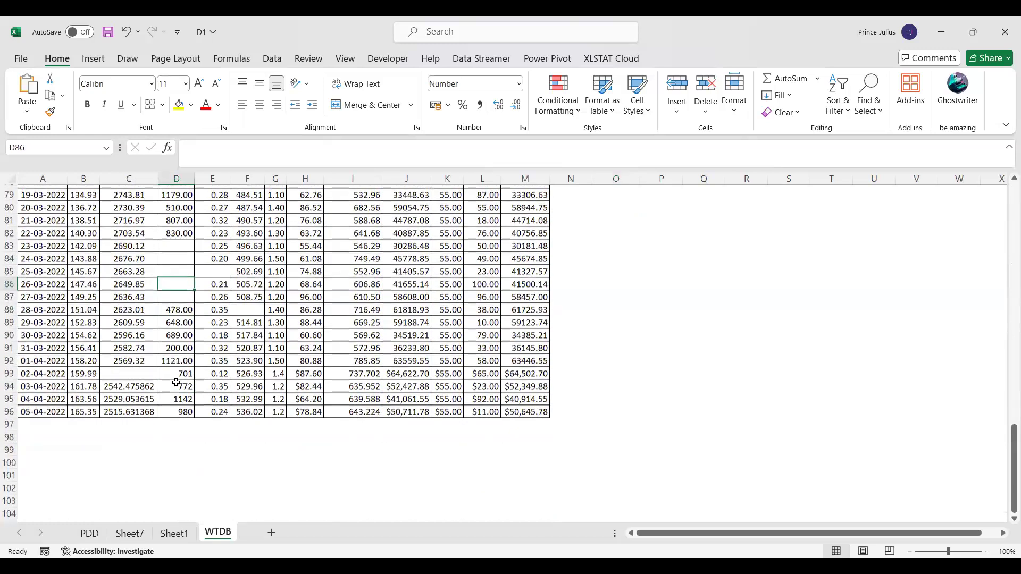
pyautogui.scroll(6, 176, 382)
pyautogui.scroll(17, 176, 382)
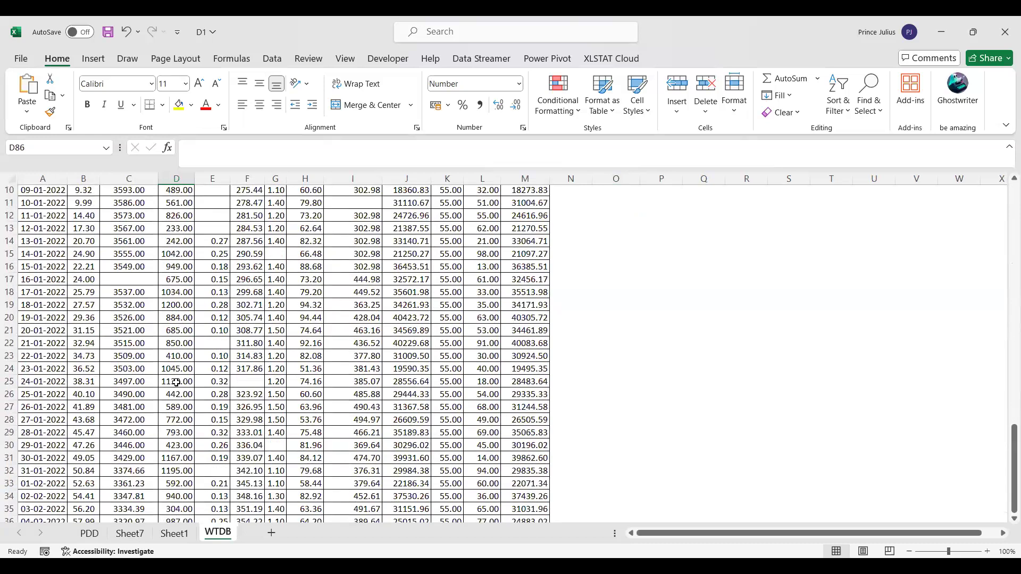
pyautogui.scroll(3, 176, 383)
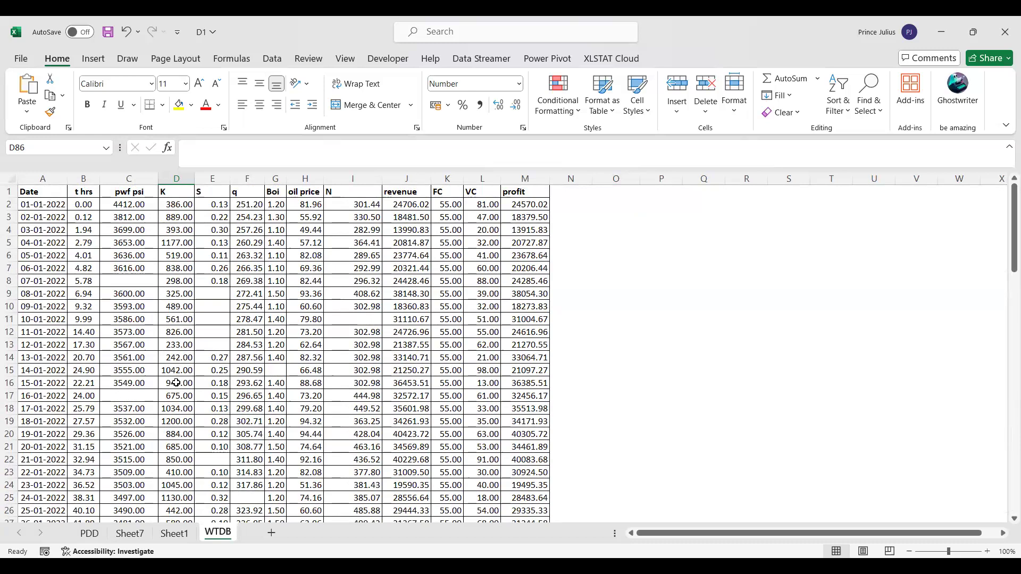
# Step: Apply the Green-Yellow-Red color scale to the range B1:M96, from t hrs through profit
pyautogui.click(93, 193)
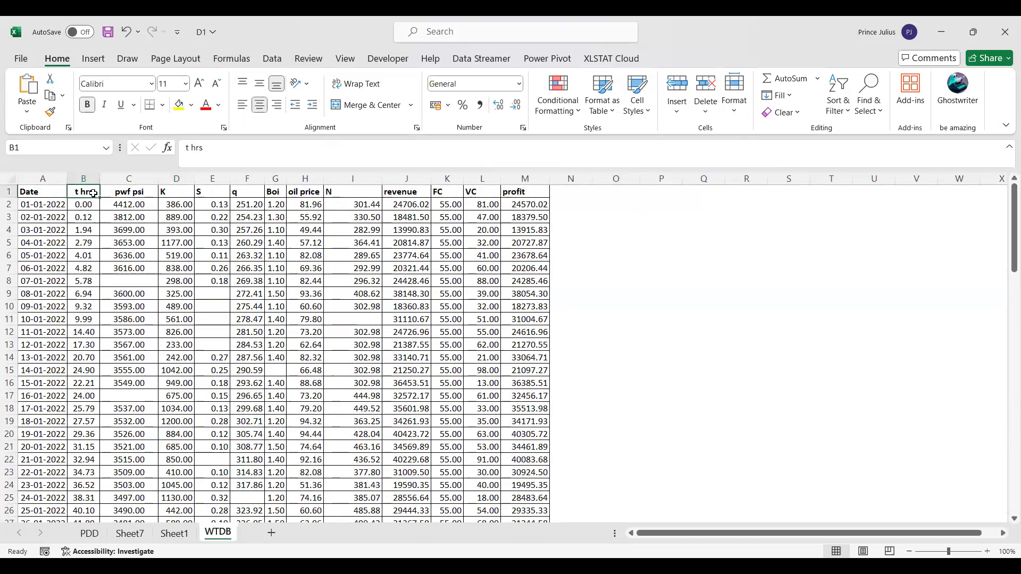
pyautogui.hotkey('shift', 'Right')
pyautogui.hotkey('shift', 'Right')
pyautogui.hotkey('ctrl', 'shift', 'Right')
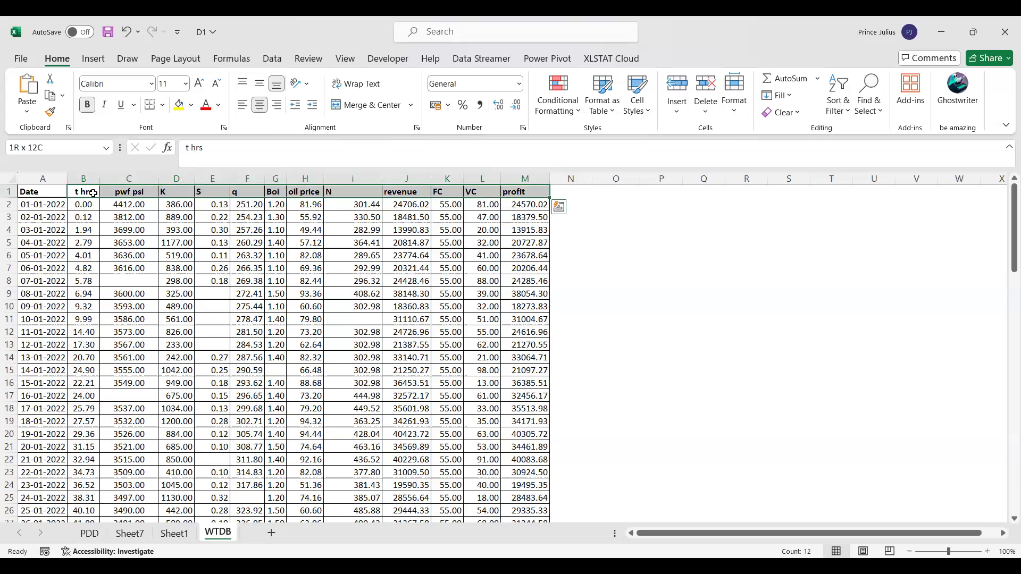
pyautogui.hotkey('ctrl', 'shift', 'Down')
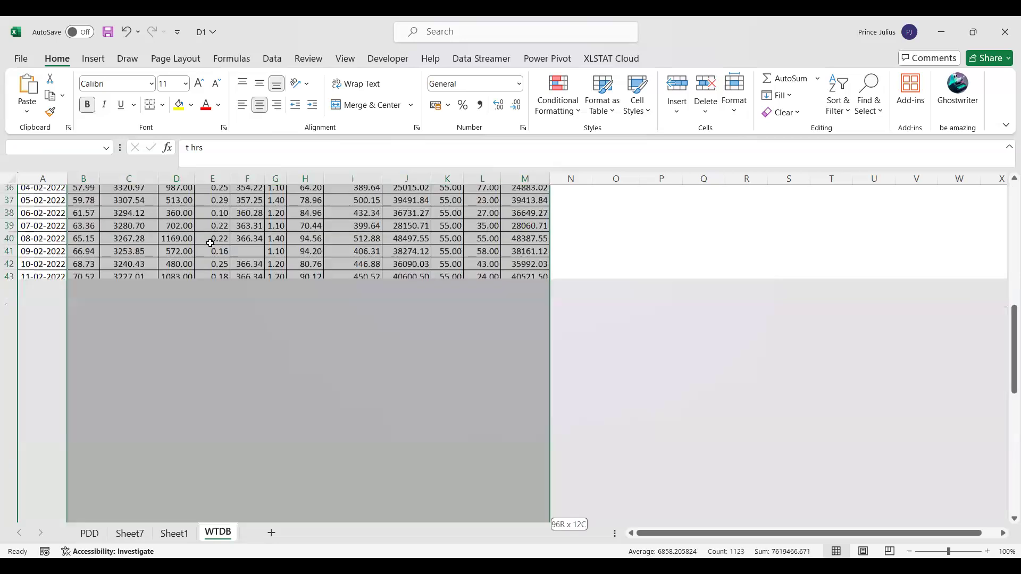
pyautogui.scroll(20, 233, 257)
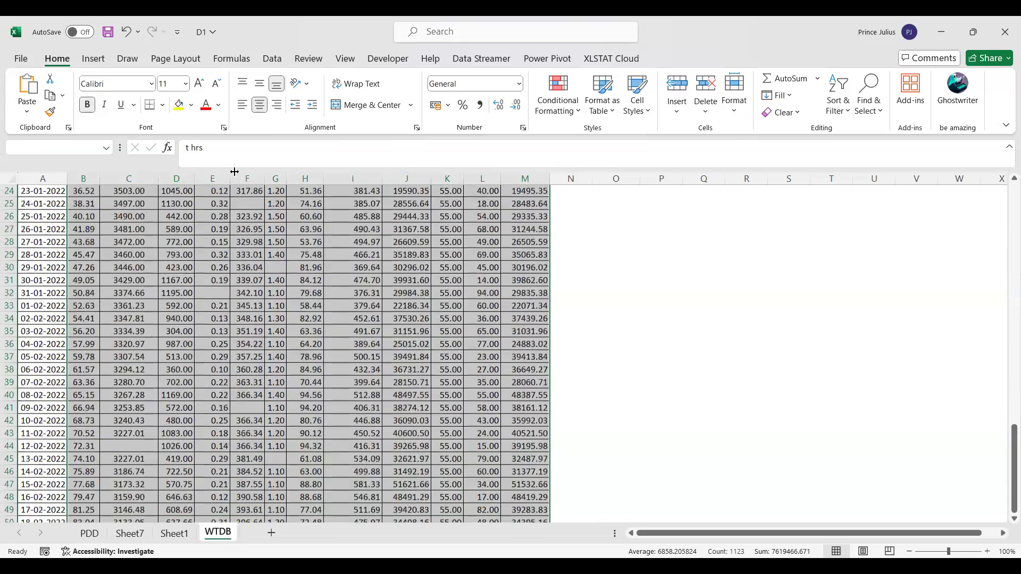
pyautogui.click(565, 112)
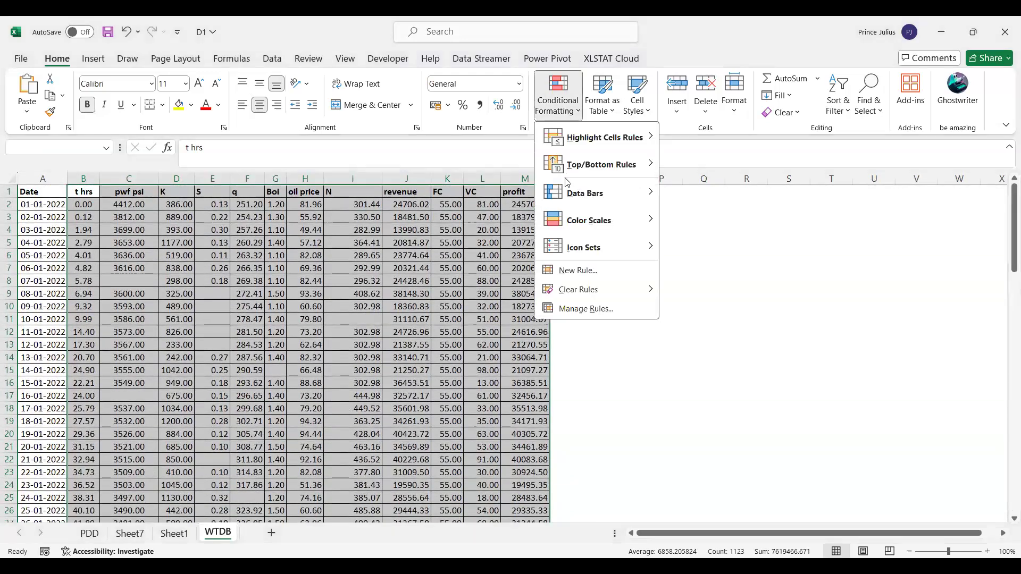
pyautogui.moveTo(584, 221)
pyautogui.click(670, 221)
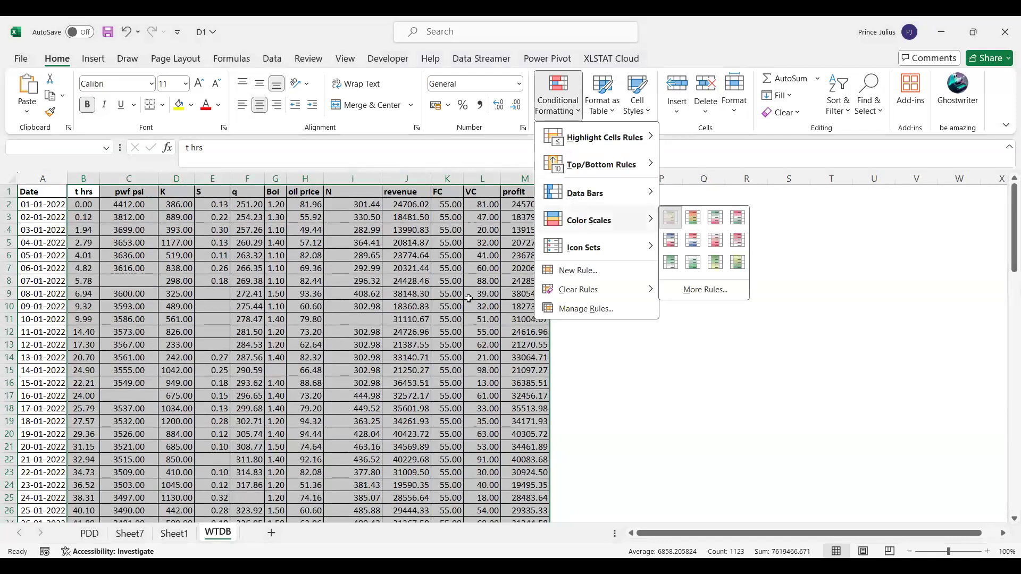
# Step: Review the color shading across the whole table down to the last record, and undo the table-wide color scale
pyautogui.scroll(-4, 349, 308)
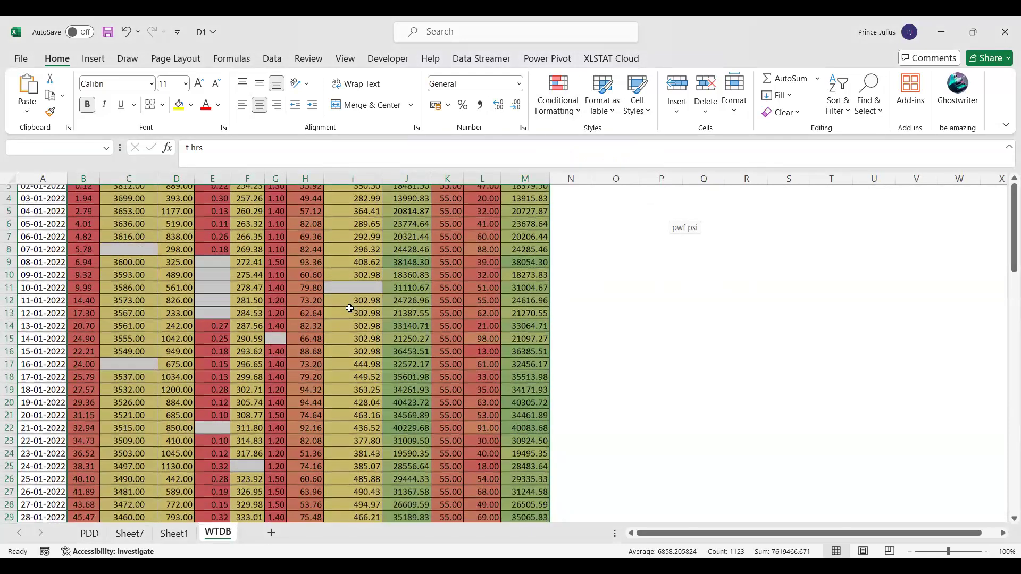
pyautogui.scroll(4, 429, 262)
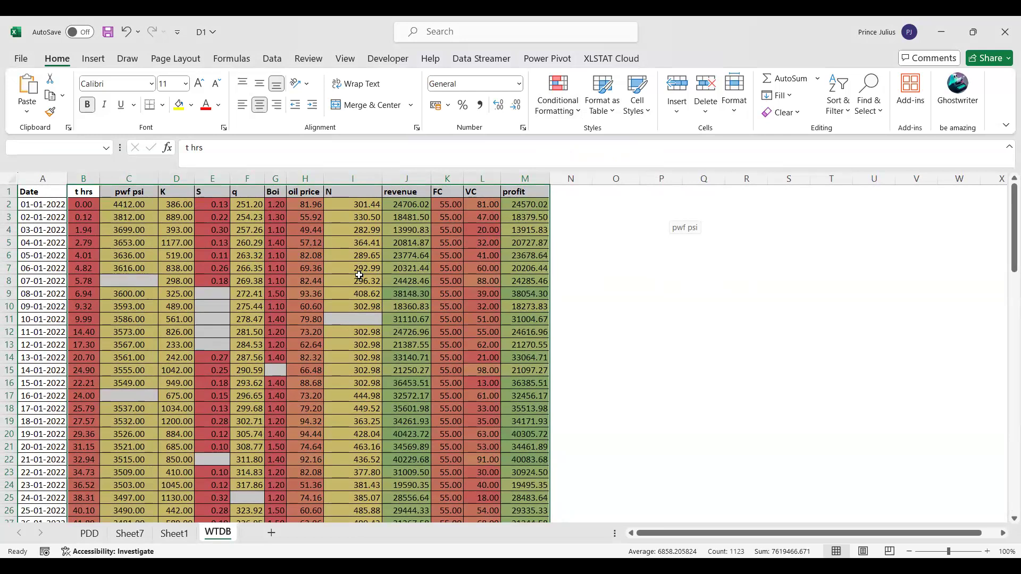
pyautogui.scroll(-5, 359, 275)
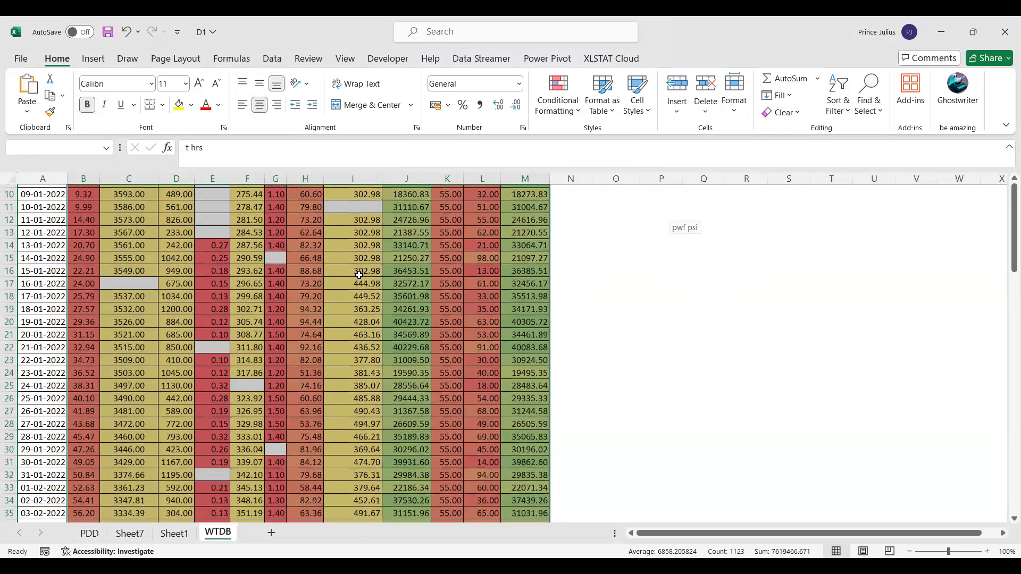
pyautogui.scroll(5, 113, 324)
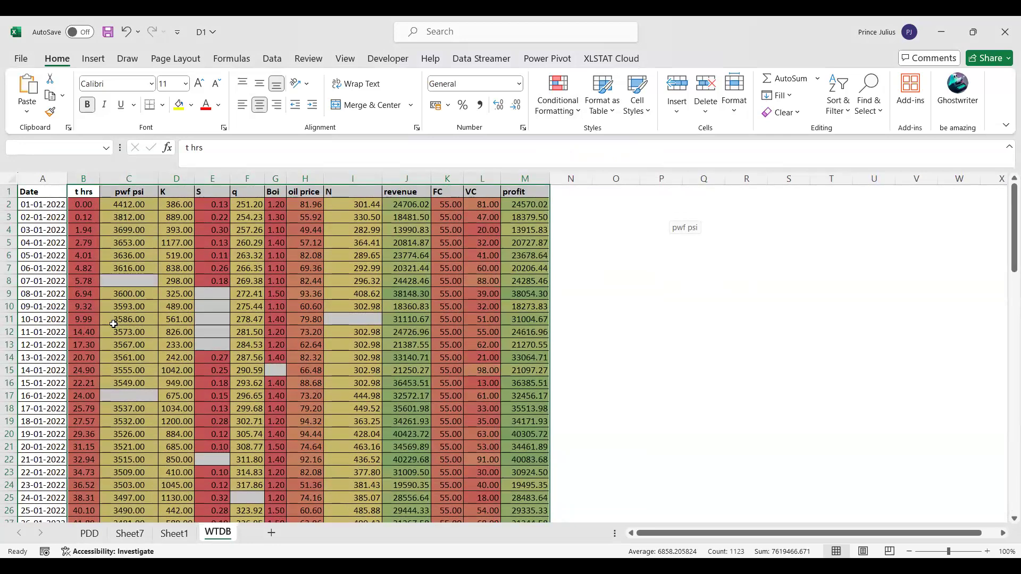
pyautogui.scroll(-12, 113, 323)
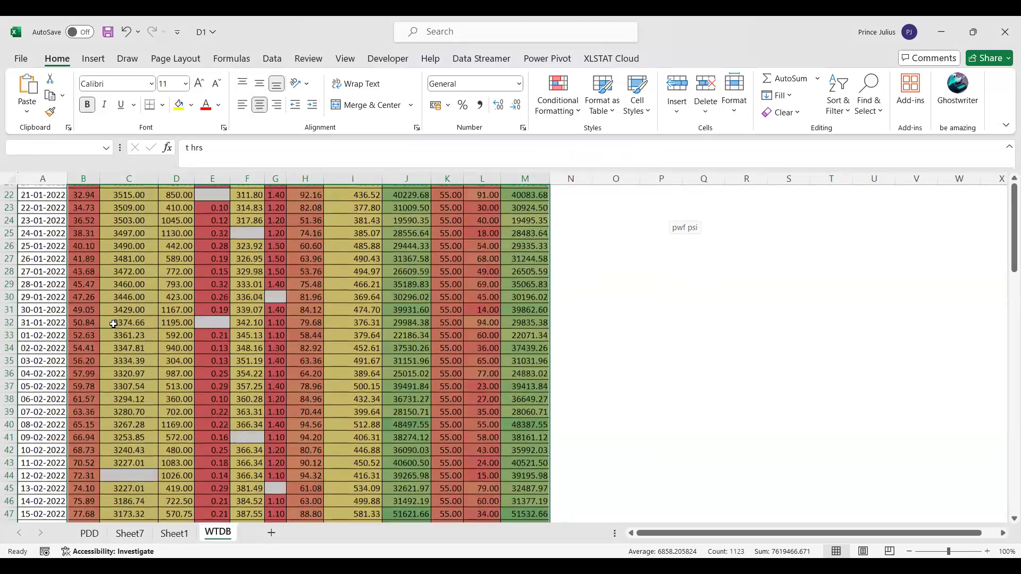
pyautogui.scroll(-15, 113, 324)
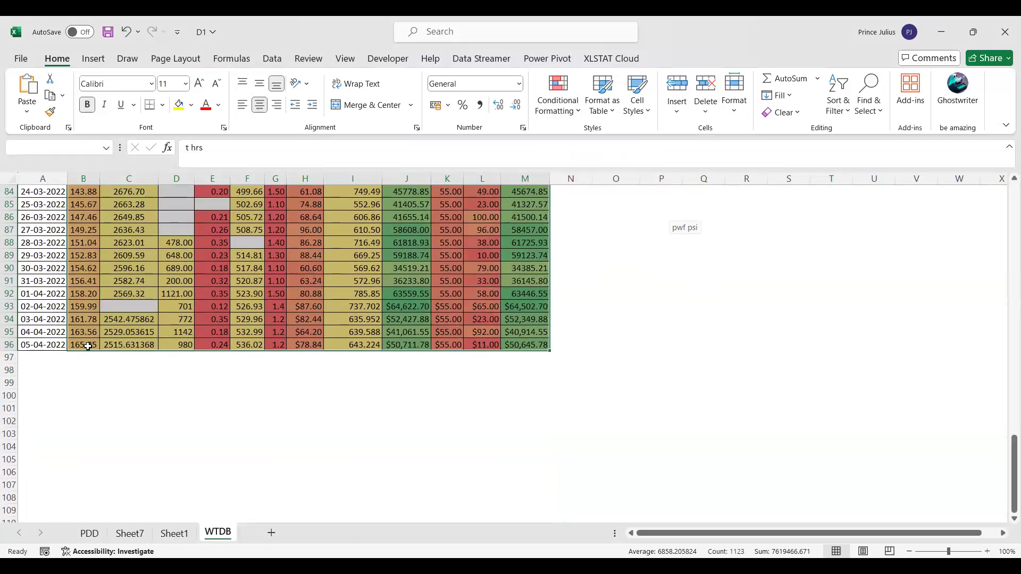
pyautogui.scroll(14, 131, 308)
pyautogui.scroll(14, 130, 307)
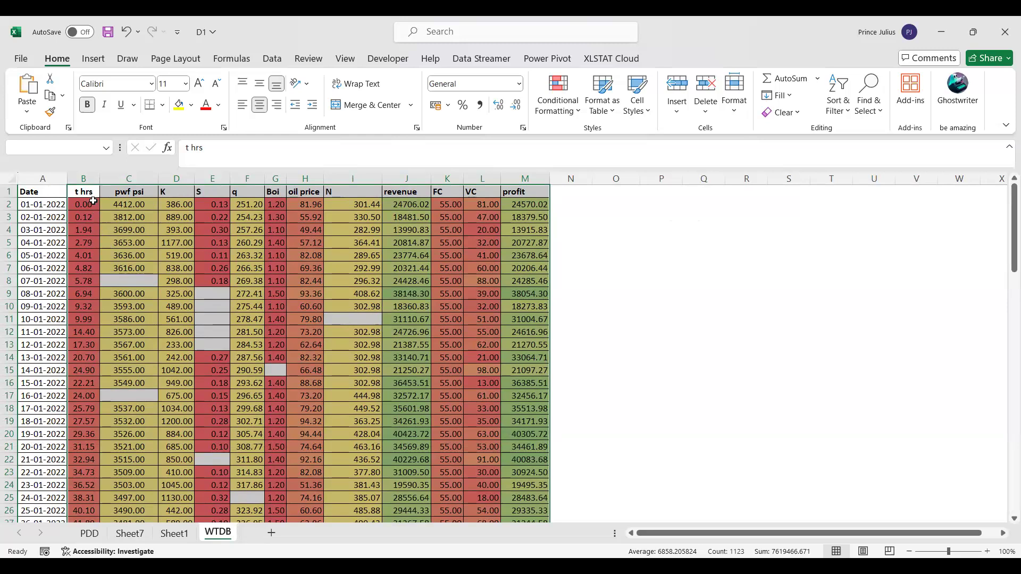
pyautogui.hotkey('ctrl', 'z')
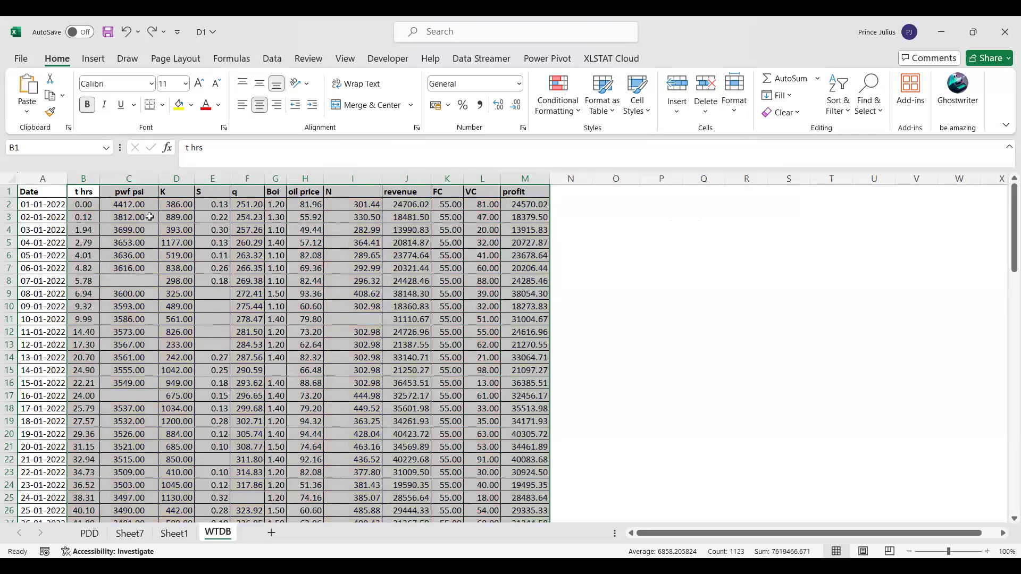
# Step: Apply the Green-Yellow-Red color scale to the pwf psi values in C2:C43 only
pyautogui.click(147, 206)
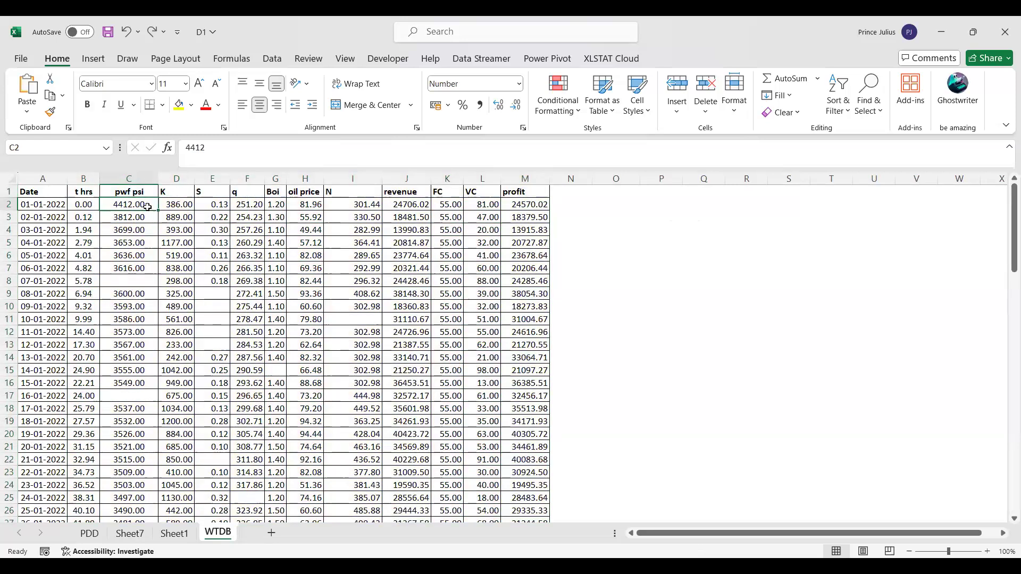
pyautogui.hotkey('ctrl', 'shift', 'Down')
pyautogui.hotkey('ctrl', 'shift', 'Down')
pyautogui.hotkey('ctrl', 'shift', 'Down')
pyautogui.hotkey('ctrl', 'shift', 'Down')
pyautogui.hotkey('ctrl', 'shift', 'Down')
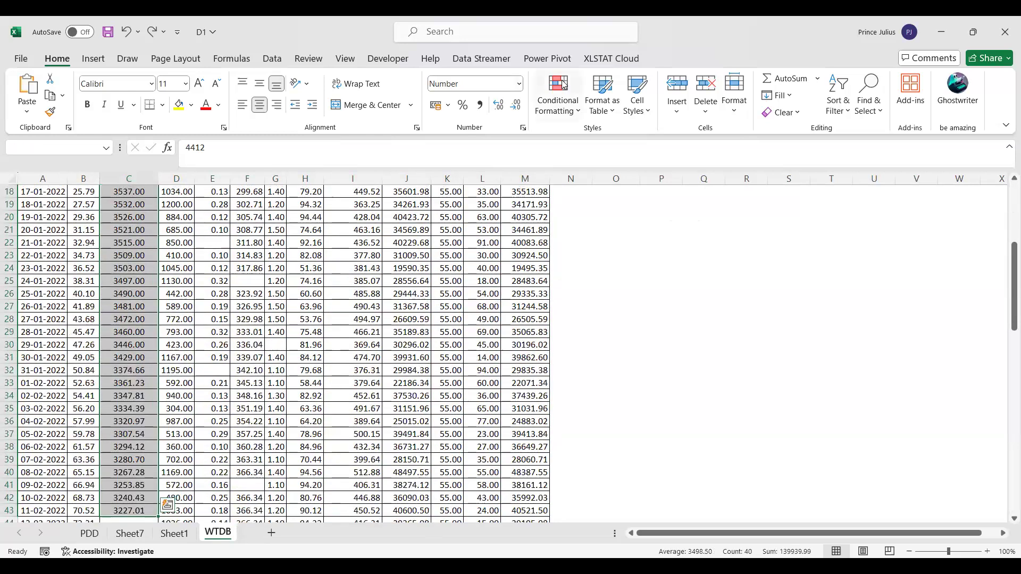
pyautogui.hotkey('alt', 'h')
pyautogui.press('l')
pyautogui.moveTo(612, 218)
pyautogui.click(672, 224)
pyautogui.scroll(6, 340, 291)
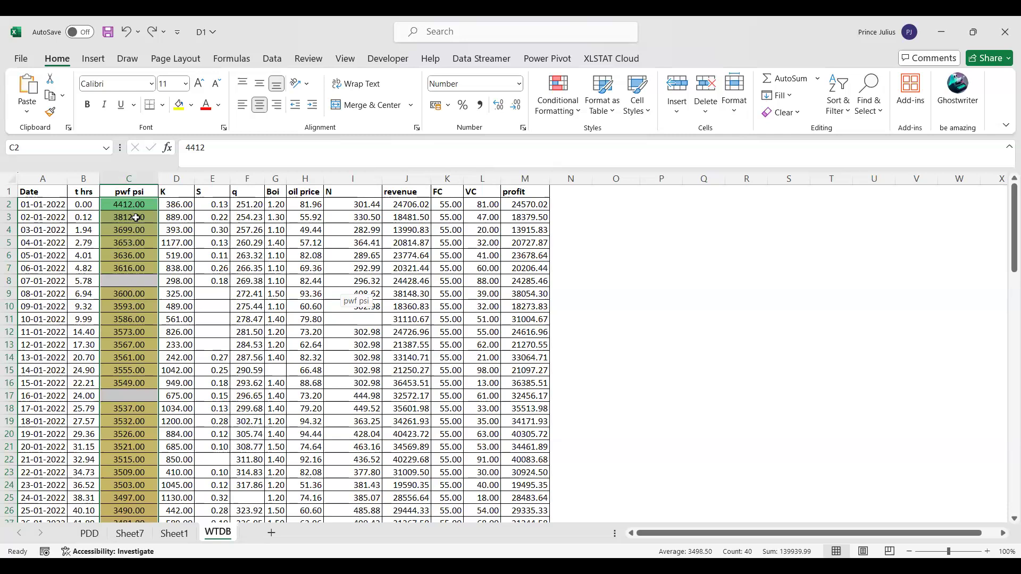
# Step: Check where the shading of the pwf psi column ends and undo that column's color scale
pyautogui.scroll(-11, 134, 255)
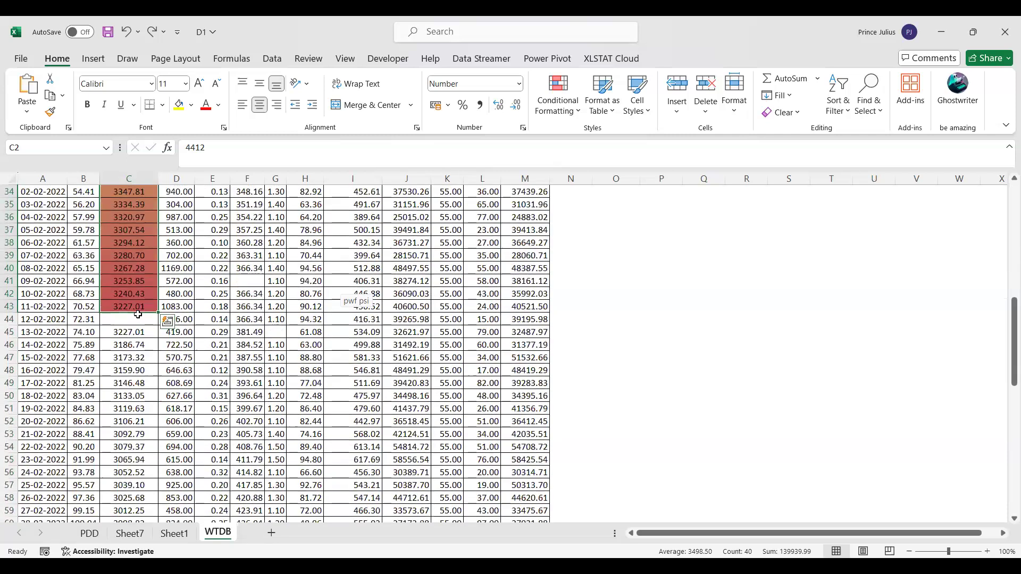
pyautogui.scroll(5, 138, 315)
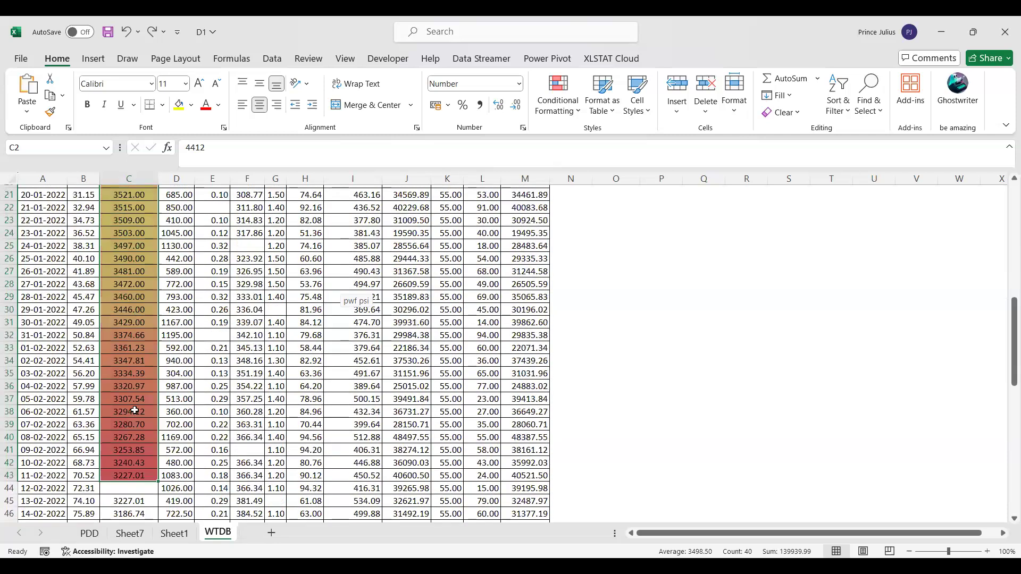
pyautogui.click(133, 420)
pyautogui.scroll(-4, 142, 388)
pyautogui.scroll(5, 145, 381)
pyautogui.scroll(4, 145, 380)
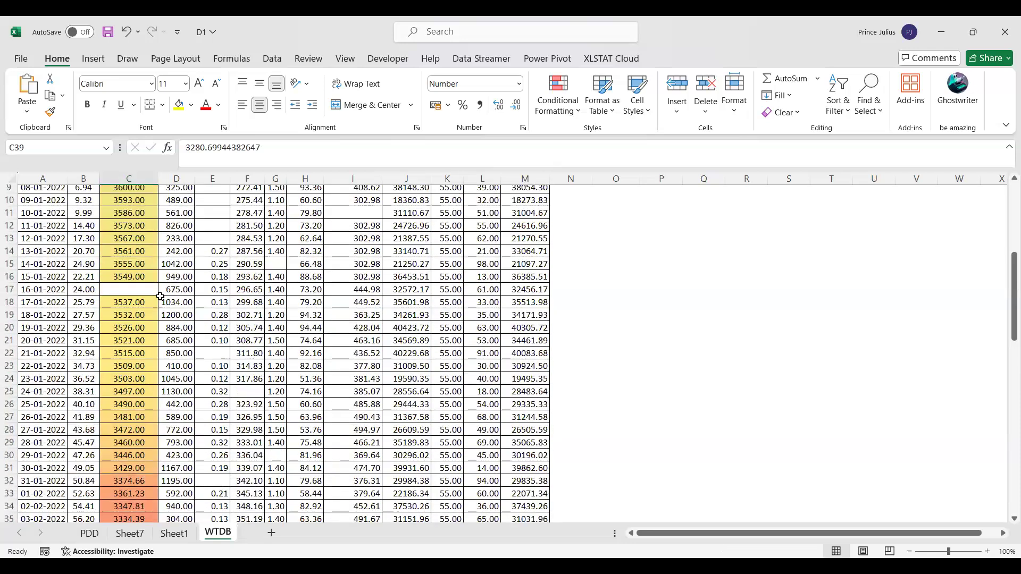
pyautogui.hotkey('ctrl', 'z')
# Step: Apply the Green-Yellow-Red color scale to the K values in D2:D96 and review the shading down to the last record
pyautogui.scroll(1, 160, 297)
pyautogui.click(183, 205)
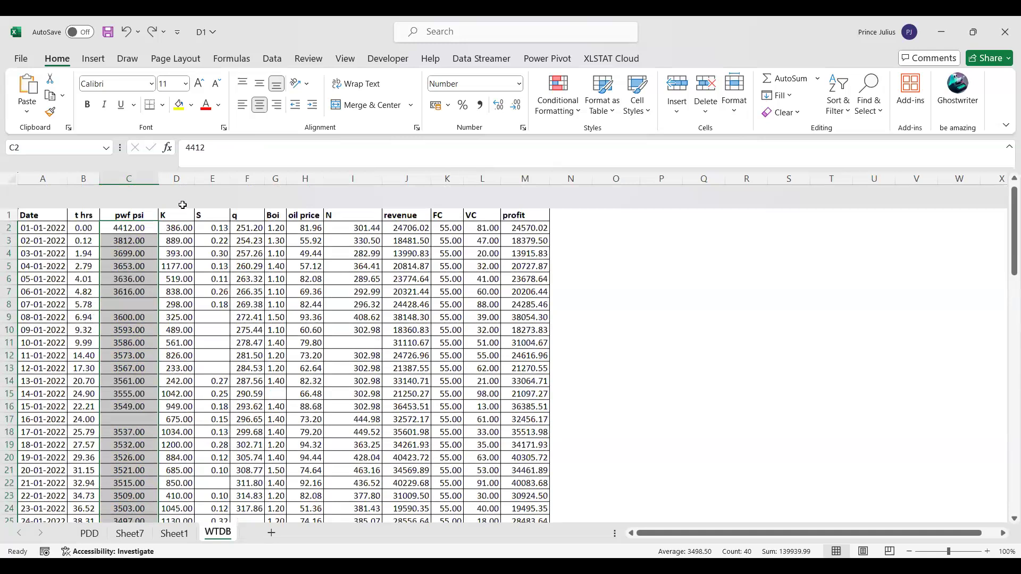
pyautogui.moveTo(183, 205); pyautogui.dragTo(184, 526)
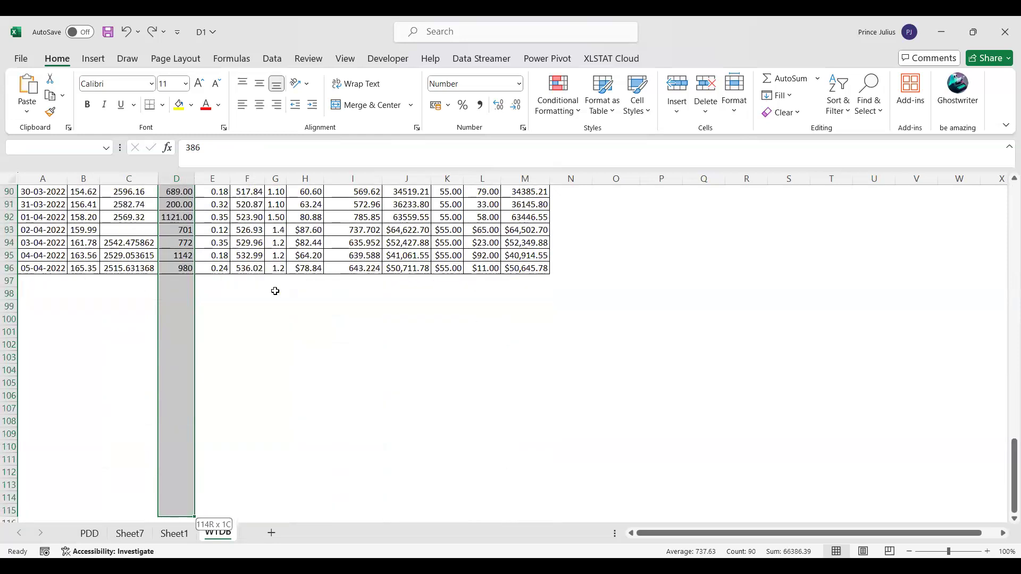
pyautogui.moveTo(275, 291); pyautogui.dragTo(273, 289)
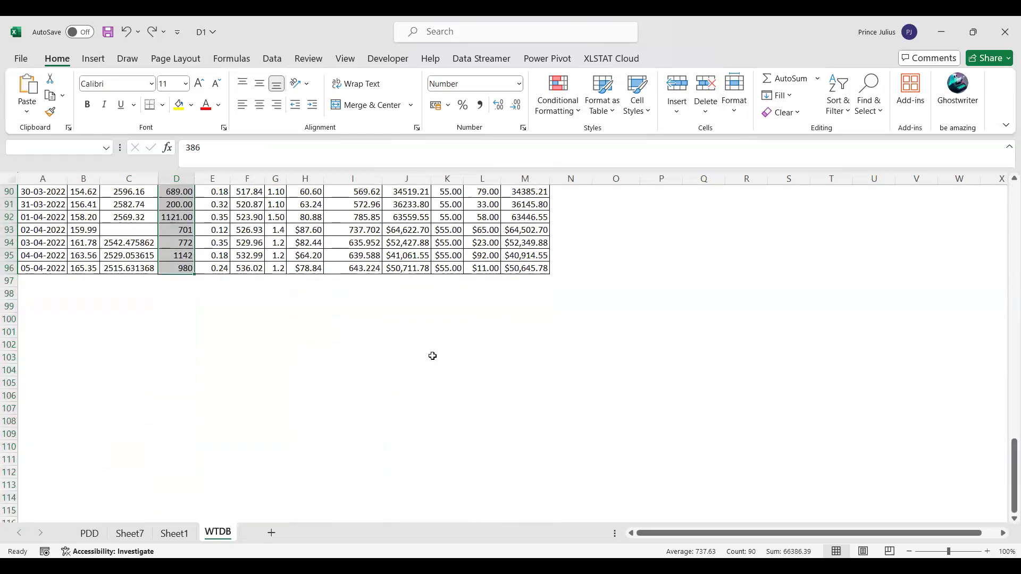
pyautogui.scroll(20, 433, 356)
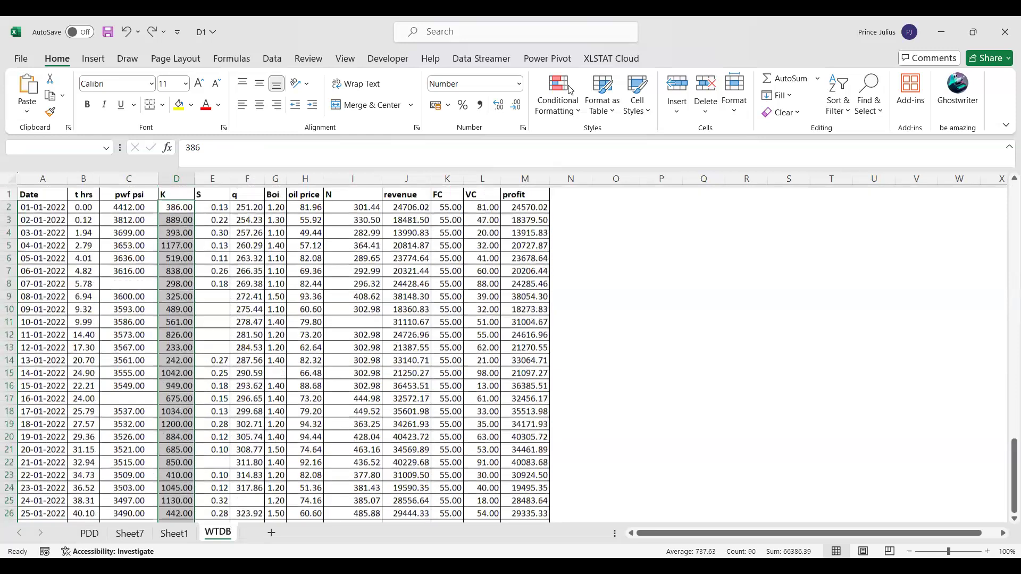
pyautogui.click(558, 96)
pyautogui.moveTo(650, 227)
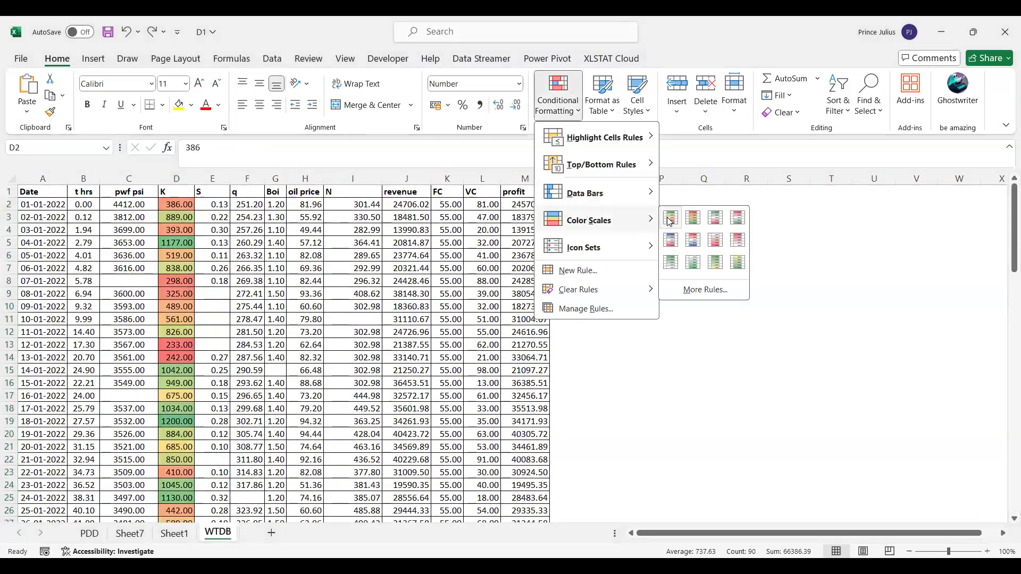
pyautogui.click(670, 219)
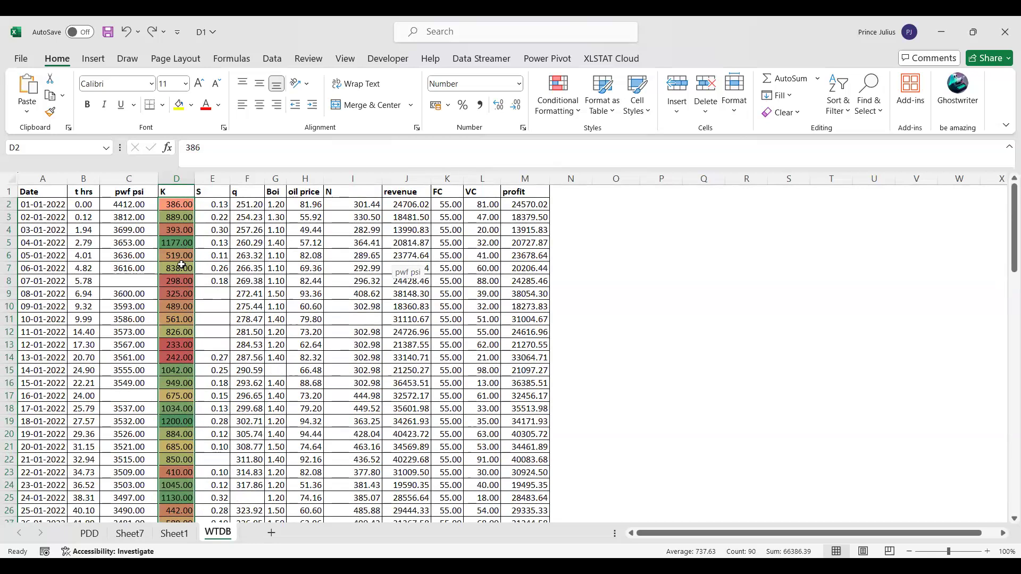
pyautogui.scroll(-9, 182, 264)
pyautogui.scroll(-3, 181, 264)
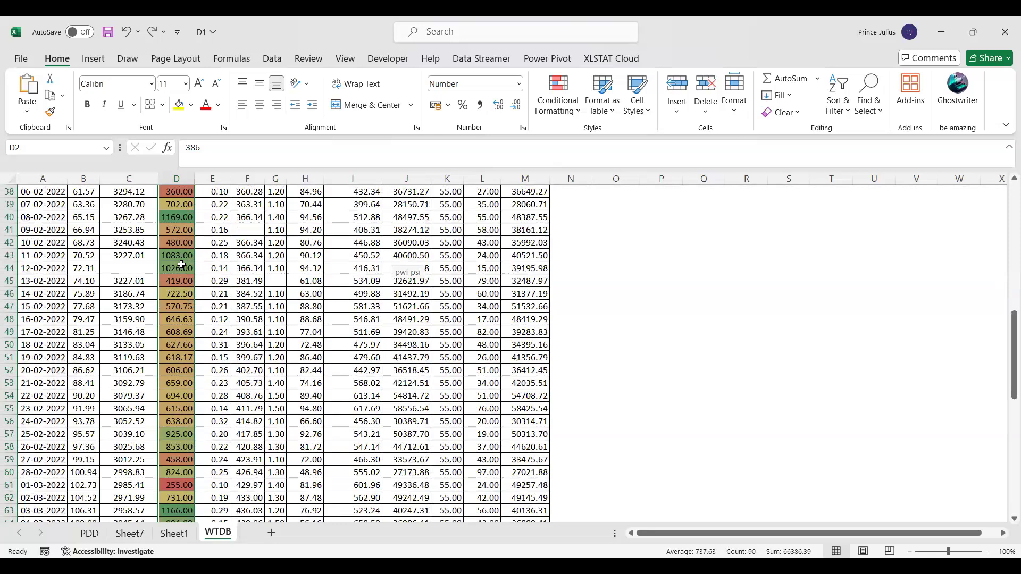
pyautogui.scroll(-2, 182, 264)
pyautogui.scroll(-10, 181, 264)
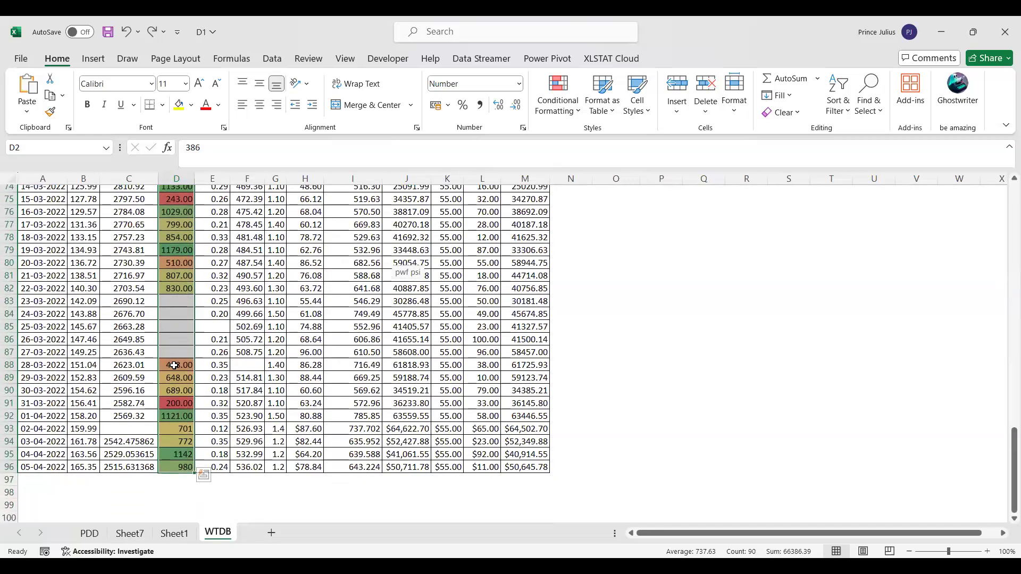
# Step: Undo the color scale on the K column and return to the top of the well data table
pyautogui.scroll(6, 175, 364)
pyautogui.scroll(18, 175, 364)
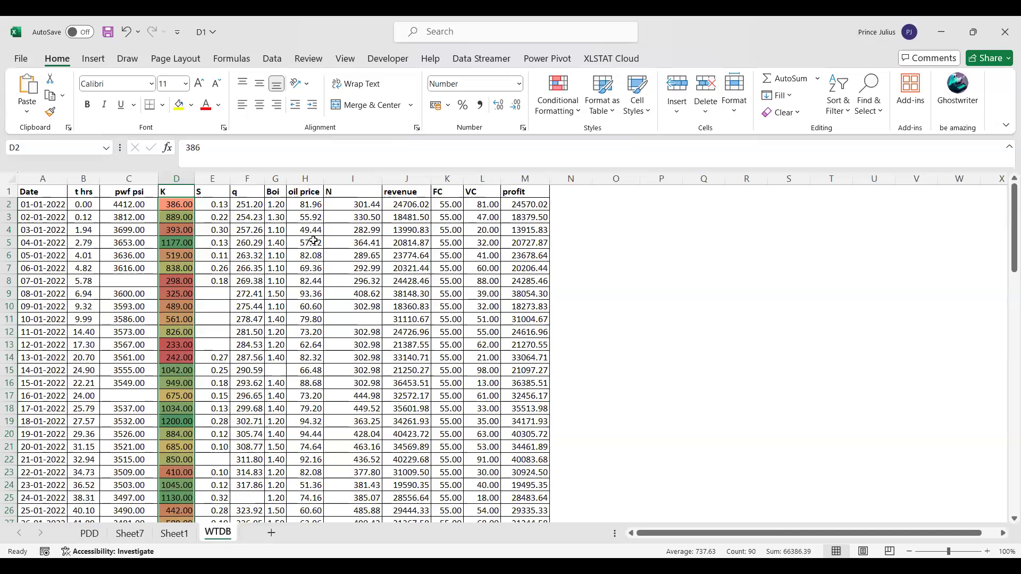
pyautogui.hotkey('ctrl', 'z')
pyautogui.click(259, 251)
pyautogui.scroll(-1, 176, 265)
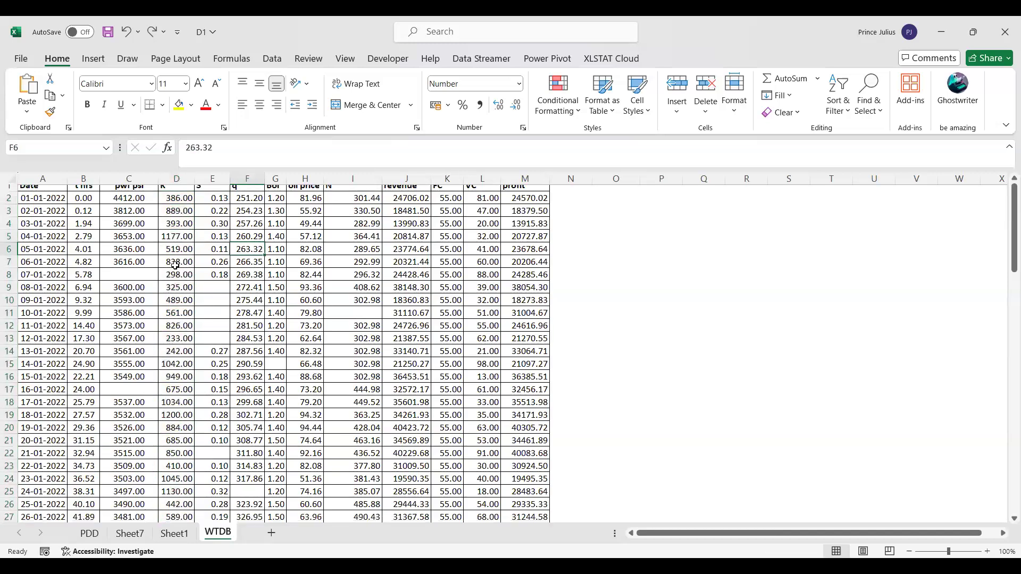
pyautogui.scroll(1, 175, 264)
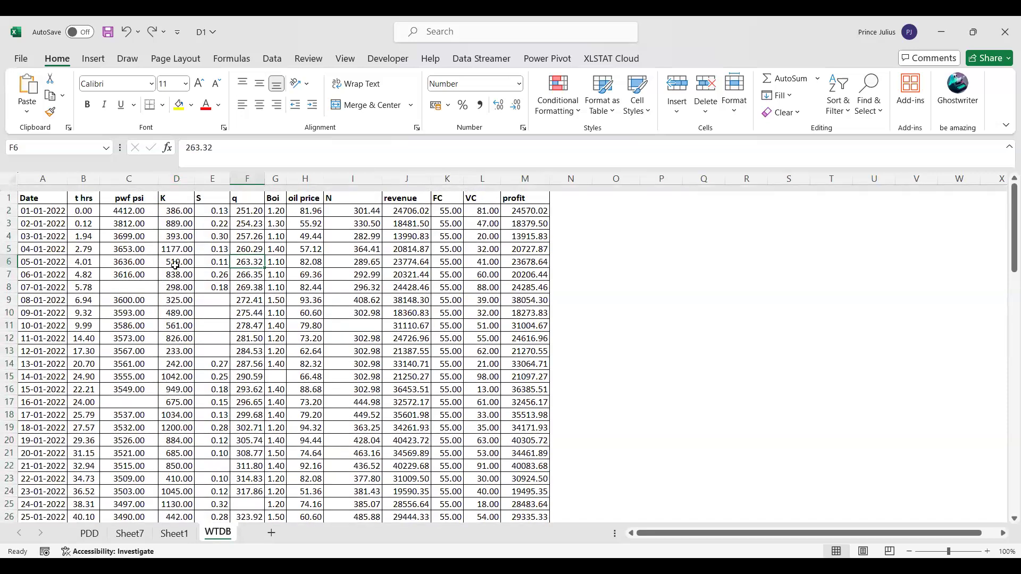
pyautogui.scroll(-1, 192, 295)
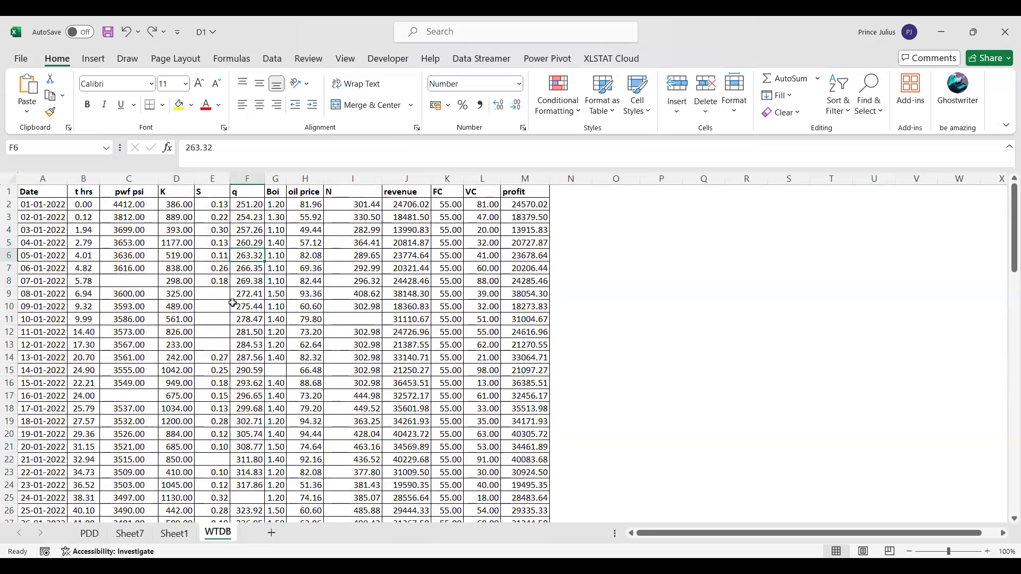
pyautogui.moveTo(88, 193); pyautogui.dragTo(499, 512)
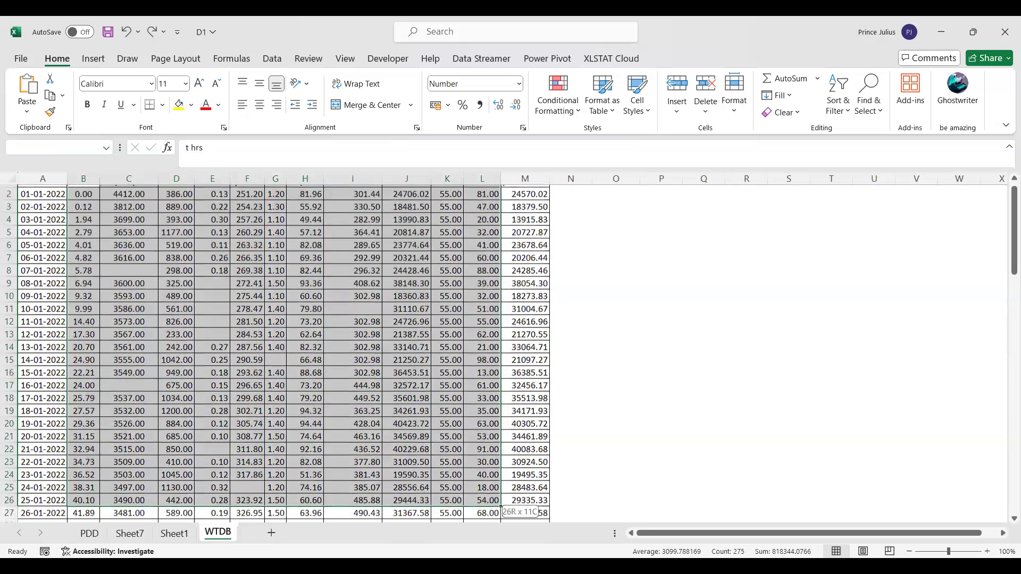
pyautogui.hotkey('ctrl', 'shift', 'End')
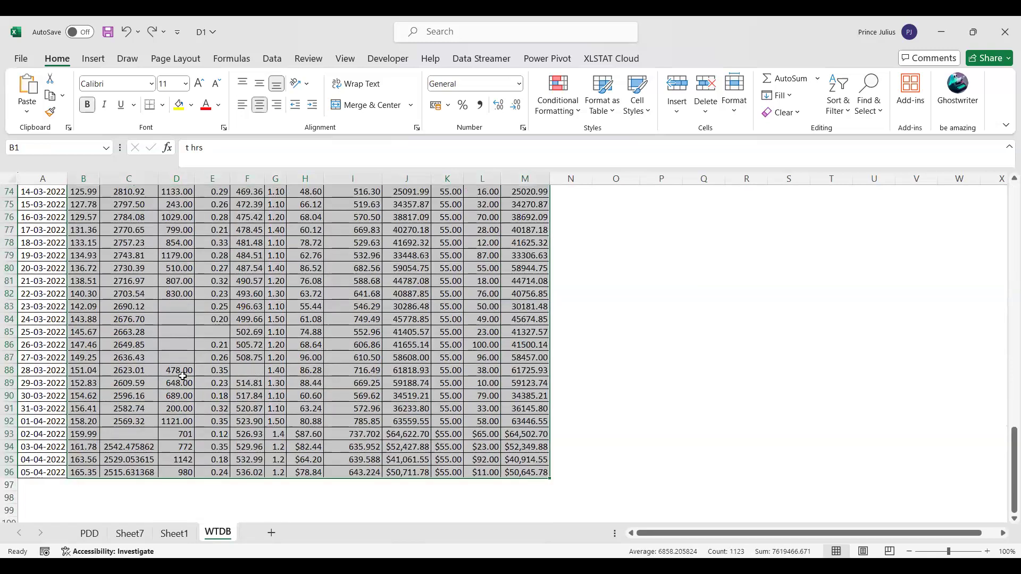
pyautogui.scroll(20, 233, 320)
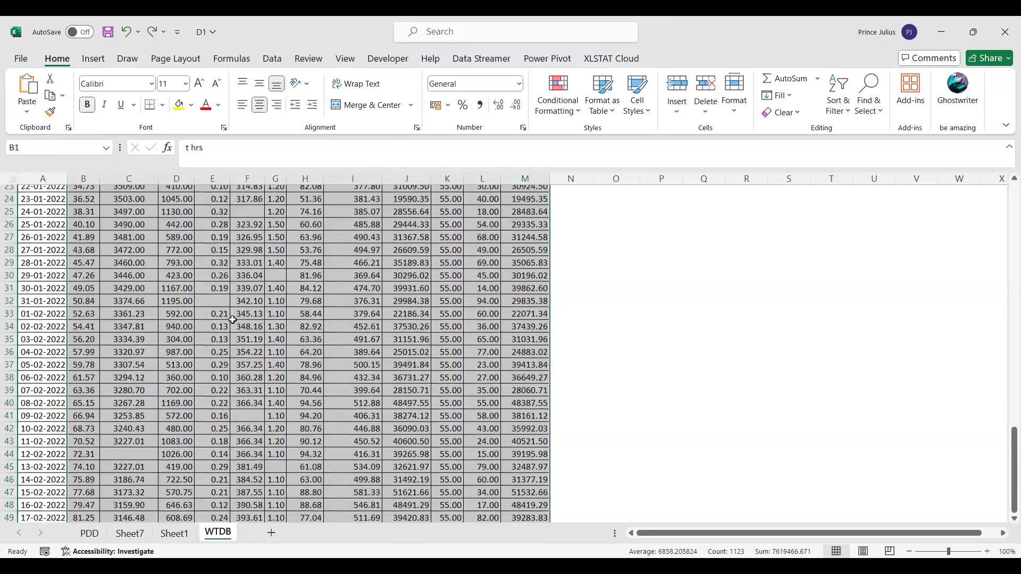
pyautogui.scroll(5, 233, 319)
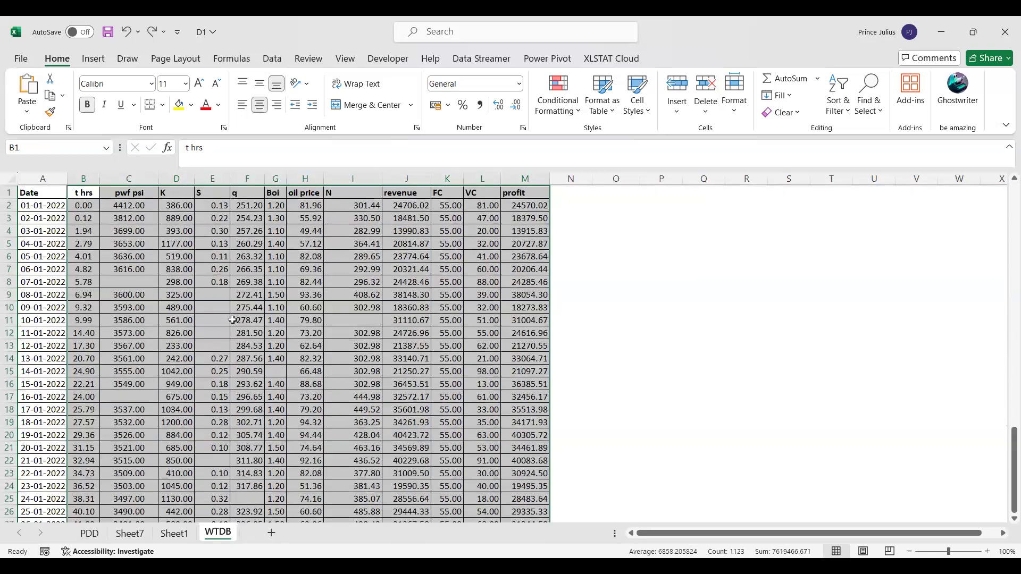
# Step: Select the well data values from B2 across to the profit column and down past the last record, excluding headers, and open the Go To dialog
pyautogui.moveTo(95, 202); pyautogui.dragTo(91, 211)
pyautogui.hotkey('shift', 'Right')
pyautogui.hotkey('shift', 'Right')
pyautogui.hotkey('shift', 'Right')
pyautogui.hotkey('shift', 'Right')
pyautogui.hotkey('shift', 'Right')
pyautogui.hotkey('shift', 'Right')
pyautogui.hotkey('shift', 'Right')
pyautogui.hotkey('shift', 'Right')
pyautogui.hotkey('shift', 'Right')
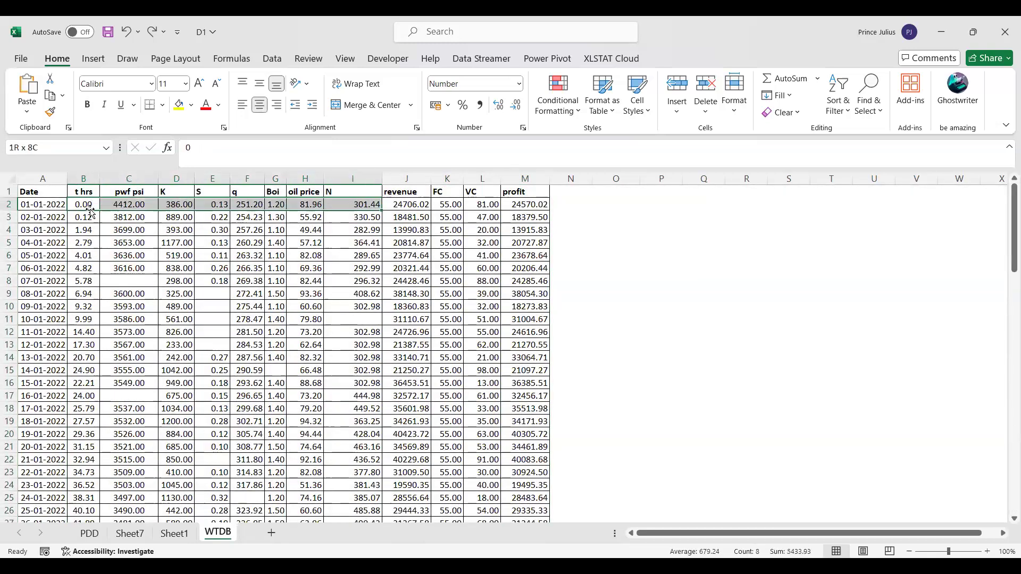
pyautogui.hotkey('shift', 'Right')
pyautogui.hotkey('shift', 'Down')
pyautogui.hotkey('shift', 'Down')
pyautogui.hotkey('shift', 'Down')
pyautogui.hotkey('shift', 'Down')
pyautogui.hotkey('shift', 'Down')
pyautogui.hotkey('shift', 'Down')
pyautogui.hotkey('shift', 'Down')
pyautogui.hotkey('shift', 'Down')
pyautogui.hotkey('shift', 'Down')
pyautogui.hotkey('shift', 'Down')
pyautogui.hotkey('shift', 'Down')
pyautogui.hotkey('shift', 'Down')
pyautogui.hotkey('shift', 'Down')
pyautogui.hotkey('shift', 'Down')
pyautogui.hotkey('shift', 'Down')
pyautogui.hotkey('shift', 'Down')
pyautogui.hotkey('shift', 'Down')
pyautogui.hotkey('shift', 'Down')
pyautogui.hotkey('shift', 'Down')
pyautogui.hotkey('shift', 'Down')
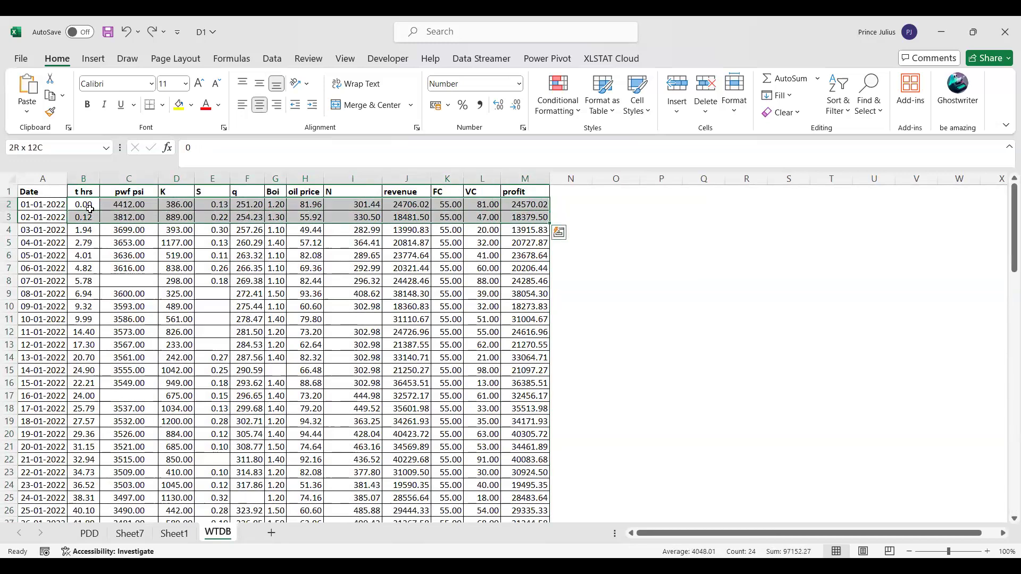
pyautogui.hotkey('shift', 'Down')
pyautogui.hotkey('shift', 'Down')
pyautogui.hotkey('shift', 'Down')
pyautogui.hotkey('shift', 'Down')
pyautogui.hotkey('shift', 'Down')
pyautogui.hotkey('shift', 'Down')
pyautogui.hotkey('shift', 'Down')
pyautogui.hotkey('shift', 'Down')
pyautogui.hotkey('shift', 'Down')
pyautogui.hotkey('shift', 'Down')
pyautogui.hotkey('shift', 'Down')
pyautogui.hotkey('shift', 'Down')
pyautogui.hotkey('shift', 'Down')
pyautogui.hotkey('shift', 'Down')
pyautogui.hotkey('shift', 'Down')
pyautogui.hotkey('shift', 'Down')
pyautogui.hotkey('shift', 'Down')
pyautogui.hotkey('shift', 'Down')
pyautogui.hotkey('shift', 'Down')
pyautogui.hotkey('shift', 'Down')
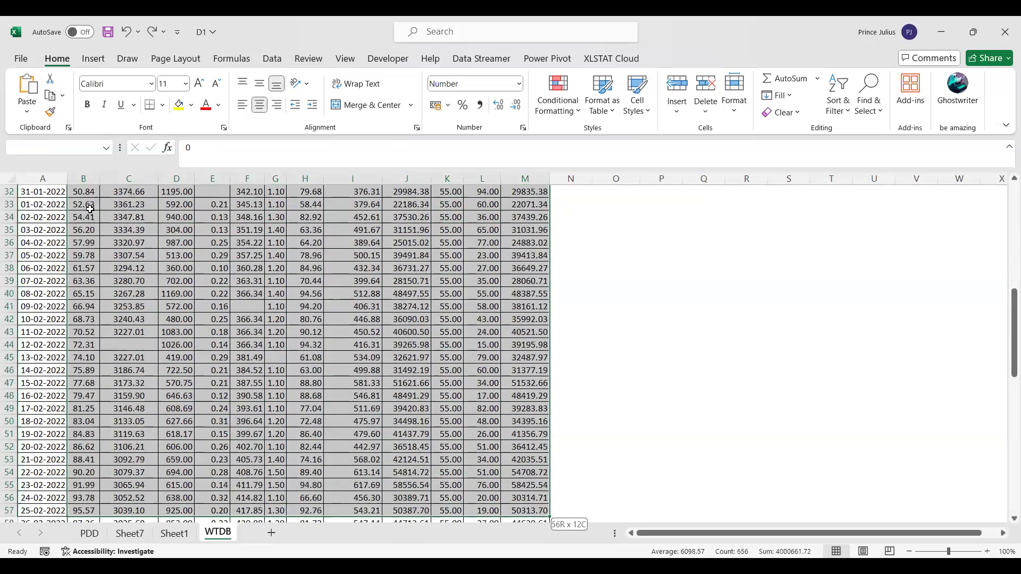
pyautogui.hotkey('shift', 'Down')
pyautogui.hotkey('shift', 'Down')
pyautogui.hotkey('shift', 'Down')
pyautogui.hotkey('shift', 'Down')
pyautogui.hotkey('shift', 'Down')
pyautogui.hotkey('shift', 'Down')
pyautogui.hotkey('shift', 'Down')
pyautogui.hotkey('shift', 'Down')
pyautogui.hotkey('shift', 'Down')
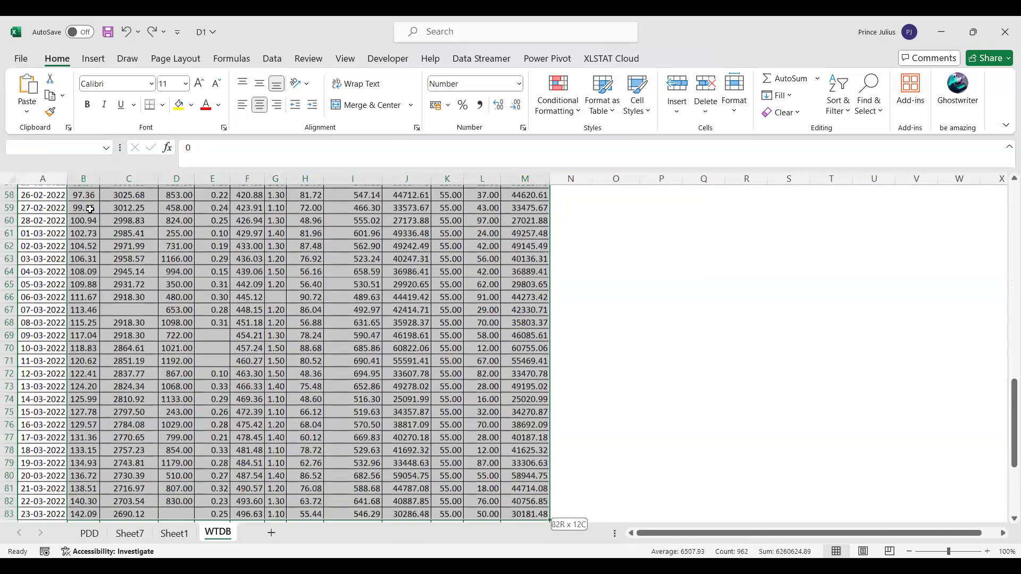
pyautogui.hotkey('shift', 'Down')
pyautogui.hotkey('shift', 'Down')
pyautogui.hotkey('shift', 'Down')
pyautogui.hotkey('shift', 'Down')
pyautogui.hotkey('shift', 'Down')
pyautogui.hotkey('shift', 'Down')
pyautogui.hotkey('shift', 'Down')
pyautogui.hotkey('shift', 'Down')
pyautogui.hotkey('shift', 'Down')
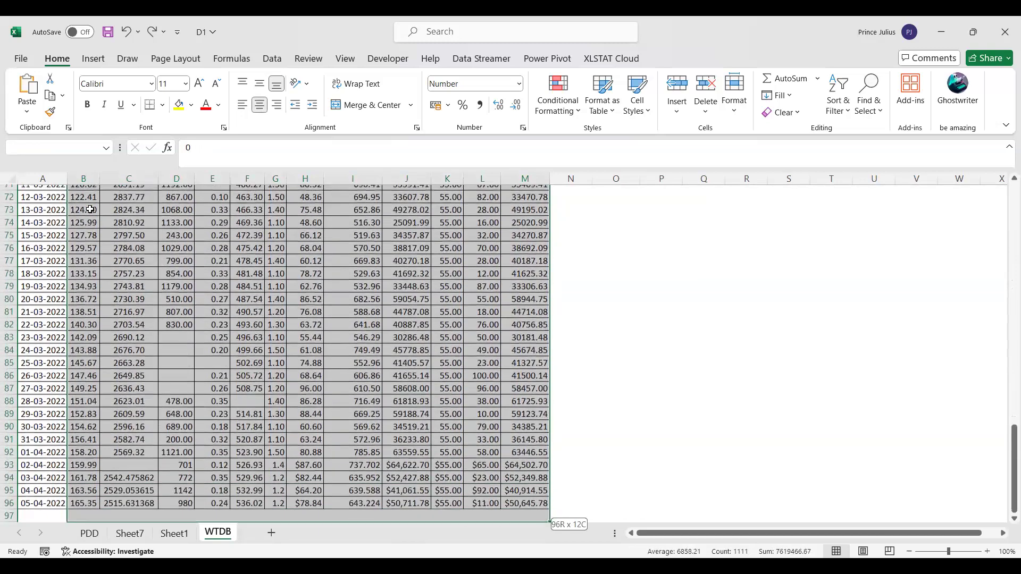
pyautogui.scroll(15, 90, 208)
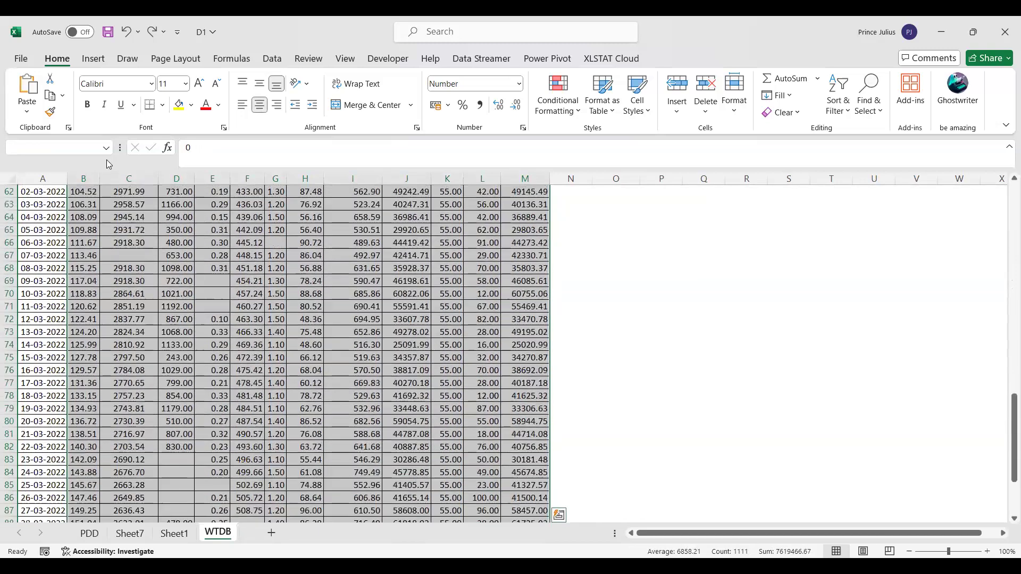
pyautogui.scroll(9, 106, 159)
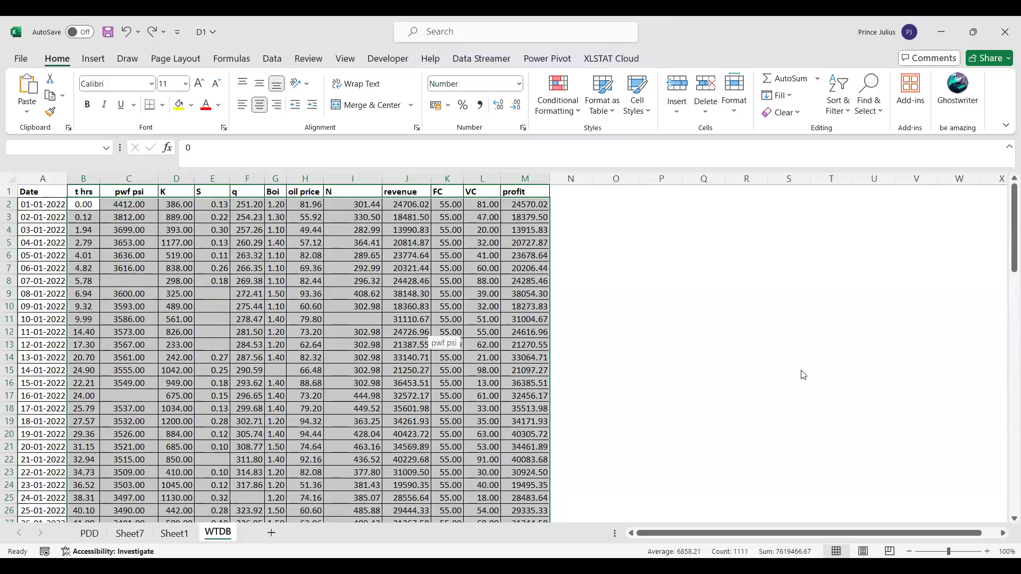
pyautogui.hotkey('ctrl', 'g')
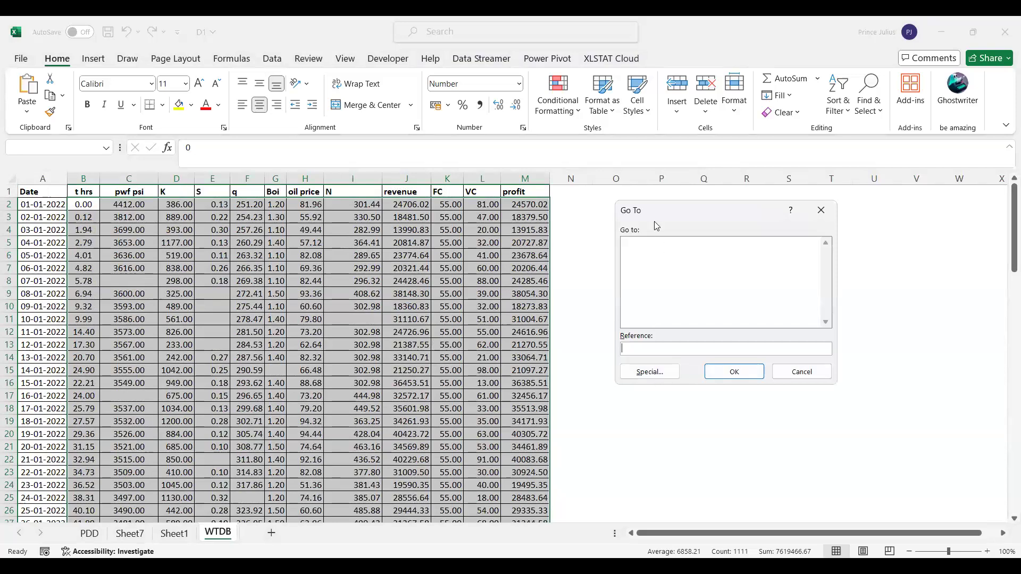
# Step: Select only the blank cells within the highlighted WTDB data range and check them down the table
pyautogui.click(668, 371)
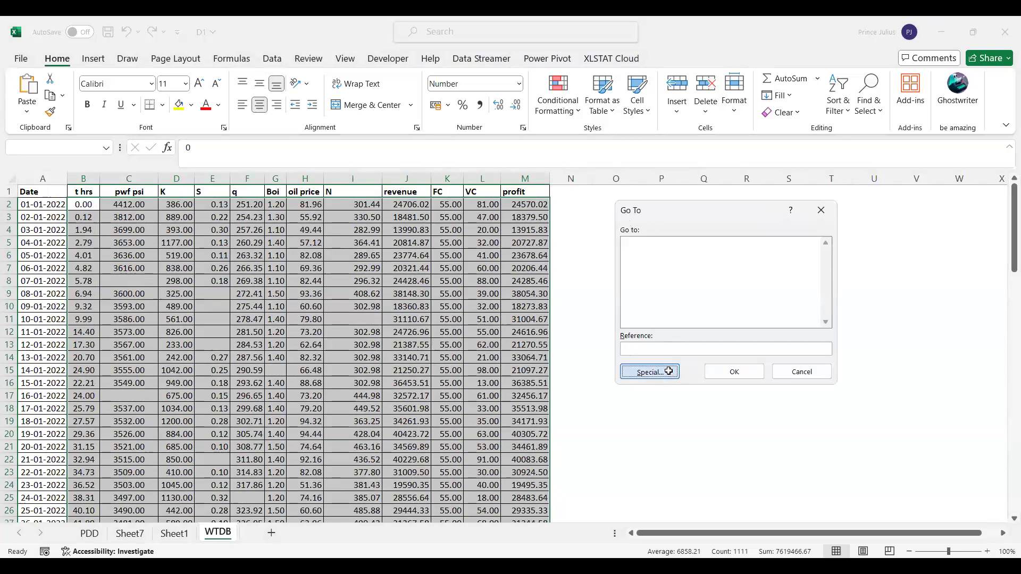
pyautogui.click(649, 317)
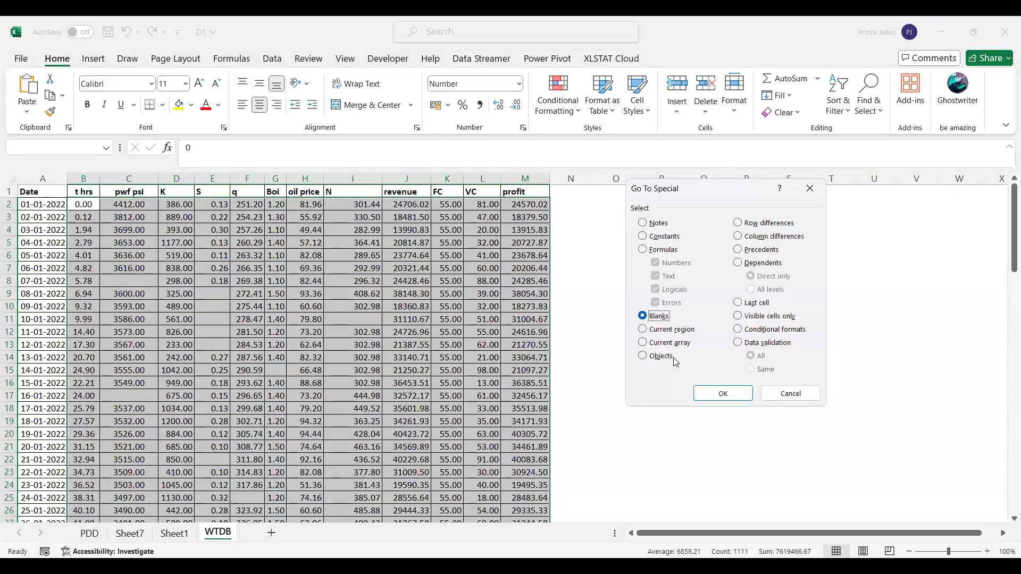
pyautogui.click(707, 393)
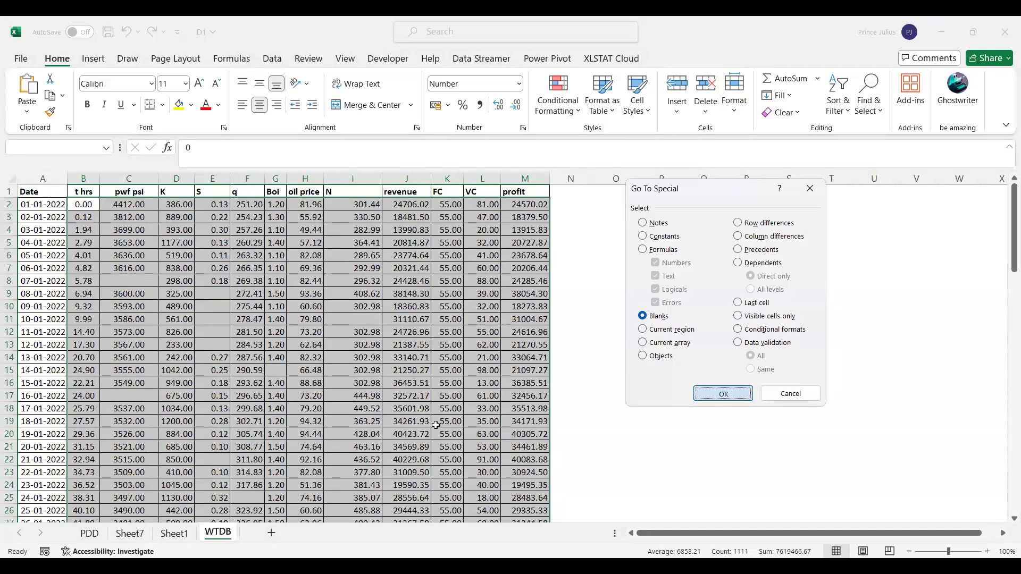
pyautogui.scroll(-4, 365, 397)
pyautogui.scroll(-4, 365, 397)
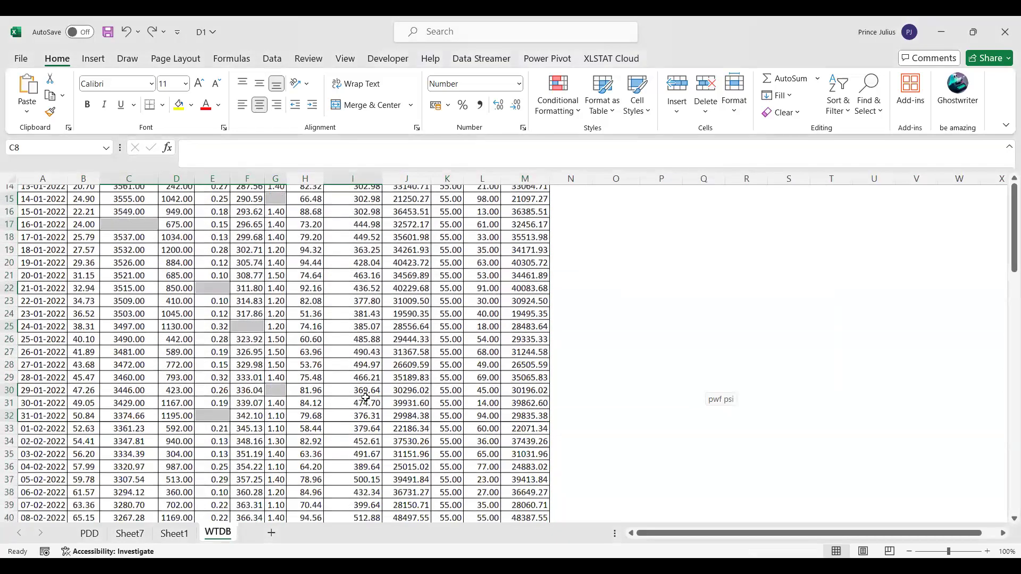
pyautogui.scroll(-8, 365, 397)
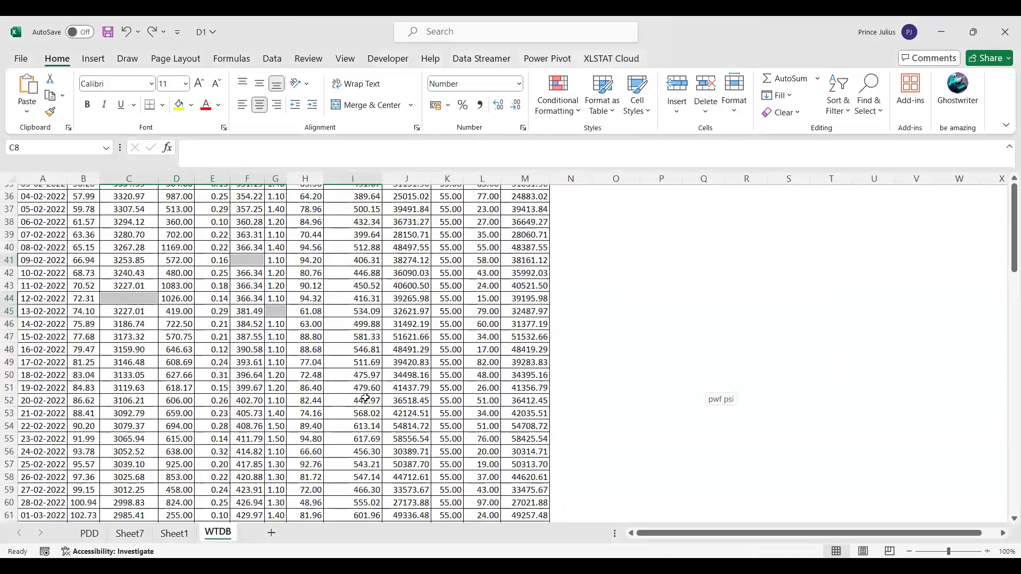
pyautogui.scroll(-8, 366, 398)
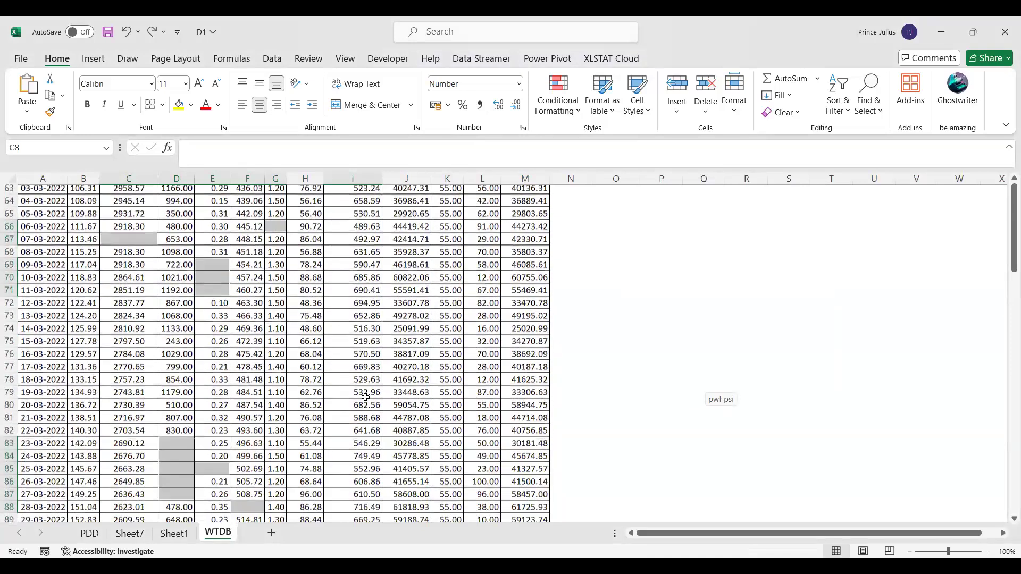
pyautogui.scroll(12, 365, 397)
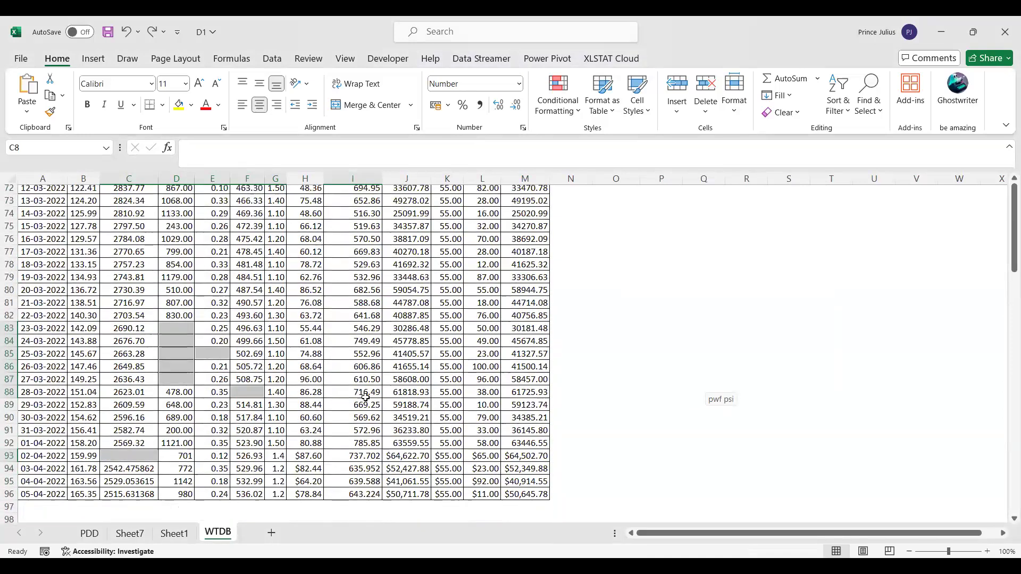
pyautogui.scroll(12, 365, 397)
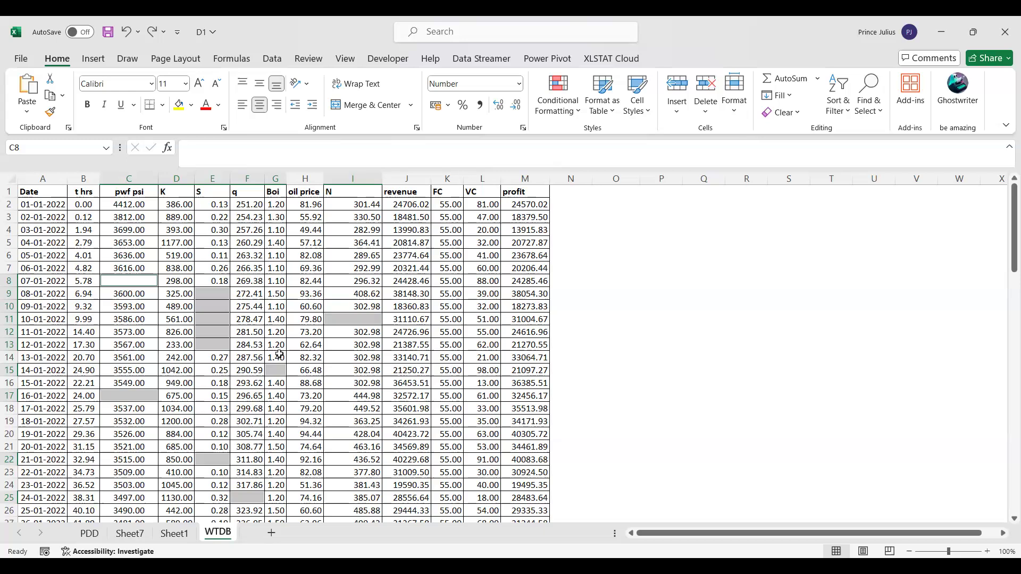
# Step: Fill all selected blank cells with the average of the two cells above each, using =AVERAGE(C6:C7) in C8
pyautogui.write('=')
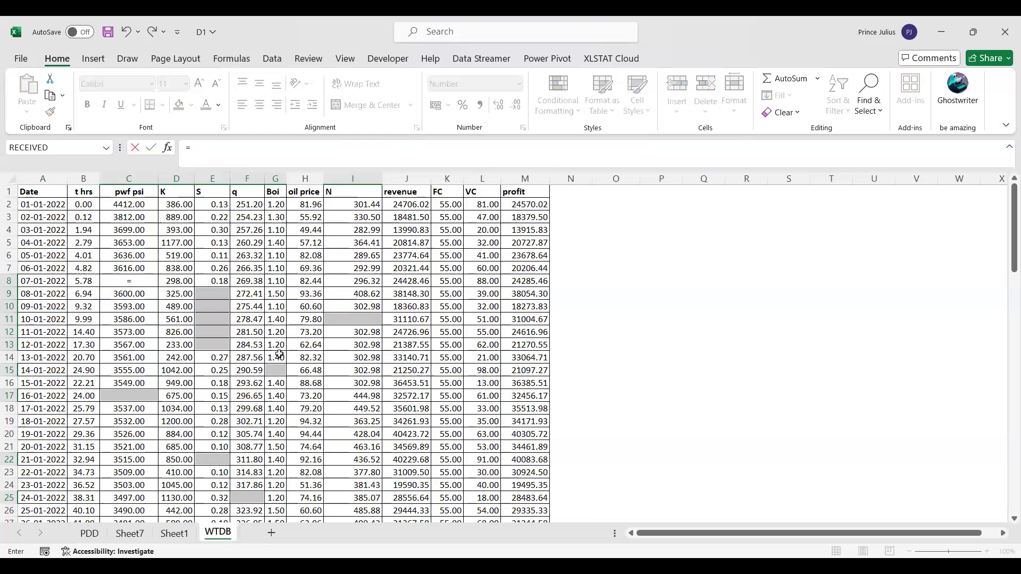
pyautogui.write('aver')
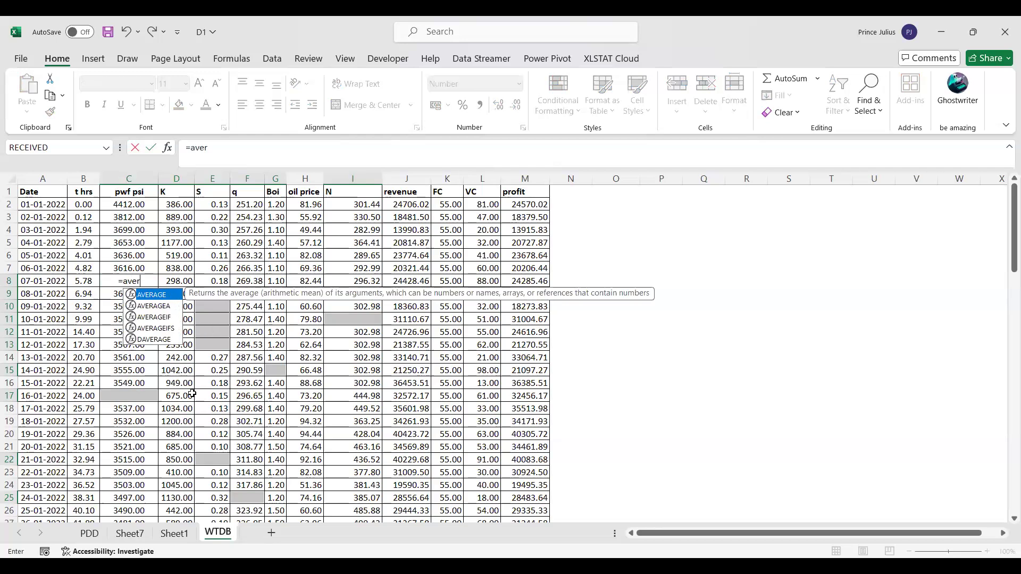
pyautogui.doubleClick(169, 296)
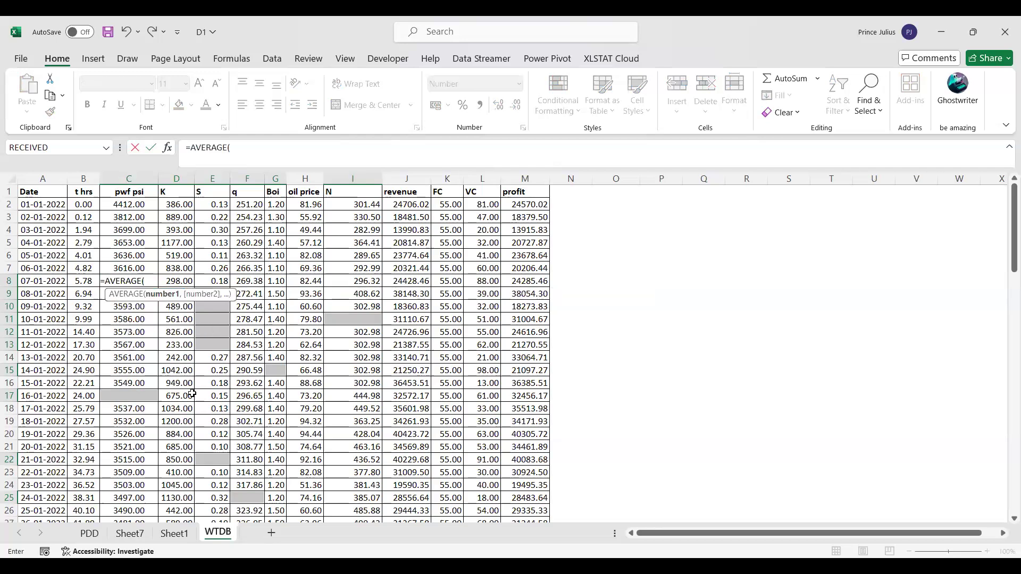
pyautogui.click(148, 253)
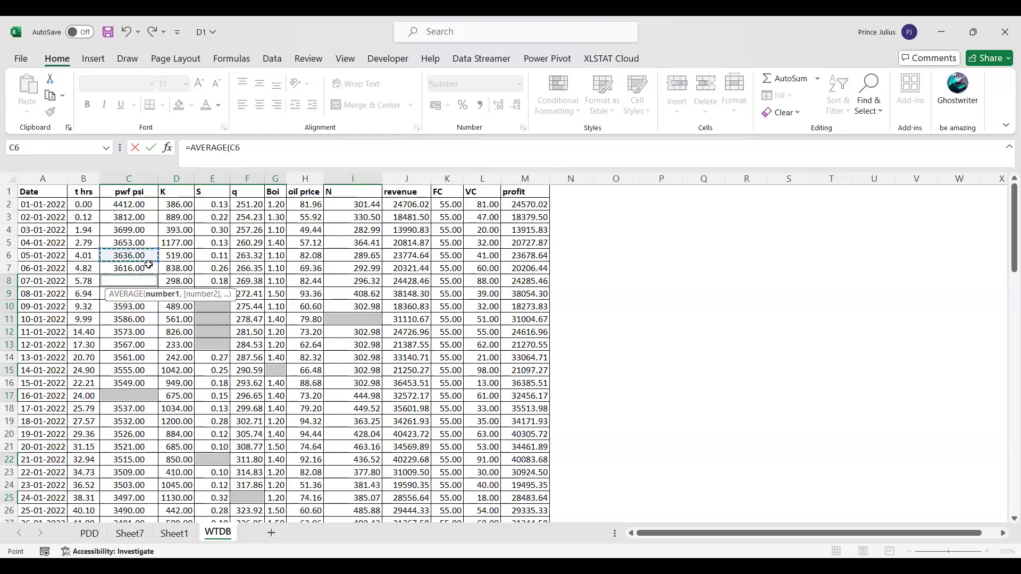
pyautogui.keyDown('shift'); pyautogui.click(148, 269); pyautogui.keyUp('shift')
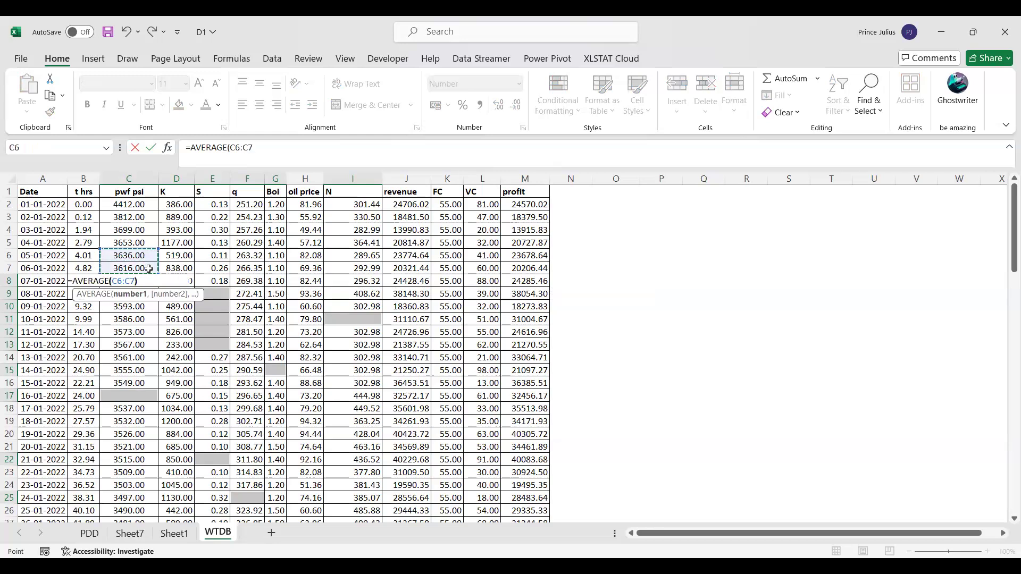
pyautogui.write(')')
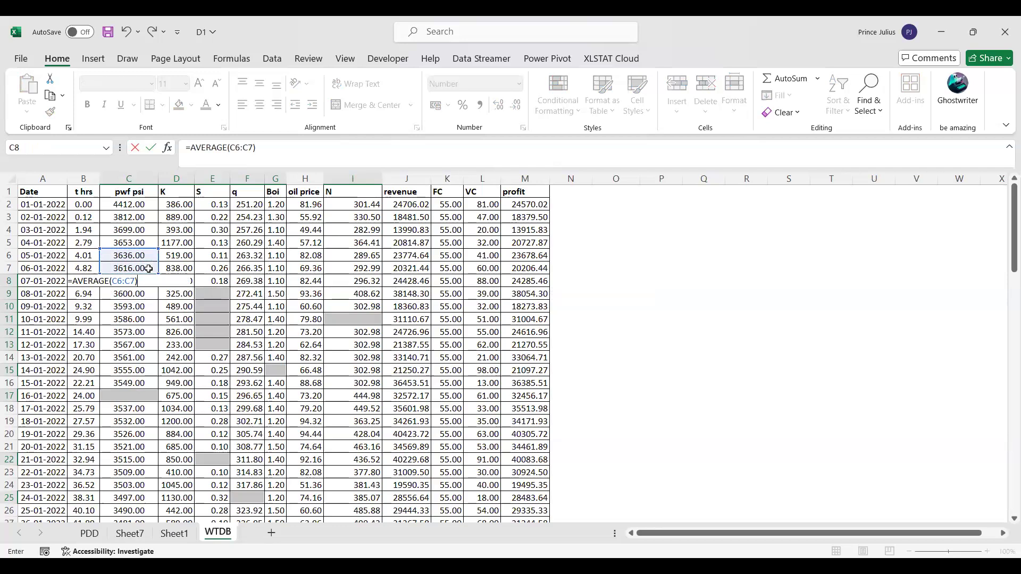
pyautogui.hotkey('ctrl', 'Return')
# Step: Review the filled-in averages down the whole WTDB table
pyautogui.scroll(-2, 246, 328)
pyautogui.scroll(-4, 246, 329)
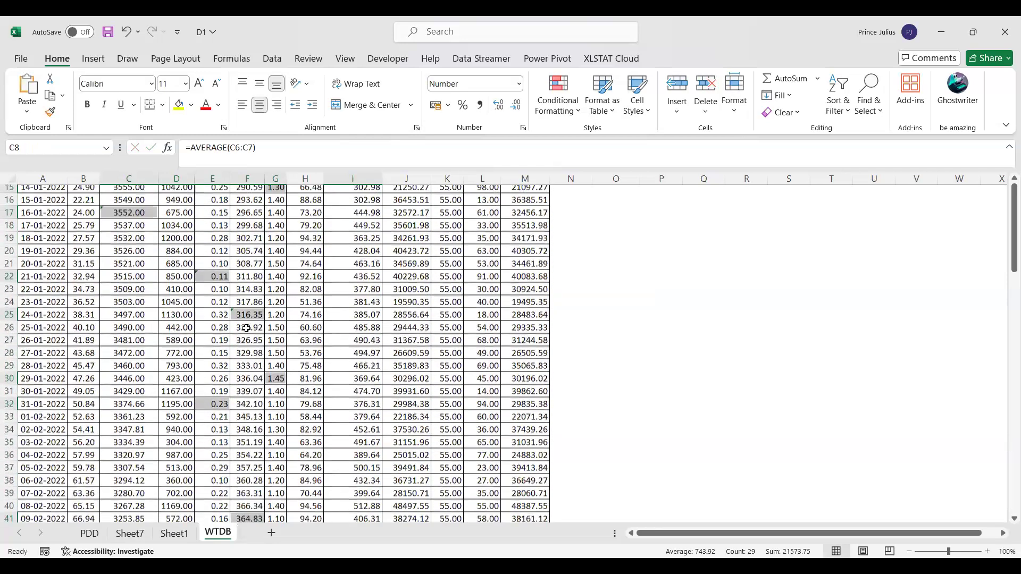
pyautogui.scroll(-8, 246, 329)
pyautogui.scroll(-6, 246, 329)
pyautogui.scroll(-3, 246, 329)
pyautogui.scroll(-3, 246, 328)
pyautogui.scroll(4, 247, 328)
pyautogui.scroll(10, 246, 329)
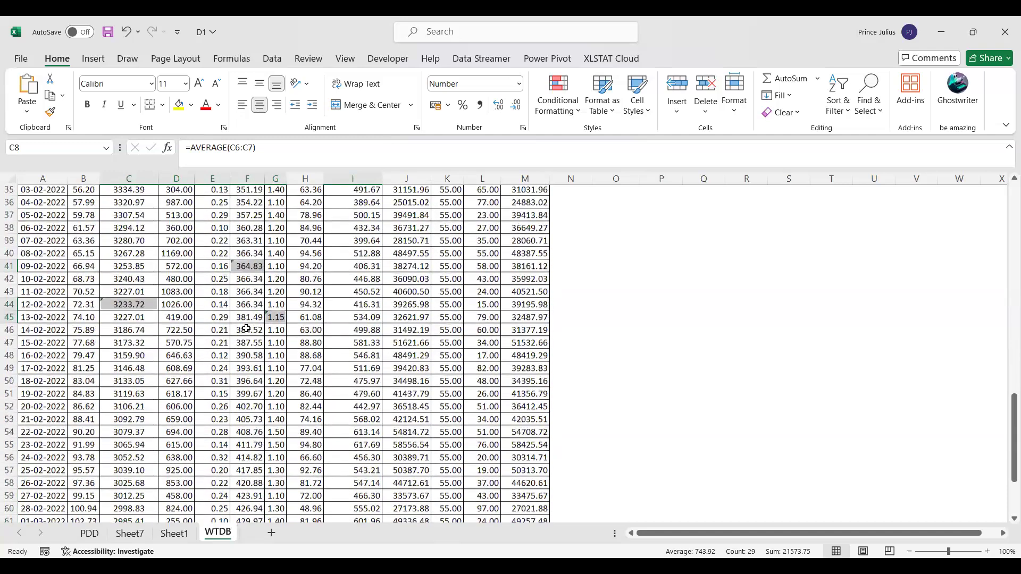
pyautogui.scroll(11, 246, 328)
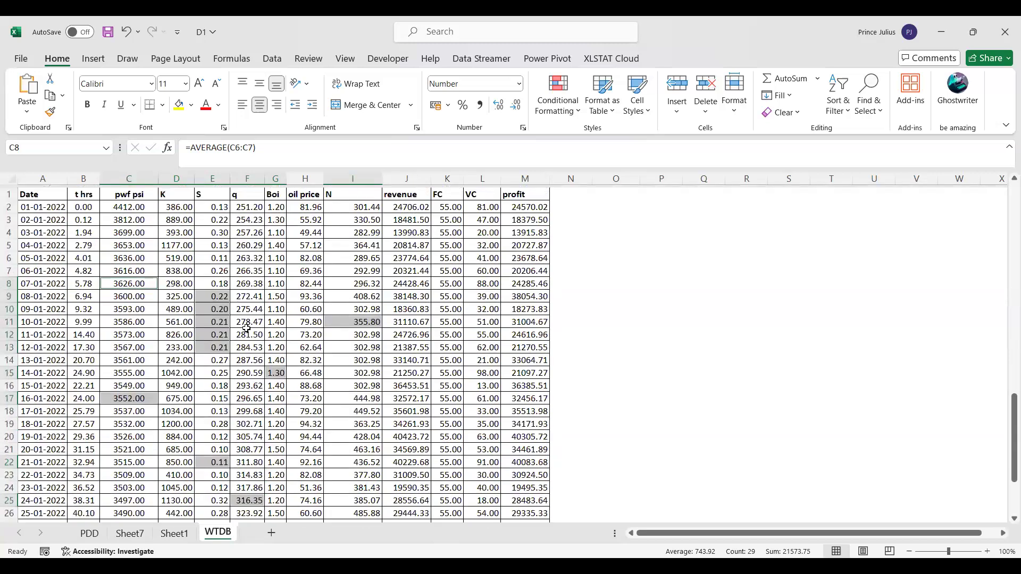
# Step: Create a PivotChart from WTDB!$A$1:$M$96 on a new worksheet and delete its empty chart, keeping only the pivot table
pyautogui.click(273, 290)
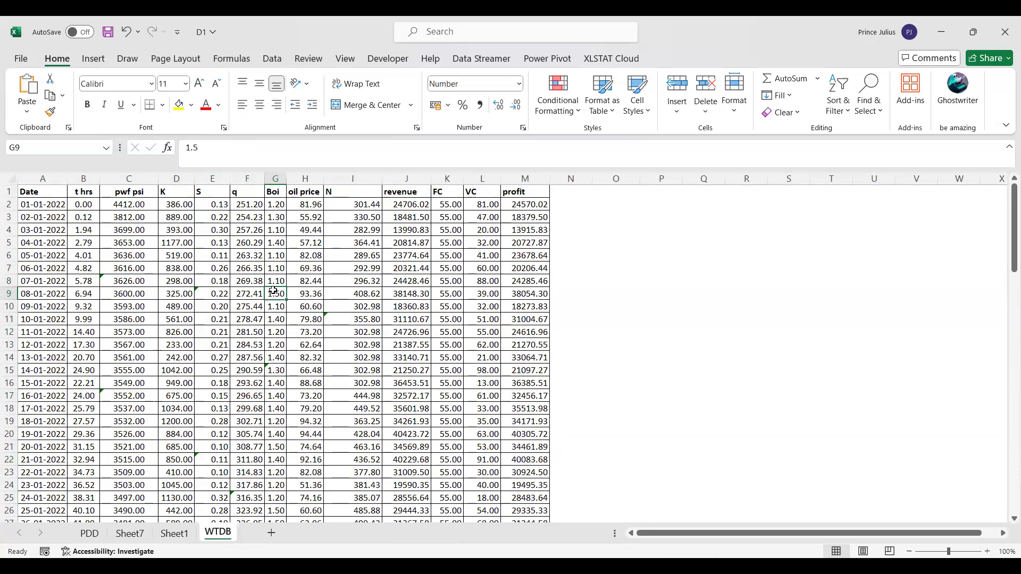
pyautogui.click(240, 278)
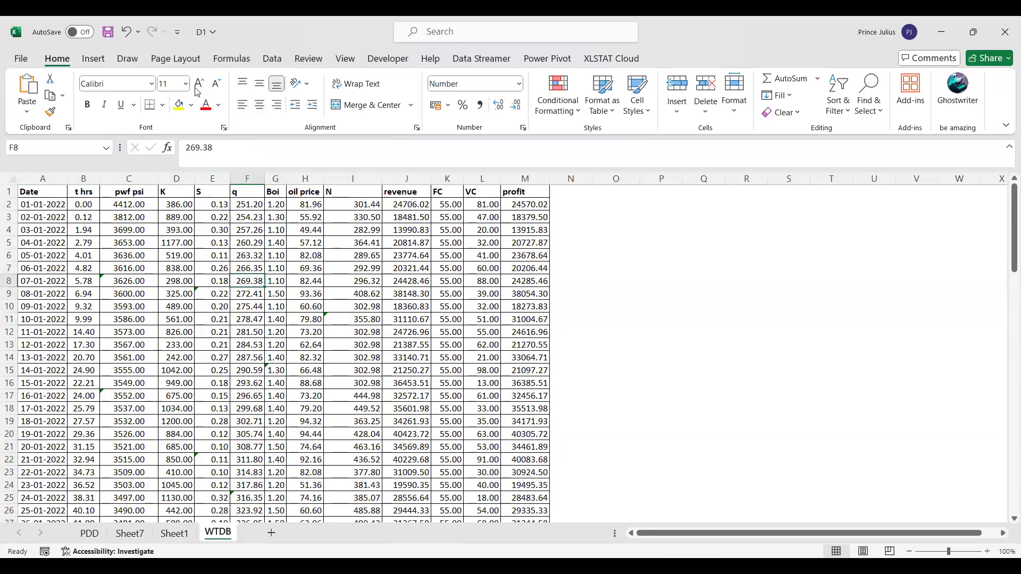
pyautogui.click(94, 60)
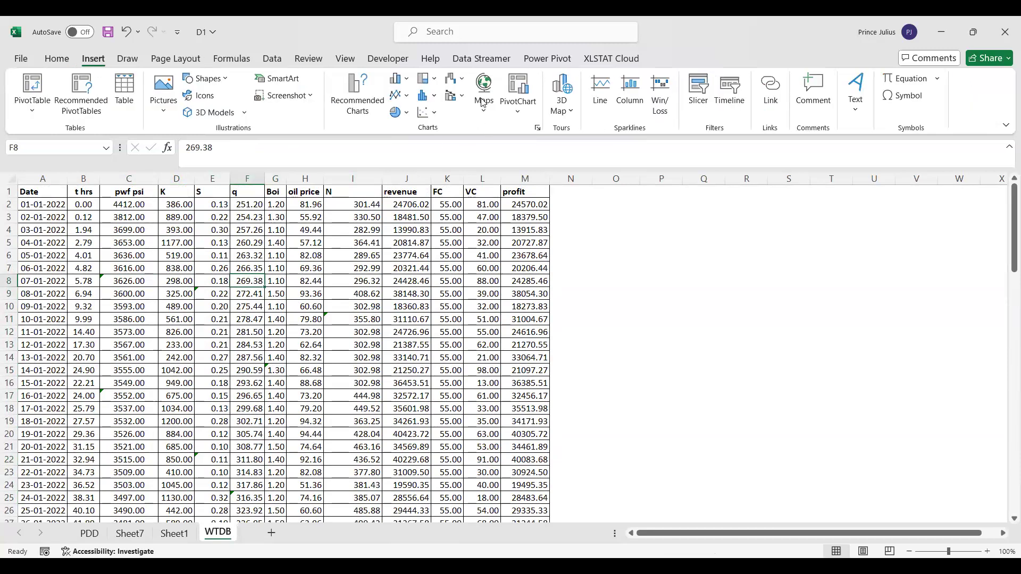
pyautogui.click(523, 81)
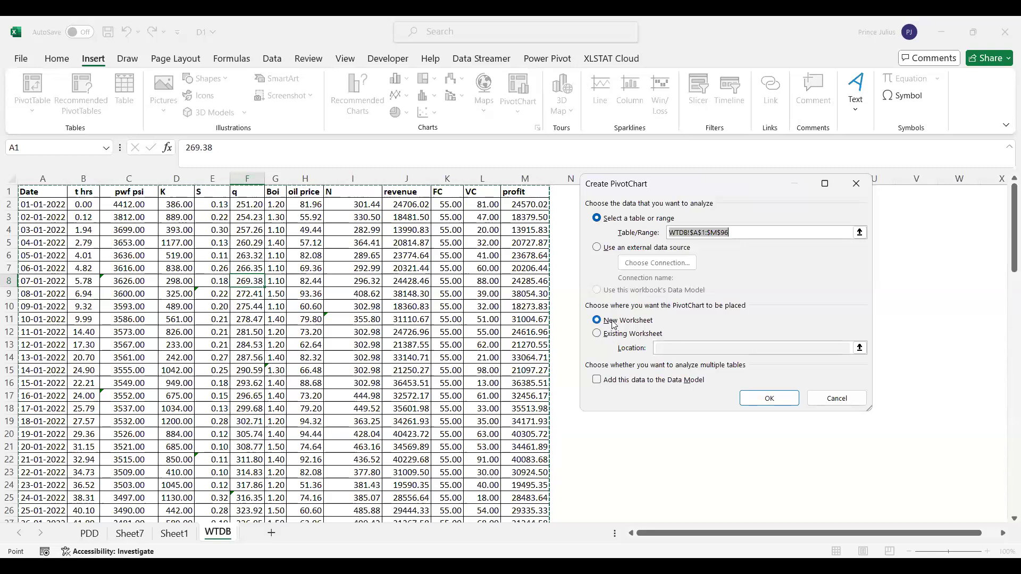
pyautogui.click(755, 396)
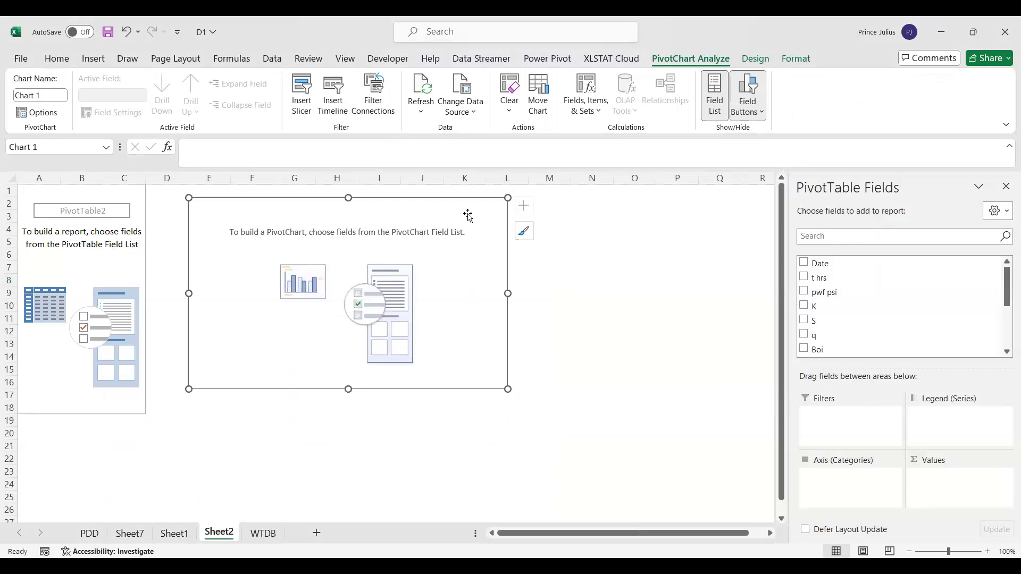
pyautogui.press('Delete')
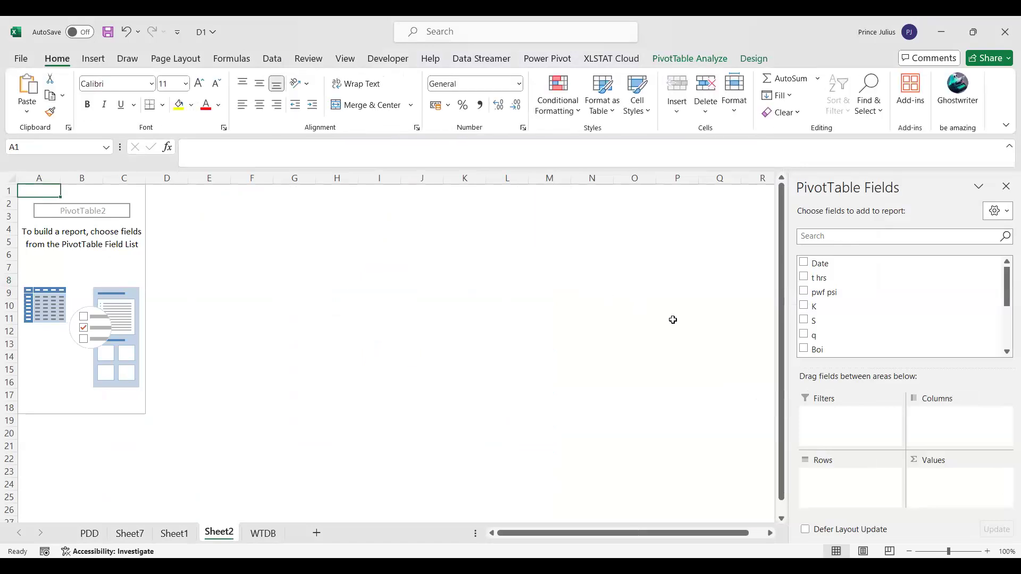
# Step: Add the S and Date fields to the pivot table as report filters
pyautogui.scroll(-3, 833, 304)
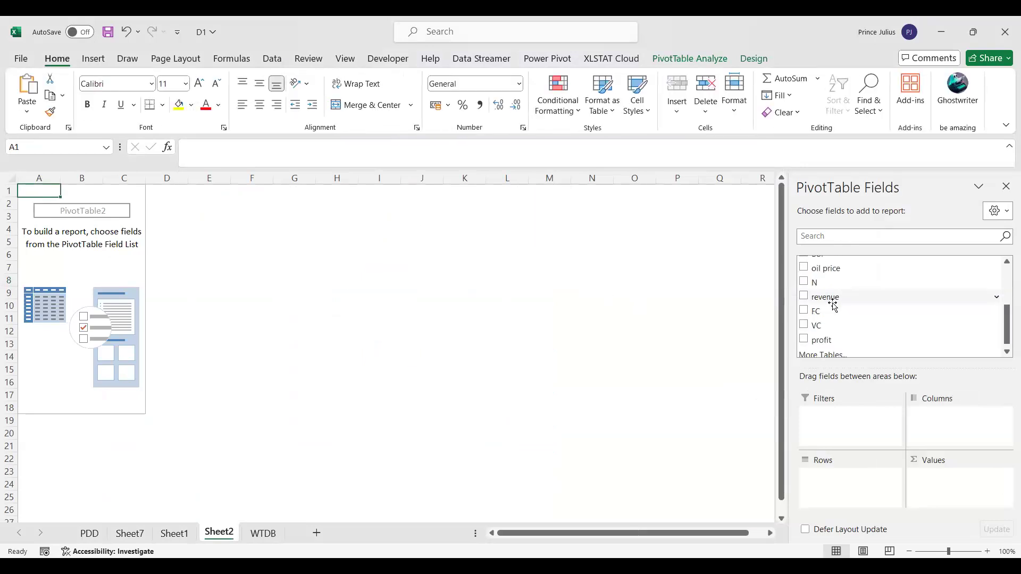
pyautogui.scroll(3, 833, 305)
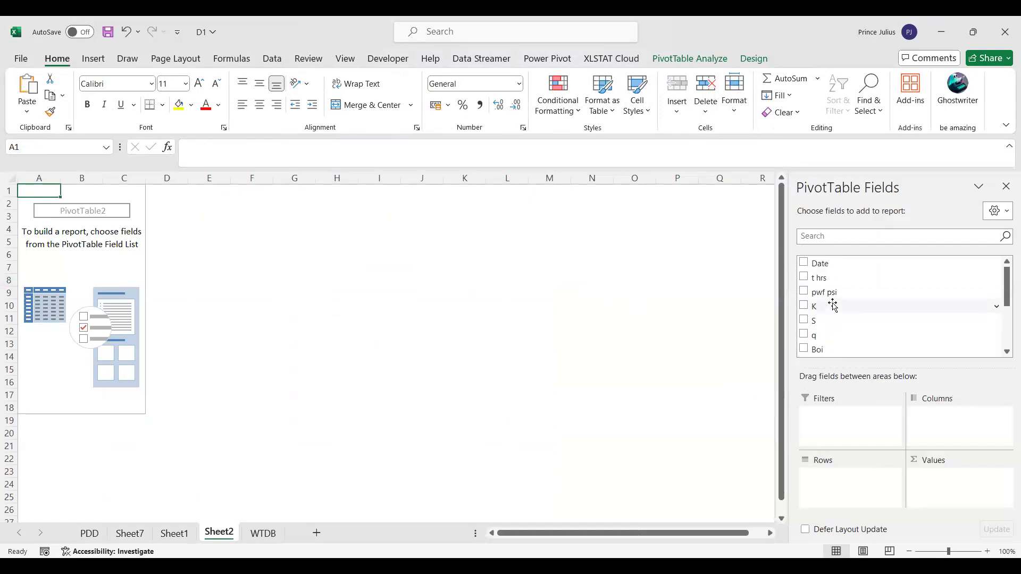
pyautogui.moveTo(827, 292); pyautogui.dragTo(857, 337)
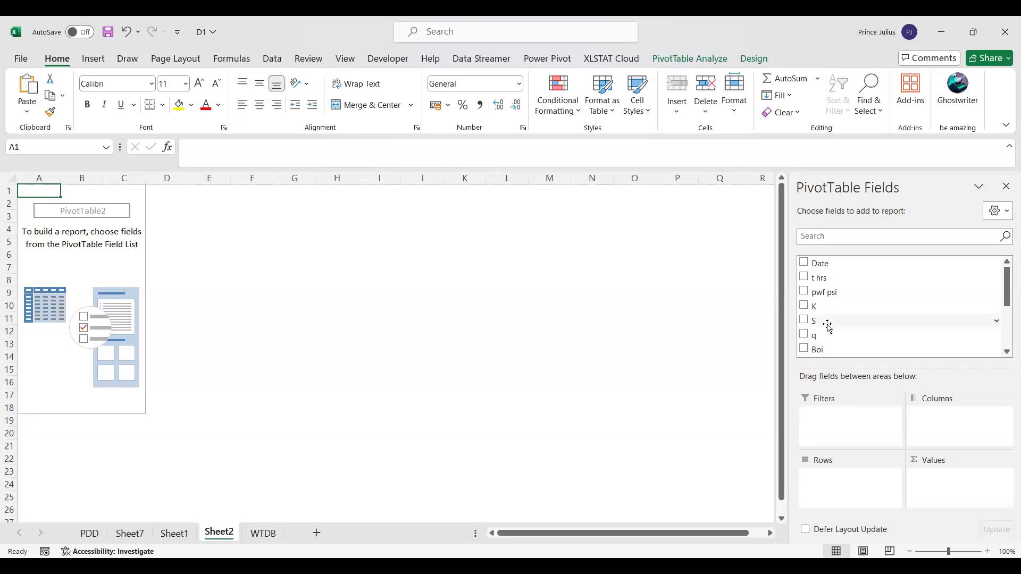
pyautogui.scroll(-3, 827, 325)
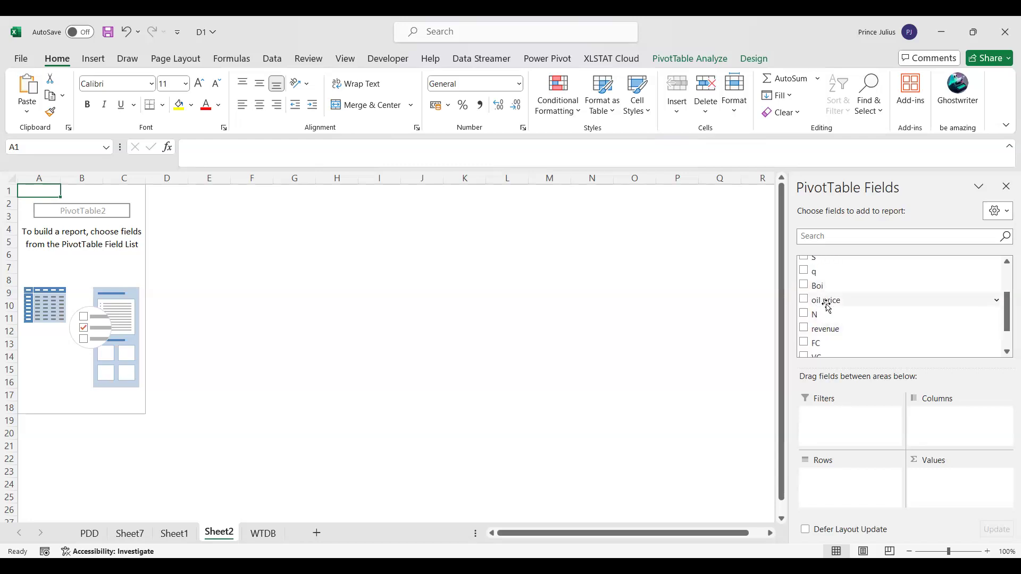
pyautogui.scroll(-1, 832, 341)
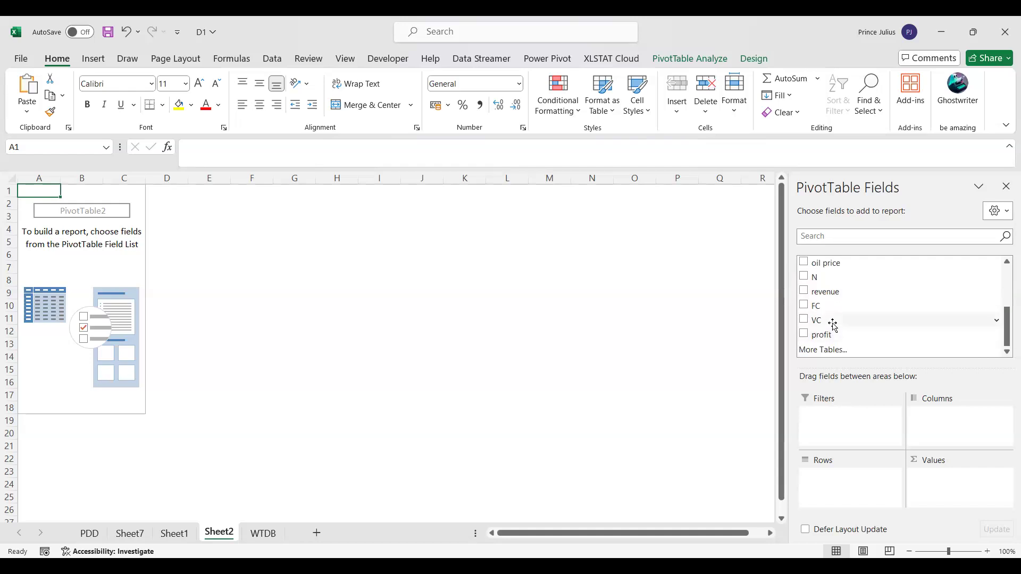
pyautogui.scroll(2, 834, 325)
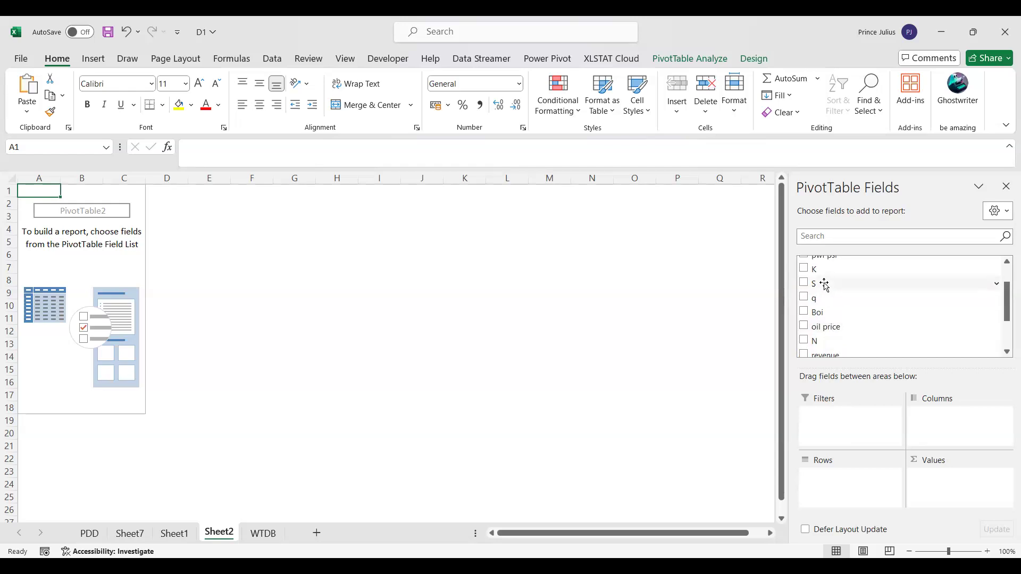
pyautogui.moveTo(825, 285); pyautogui.dragTo(828, 432)
pyautogui.scroll(2, 841, 324)
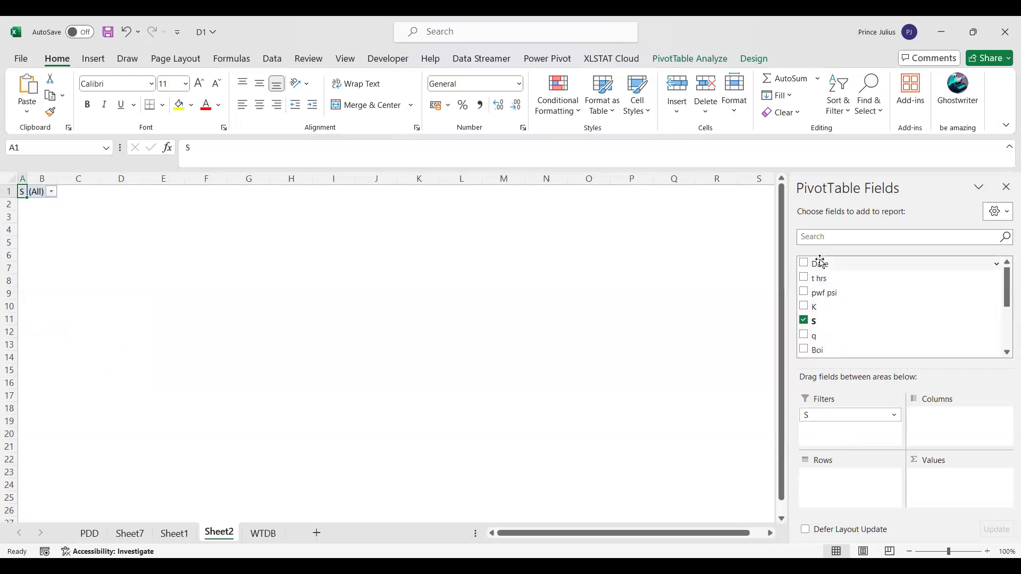
pyautogui.moveTo(821, 262); pyautogui.dragTo(828, 432)
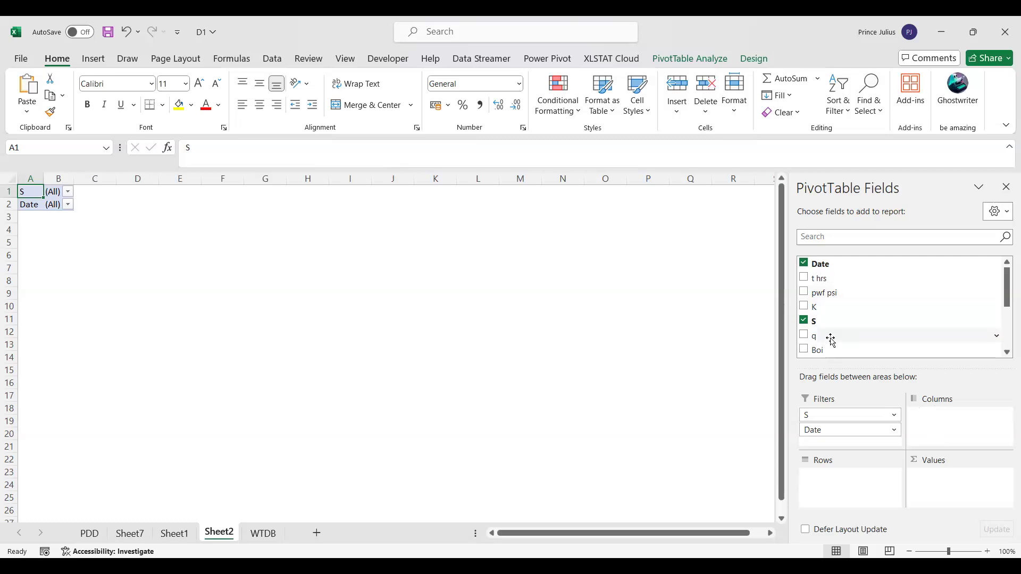
# Step: Add revenue to the pivot table values as a sum and place pwf psi in the rows
pyautogui.scroll(-3, 834, 325)
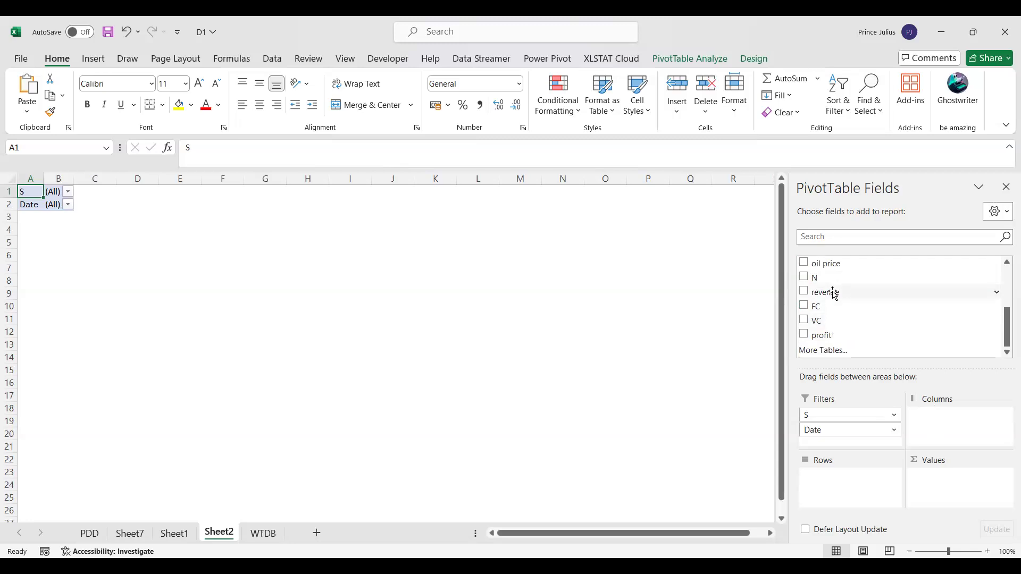
pyautogui.moveTo(834, 293); pyautogui.dragTo(942, 480)
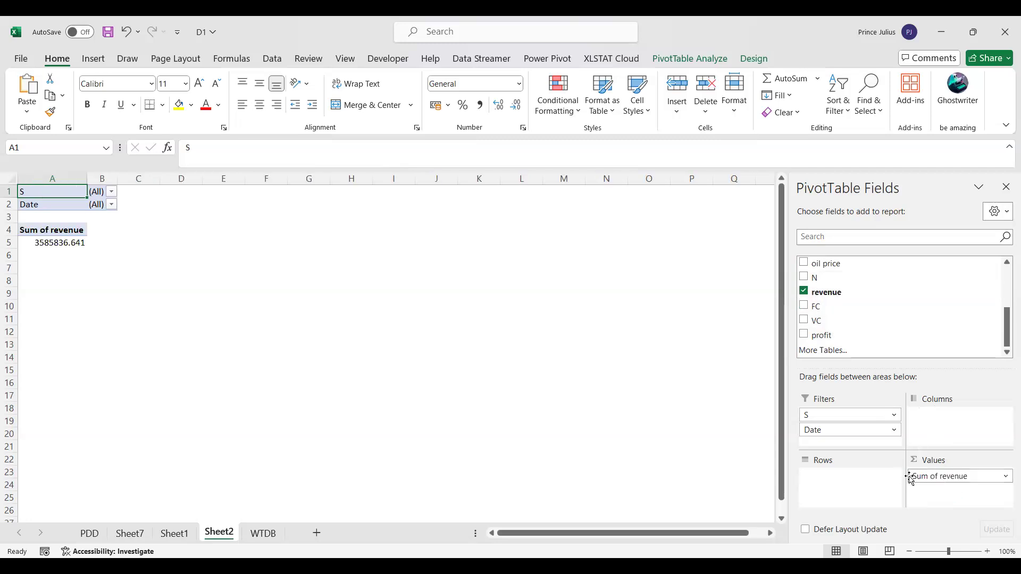
pyautogui.scroll(1, 831, 296)
pyautogui.scroll(2, 831, 296)
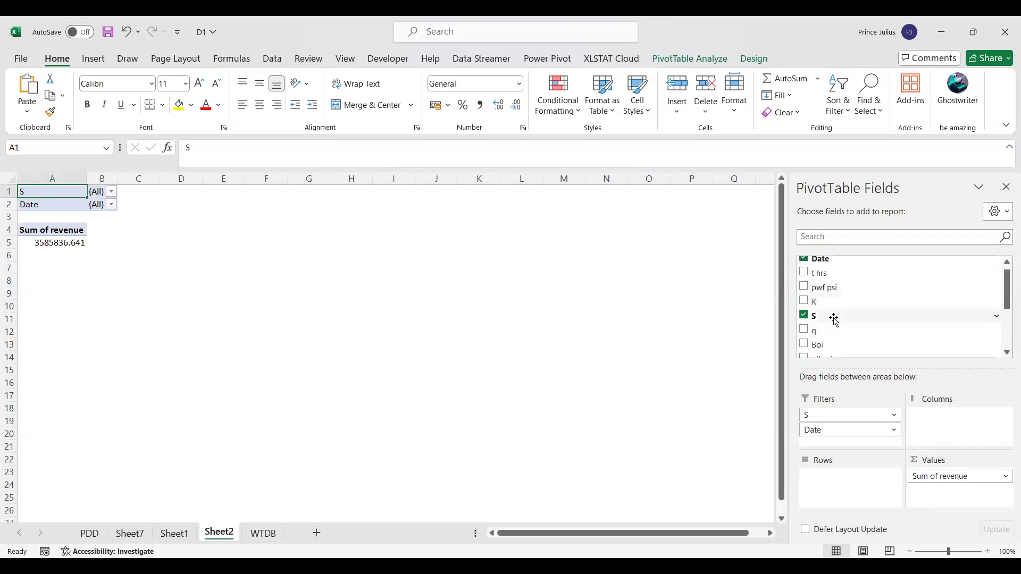
pyautogui.moveTo(831, 290); pyautogui.dragTo(832, 348)
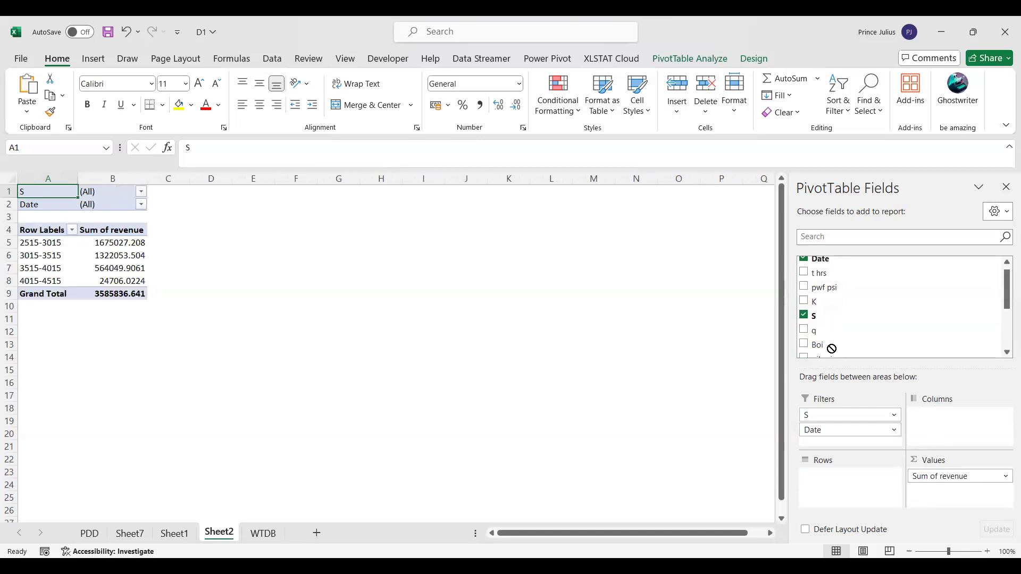
# Step: Try to ungroup the pwf psi row ranges in the pivot table
pyautogui.click(30, 242)
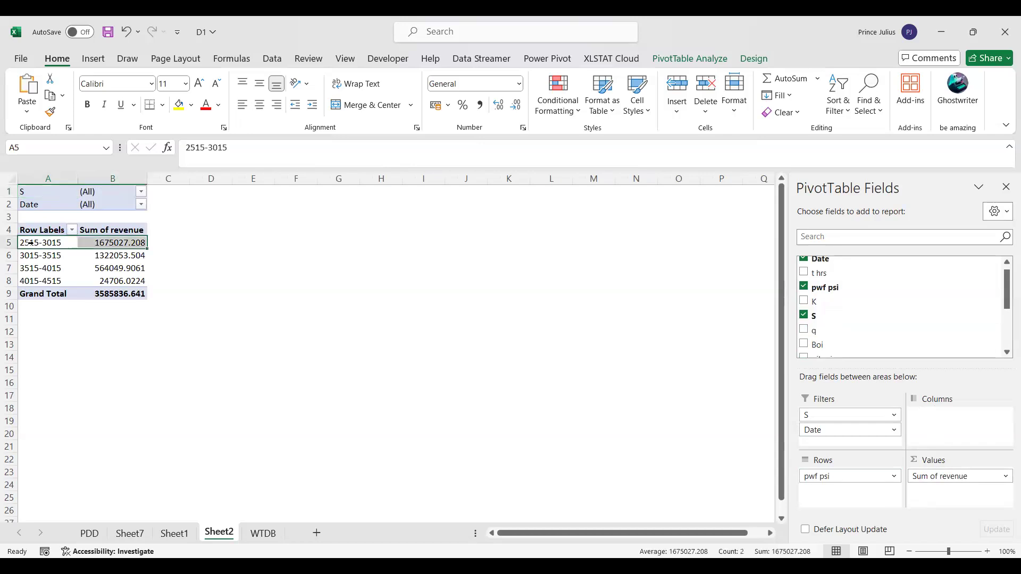
pyautogui.rightClick(36, 246)
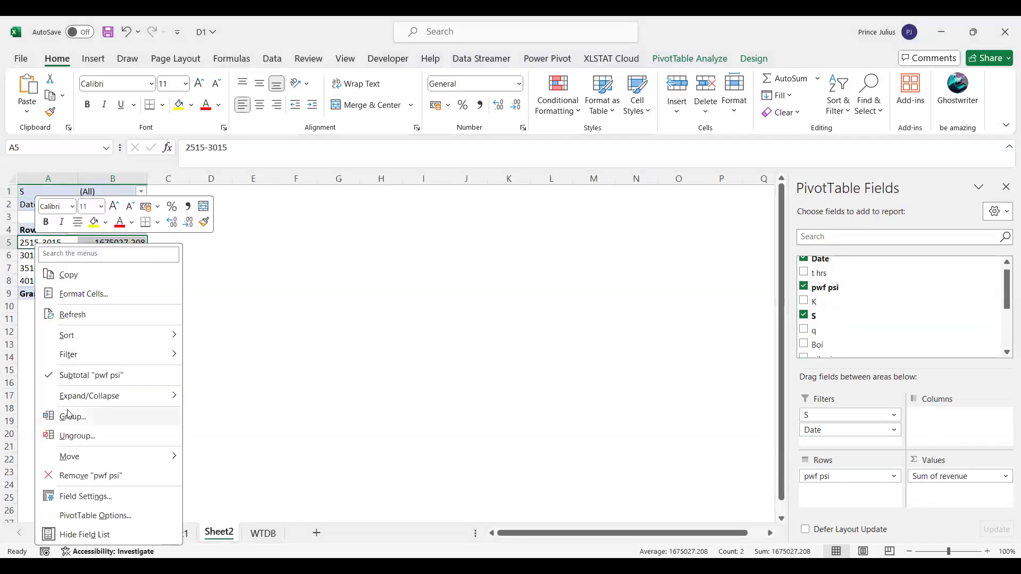
pyautogui.click(77, 436)
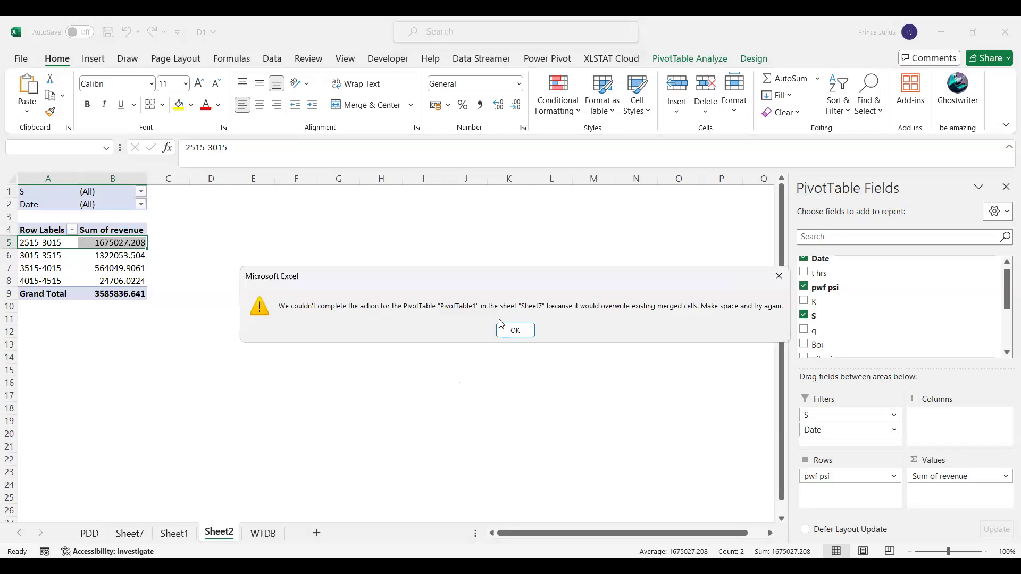
pyautogui.click(515, 330)
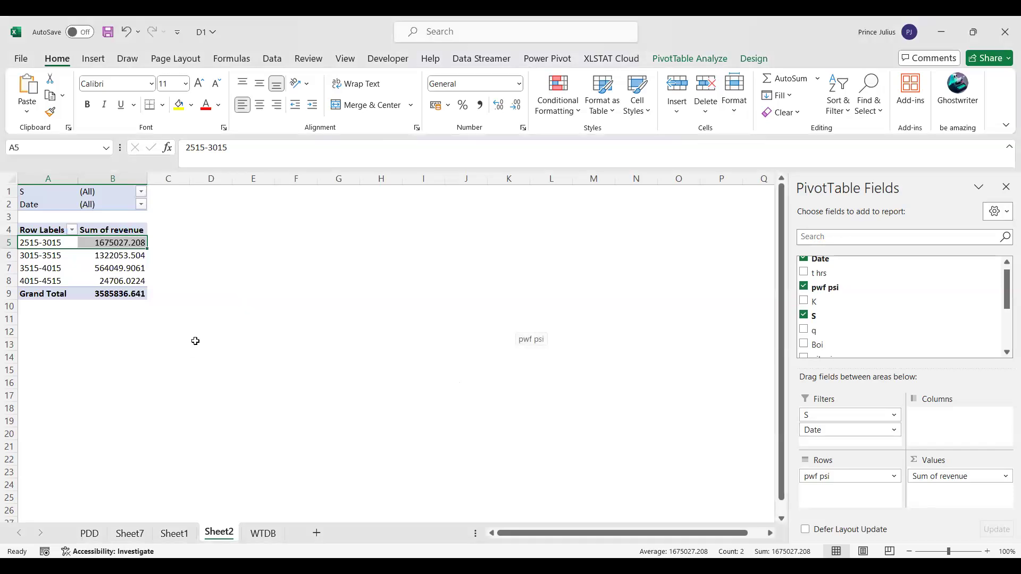
# Step: Try to regroup the pwf psi row labels with a different interval, keeping the range end at 4412
pyautogui.rightClick(18, 244)
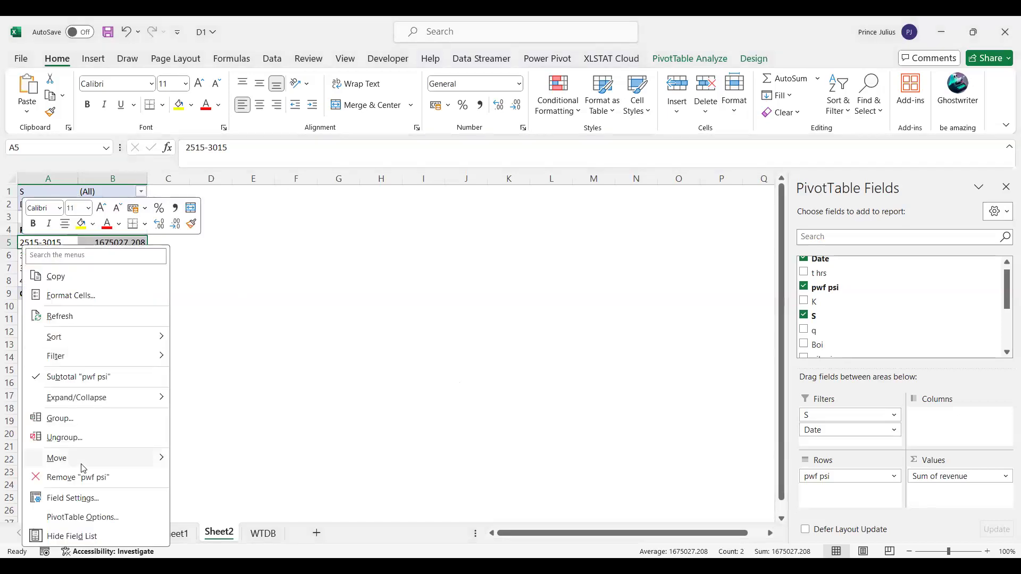
pyautogui.click(78, 423)
pyautogui.click(91, 431)
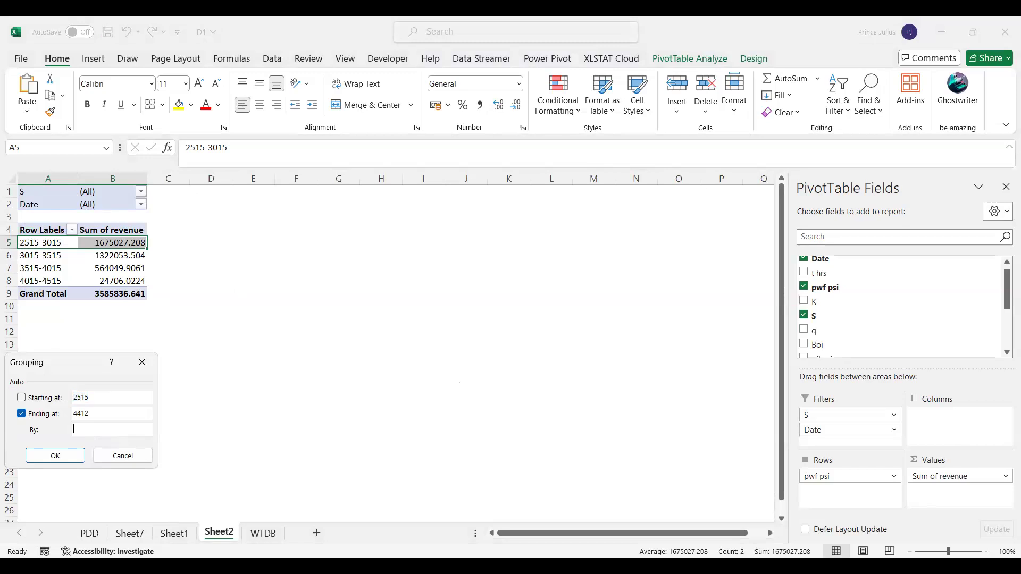
pyautogui.press('Return')
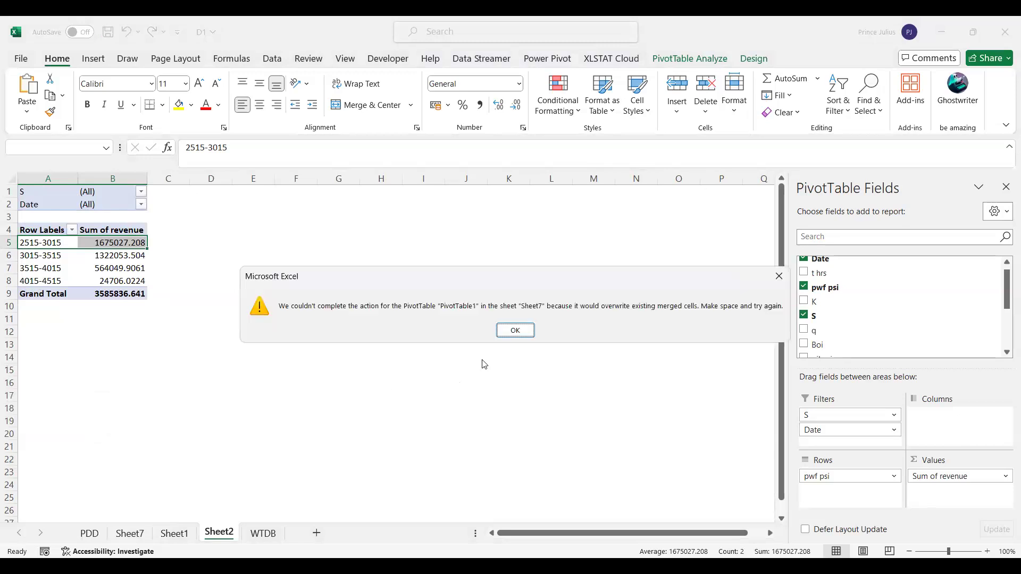
pyautogui.click(521, 334)
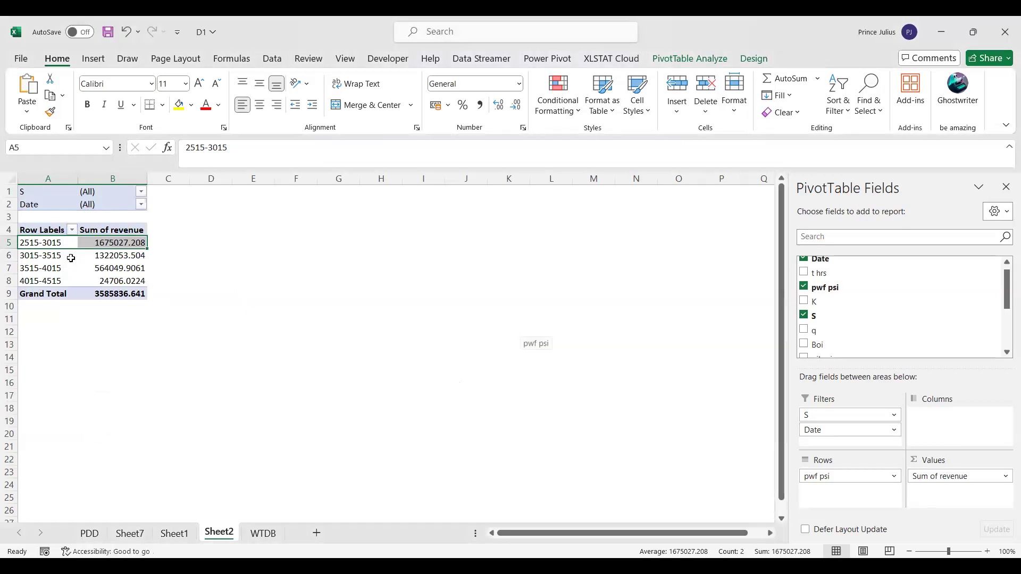
# Step: Retry ungrouping the pwf psi row labels, starting from the 2515-3015 range
pyautogui.click(57, 260)
pyautogui.click(34, 266)
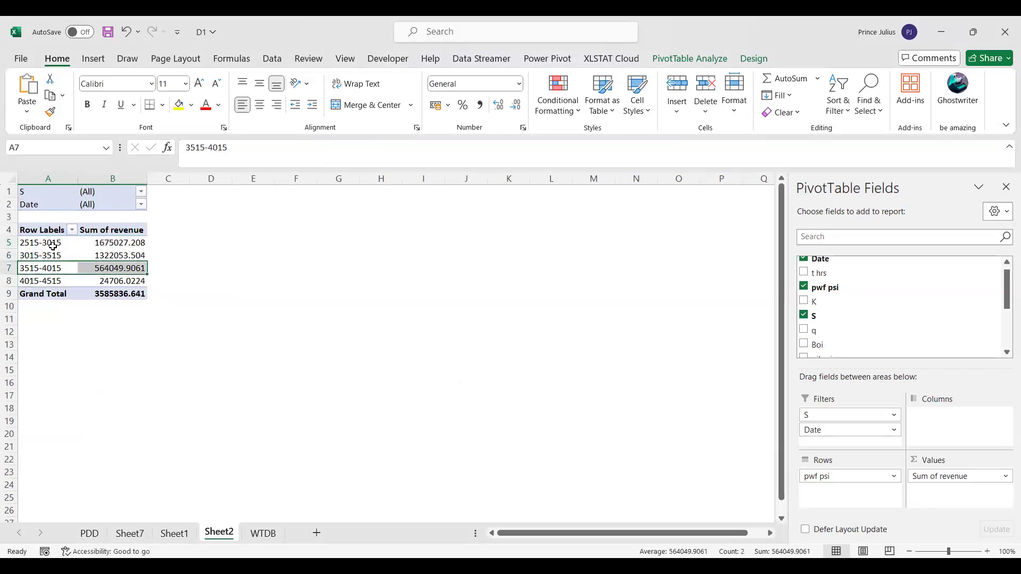
pyautogui.click(53, 246)
pyautogui.rightClick(47, 243)
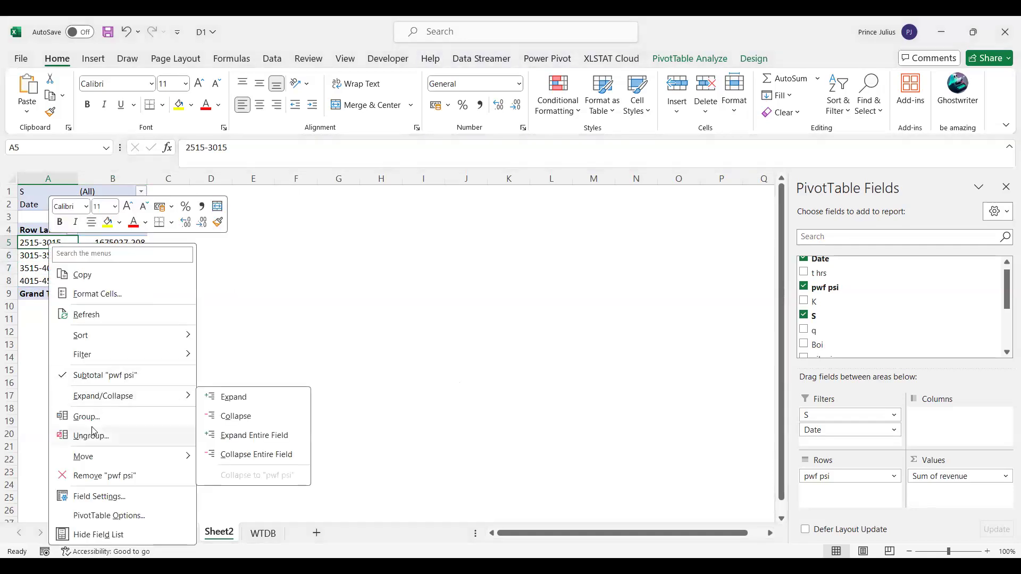
pyautogui.click(92, 440)
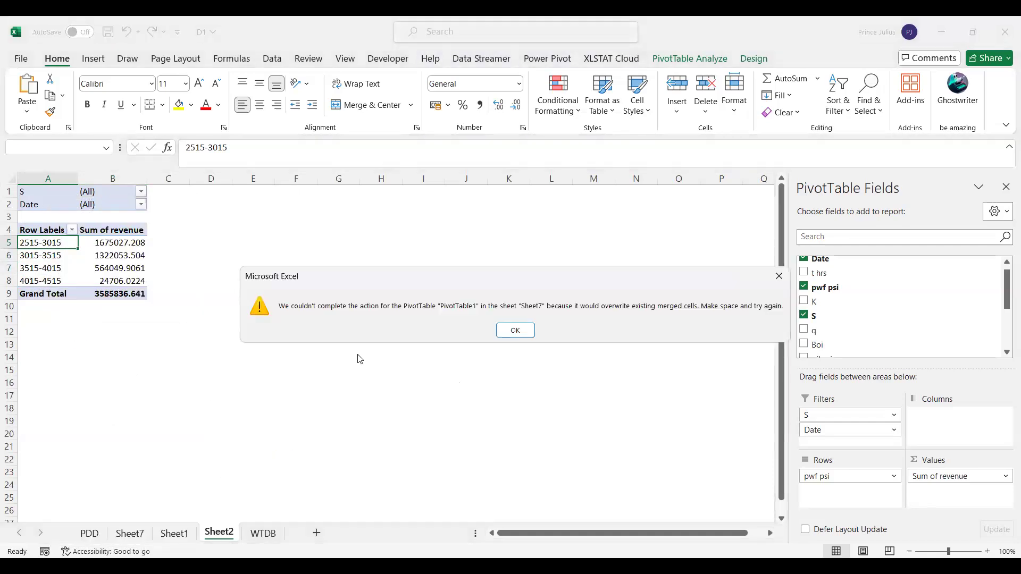
pyautogui.click(524, 332)
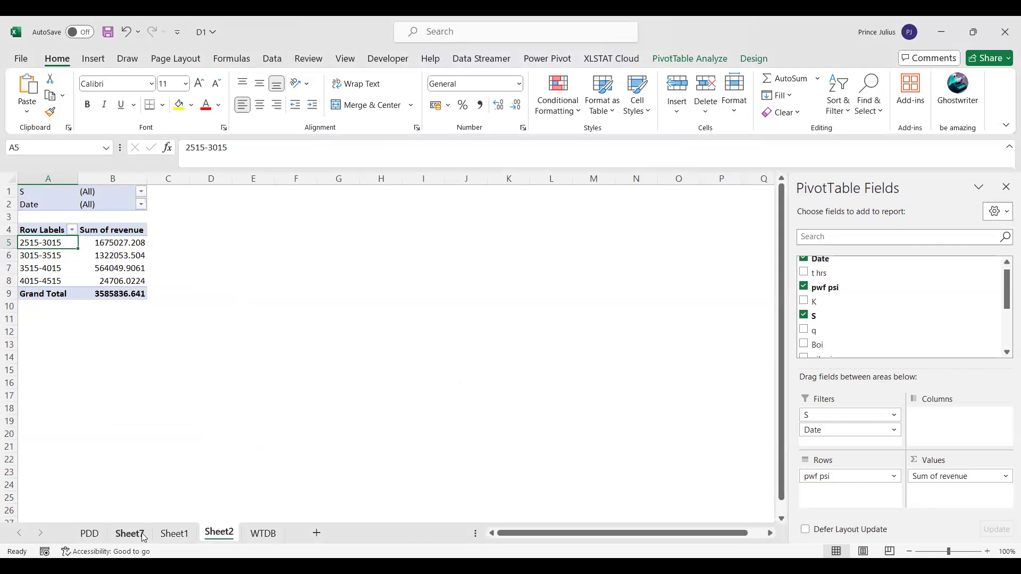
# Step: Delete the Sheet7 dashboard worksheet from the workbook
pyautogui.click(139, 536)
pyautogui.rightClick(139, 536)
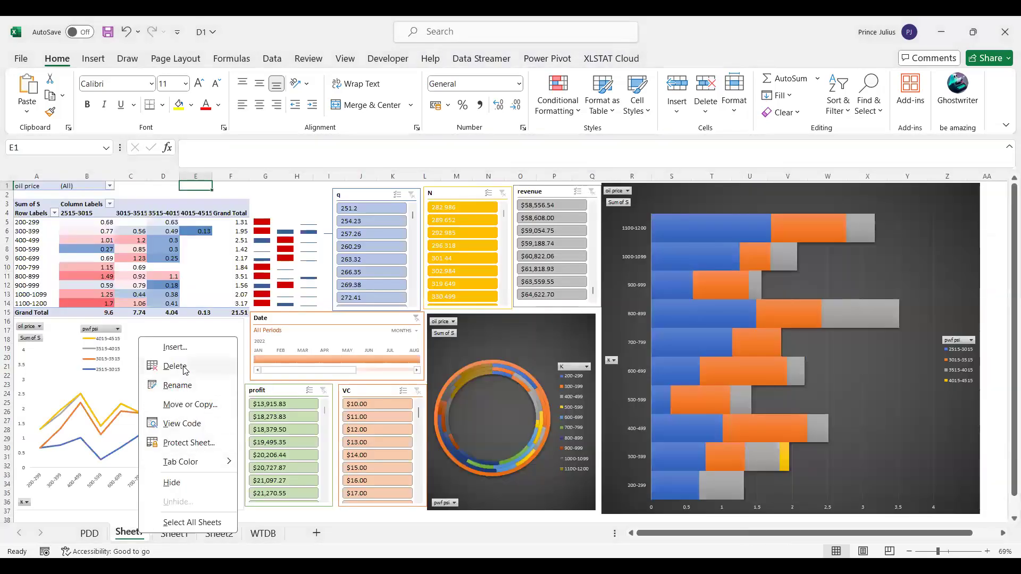
pyautogui.click(184, 367)
pyautogui.click(481, 332)
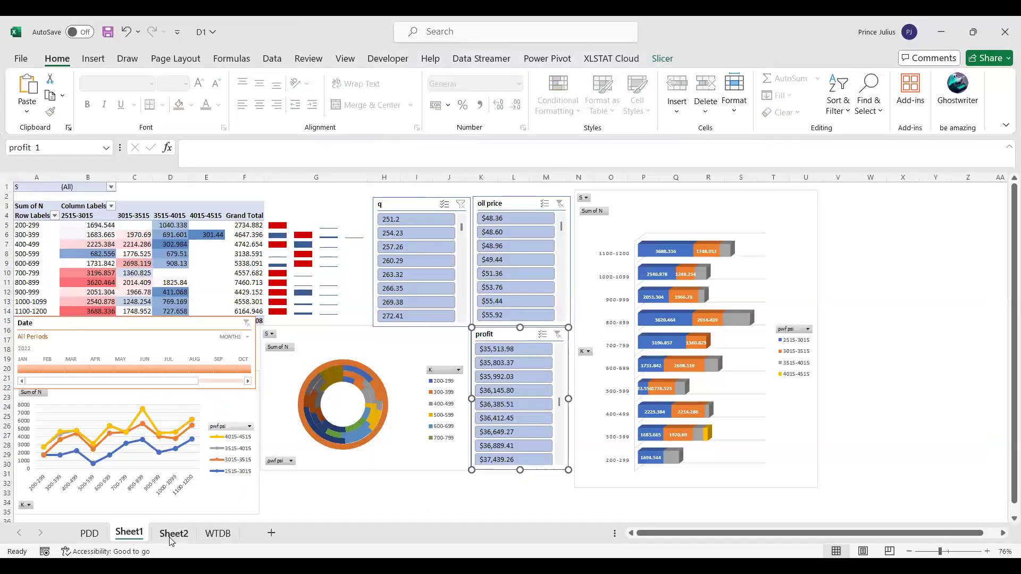
# Step: Ungroup the pwf psi row labels in the Sheet2 pivot table and review the individual pressure rows
pyautogui.click(172, 533)
pyautogui.rightClick(44, 243)
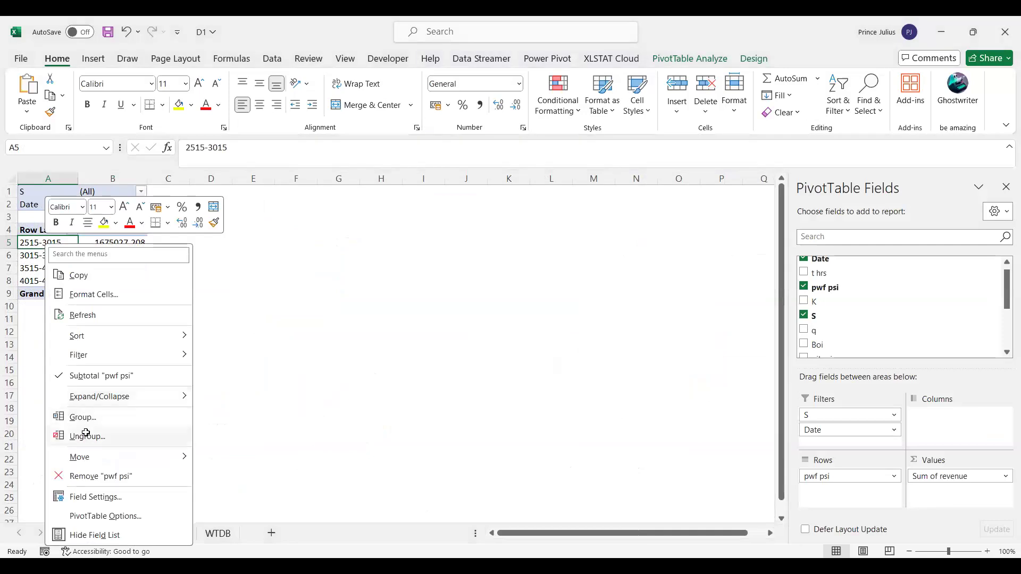
pyautogui.click(88, 437)
pyautogui.scroll(-5, 235, 375)
pyautogui.scroll(-17, 236, 375)
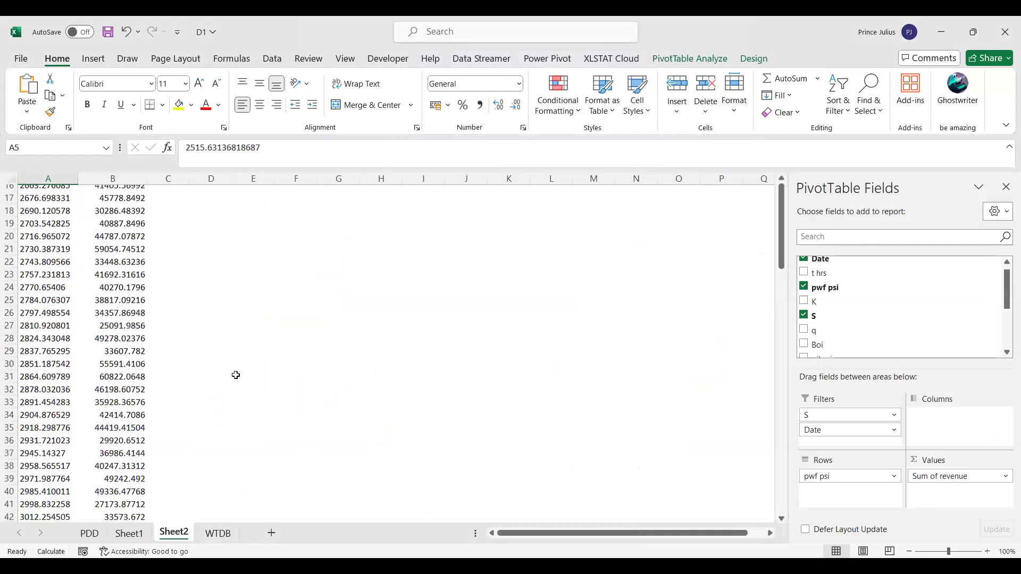
pyautogui.scroll(-7, 235, 375)
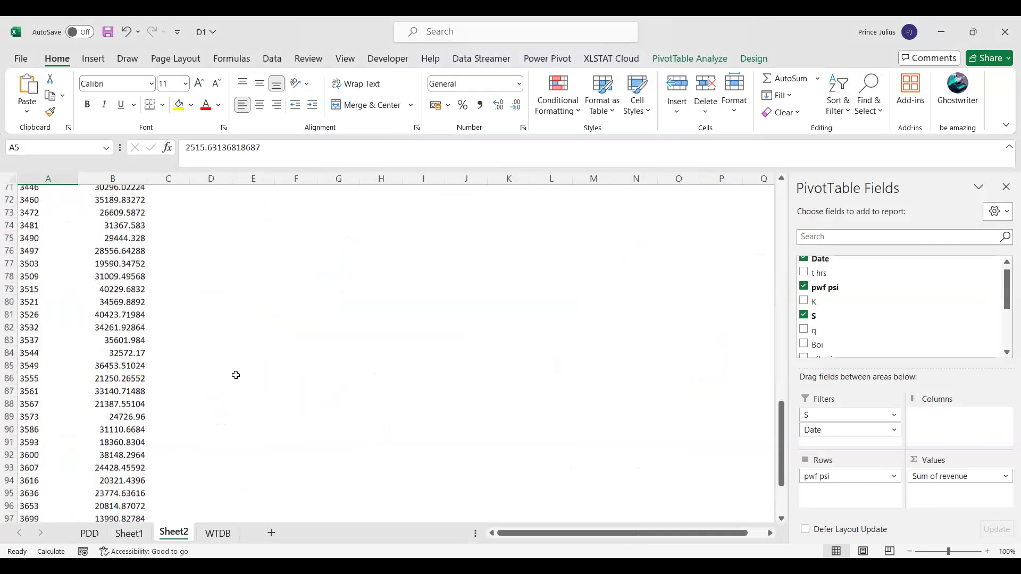
pyautogui.scroll(6, 236, 375)
pyautogui.scroll(20, 236, 375)
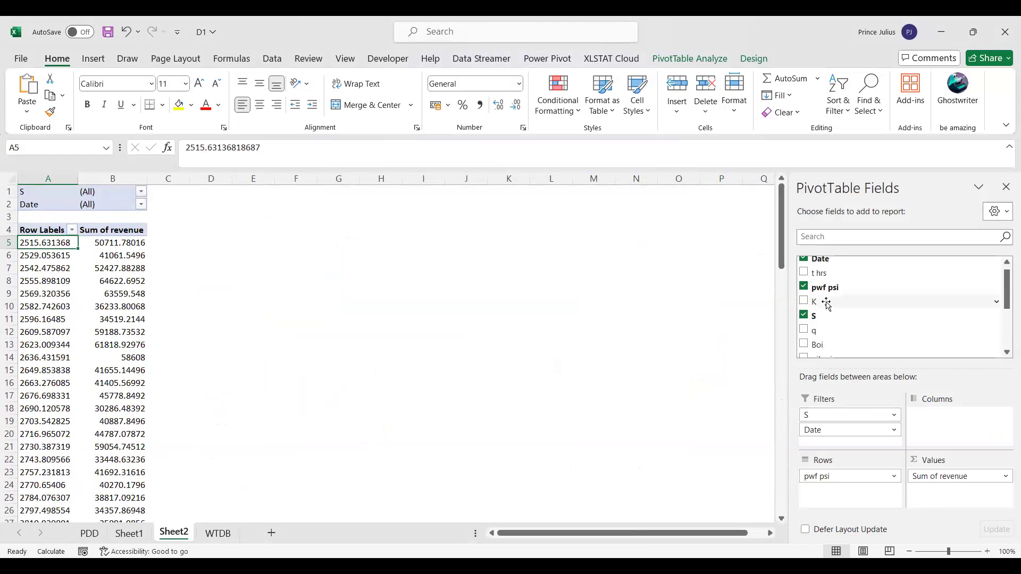
# Step: Add the K field to the pivot table's columns and look through the remaining fields
pyautogui.moveTo(824, 304); pyautogui.dragTo(947, 425)
pyautogui.scroll(-1, 686, 411)
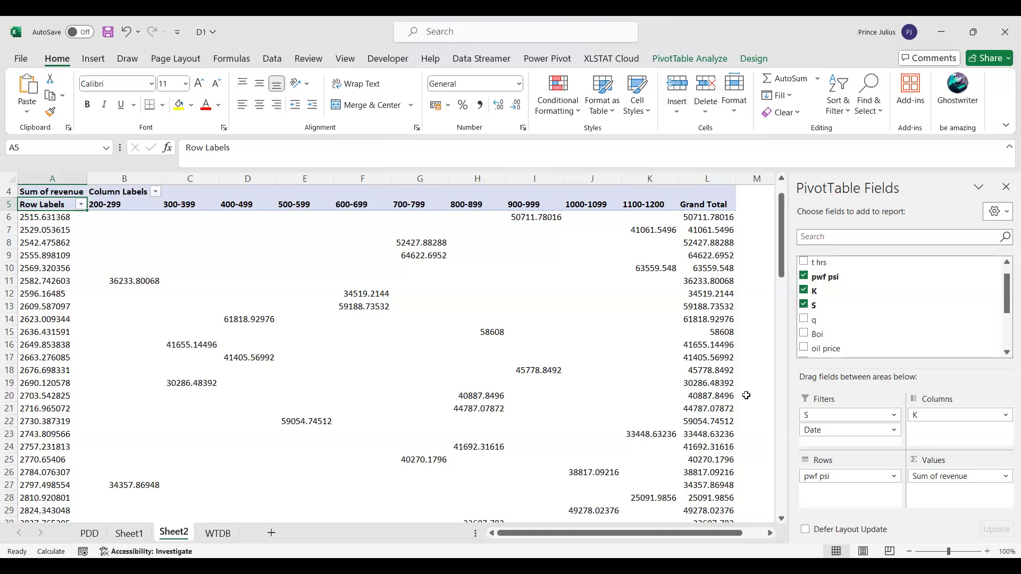
pyautogui.scroll(-2, 839, 309)
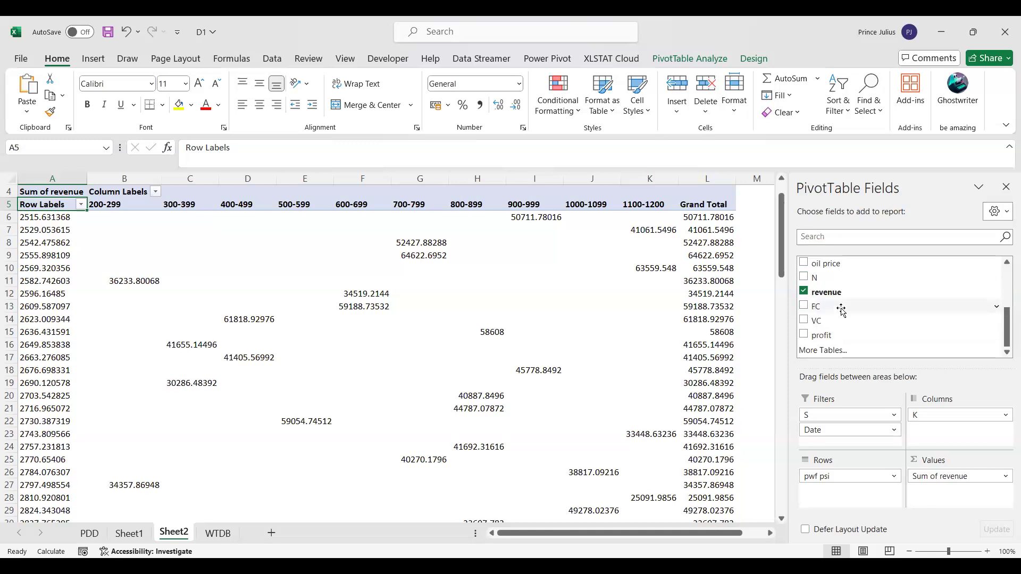
pyautogui.scroll(1, 841, 311)
pyautogui.scroll(3, 841, 311)
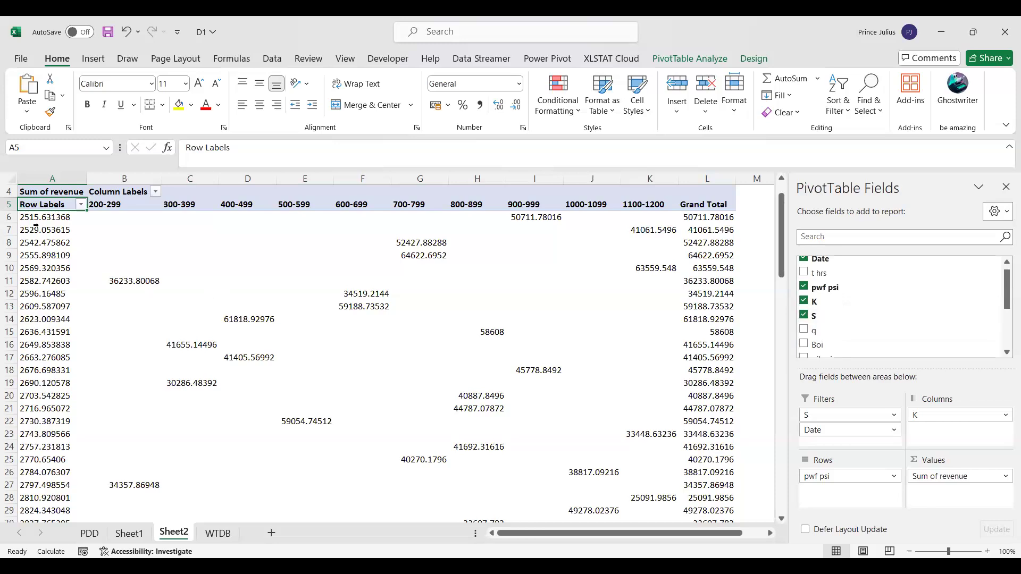
# Step: Examine how revenue is distributed across the individual pwf psi rows and the K range columns of the pivot table
pyautogui.moveTo(35, 224); pyautogui.dragTo(707, 446)
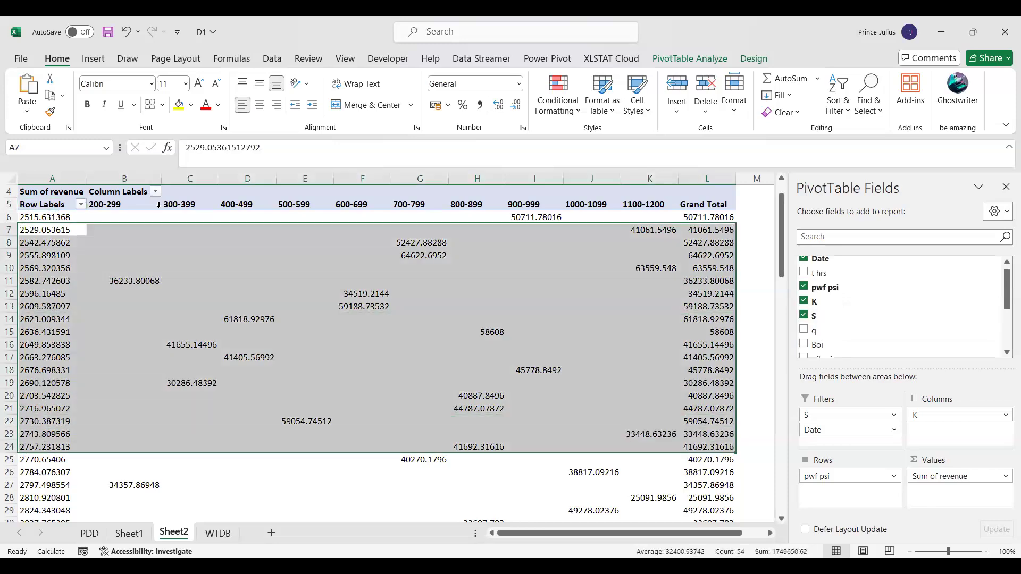
pyautogui.moveTo(143, 204); pyautogui.dragTo(223, 207)
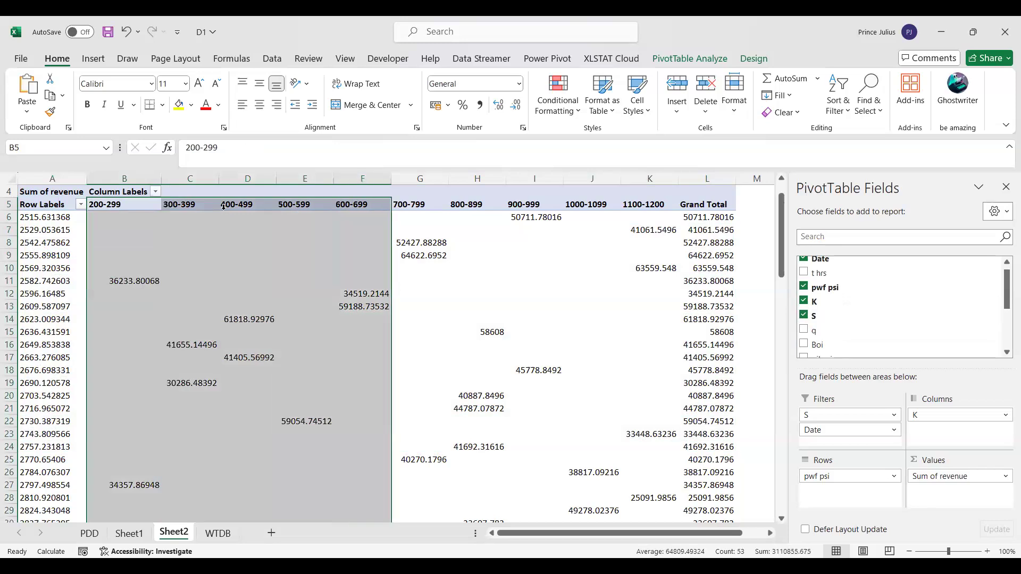
pyautogui.moveTo(140, 207); pyautogui.dragTo(119, 203)
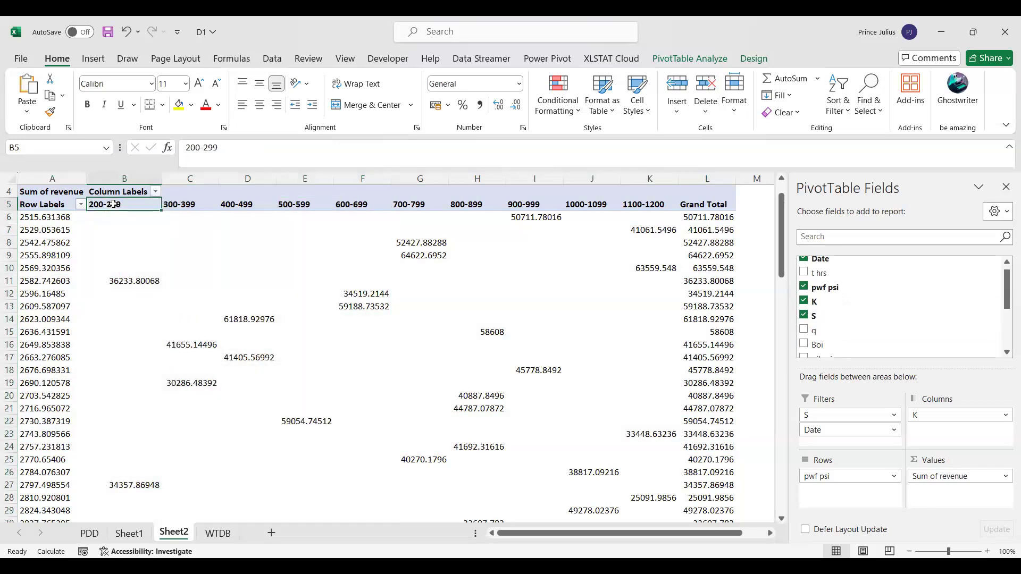
pyautogui.scroll(-3, 260, 343)
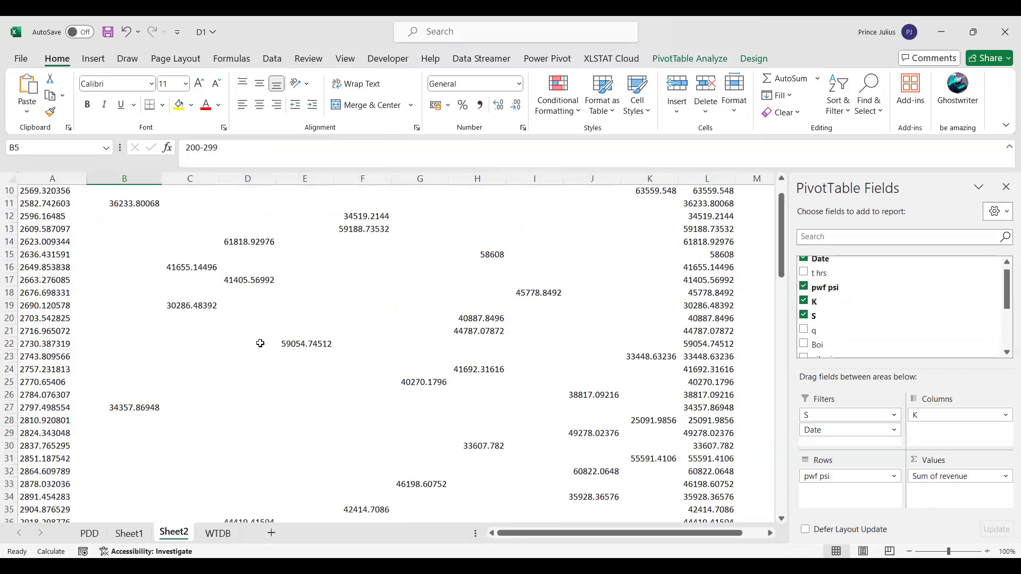
pyautogui.scroll(3, 45, 293)
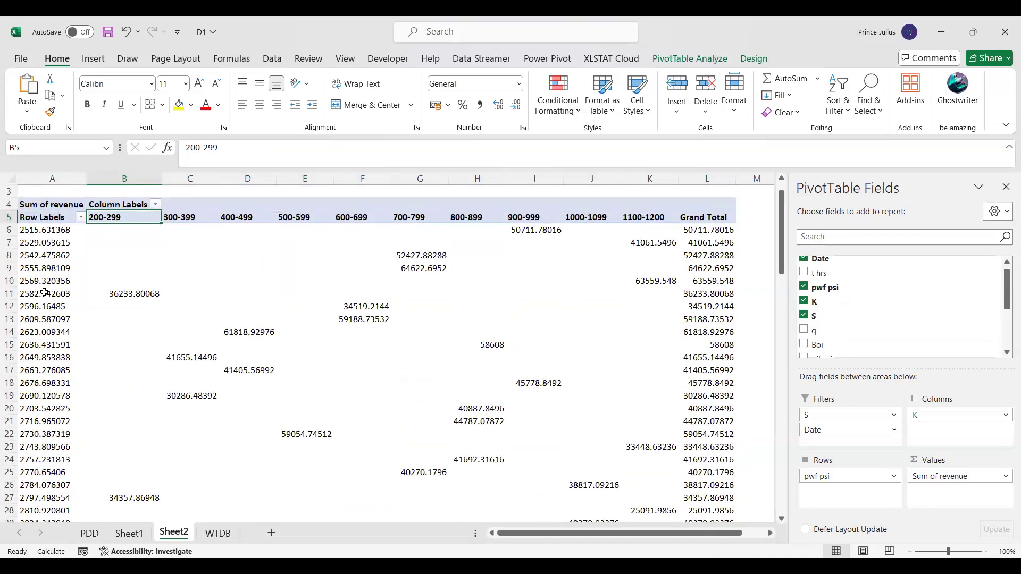
pyautogui.click(31, 281)
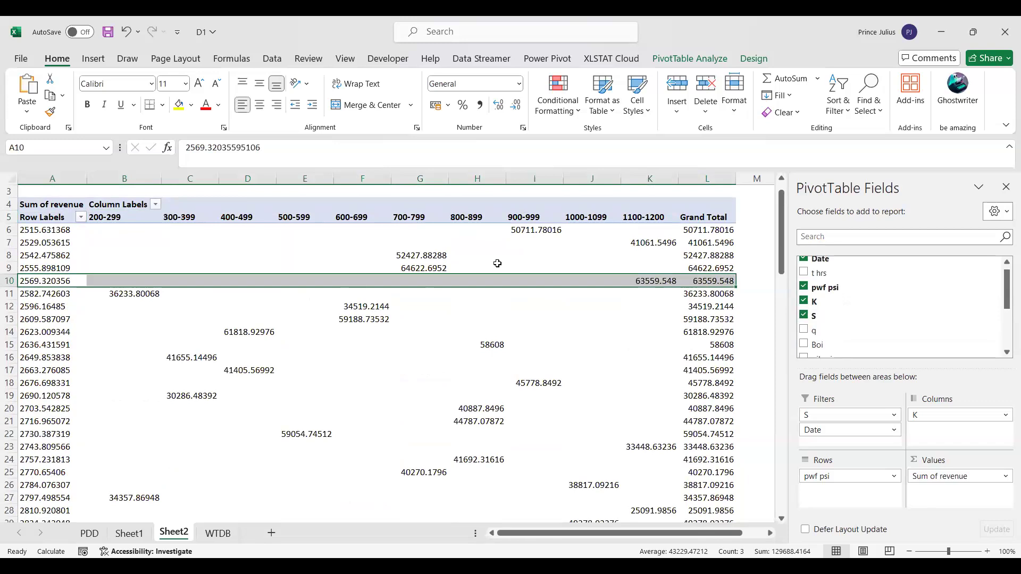
pyautogui.click(629, 212)
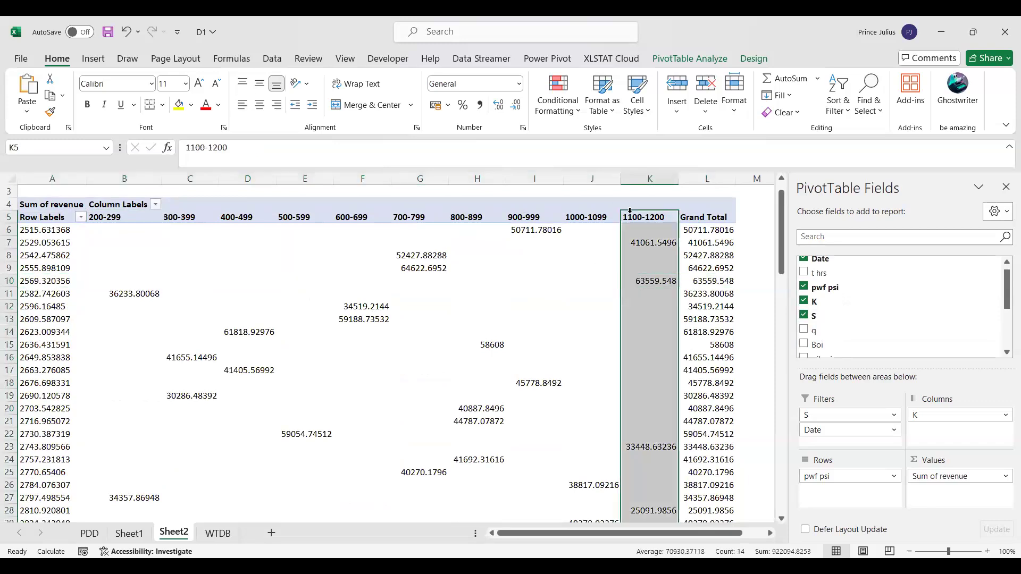
pyautogui.click(662, 282)
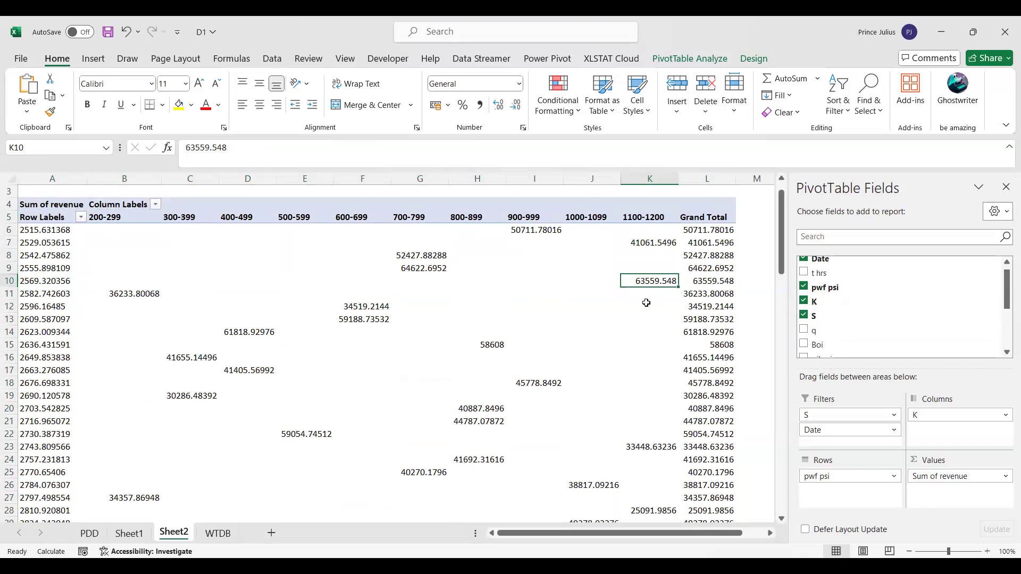
pyautogui.scroll(-14, 436, 330)
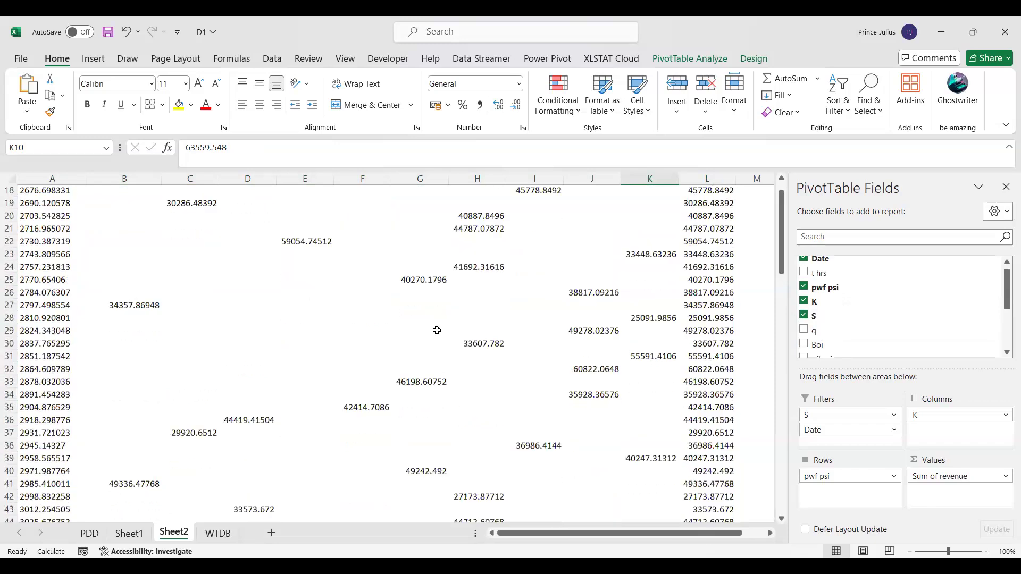
pyautogui.scroll(-10, 436, 331)
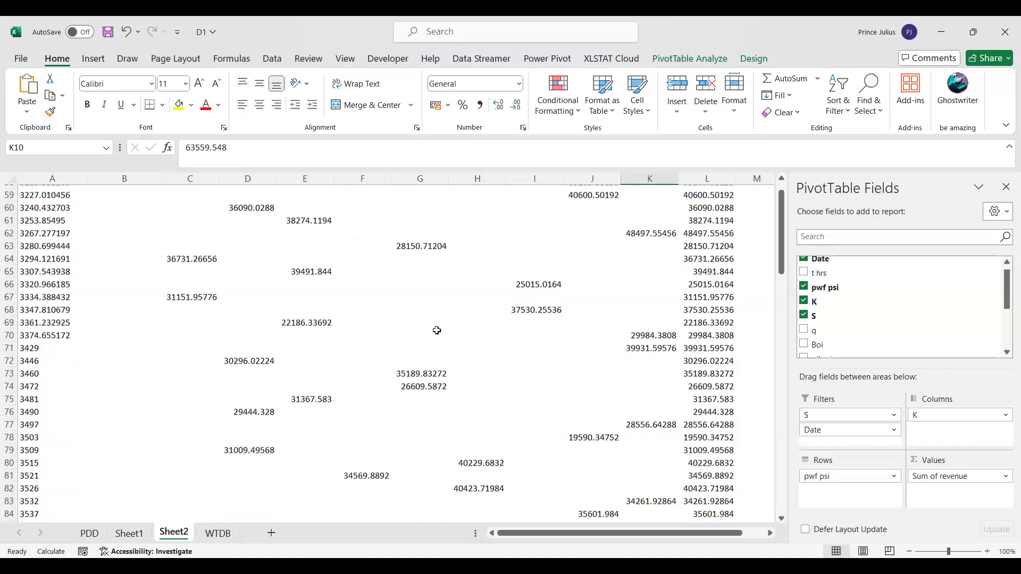
pyautogui.scroll(20, 437, 330)
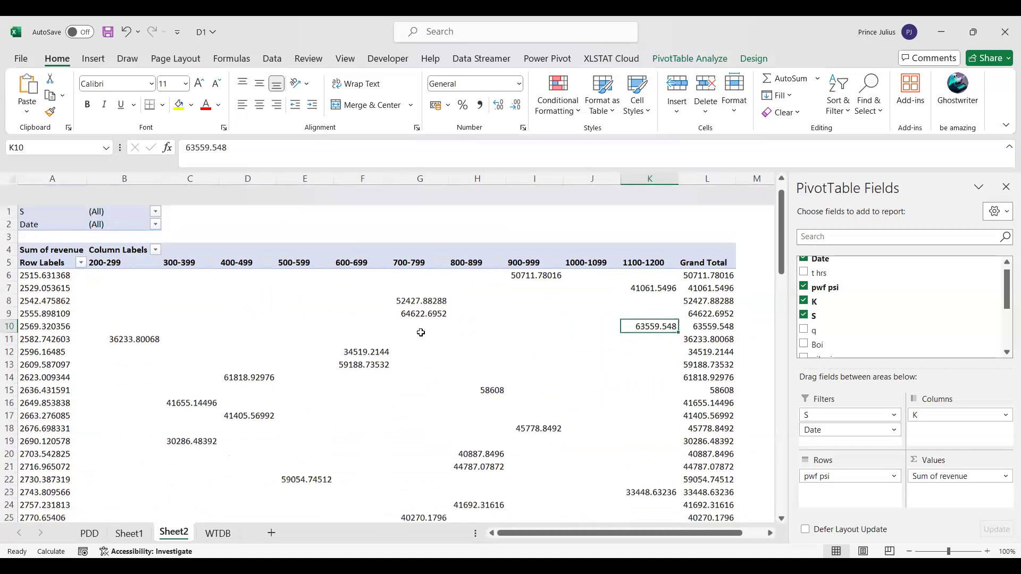
pyautogui.scroll(-20, 148, 328)
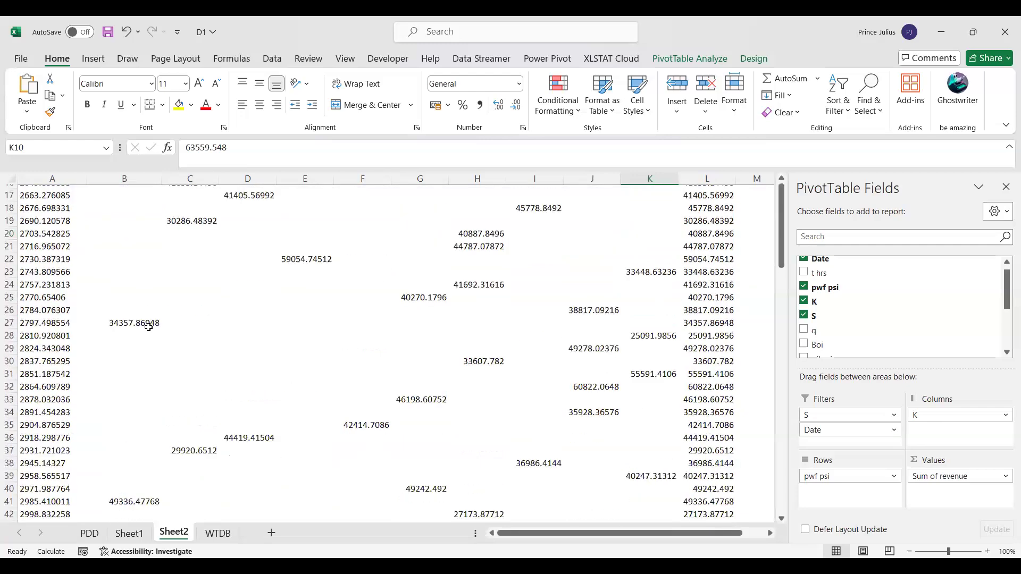
pyautogui.scroll(-3, 148, 327)
pyautogui.scroll(20, 148, 327)
pyautogui.scroll(5, 149, 327)
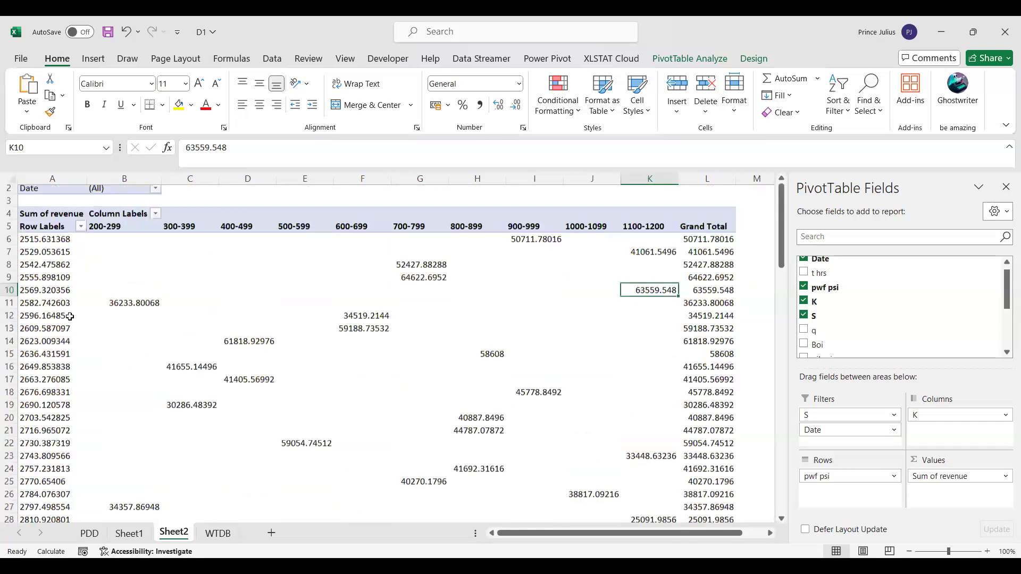
pyautogui.click(29, 294)
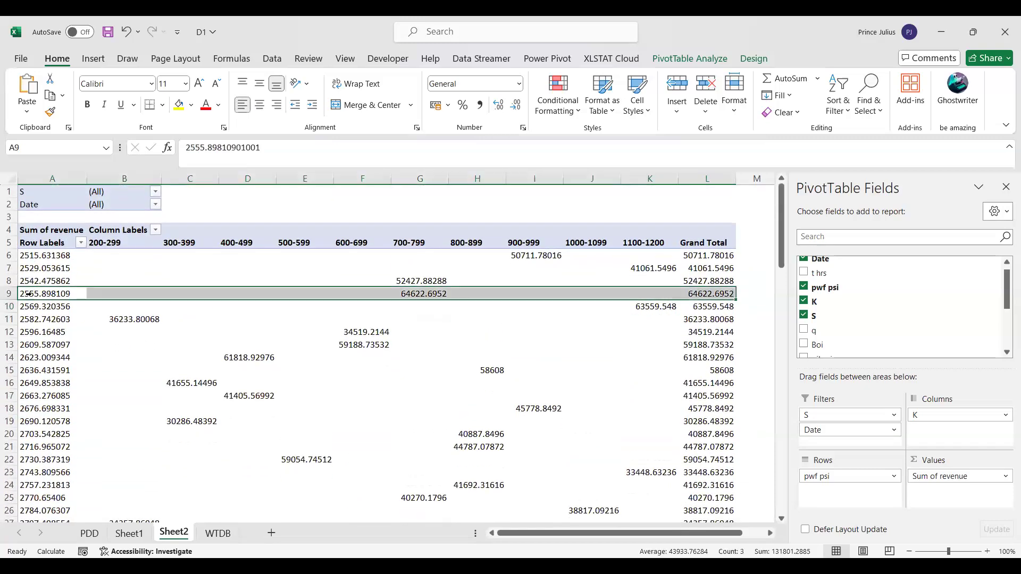
# Step: Try grouping the pivot table's pwf psi row labels starting at 2515 in intervals of 500
pyautogui.rightClick(35, 292)
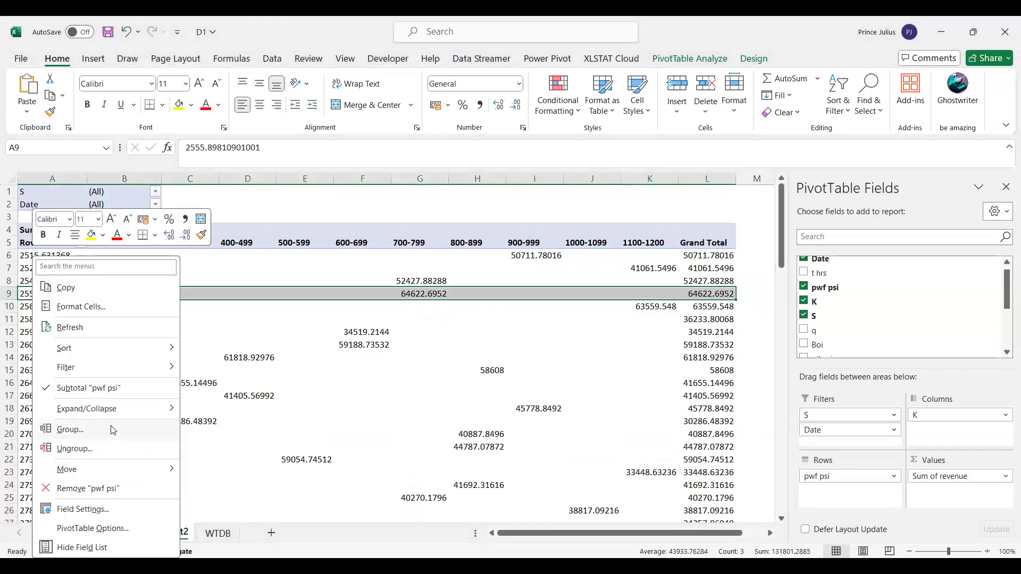
pyautogui.click(113, 430)
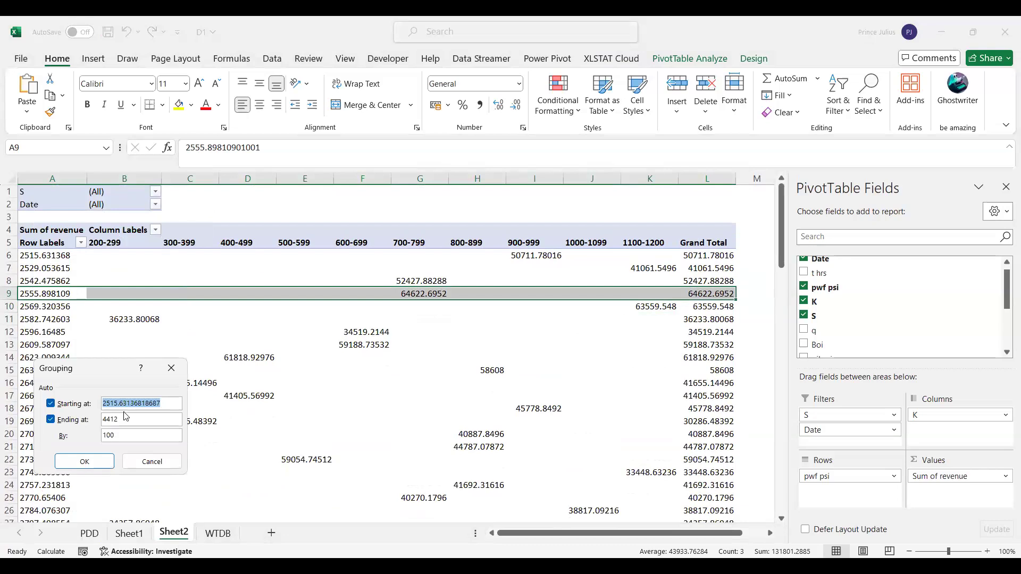
pyautogui.click(159, 404)
pyautogui.press('BackSpace')
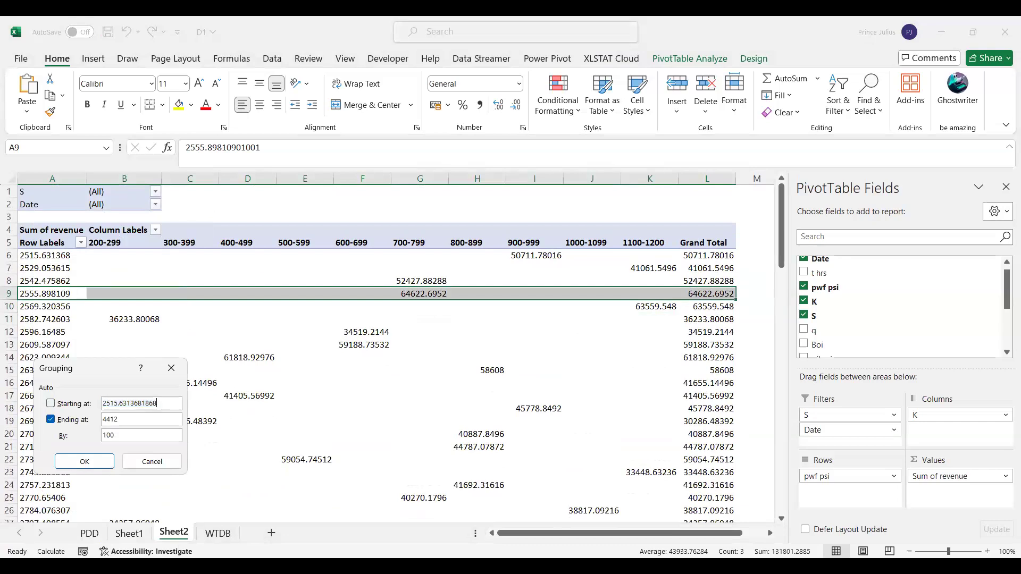
pyautogui.press('BackSpace')
pyautogui.press('BackSpace')
pyautogui.press('BackSpace')
pyautogui.press('BackSpace')
pyautogui.press('BackSpace')
pyautogui.press('BackSpace')
pyautogui.write('500')
pyautogui.press('Return')
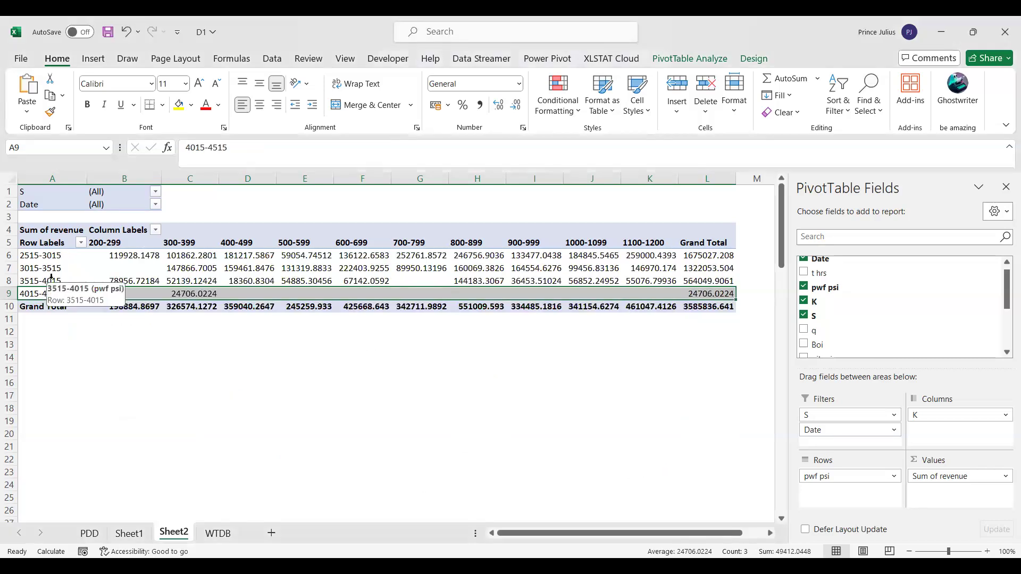
pyautogui.hotkey('ctrl', 'z')
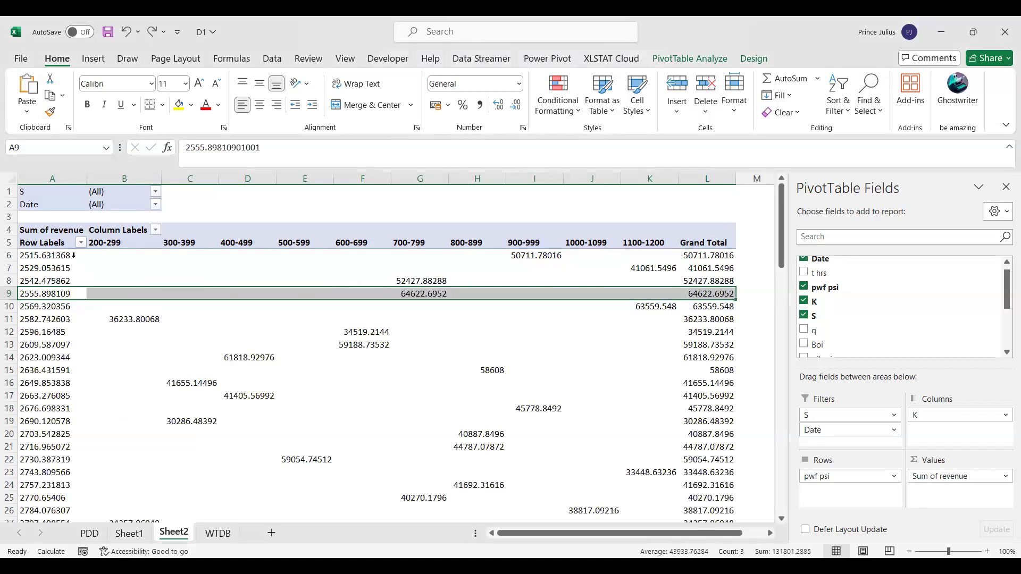
# Step: Group the pwf psi row labels of the pivot table in intervals of 300, keeping the automatic start and end values
pyautogui.hotkey('shift', 'F10')
pyautogui.click(111, 428)
pyautogui.click(124, 436)
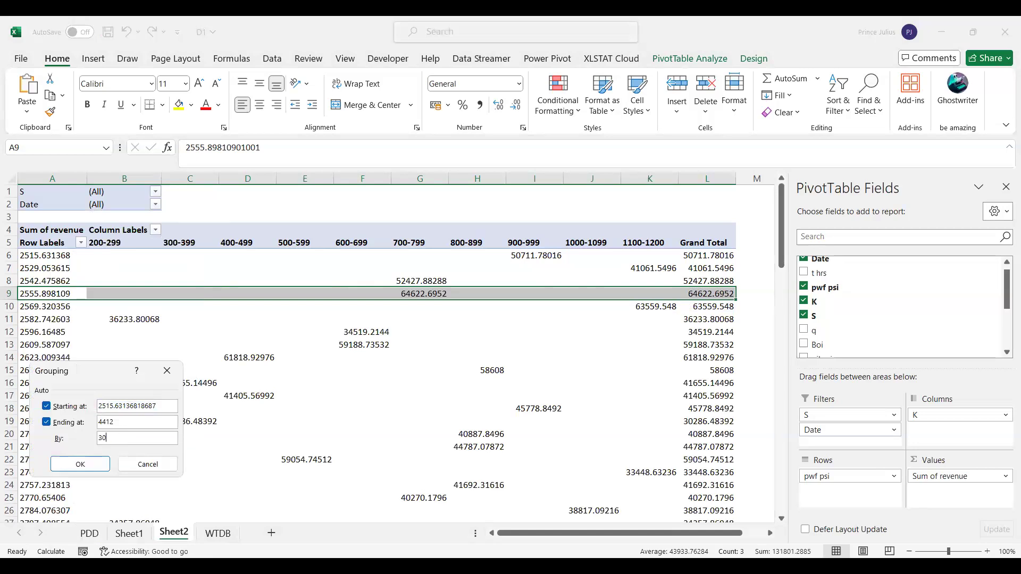
pyautogui.press('Return')
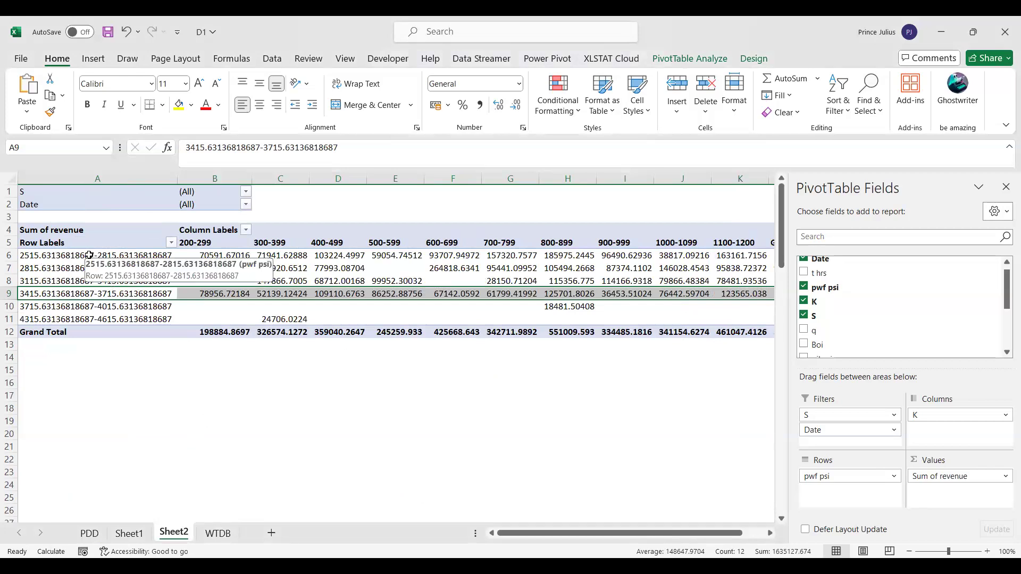
pyautogui.hscroll(2, 339, 273)
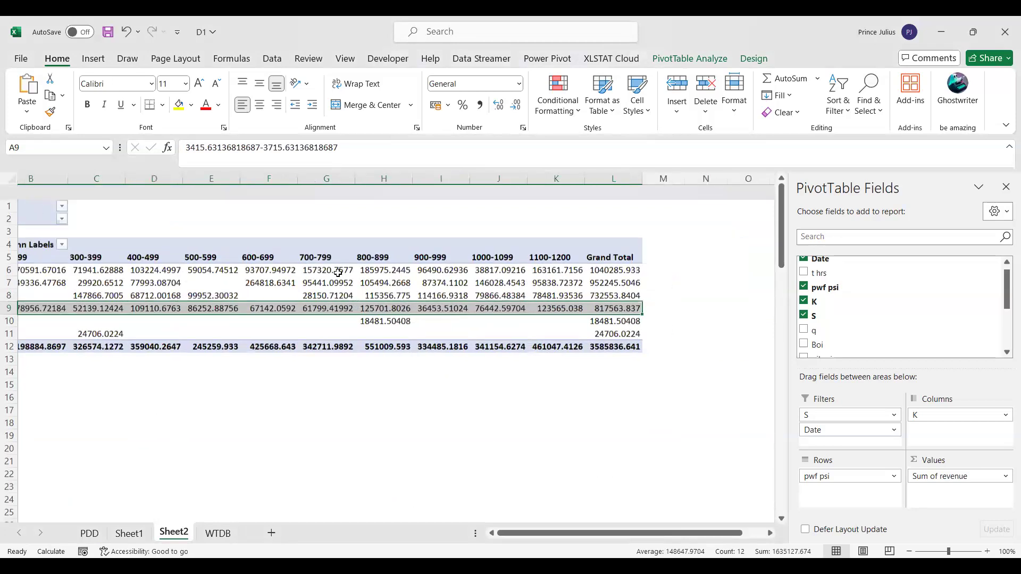
pyautogui.hscroll(-2, 338, 273)
# Step: Regroup the K column labels of the pivot table in intervals of 300
pyautogui.click(206, 246)
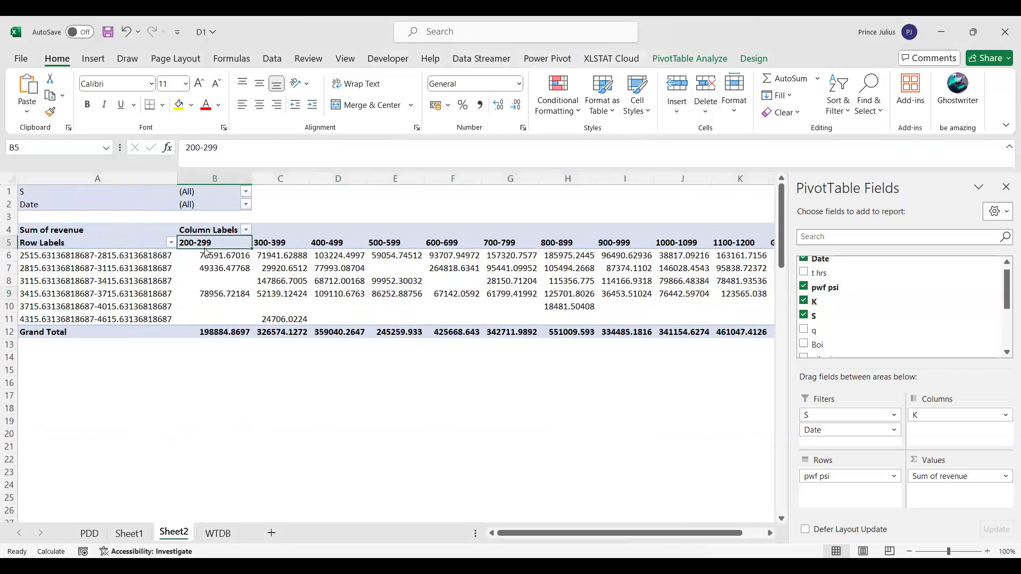
pyautogui.rightClick(230, 242)
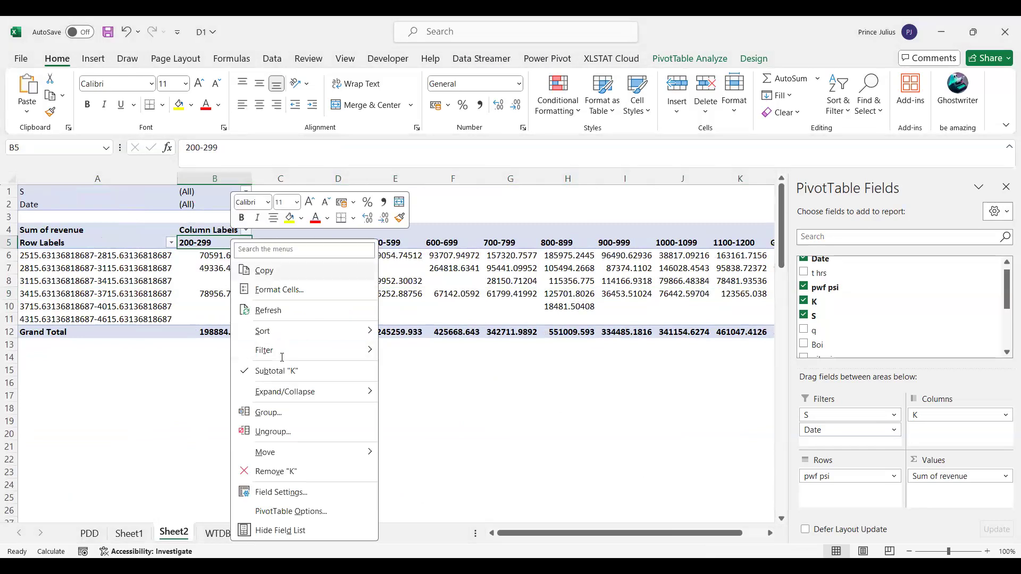
pyautogui.click(276, 412)
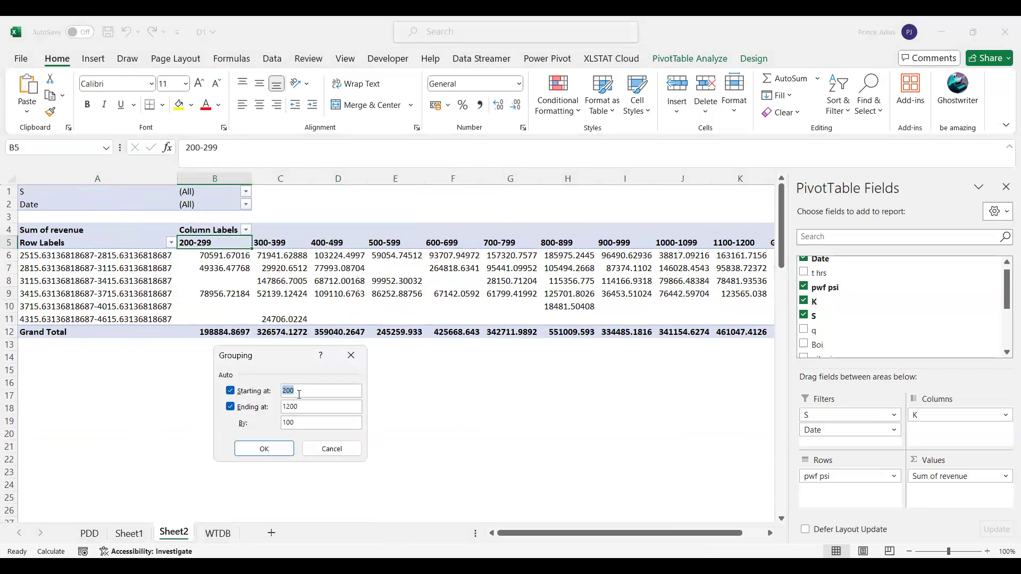
pyautogui.click(302, 424)
pyautogui.write('300')
pyautogui.press('Return')
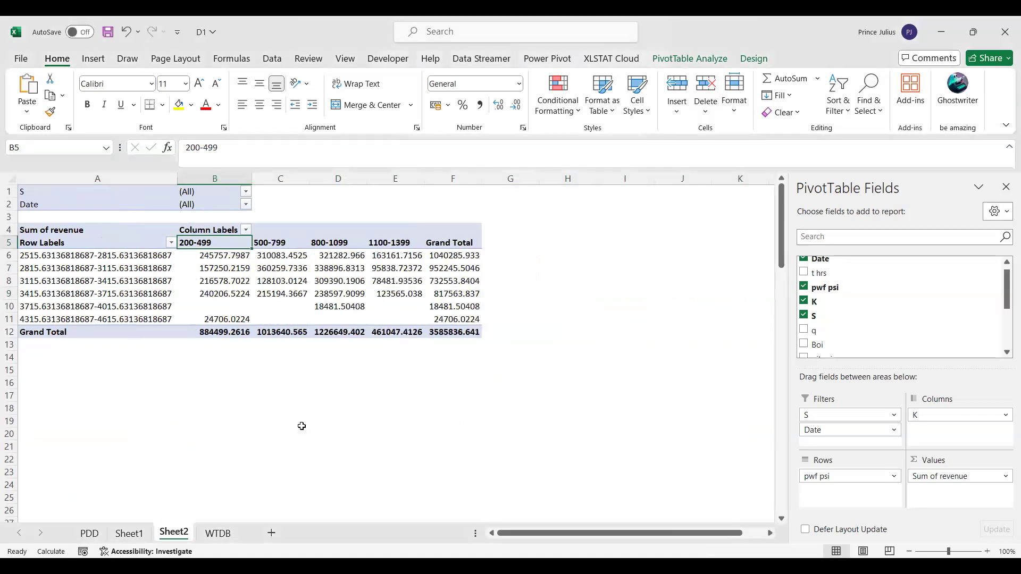
# Step: Apply the Red-White-Blue color scale to the pivot table's revenue values in B6:E11, leaving out the grand totals
pyautogui.click(338, 306)
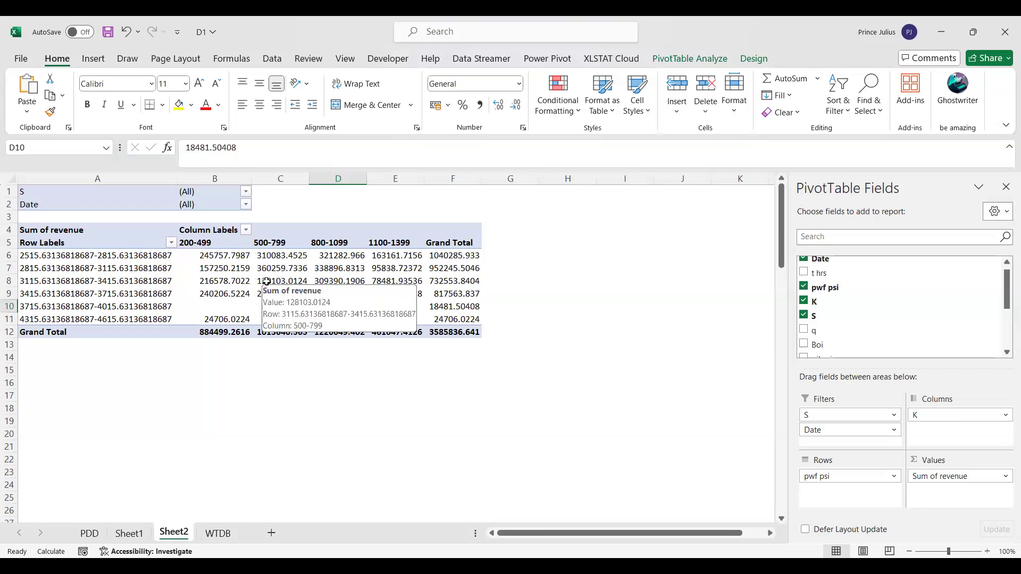
pyautogui.moveTo(208, 255); pyautogui.dragTo(394, 323)
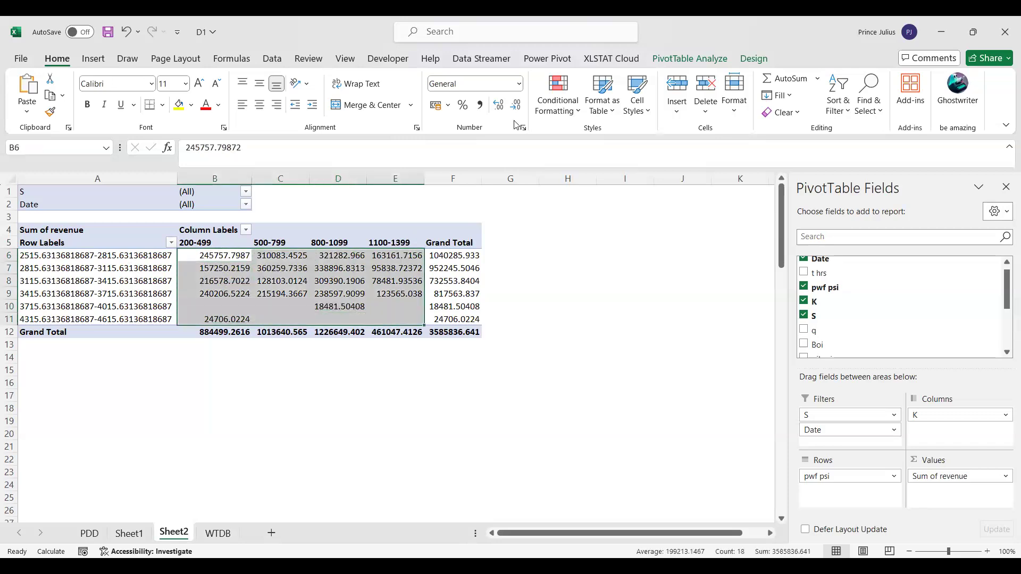
pyautogui.click(574, 82)
pyautogui.moveTo(648, 223)
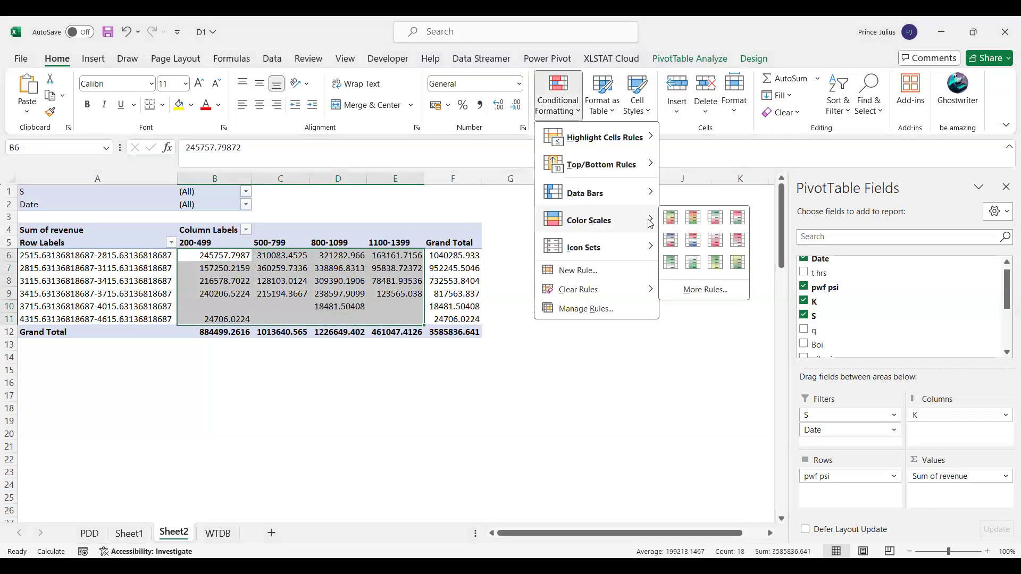
pyautogui.click(696, 244)
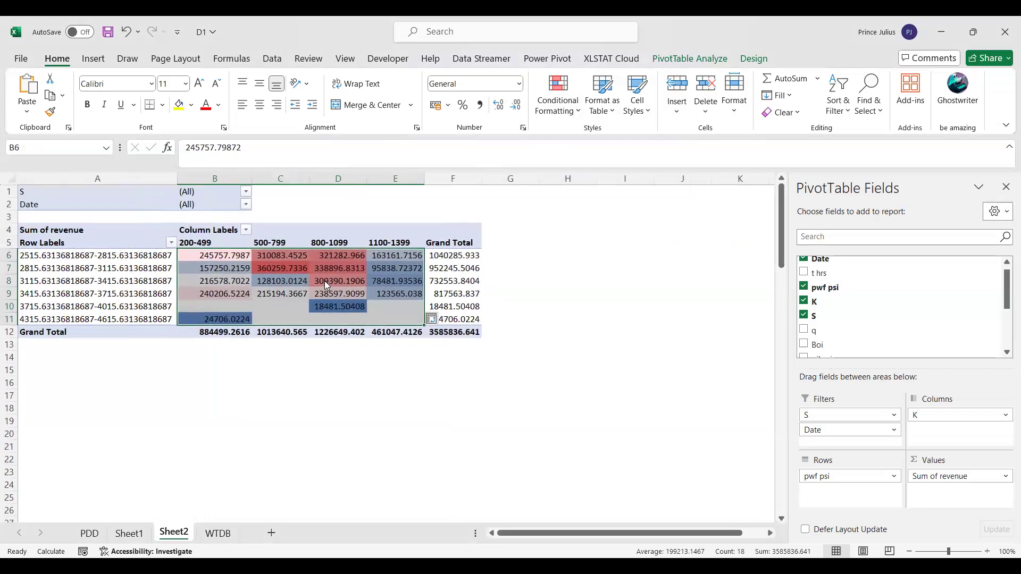
# Step: Change the conditional formatting of the revenue values to the two-color Red-White color scale
pyautogui.rightClick(325, 281)
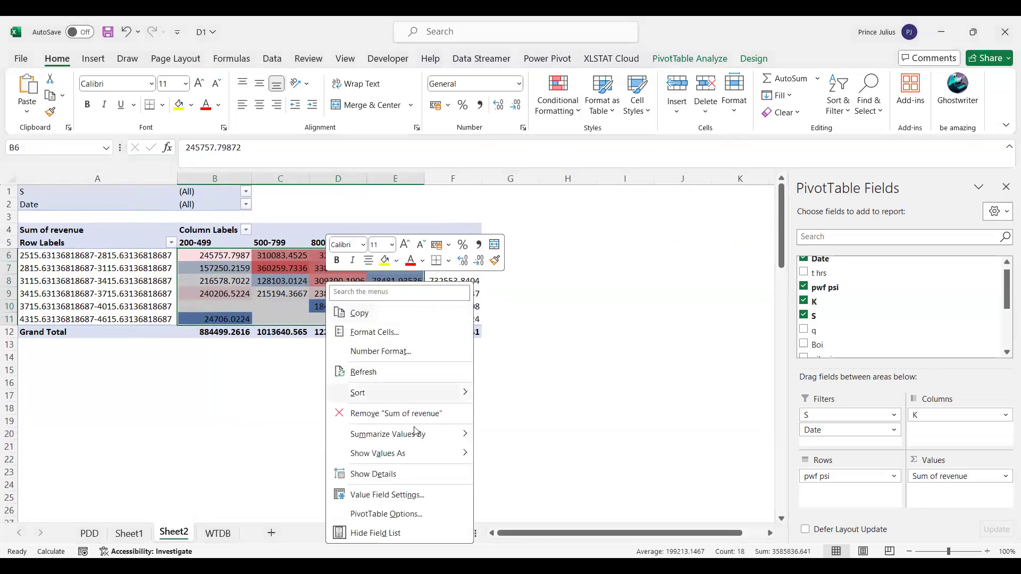
pyautogui.click(564, 99)
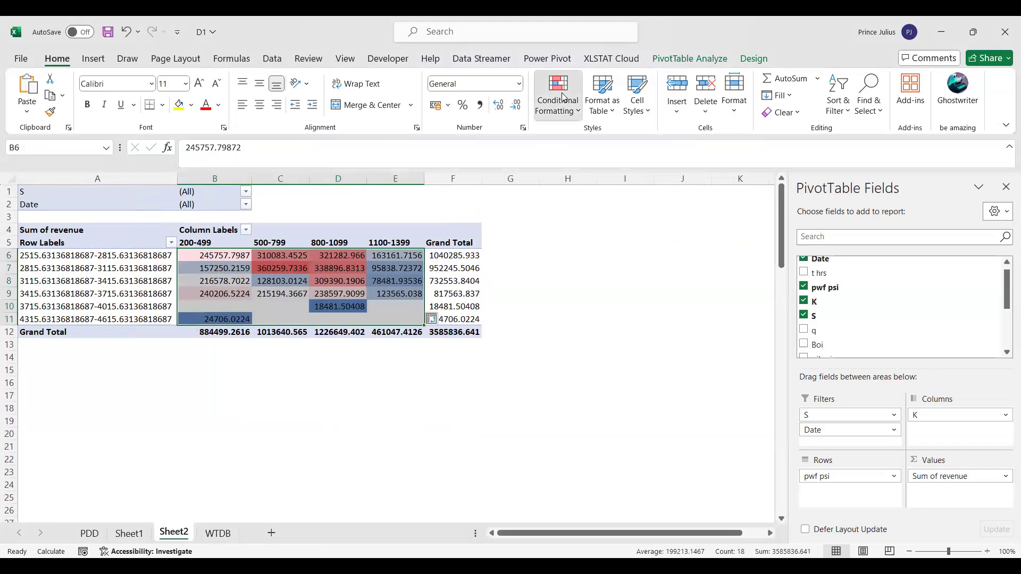
pyautogui.moveTo(600, 219)
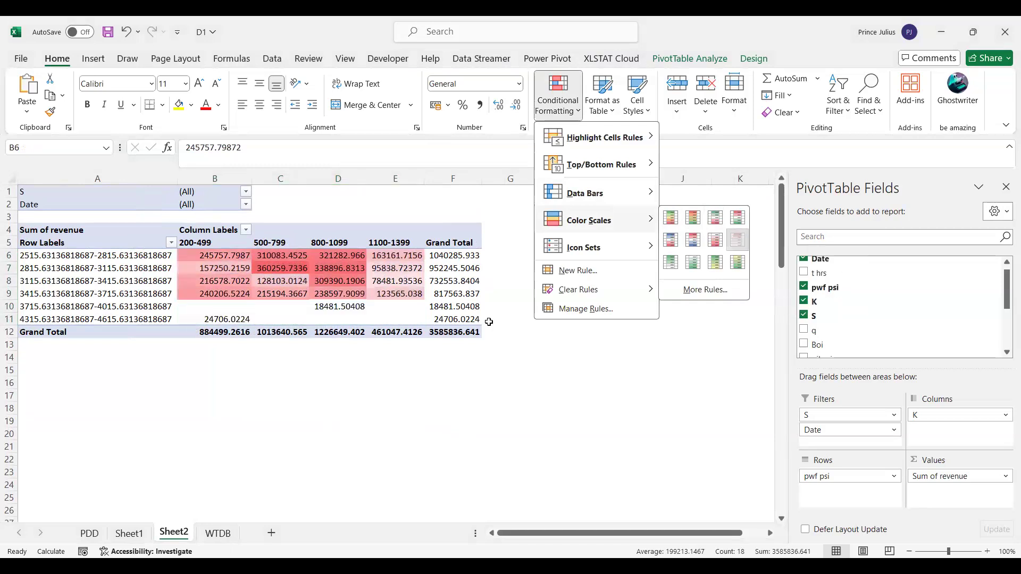
pyautogui.click(739, 241)
pyautogui.click(422, 383)
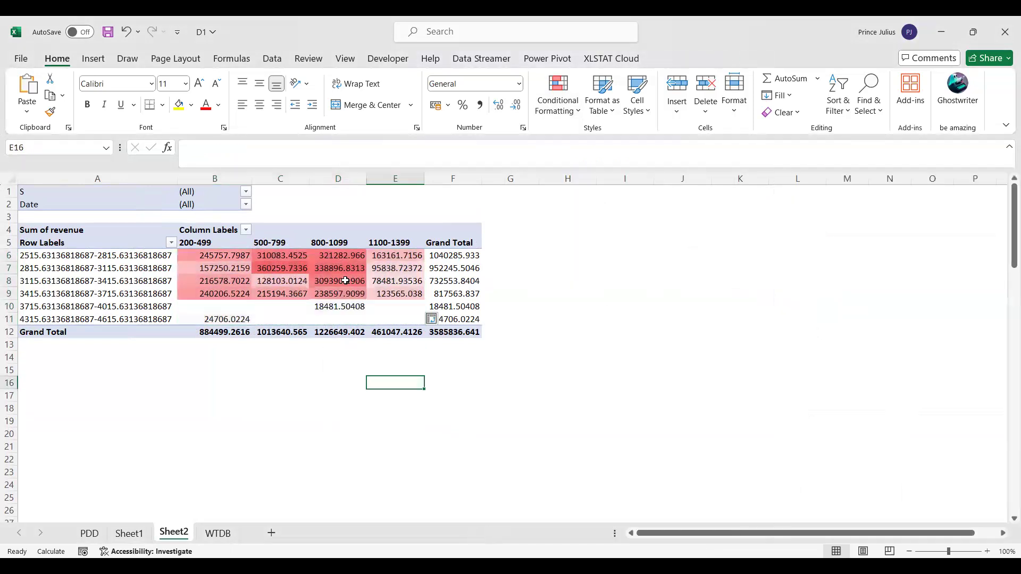
# Step: Insert a Stacked Bar pivot chart of the revenue by pwf psi and K ranges
pyautogui.moveTo(343, 268)
pyautogui.click(346, 276)
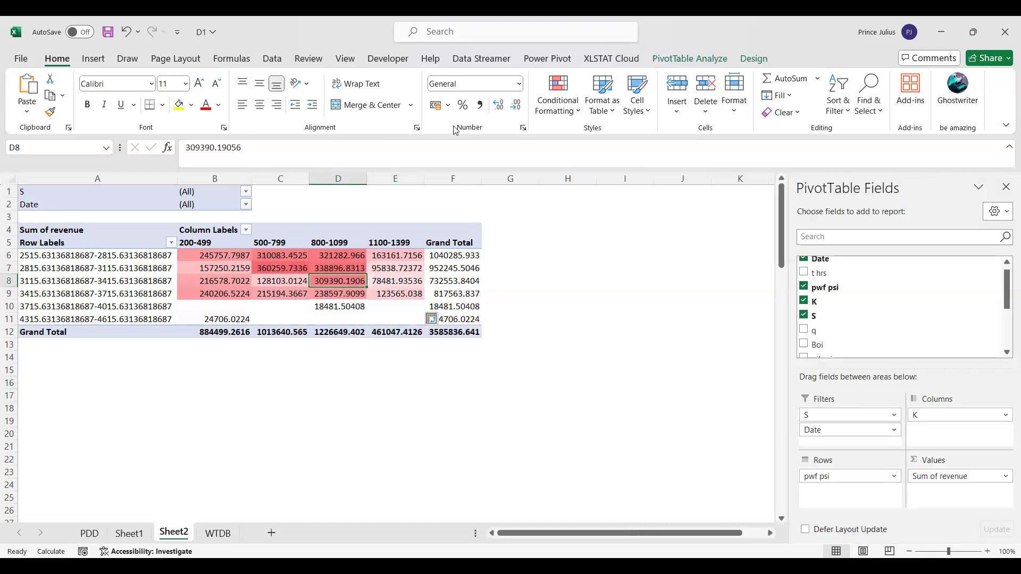
pyautogui.click(94, 59)
pyautogui.click(352, 84)
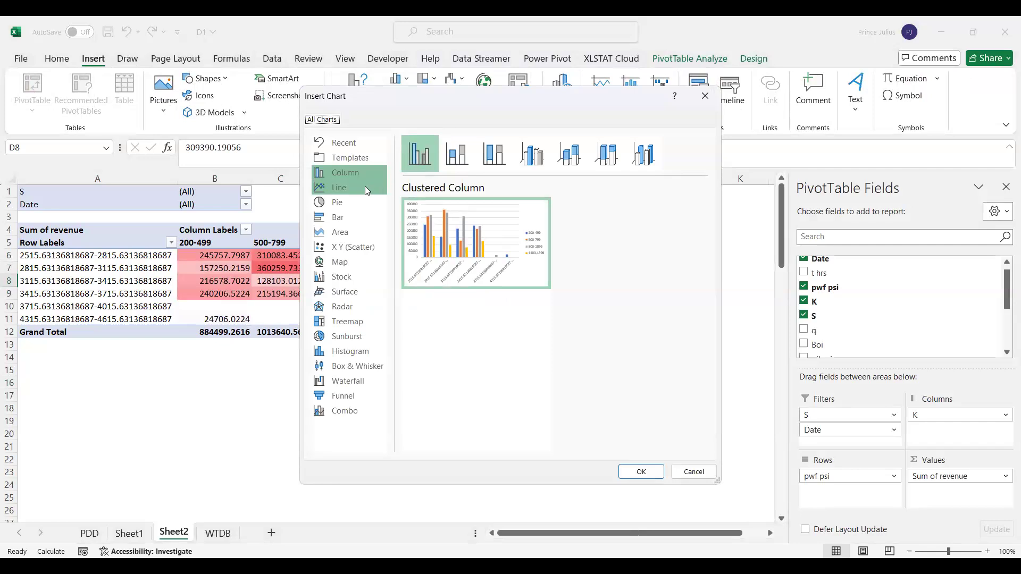
pyautogui.click(341, 229)
pyautogui.click(340, 217)
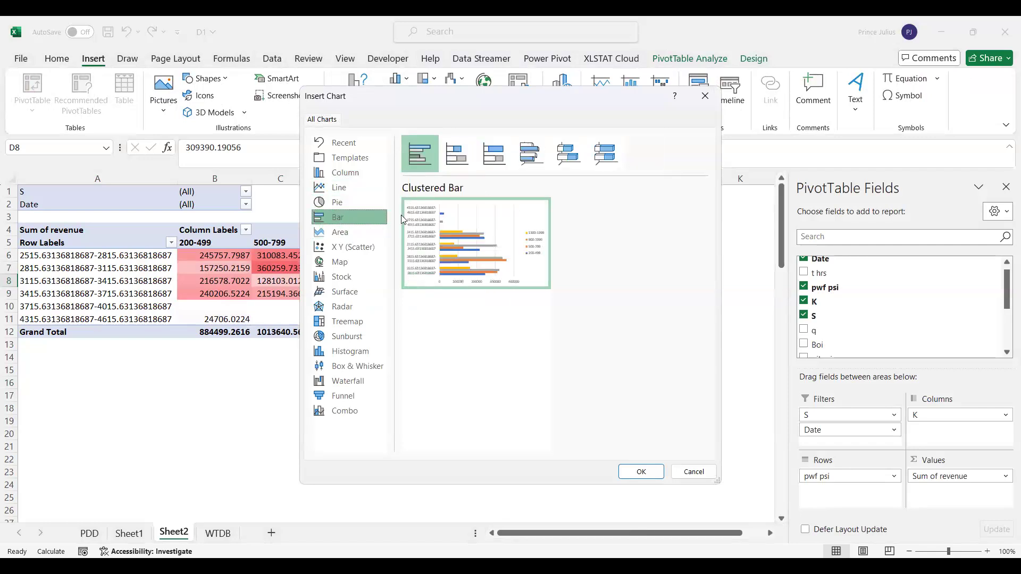
pyautogui.click(458, 160)
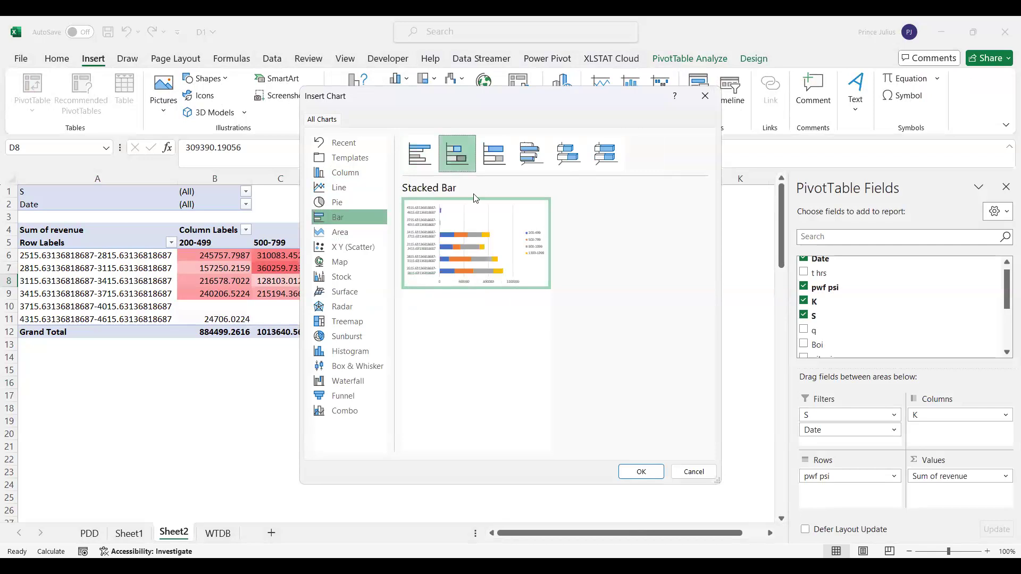
pyautogui.moveTo(513, 211)
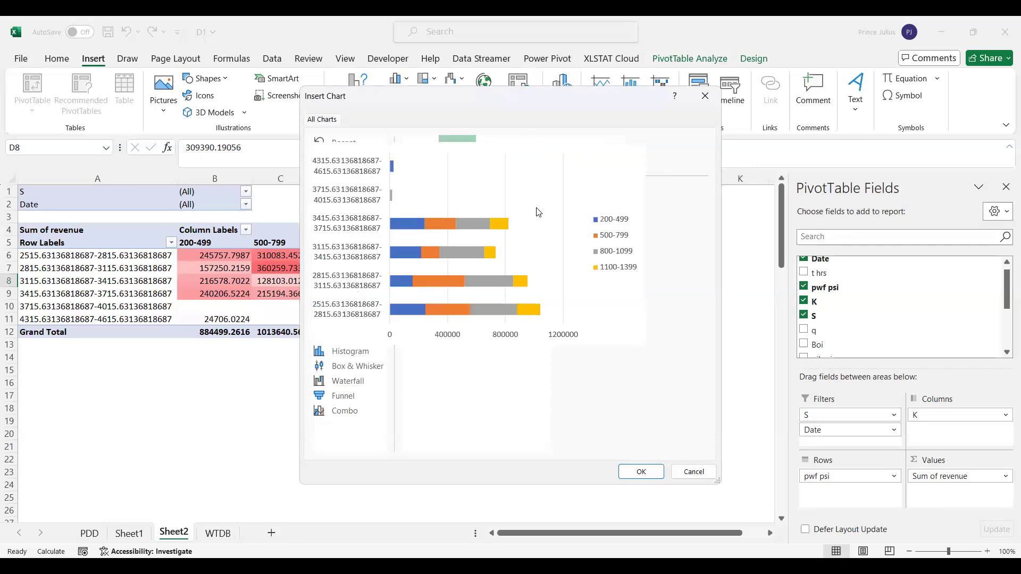
pyautogui.doubleClick(522, 290)
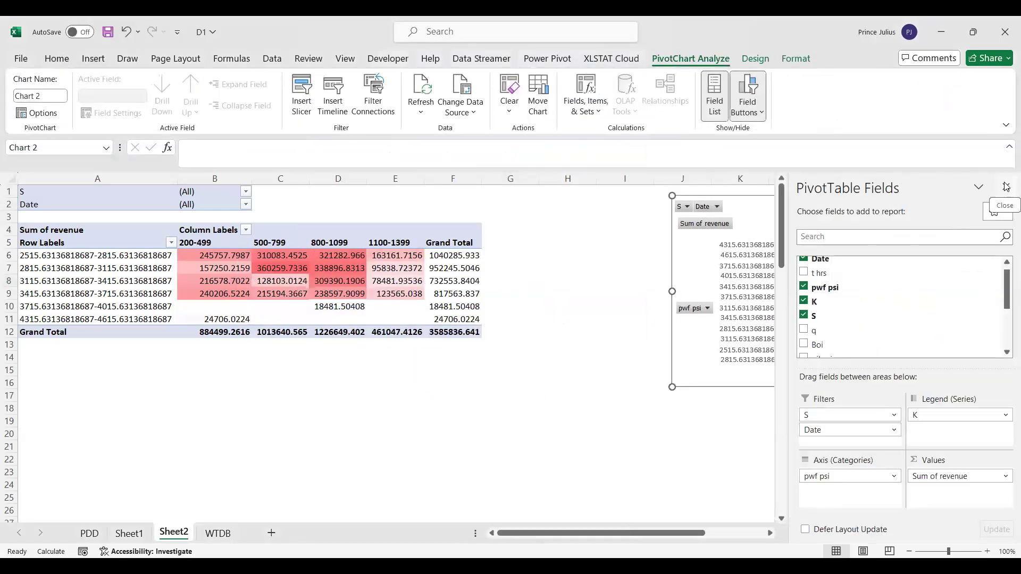
# Step: Hide the pivot field list and stretch the pivot chart downward to make it taller
pyautogui.click(1005, 187)
pyautogui.scroll(-2, 792, 326)
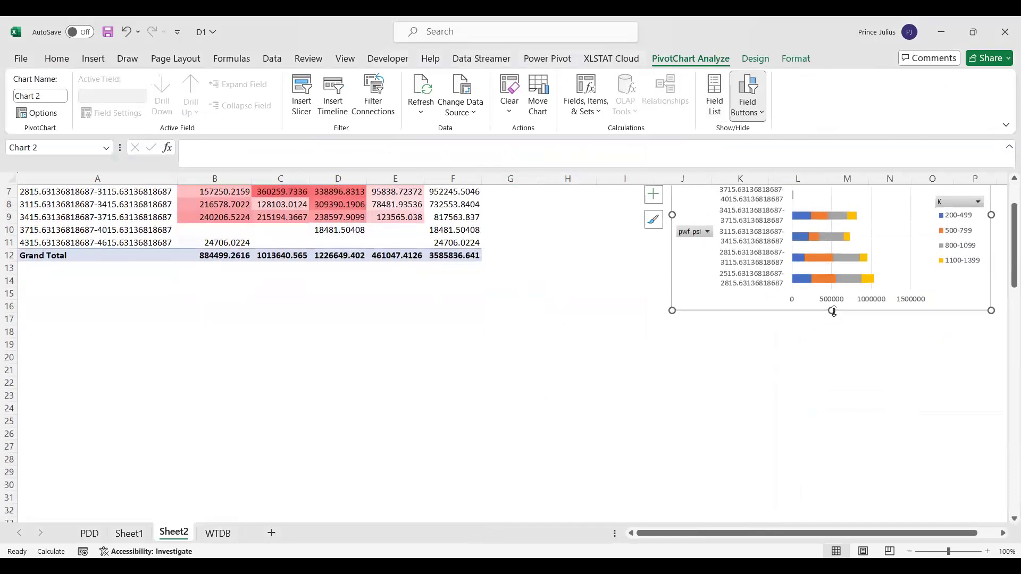
pyautogui.moveTo(834, 311); pyautogui.dragTo(827, 433)
pyautogui.scroll(2, 791, 414)
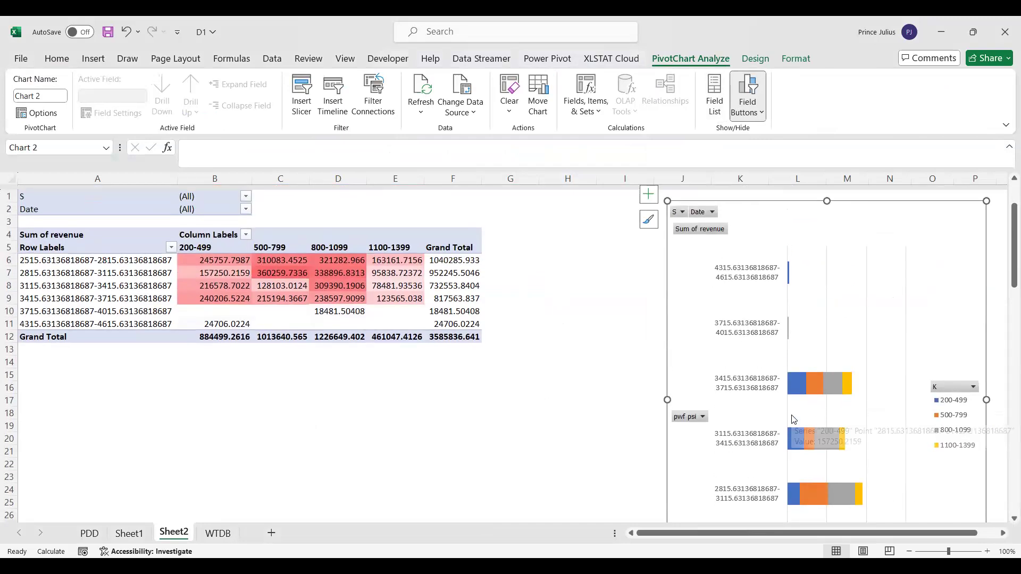
pyautogui.click(816, 377)
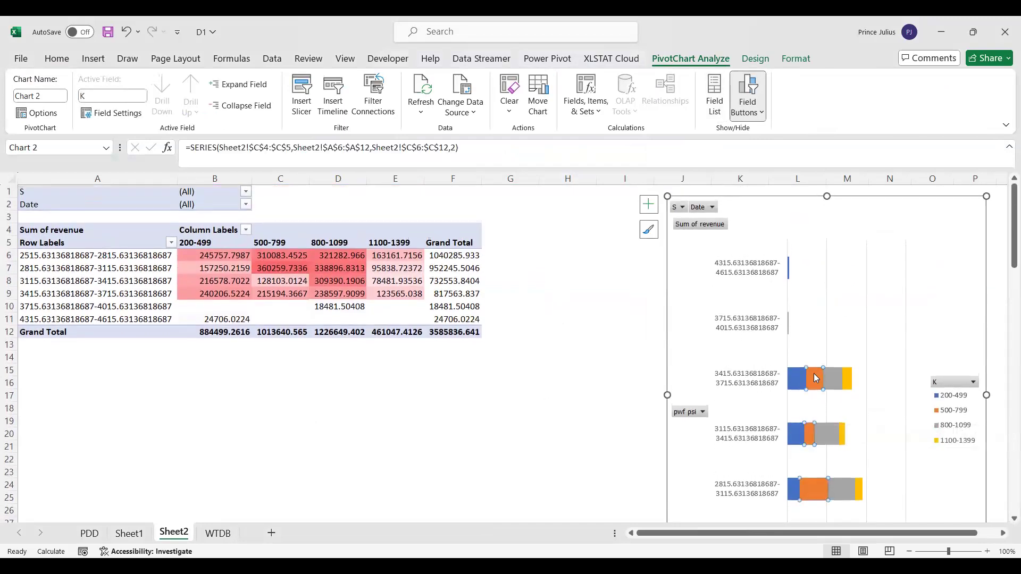
pyautogui.doubleClick(816, 377)
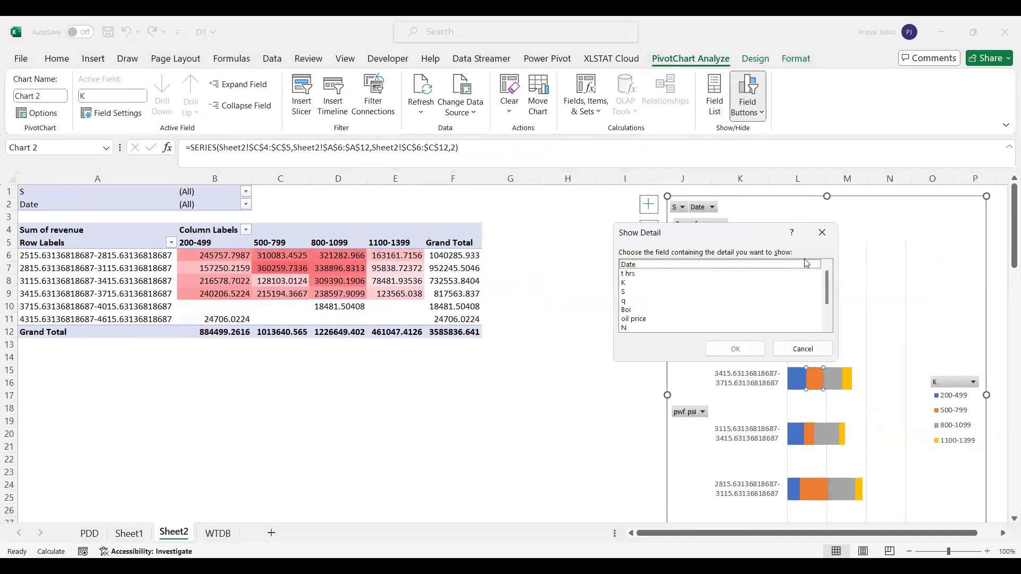
pyautogui.click(822, 232)
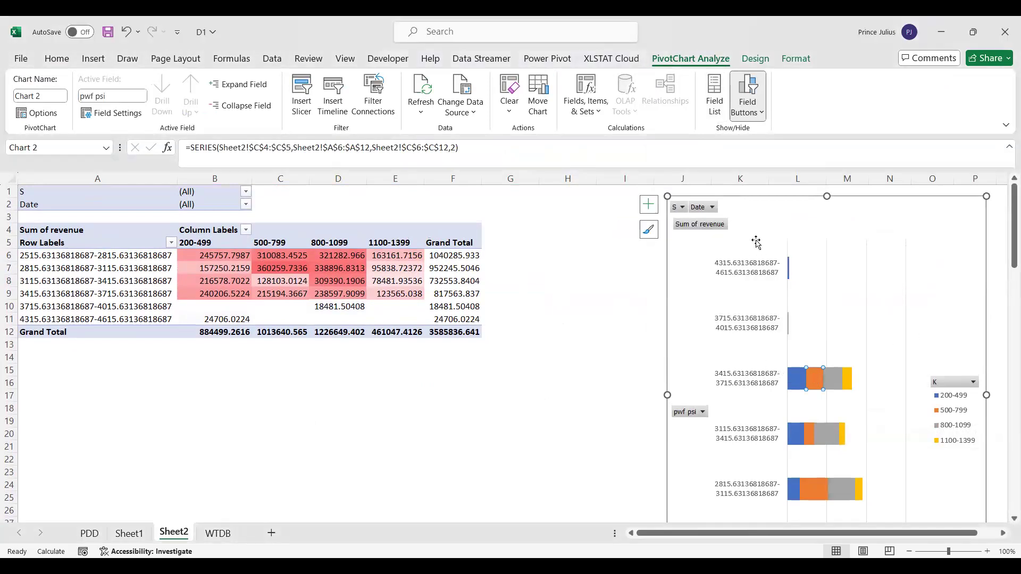
# Step: Move the pivot chart slightly up and delete its pressure-range axis labels
pyautogui.moveTo(699, 218); pyautogui.dragTo(700, 211)
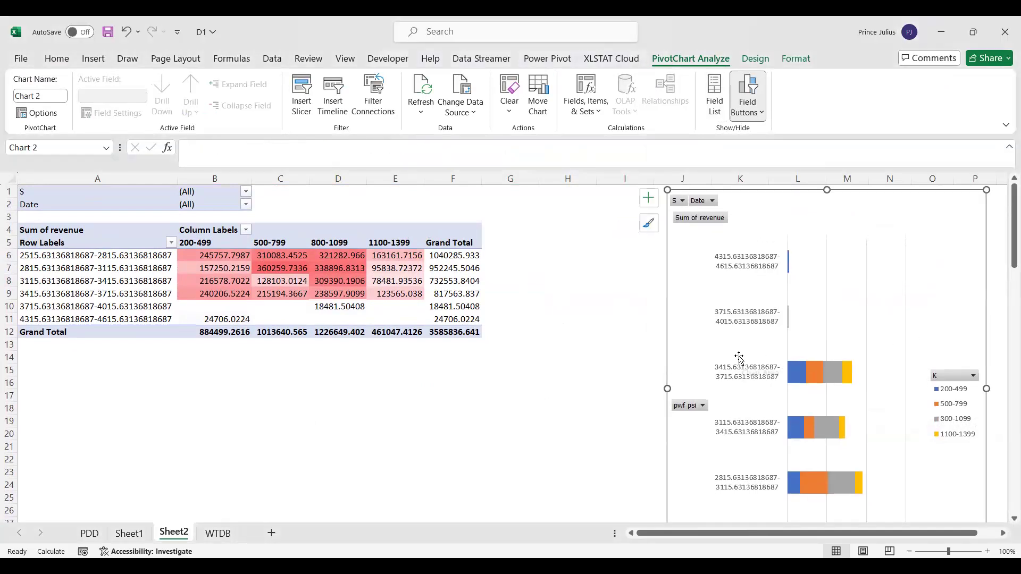
pyautogui.click(756, 275)
pyautogui.press('Delete')
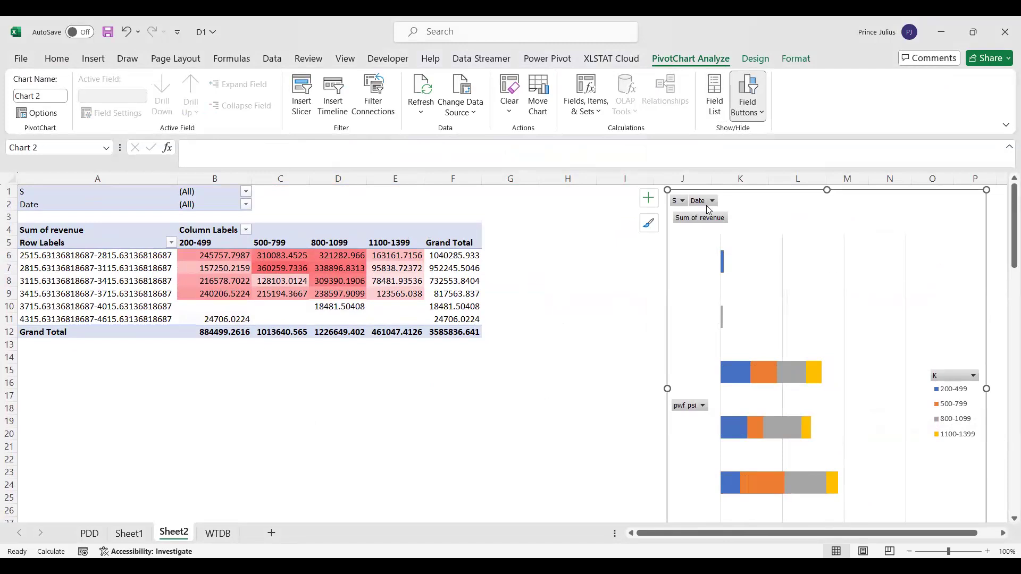
# Step: Shift the pivot chart slightly farther away from the pivot table, to the right
pyautogui.click(639, 195)
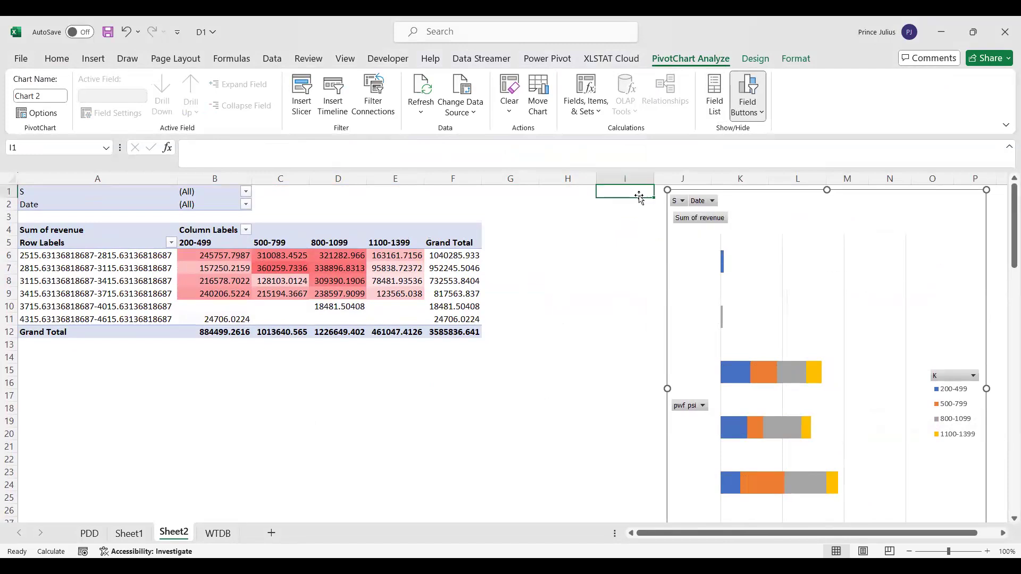
pyautogui.click(676, 220)
pyautogui.click(649, 198)
pyautogui.click(551, 292)
pyautogui.click(857, 341)
pyautogui.moveTo(911, 216); pyautogui.dragTo(928, 220)
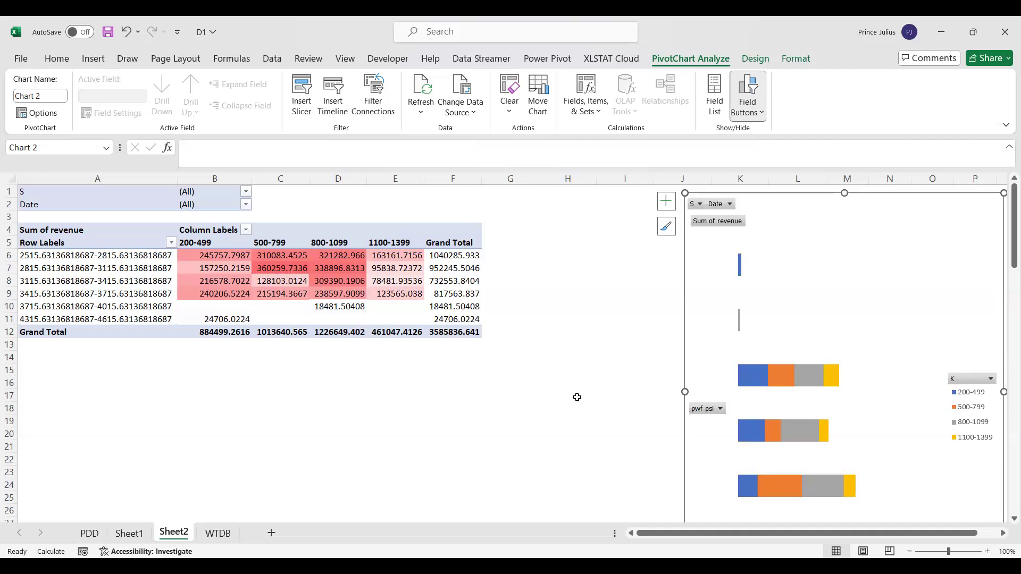
# Step: Try to change the existing stacked bar pivot chart's type to Stacked Line with Markers
pyautogui.scroll(-3, 577, 397)
pyautogui.scroll(2, 577, 397)
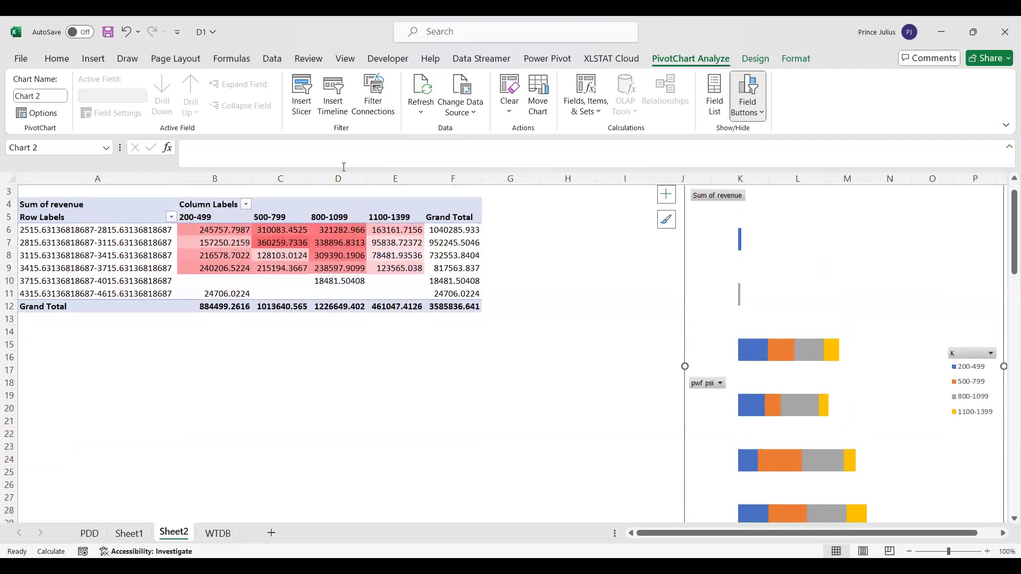
pyautogui.click(99, 61)
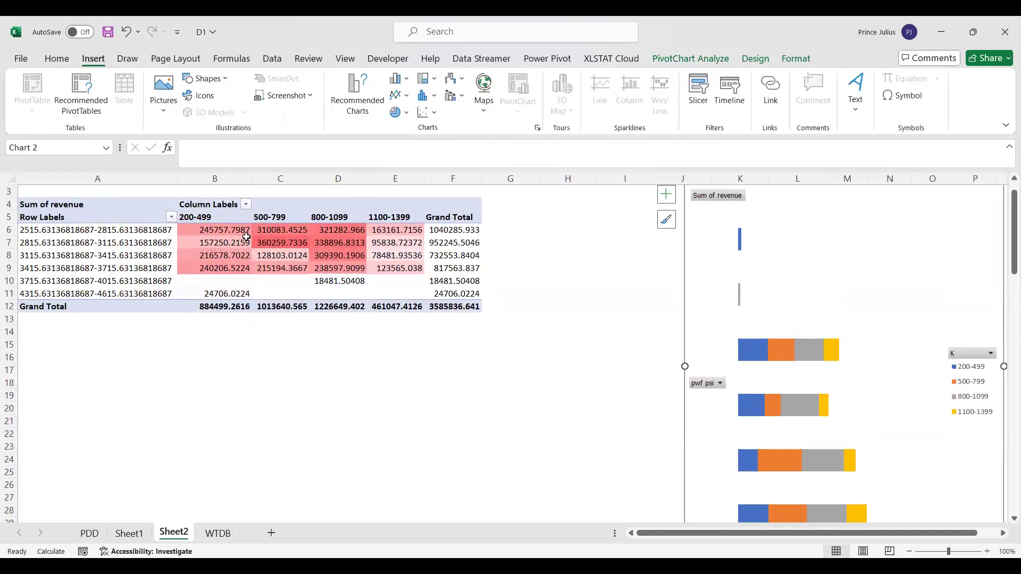
pyautogui.click(368, 98)
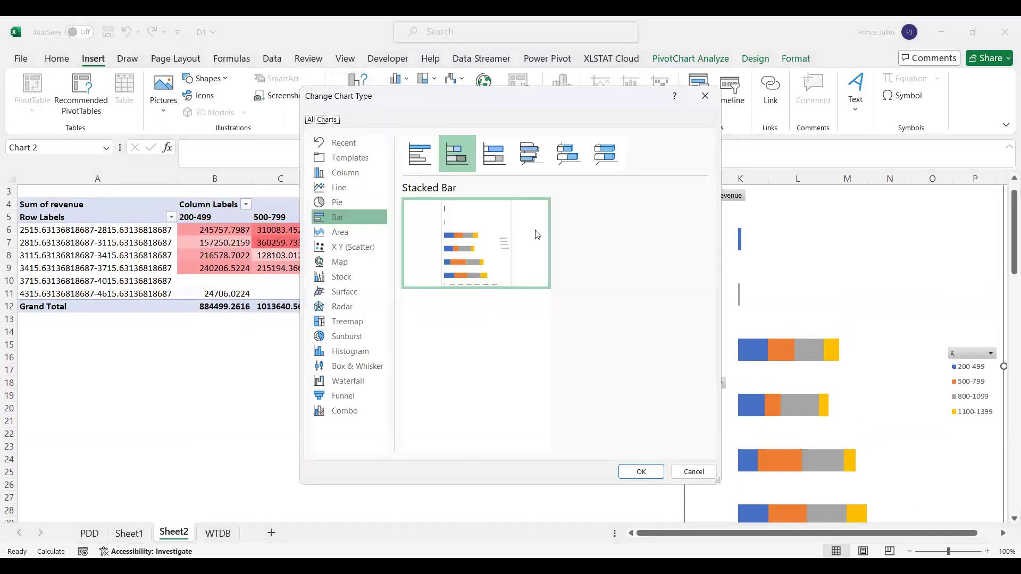
pyautogui.click(360, 292)
pyautogui.click(360, 279)
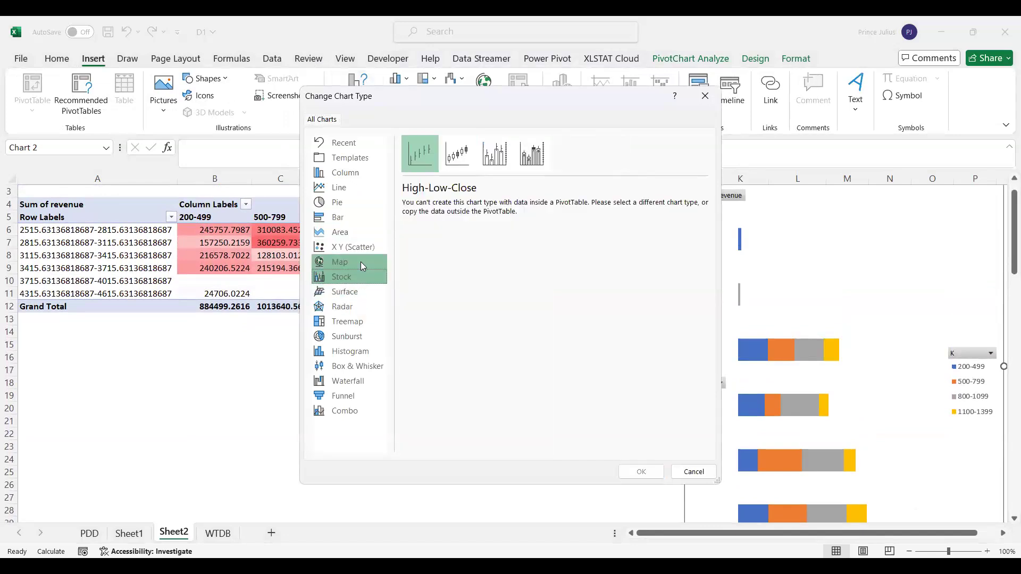
pyautogui.click(360, 261)
pyautogui.click(358, 247)
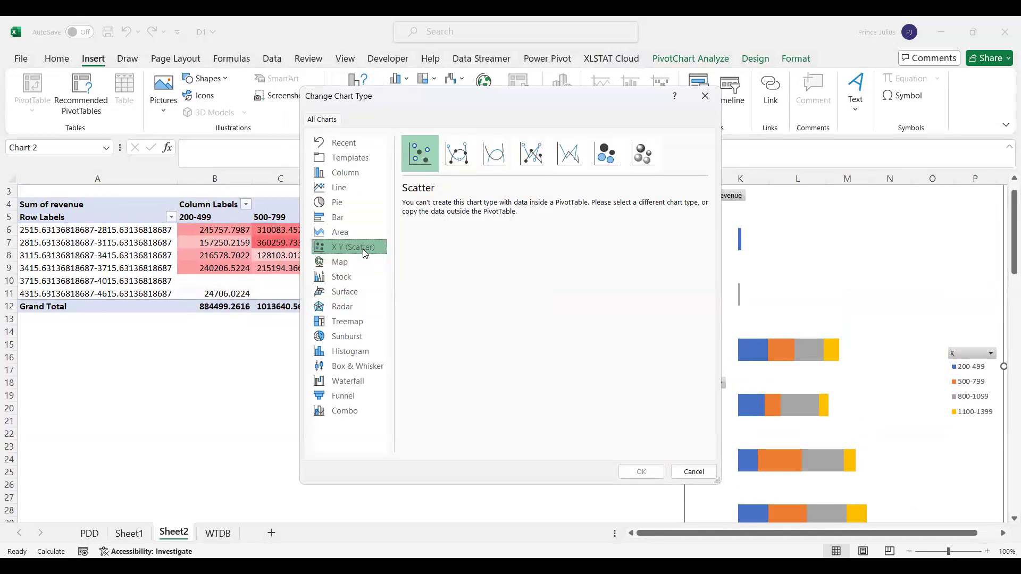
pyautogui.click(502, 154)
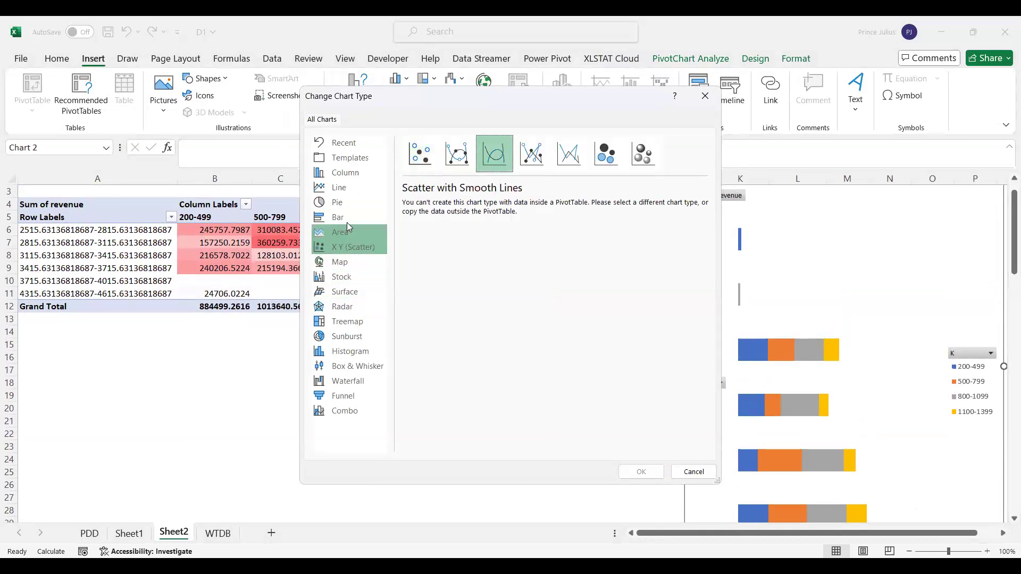
pyautogui.click(355, 187)
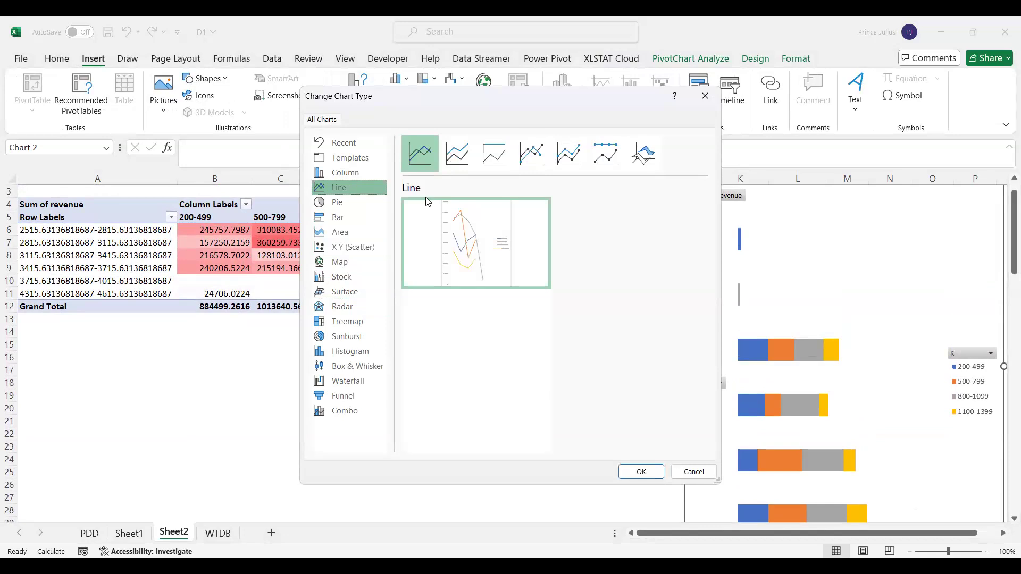
pyautogui.moveTo(551, 229)
pyautogui.click(571, 153)
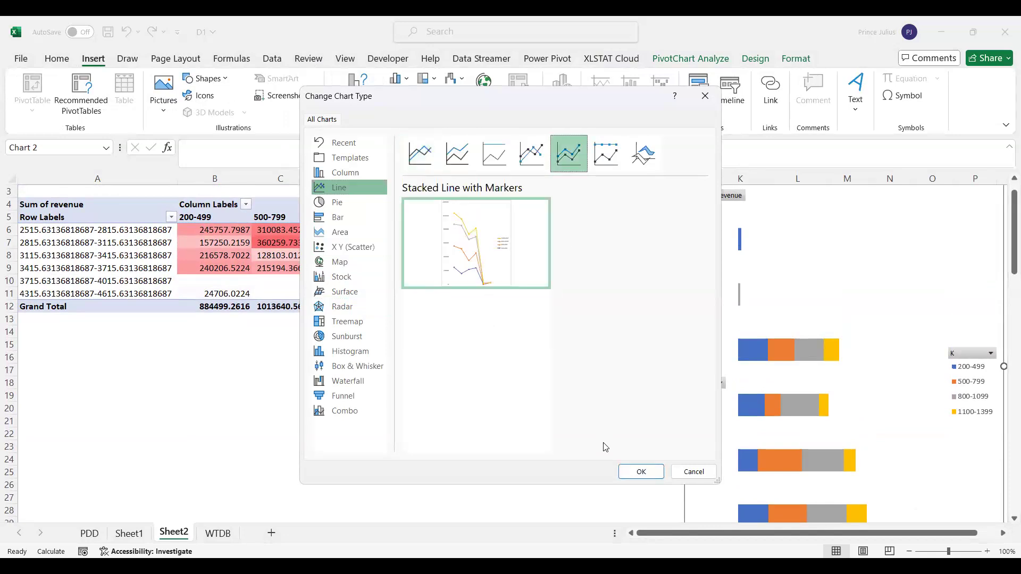
pyautogui.press('Tab')
pyautogui.click(640, 472)
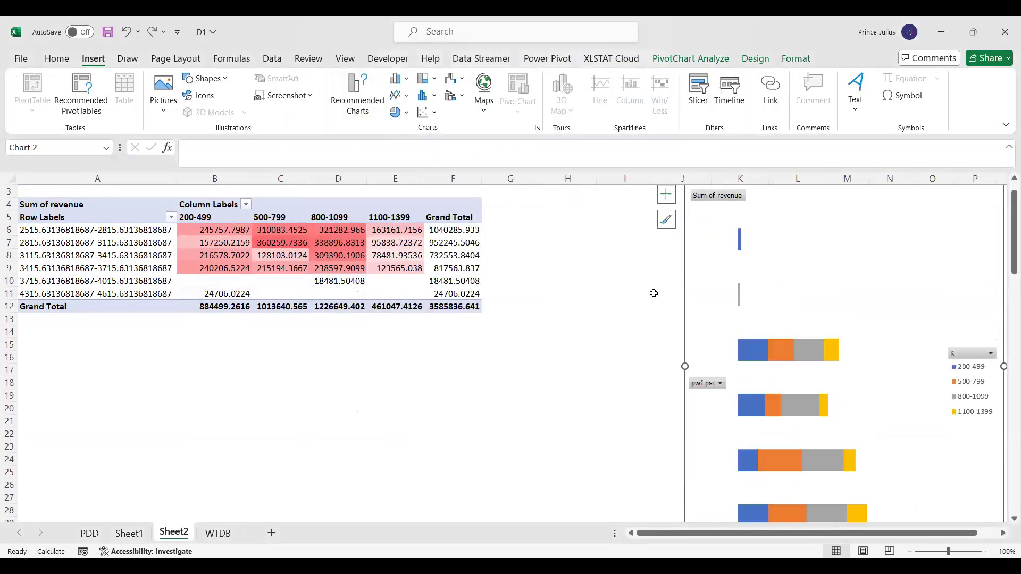
# Step: Insert a Stacked Line pivot chart based on the revenue pivot table
pyautogui.click(636, 287)
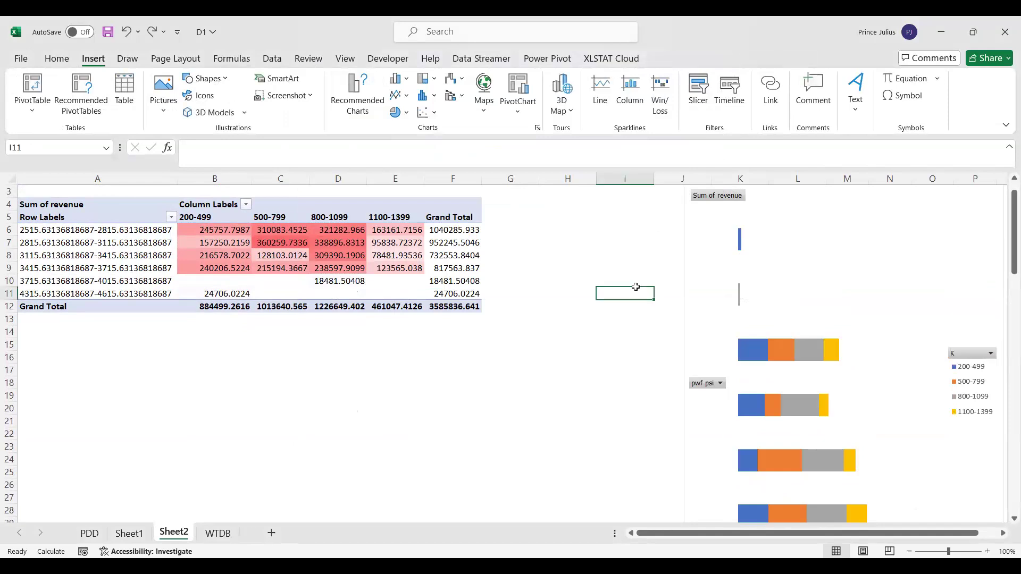
pyautogui.click(256, 250)
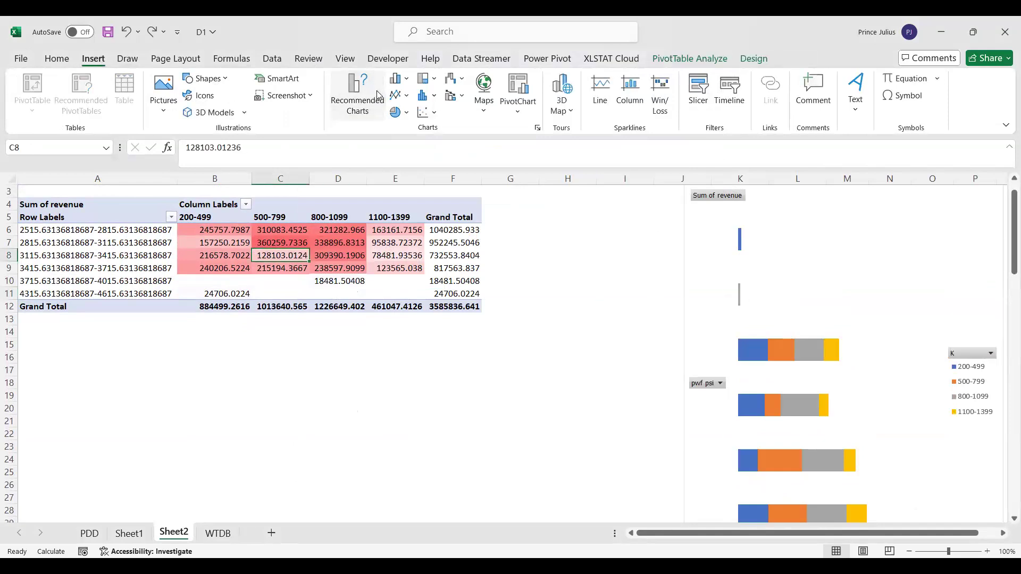
pyautogui.hotkey('alt', 'n')
pyautogui.press('r')
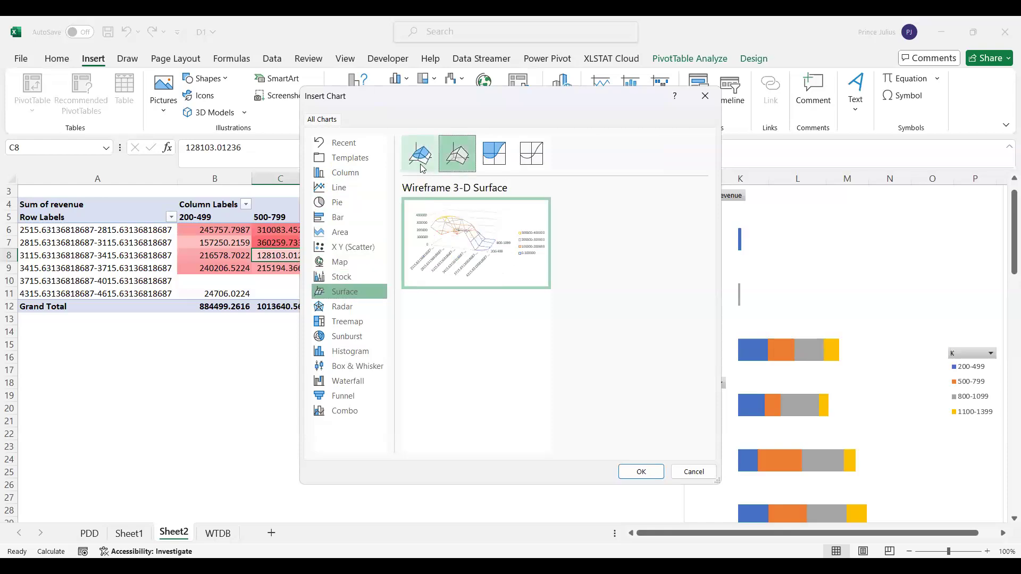
pyautogui.click(511, 160)
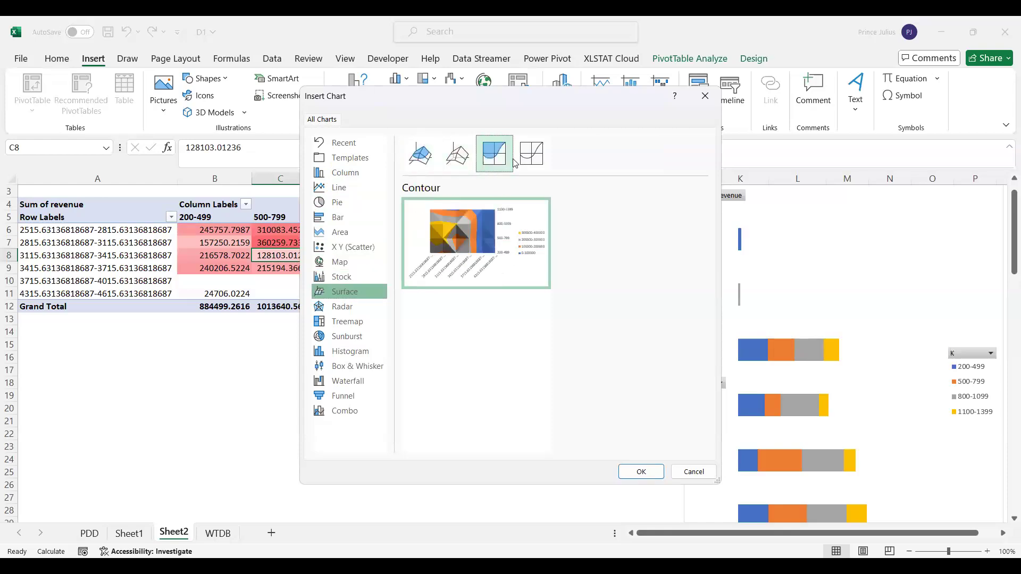
pyautogui.click(355, 189)
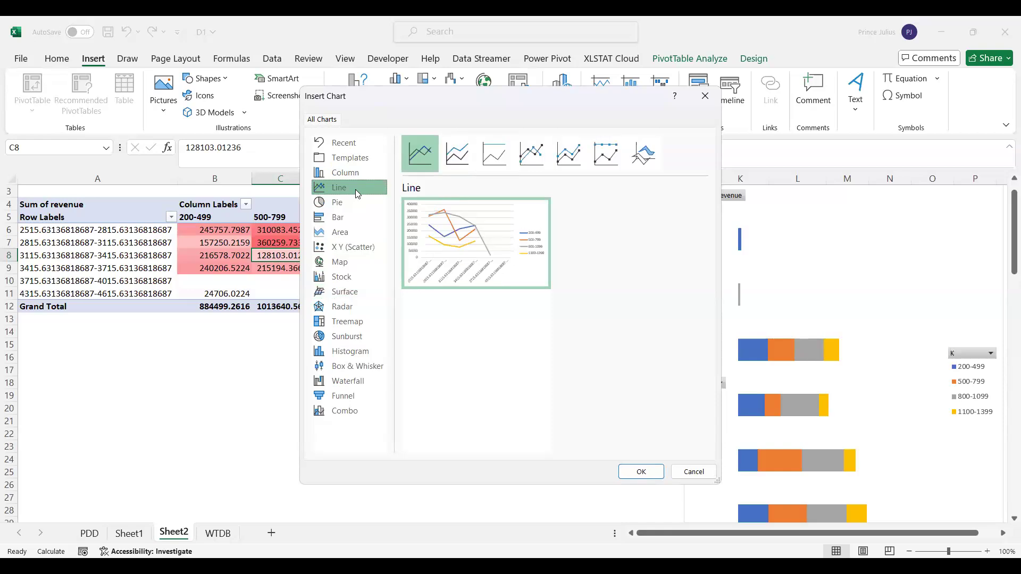
pyautogui.click(467, 163)
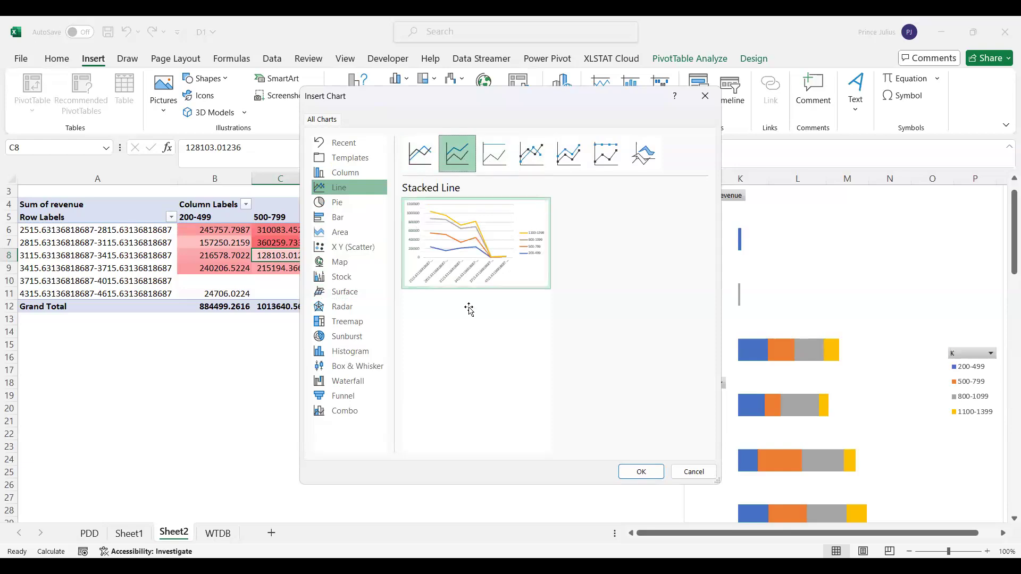
pyautogui.doubleClick(453, 283)
# Step: Move the stacked line pivot chart below the pivot table, starting in column A at about row 19
pyautogui.moveTo(151, 331); pyautogui.dragTo(130, 327)
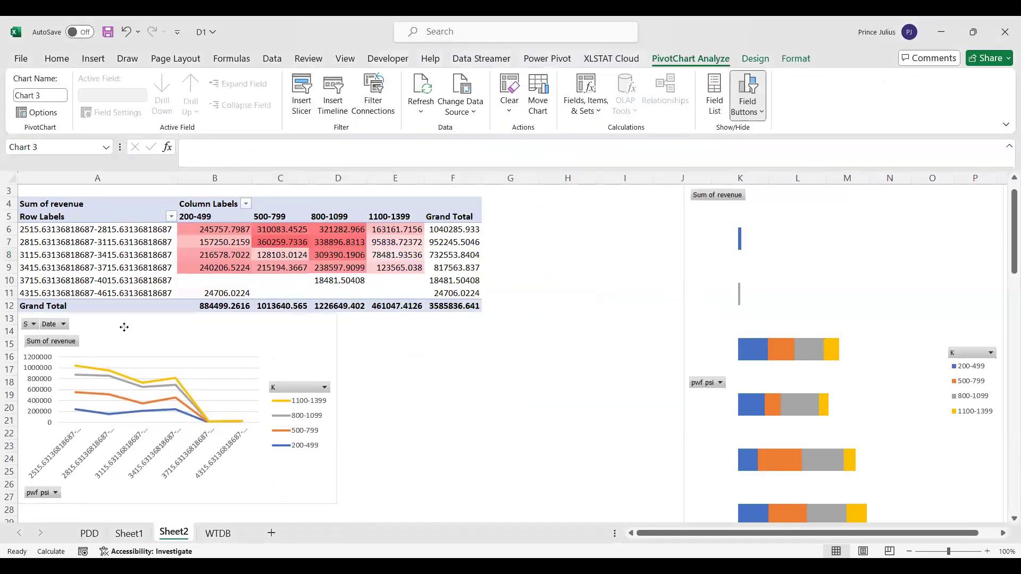
pyautogui.moveTo(324, 348); pyautogui.dragTo(317, 415)
pyautogui.scroll(-2, 317, 415)
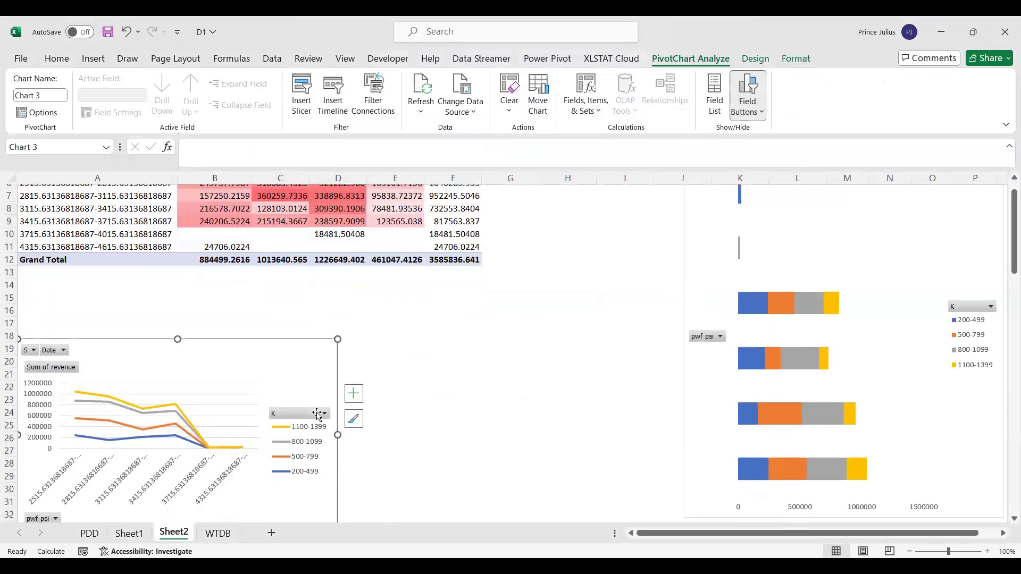
pyautogui.moveTo(308, 332)
pyautogui.mouseDown()
pyautogui.moveTo(307, 348)
pyautogui.moveTo(306, 341)
pyautogui.mouseUp()
pyautogui.click(393, 357)
pyautogui.click(299, 343)
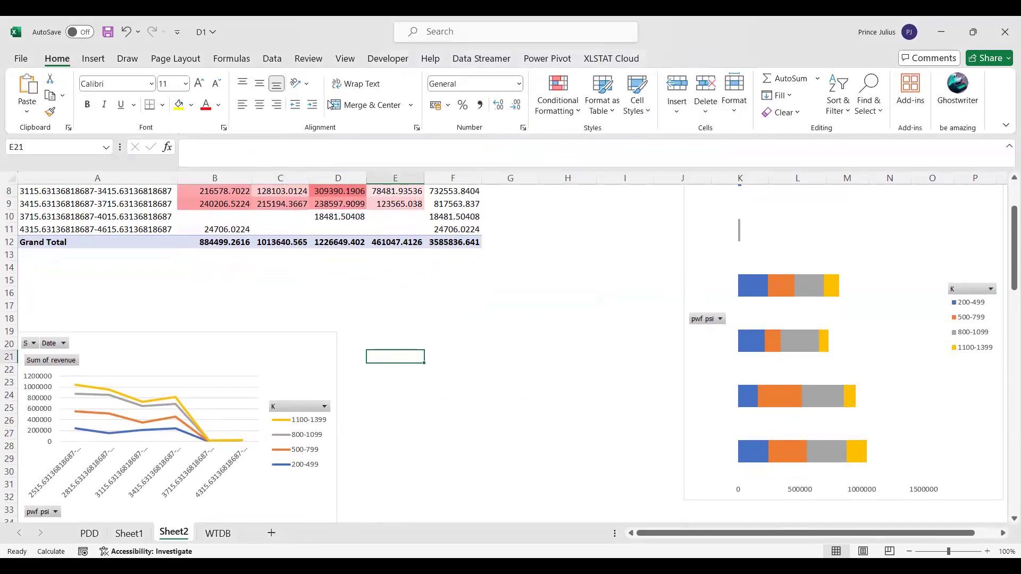
# Step: Insert a 3-D Pie pivot chart from the revenue pivot table and place it directly beside the line chart
pyautogui.click(283, 196)
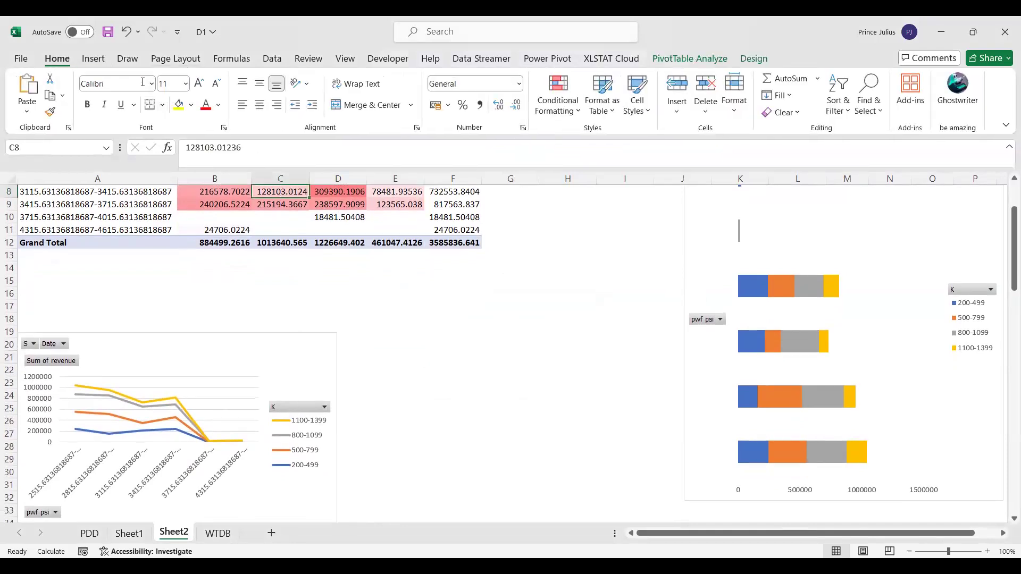
pyautogui.click(93, 60)
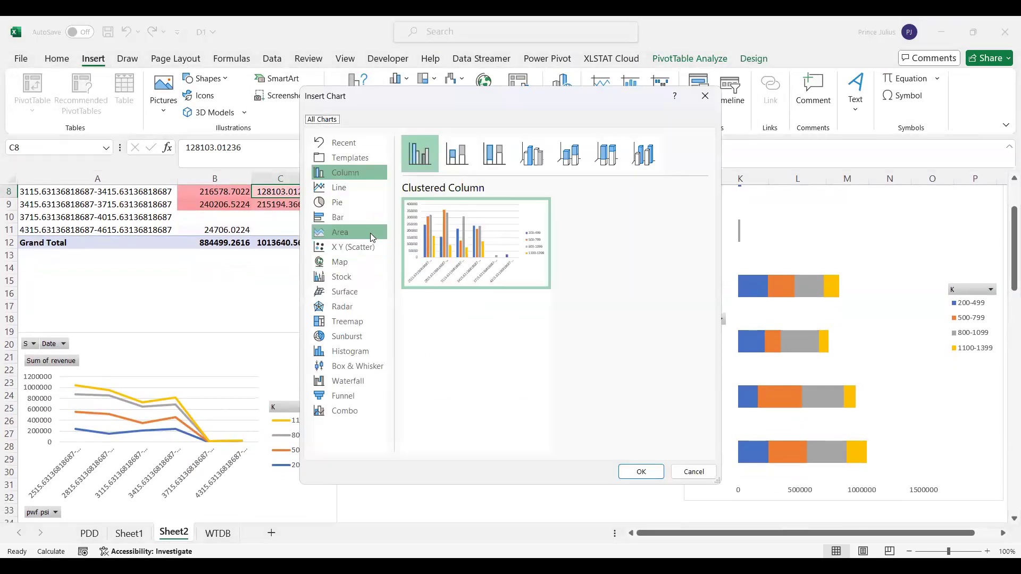
pyautogui.click(368, 204)
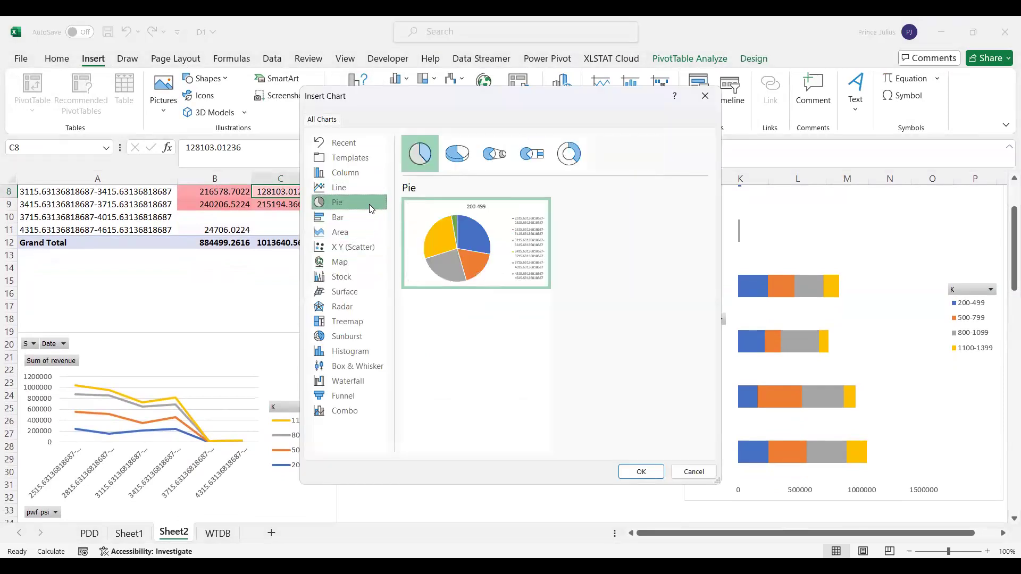
pyautogui.click(471, 155)
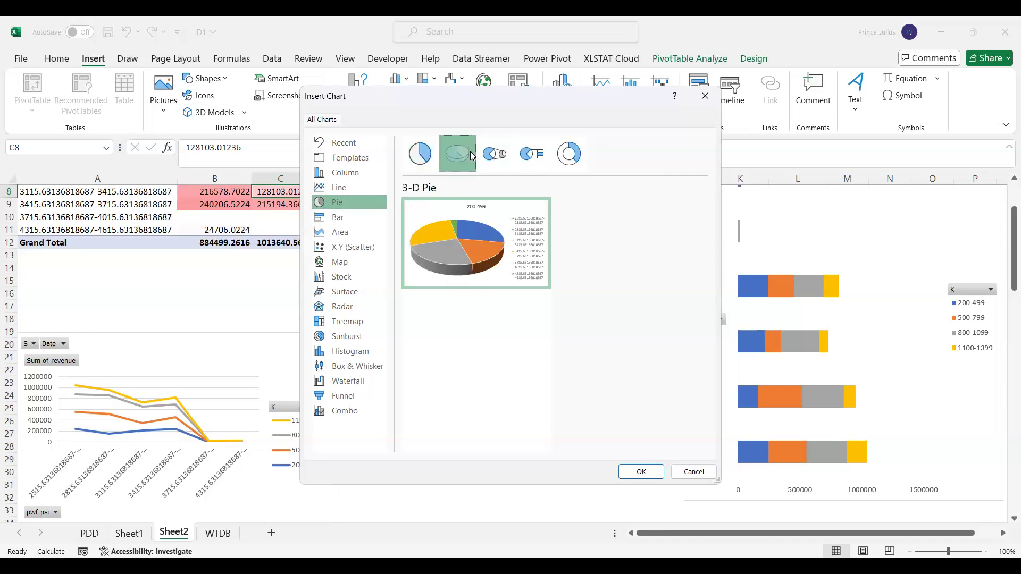
pyautogui.click(584, 152)
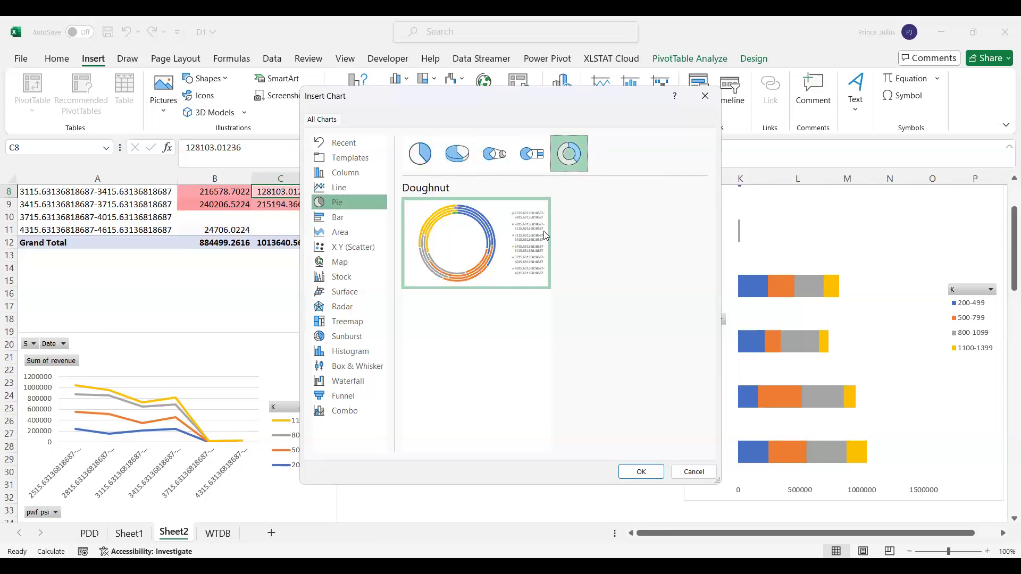
pyautogui.click(531, 154)
pyautogui.click(457, 154)
pyautogui.click(490, 158)
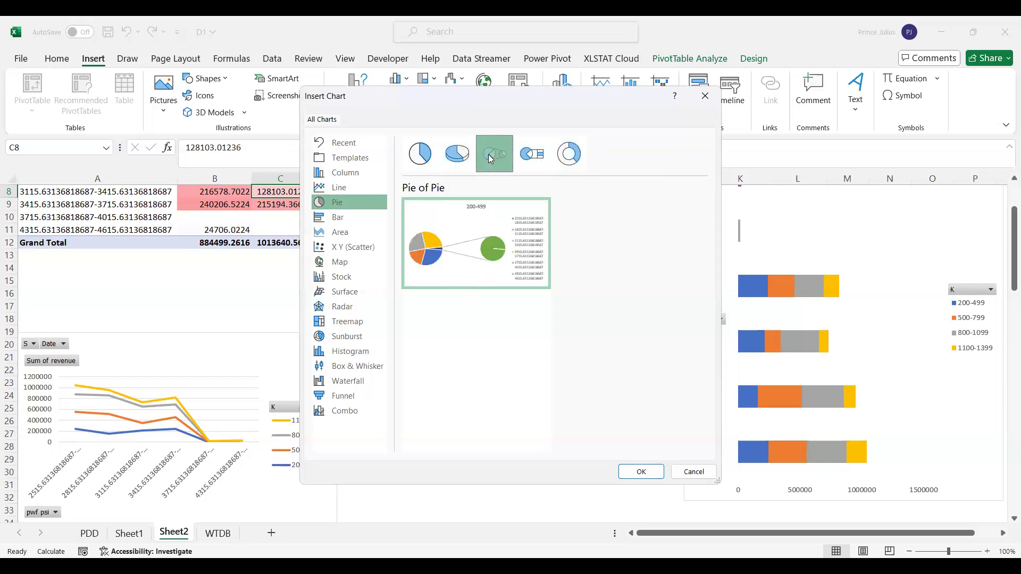
pyautogui.click(464, 158)
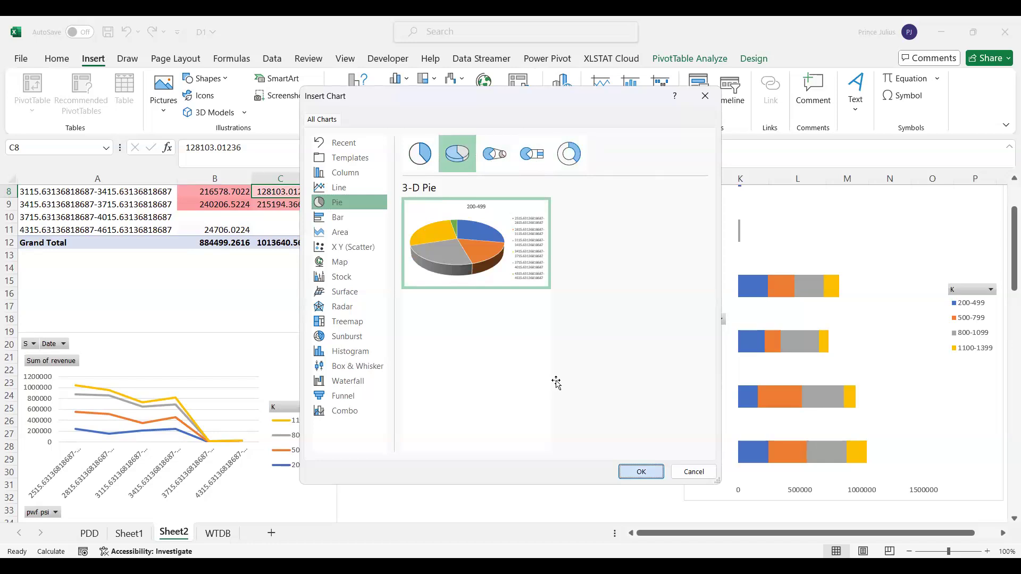
pyautogui.doubleClick(546, 280)
pyautogui.moveTo(546, 280); pyautogui.dragTo(540, 342)
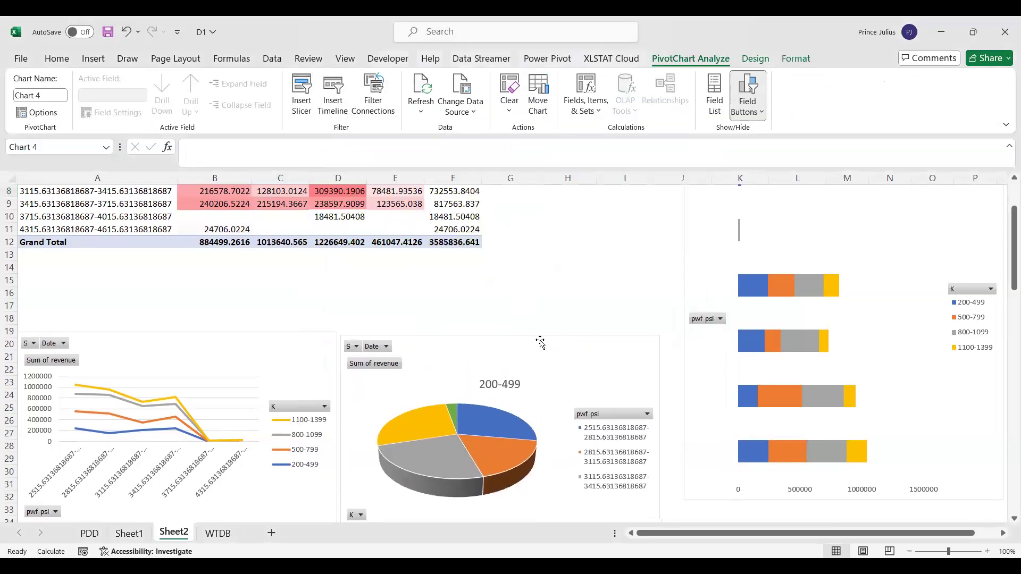
# Step: Open the 3-D rotation settings of the pie pivot chart and set its perspective to 30°
pyautogui.click(510, 418)
pyautogui.rightClick(510, 418)
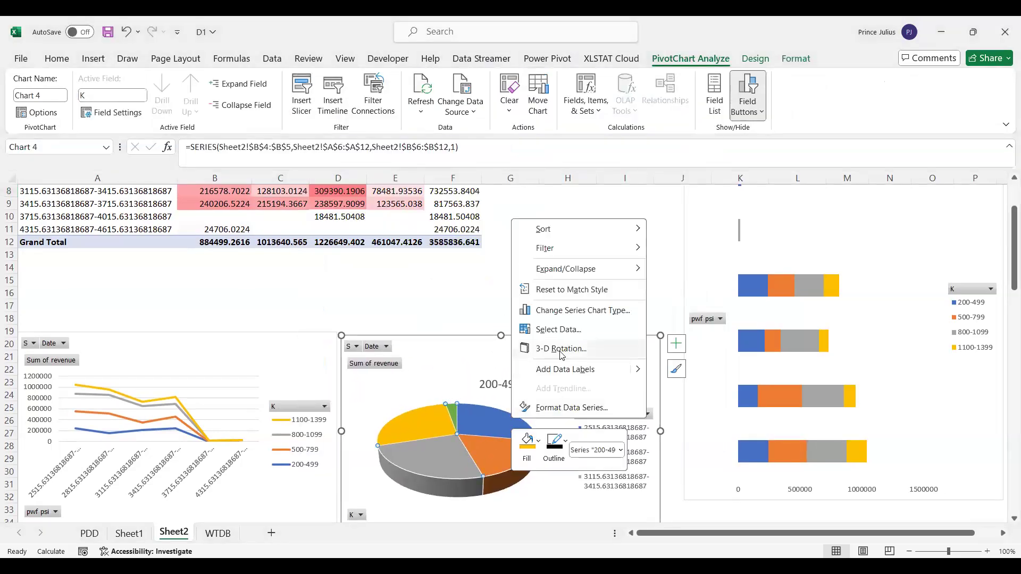
pyautogui.click(560, 349)
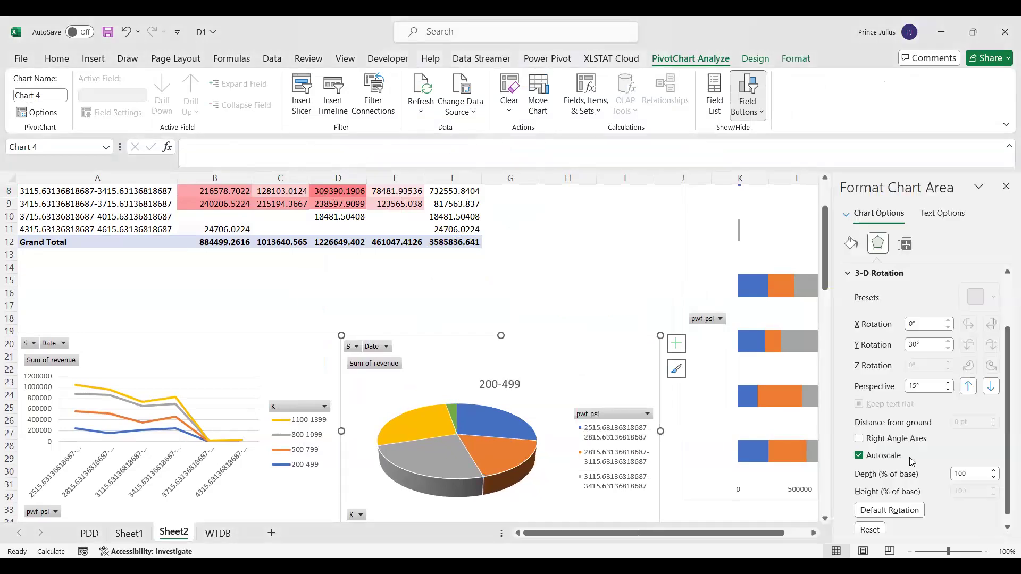
pyautogui.click(950, 391)
pyautogui.click(949, 391)
pyautogui.click(949, 390)
pyautogui.click(948, 383)
pyautogui.click(948, 383)
# Step: Set the pie chart's Y rotation to 30° and X rotation to 50°, and close the formatting pane
pyautogui.click(950, 347)
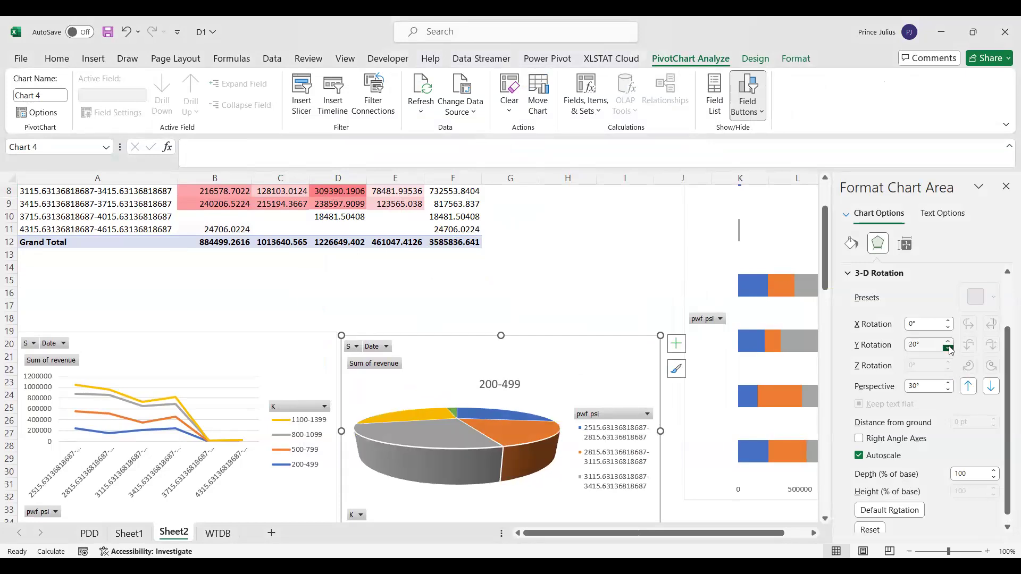
pyautogui.click(949, 347)
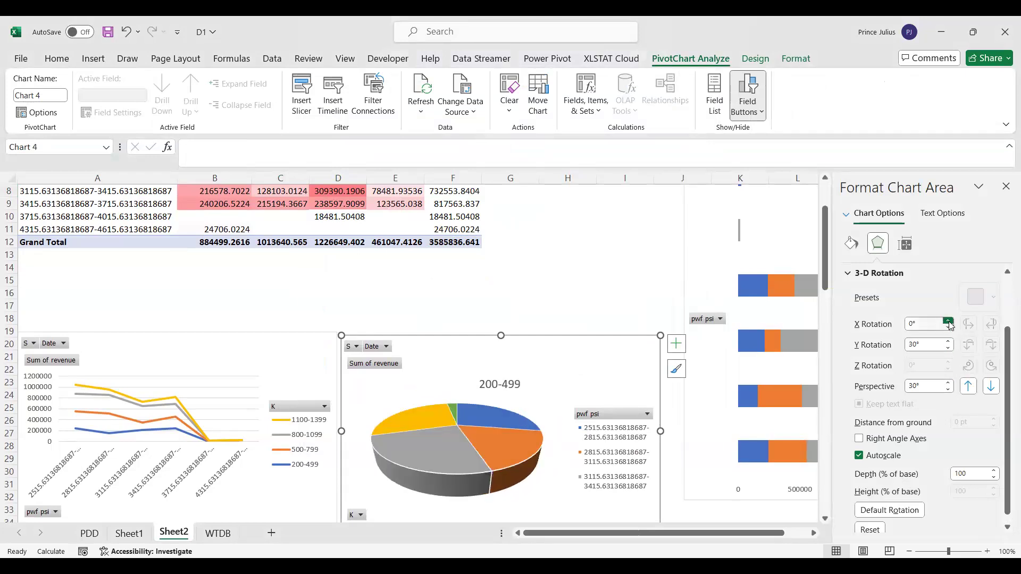
pyautogui.click(949, 322)
pyautogui.click(949, 321)
pyautogui.click(948, 322)
pyautogui.click(949, 322)
pyautogui.click(949, 322)
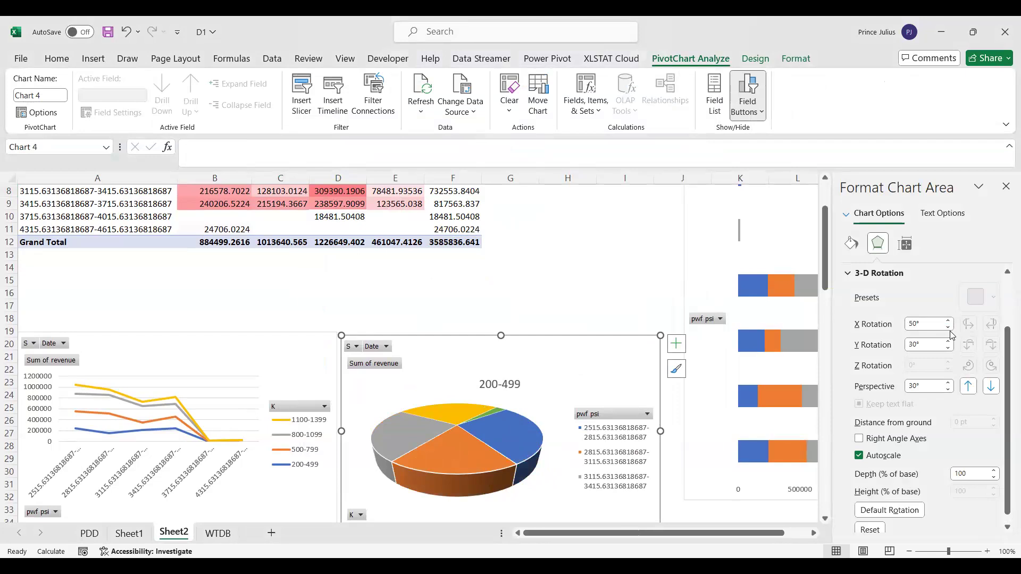
pyautogui.scroll(1, 751, 367)
pyautogui.scroll(-1, 902, 426)
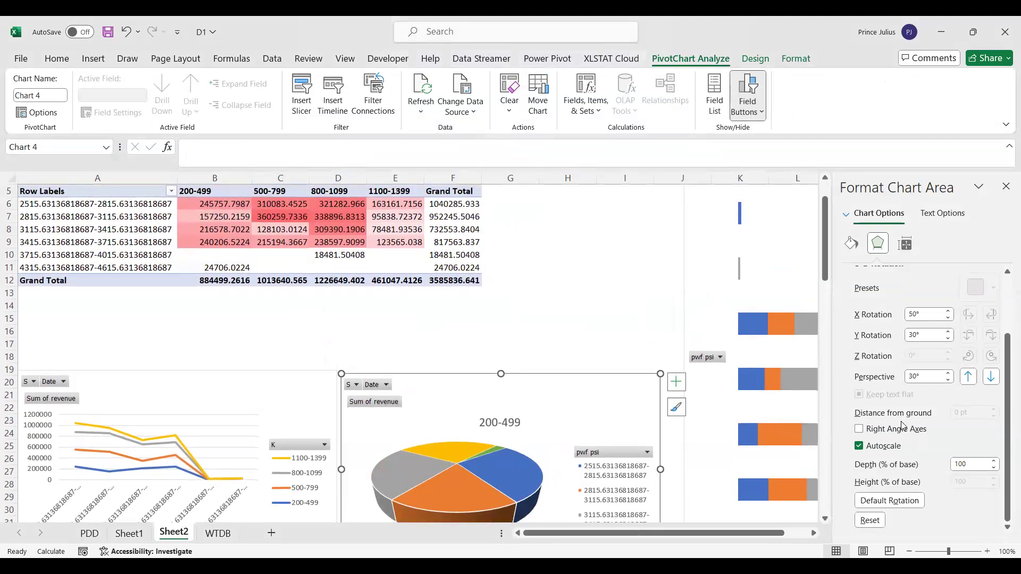
pyautogui.click(1005, 186)
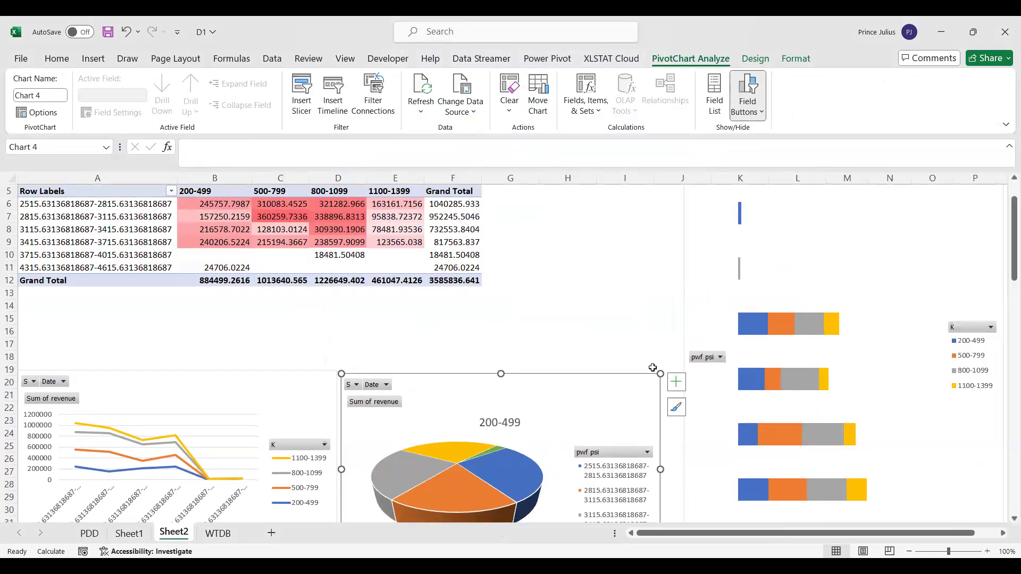
# Step: Shift the pie pivot chart slightly right and down to leave a small gap beside the line chart
pyautogui.moveTo(622, 387)
pyautogui.mouseDown()
pyautogui.moveTo(633, 399)
pyautogui.moveTo(629, 390)
pyautogui.mouseUp()
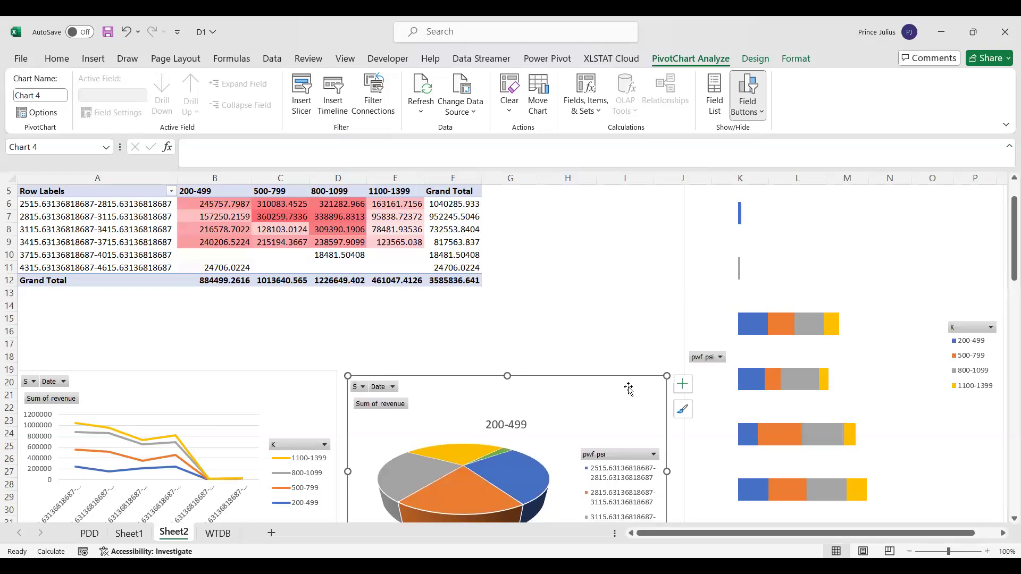
pyautogui.scroll(-2, 628, 388)
pyautogui.scroll(1, 628, 389)
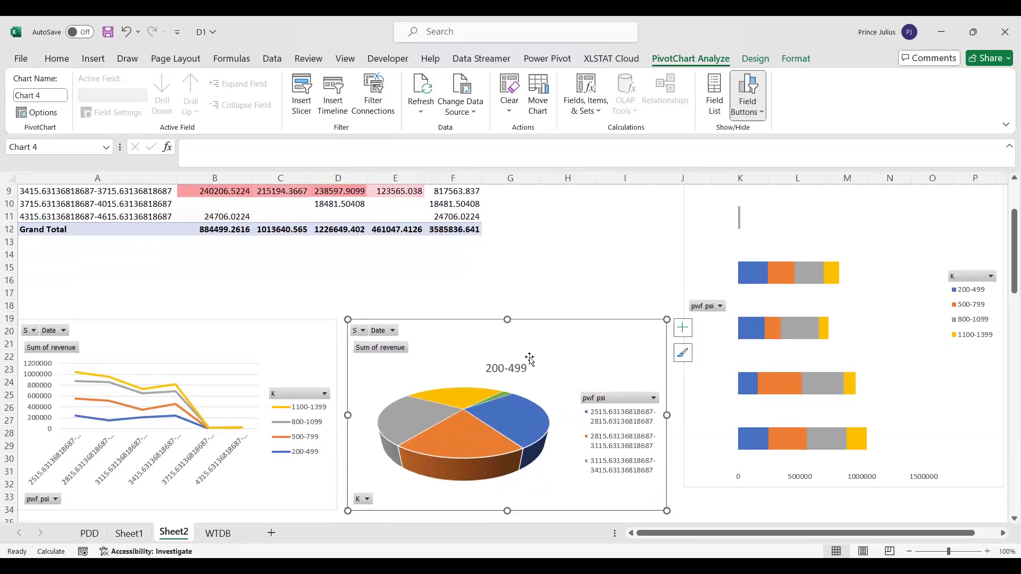
# Step: Start a column sparkline from the revenue pivot table, using B6:E6 as its data range
pyautogui.scroll(3, 529, 357)
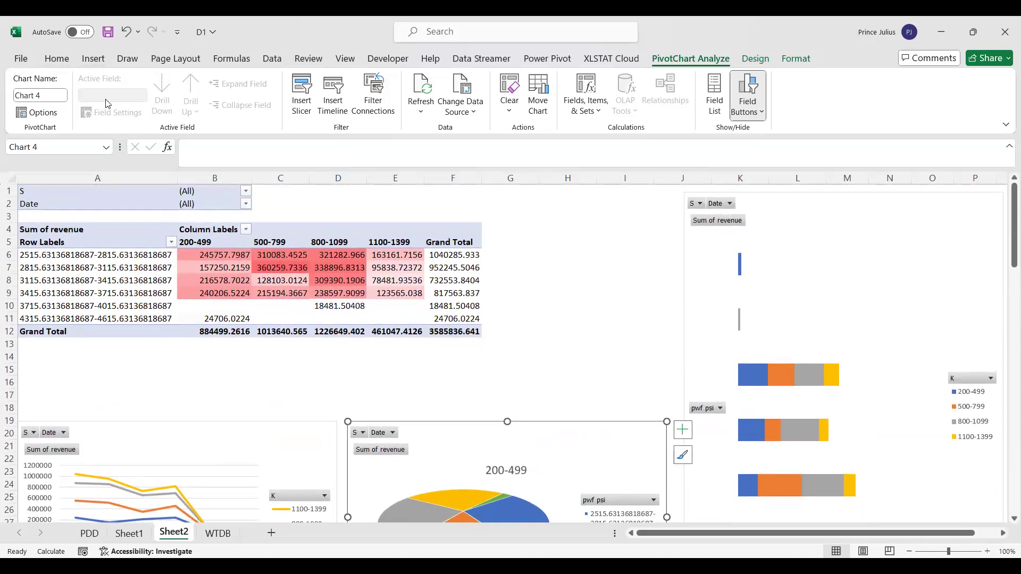
pyautogui.click(93, 59)
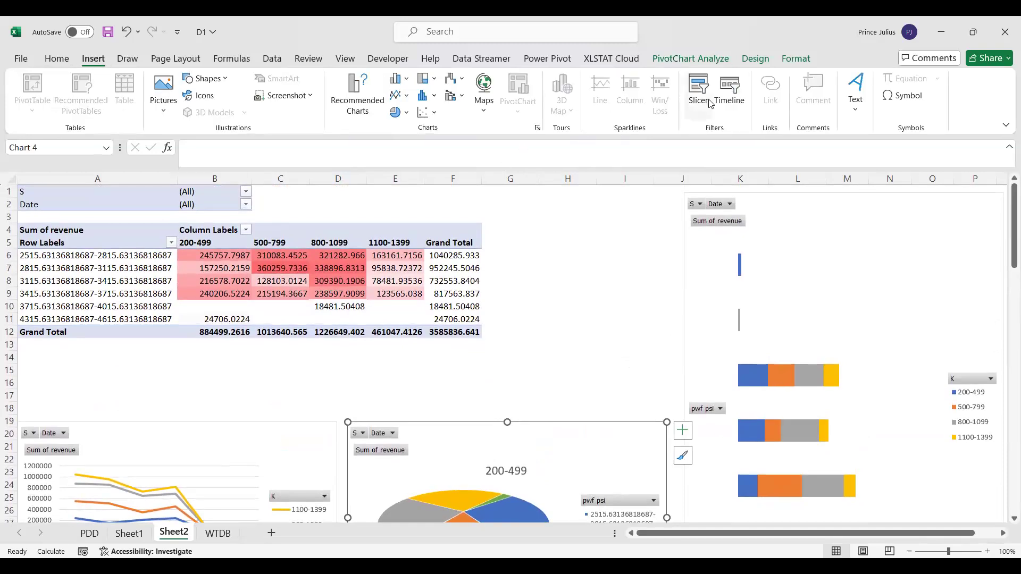
pyautogui.click(370, 268)
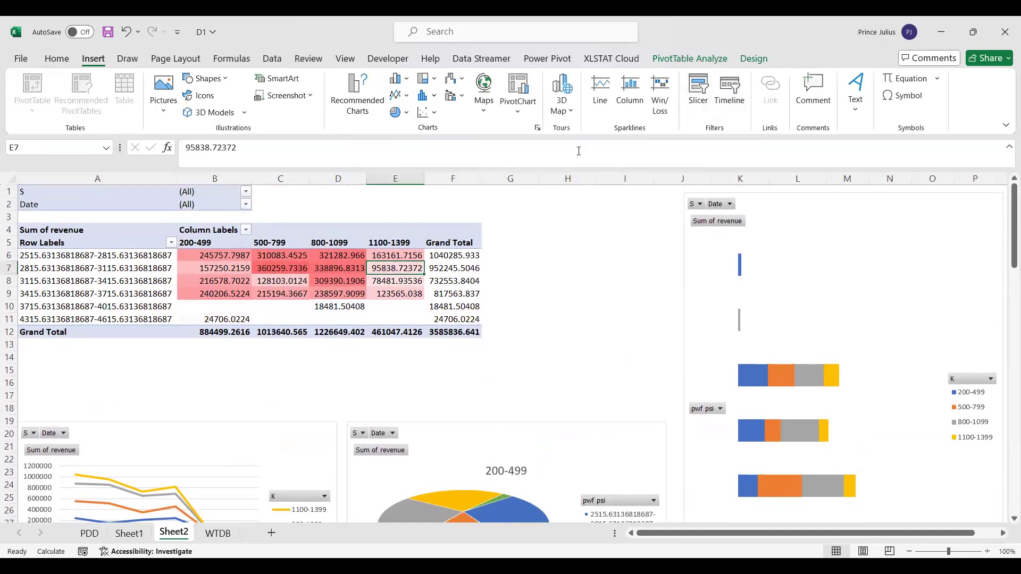
pyautogui.click(631, 93)
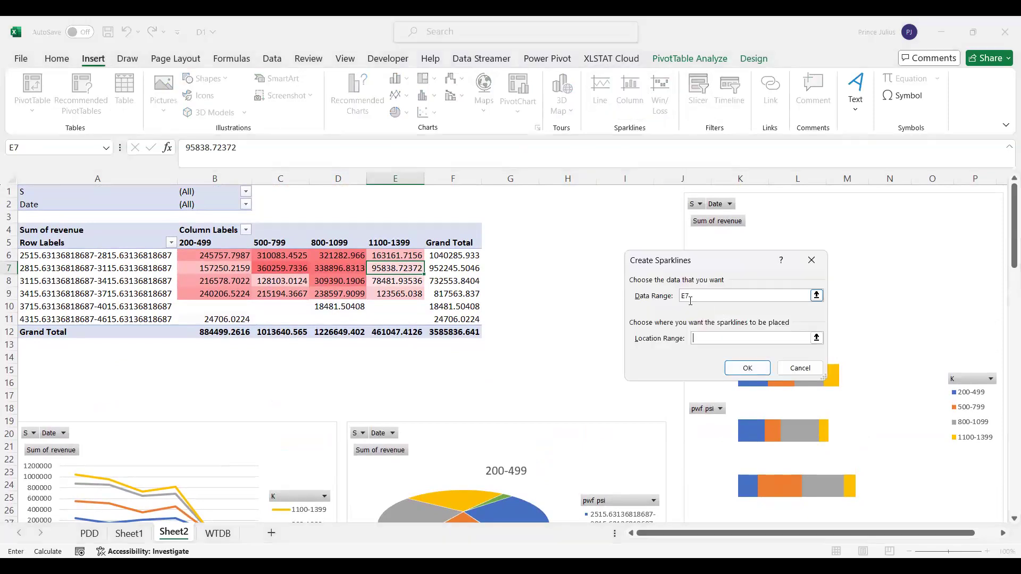
pyautogui.click(817, 338)
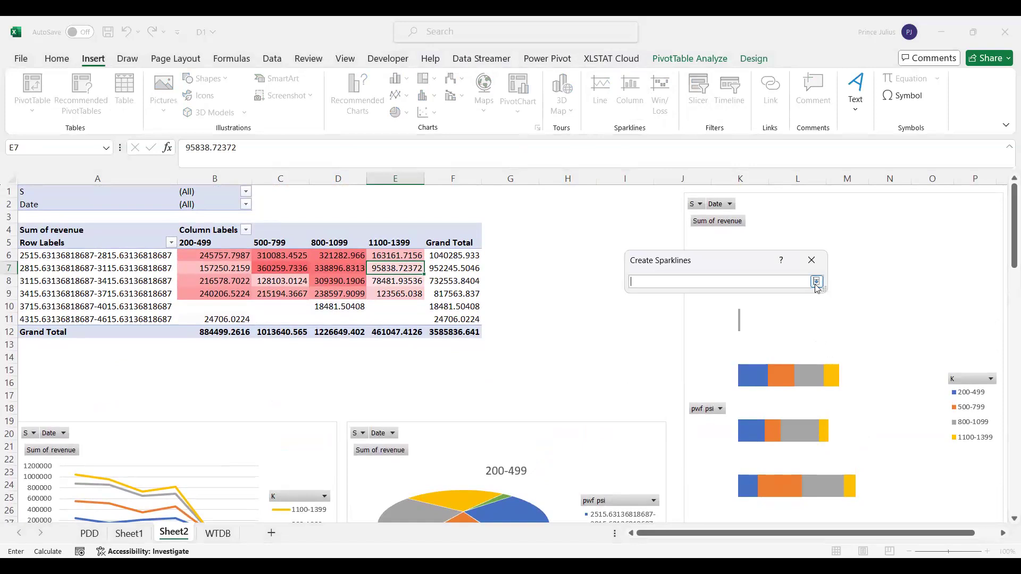
pyautogui.click(816, 282)
pyautogui.click(817, 294)
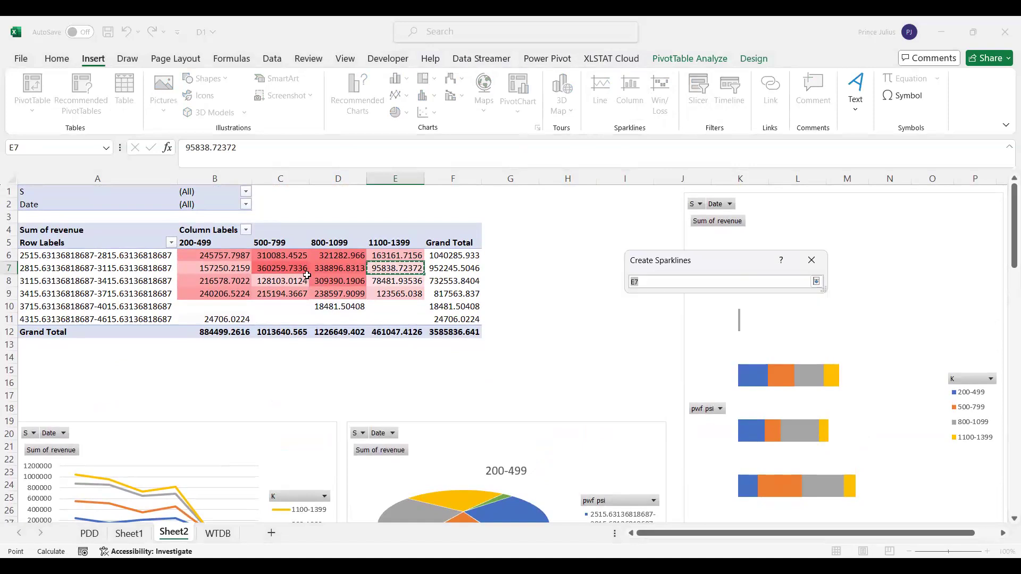
pyautogui.moveTo(227, 260); pyautogui.dragTo(396, 256)
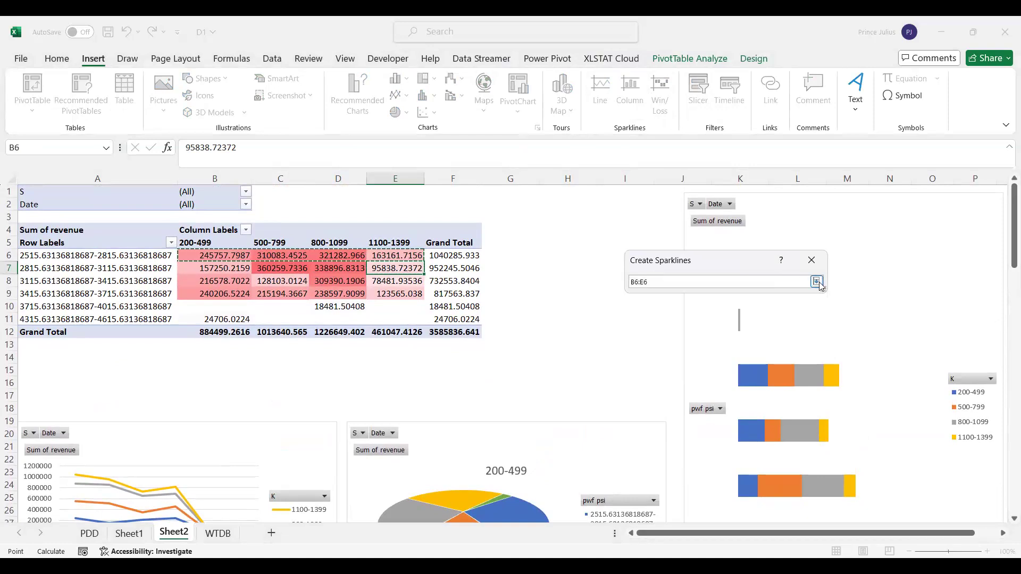
pyautogui.click(816, 281)
# Step: Place the column sparkline in cell G6 and widen column G to about twice its width
pyautogui.click(817, 337)
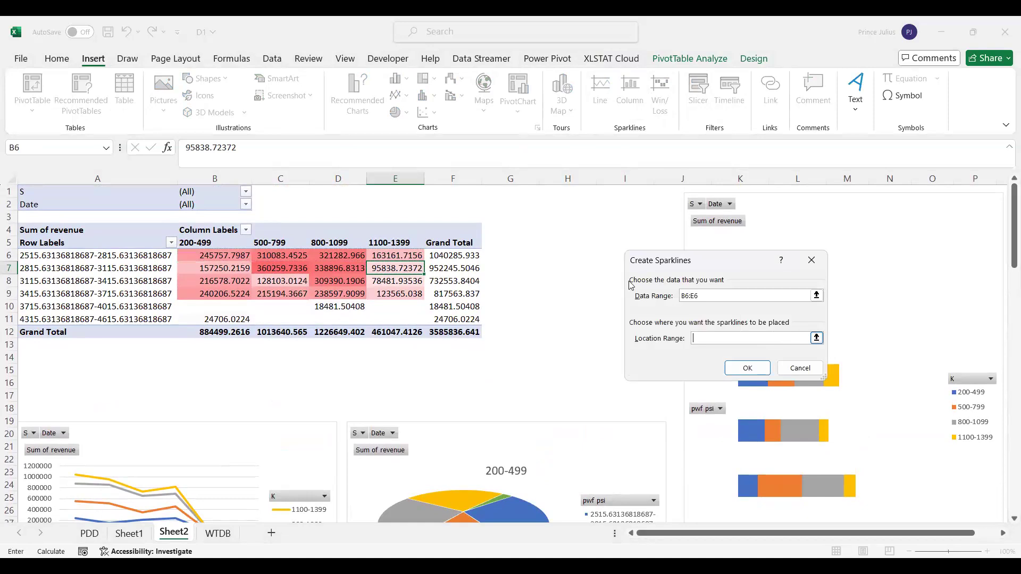
pyautogui.click(485, 256)
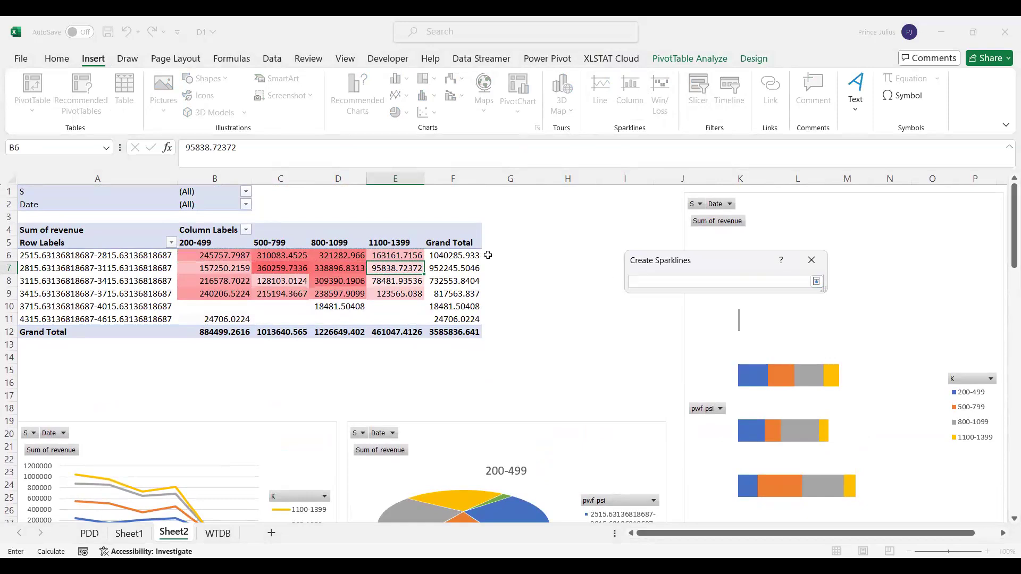
pyautogui.click(819, 284)
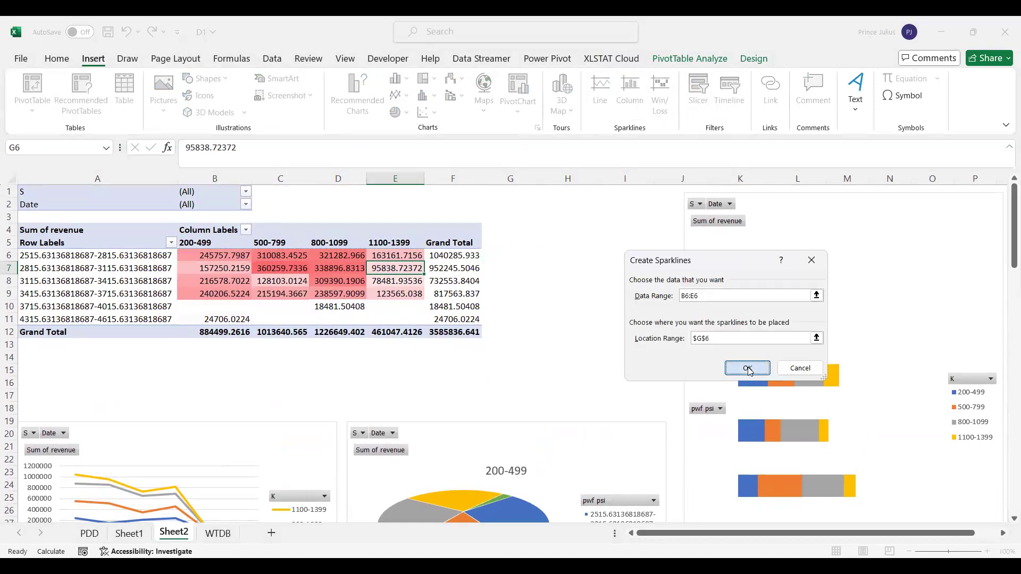
pyautogui.press('Return')
pyautogui.moveTo(539, 179); pyautogui.dragTo(594, 188)
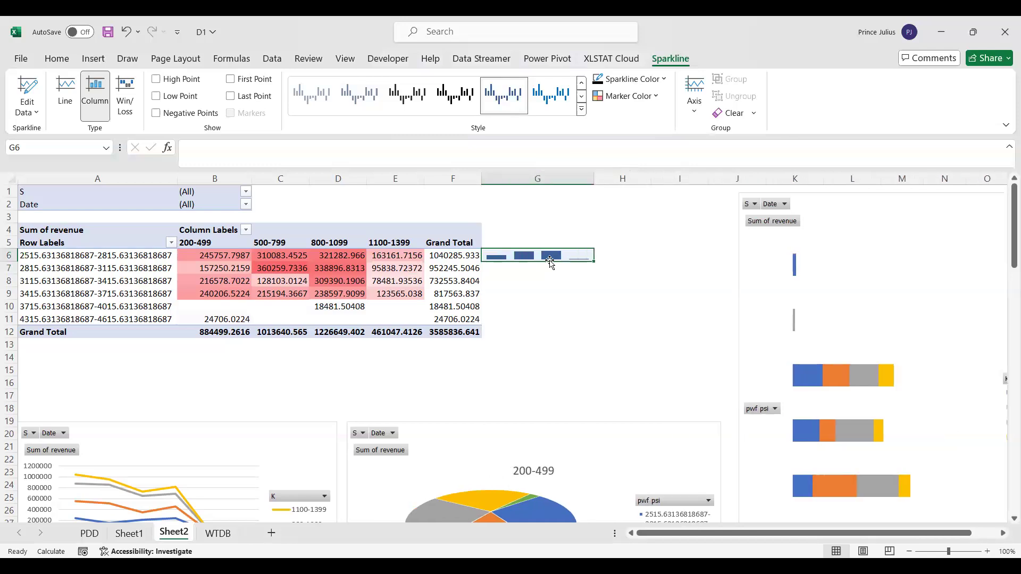
# Step: Try a taller row height for the whole sheet, and undo it
pyautogui.click(5, 181)
pyautogui.moveTo(5, 260); pyautogui.dragTo(6, 273)
pyautogui.scroll(-2, 360, 381)
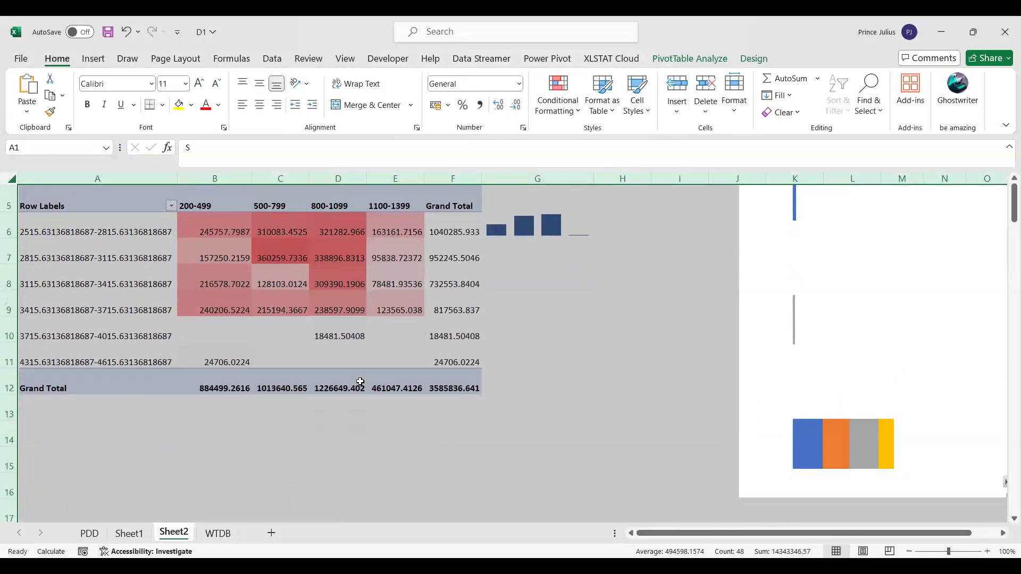
pyautogui.hotkey('ctrl', 'z')
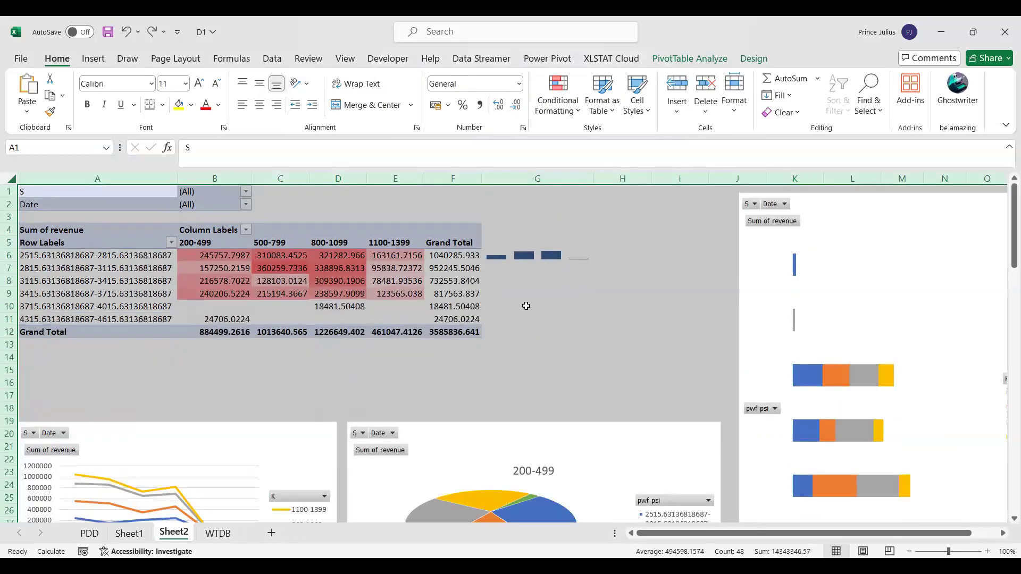
# Step: Highlight the high point of the sparkline in G6 and fill the sparkline down to G11
pyautogui.click(514, 256)
pyautogui.click(674, 82)
pyautogui.hotkey('ctrl', 'z')
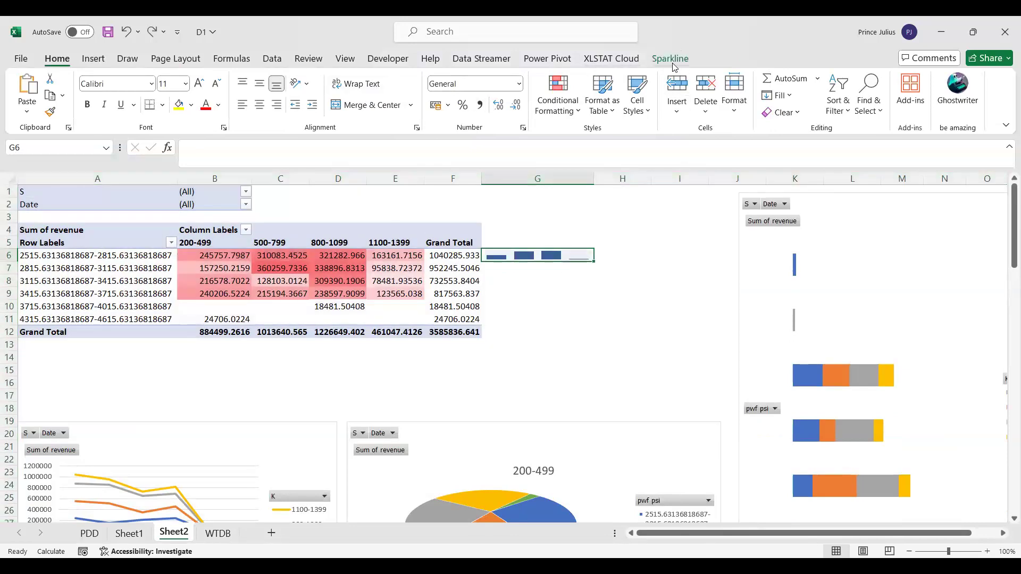
pyautogui.click(670, 59)
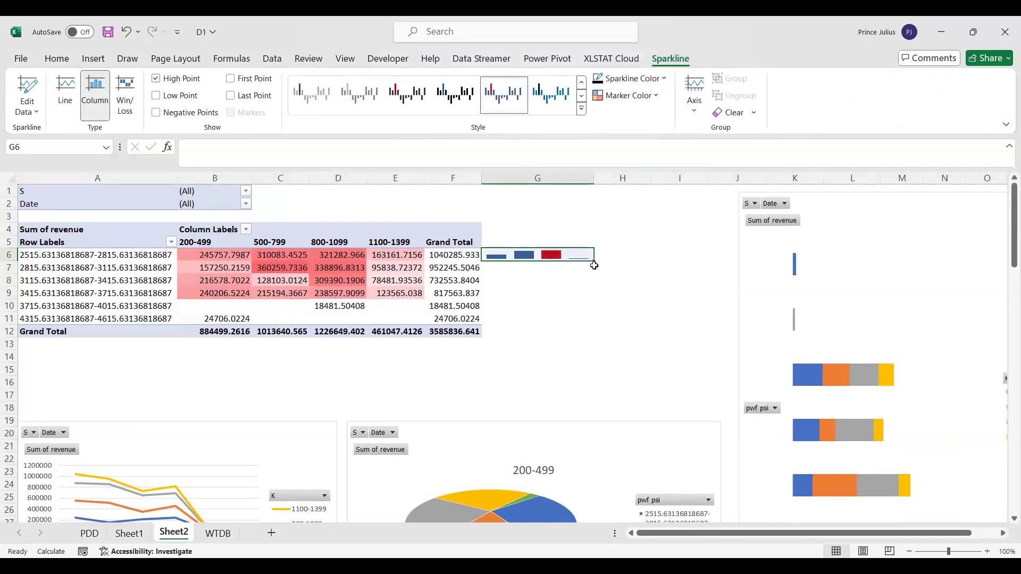
pyautogui.moveTo(594, 262); pyautogui.dragTo(597, 322)
pyautogui.click(630, 373)
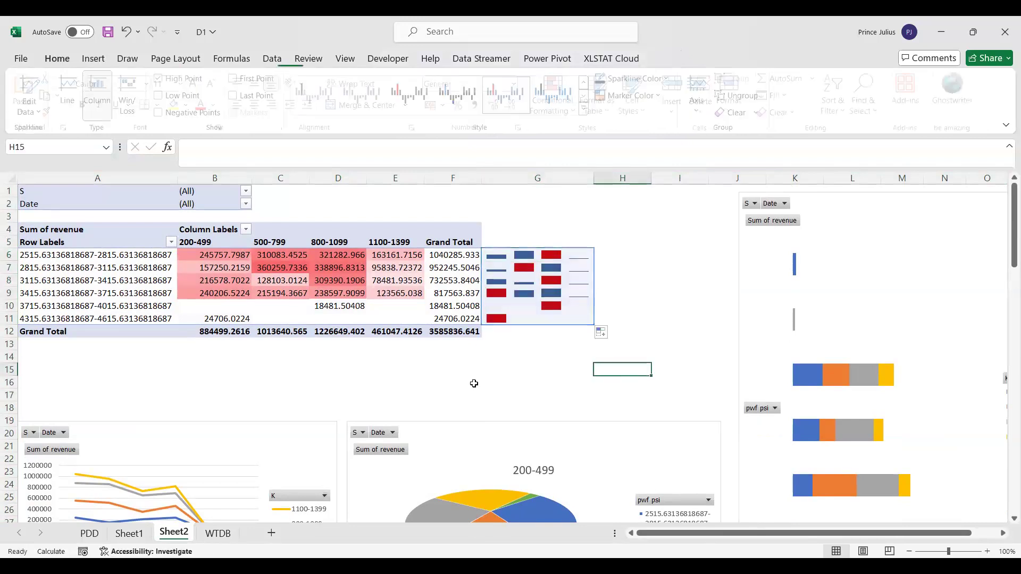
pyautogui.scroll(-3, 474, 383)
pyautogui.scroll(3, 474, 383)
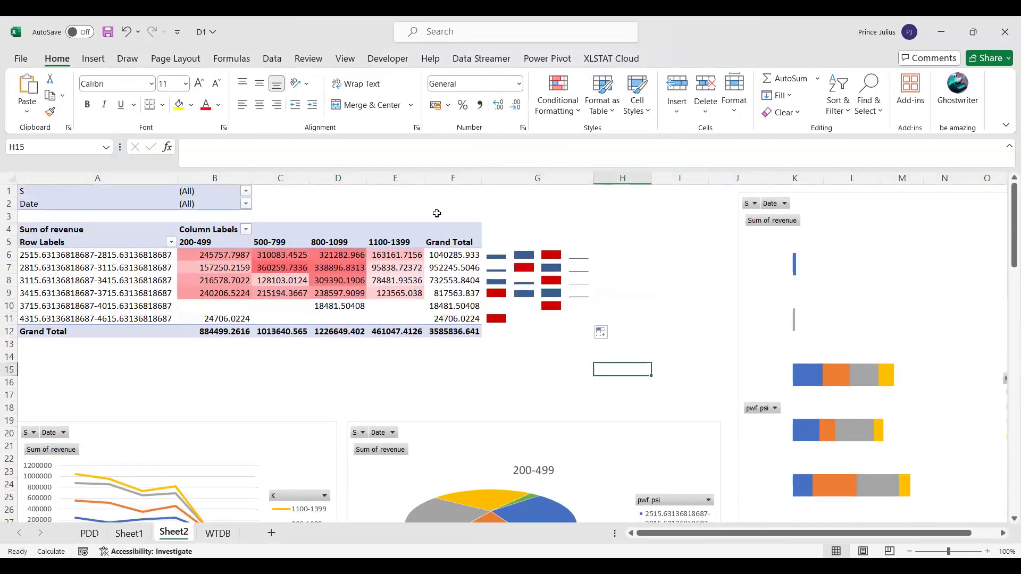
pyautogui.click(93, 59)
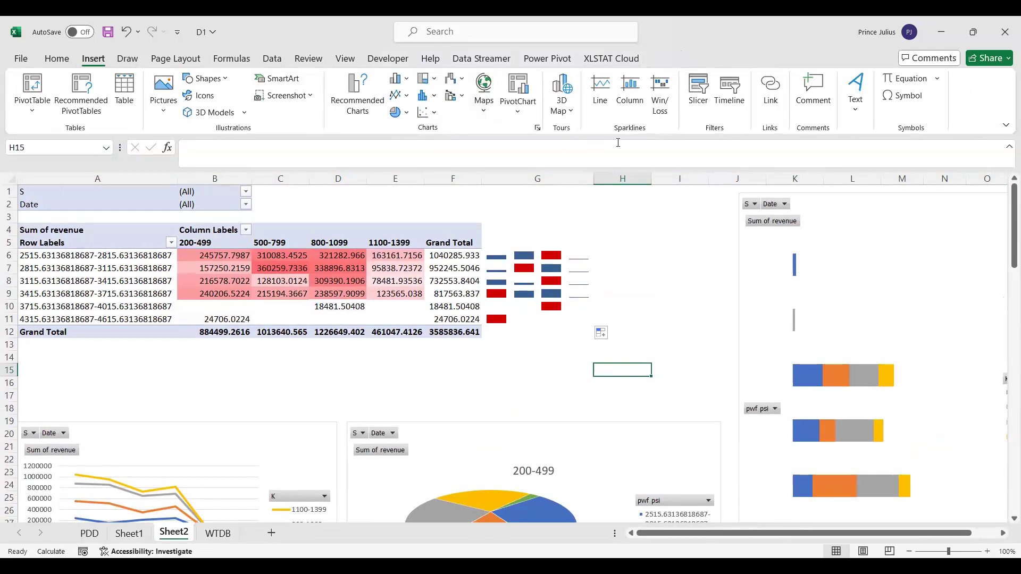
pyautogui.click(729, 96)
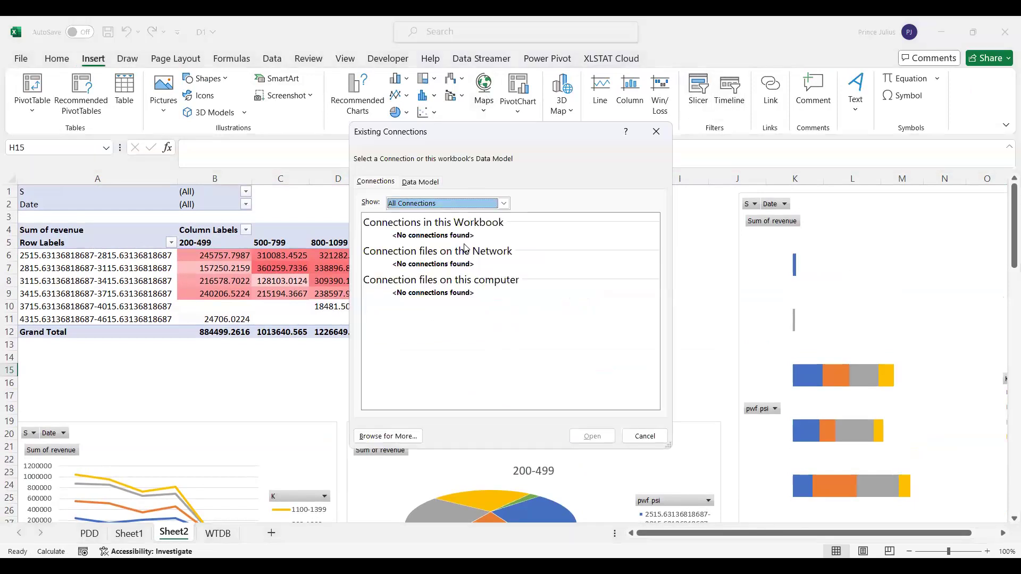
pyautogui.click(658, 133)
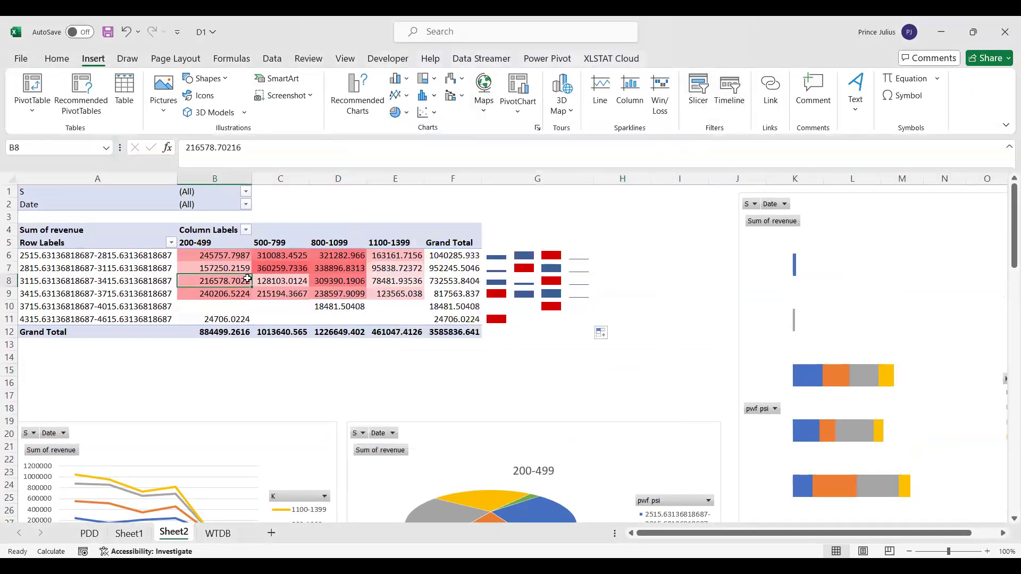
# Step: Insert a timeline for the Date field of the revenue pivot table and place it directly above the line chart
pyautogui.click(728, 86)
pyautogui.click(671, 254)
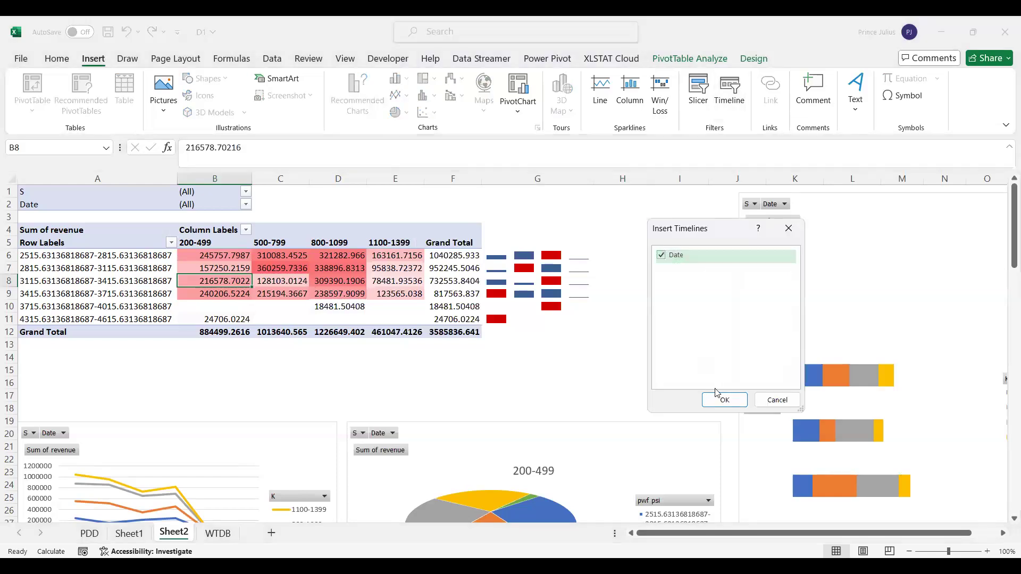
pyautogui.click(721, 398)
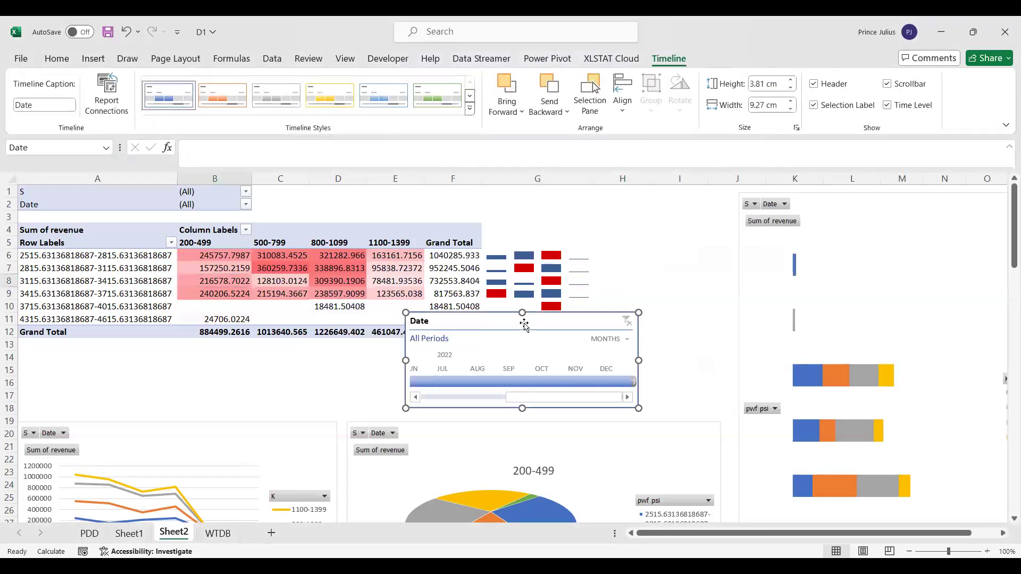
pyautogui.moveTo(532, 315); pyautogui.dragTo(151, 336)
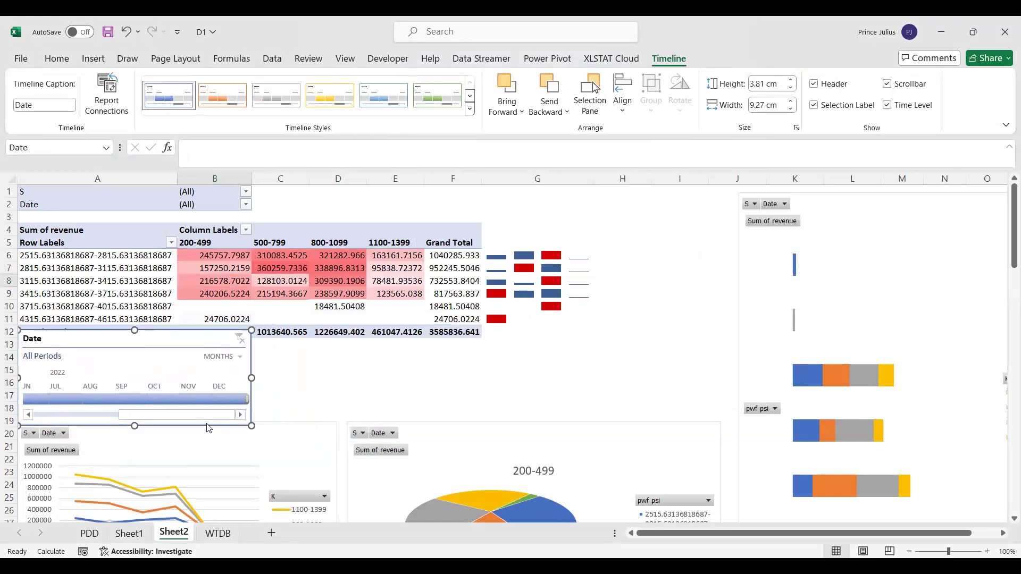
# Step: Widen the Date timeline to about 19.24 cm and switch its time level to quarters
pyautogui.click(66, 415)
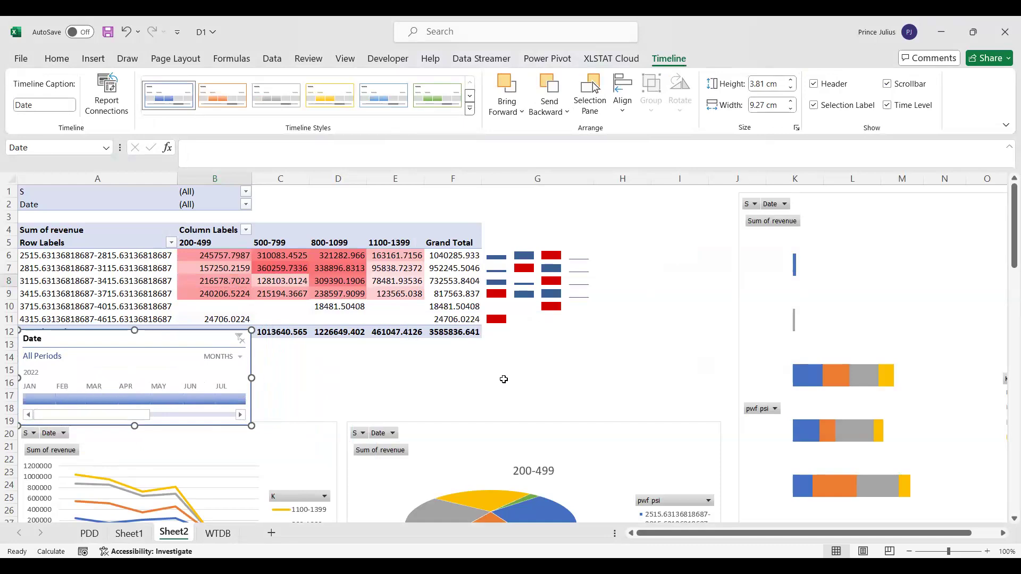
pyautogui.moveTo(250, 378); pyautogui.dragTo(502, 378)
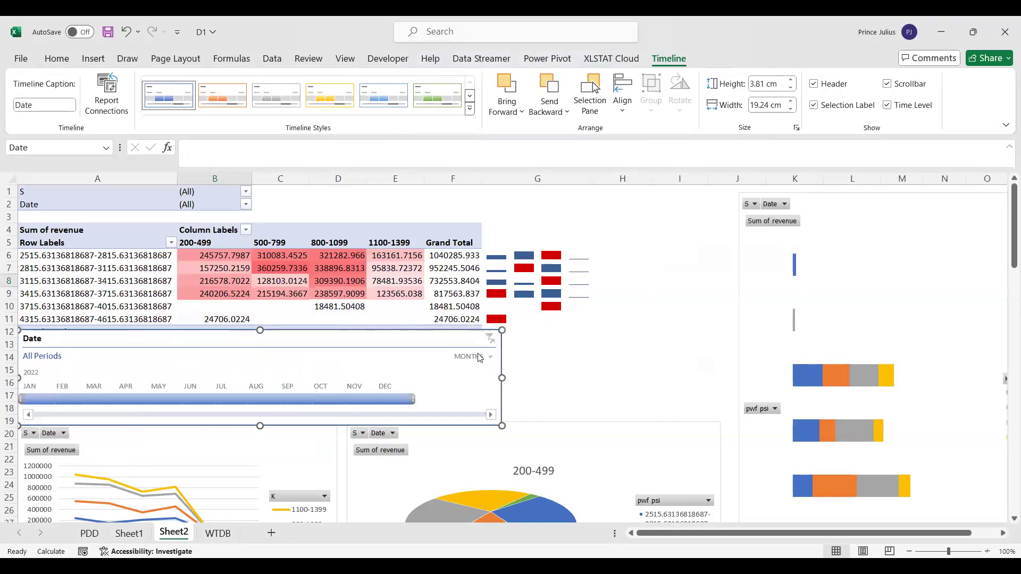
pyautogui.click(480, 356)
pyautogui.click(488, 391)
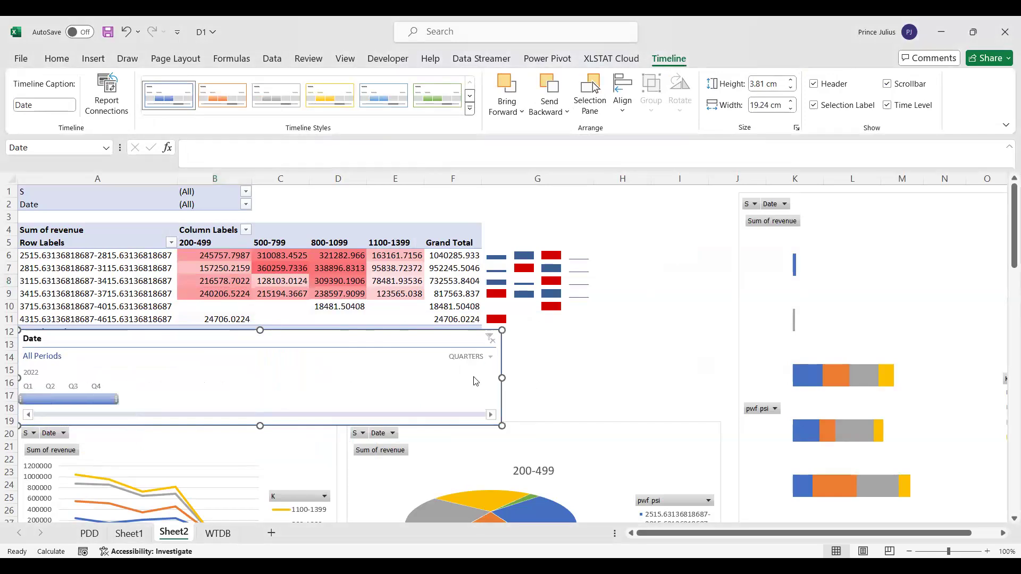
# Step: Switch the Date timeline to days, widen it to about 28.3 cm, and bring January 2022 into its range
pyautogui.click(468, 356)
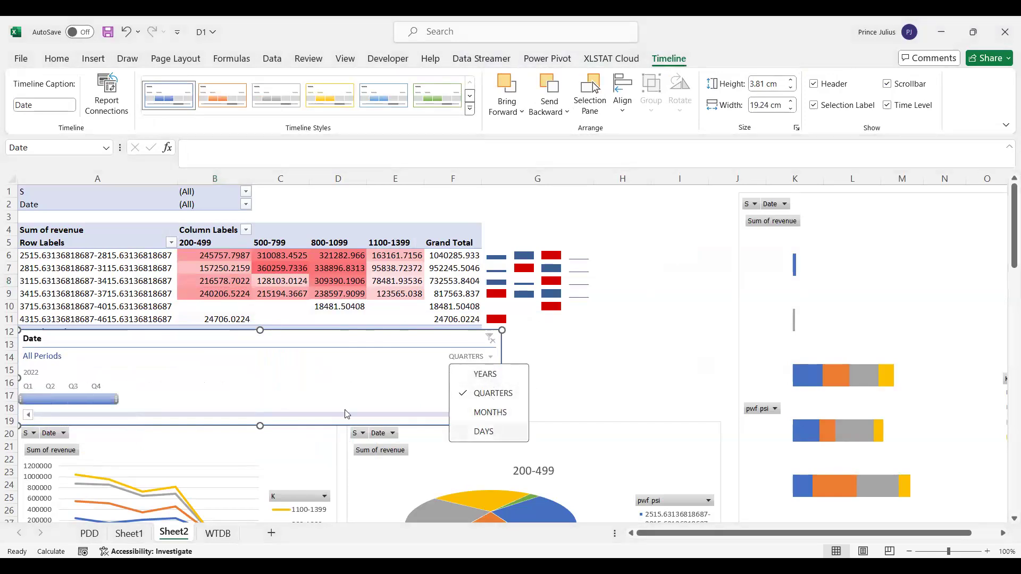
pyautogui.press('Return')
pyautogui.moveTo(501, 378); pyautogui.dragTo(730, 377)
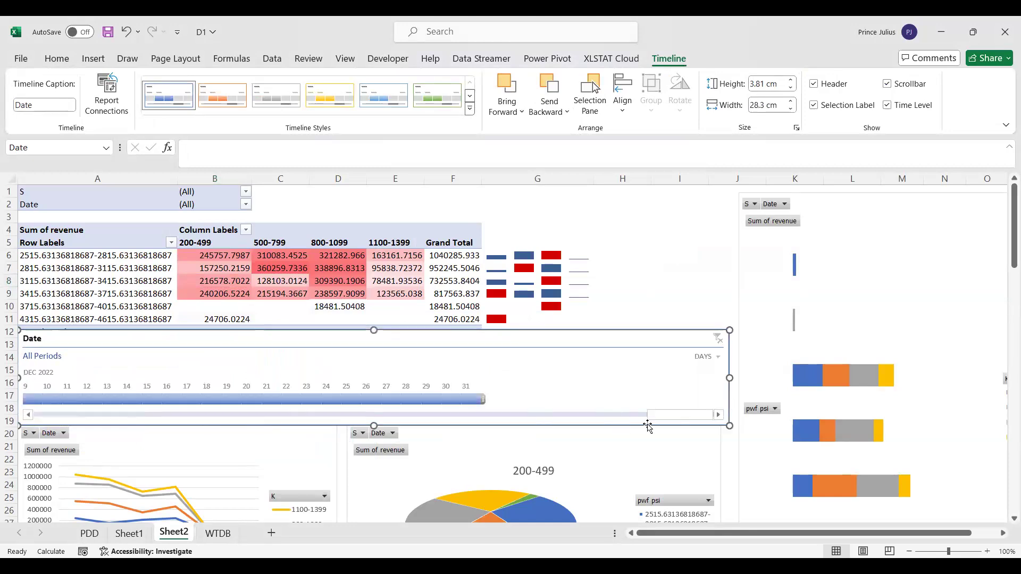
pyautogui.moveTo(653, 415); pyautogui.dragTo(71, 415)
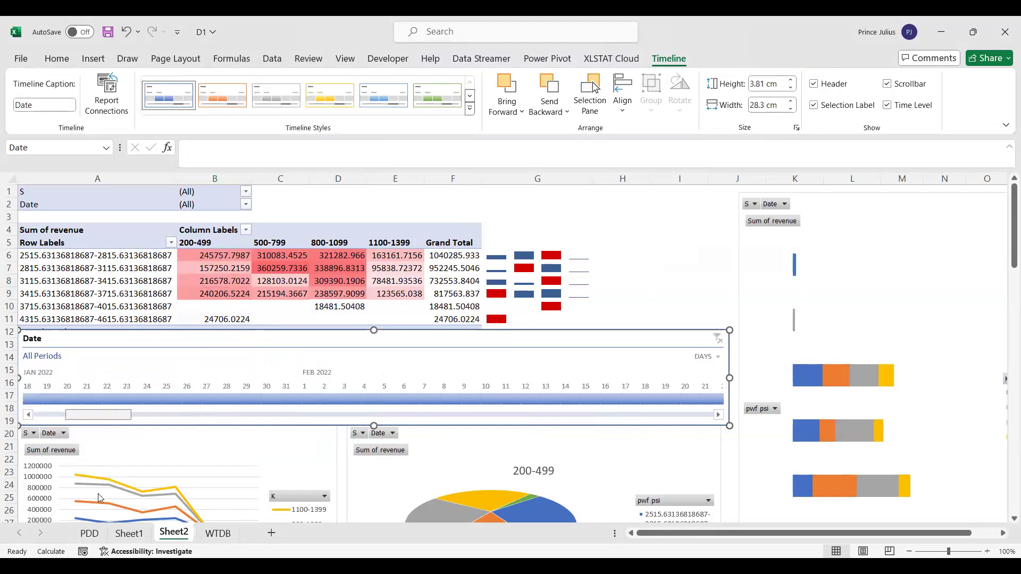
# Step: Apply the orange timeline style to the Date timeline and narrow it to about 11.62 cm
pyautogui.click(277, 96)
pyautogui.click(243, 94)
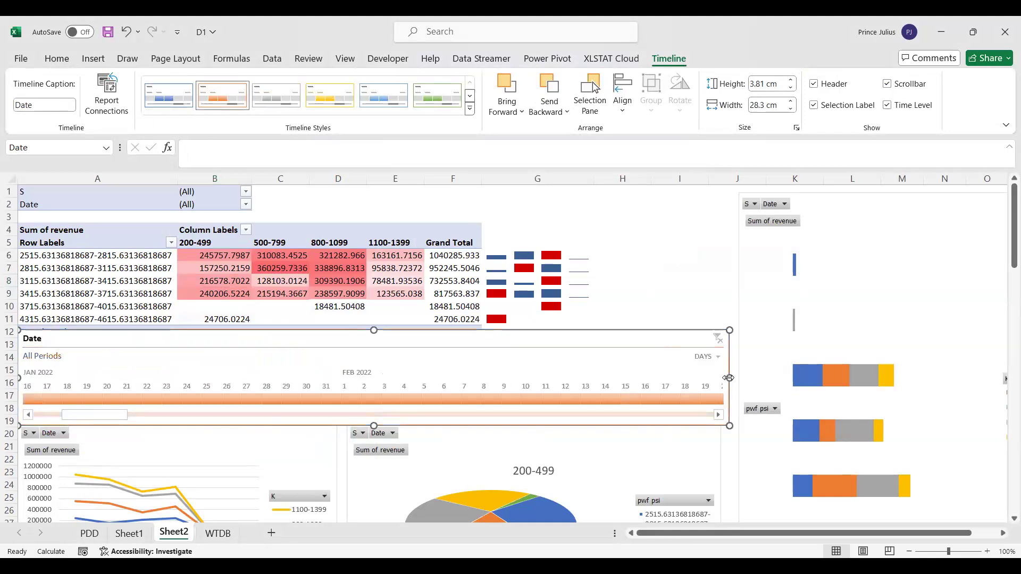
pyautogui.moveTo(729, 378); pyautogui.dragTo(311, 379)
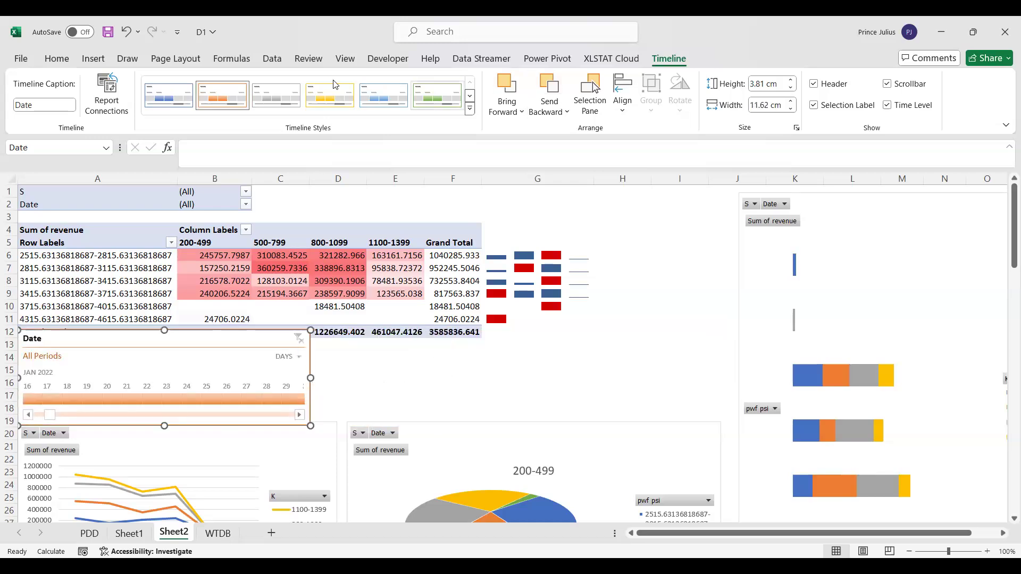
pyautogui.click(272, 269)
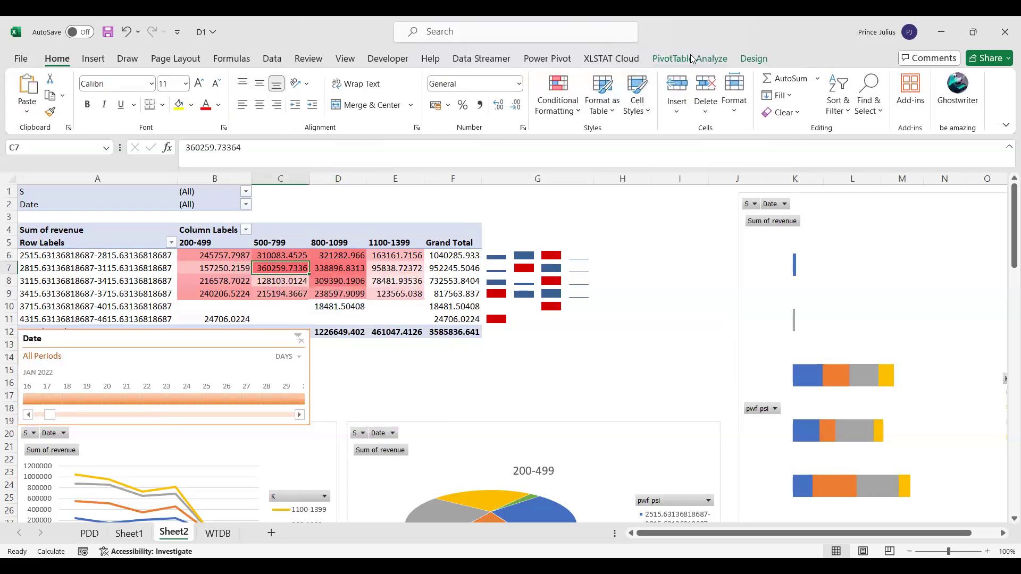
pyautogui.click(691, 50)
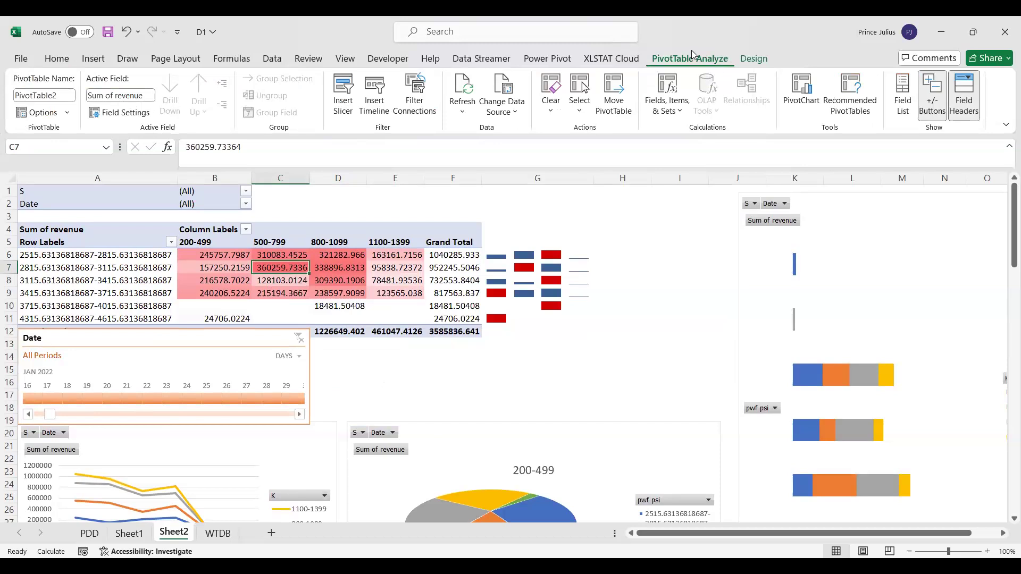
pyautogui.click(755, 59)
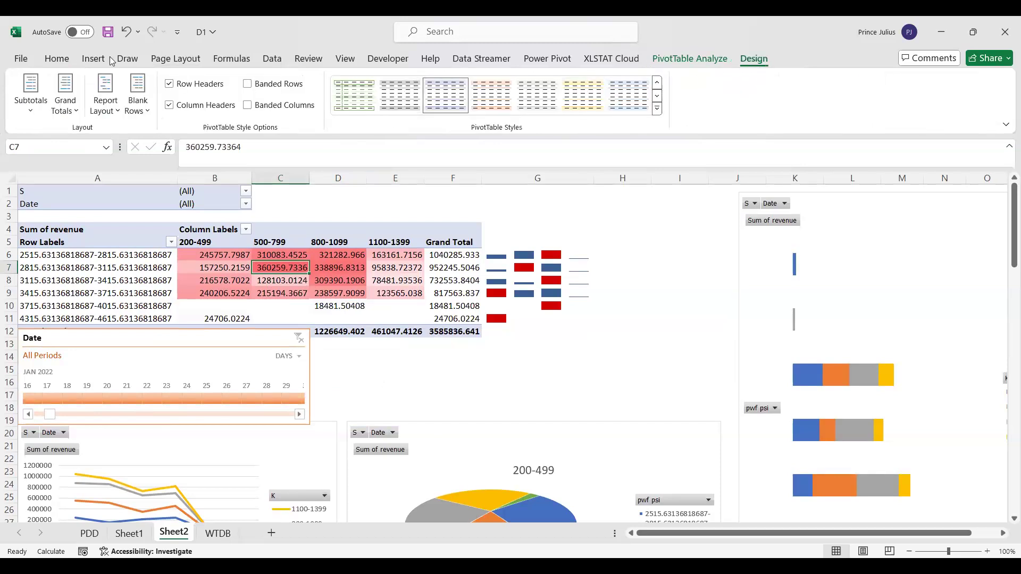
pyautogui.click(332, 271)
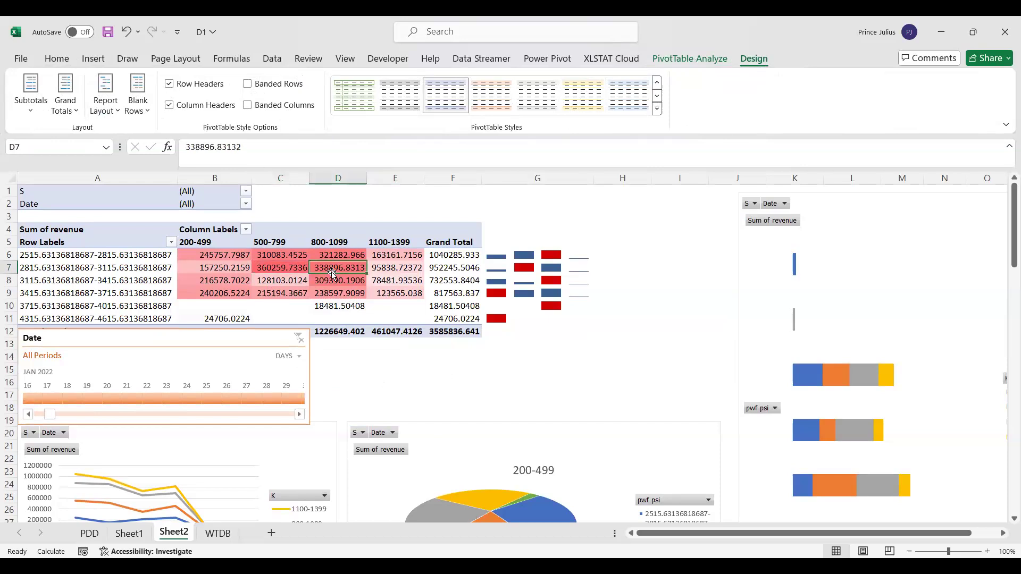
# Step: Insert slicers for the q, oil price, N and VC fields of the revenue pivot table
pyautogui.click(691, 59)
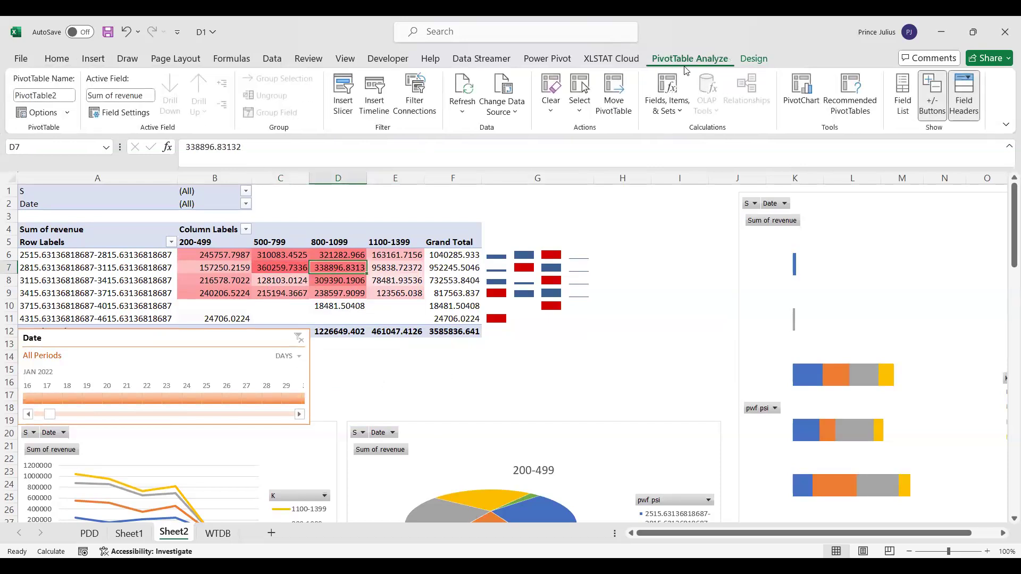
pyautogui.click(343, 106)
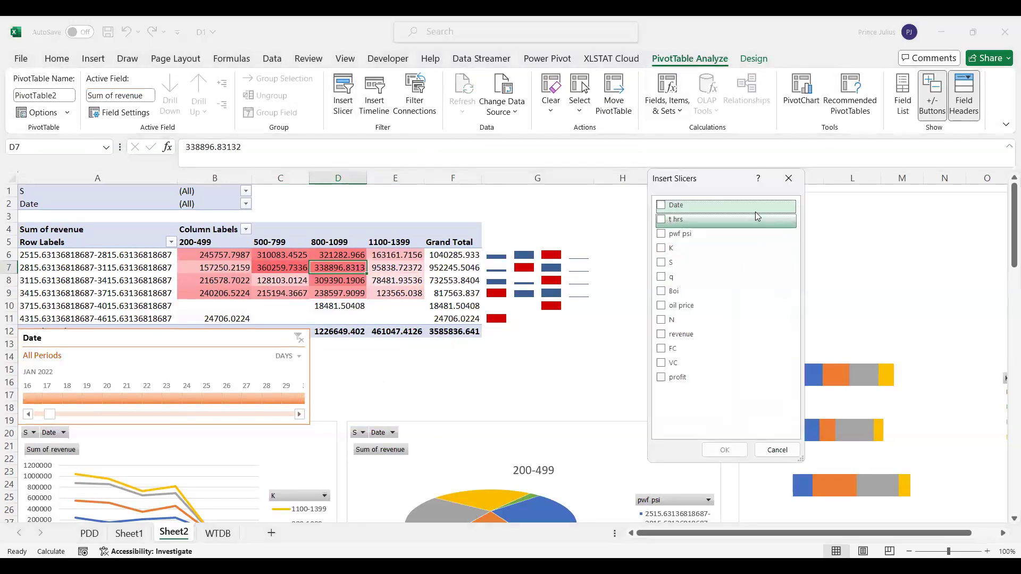
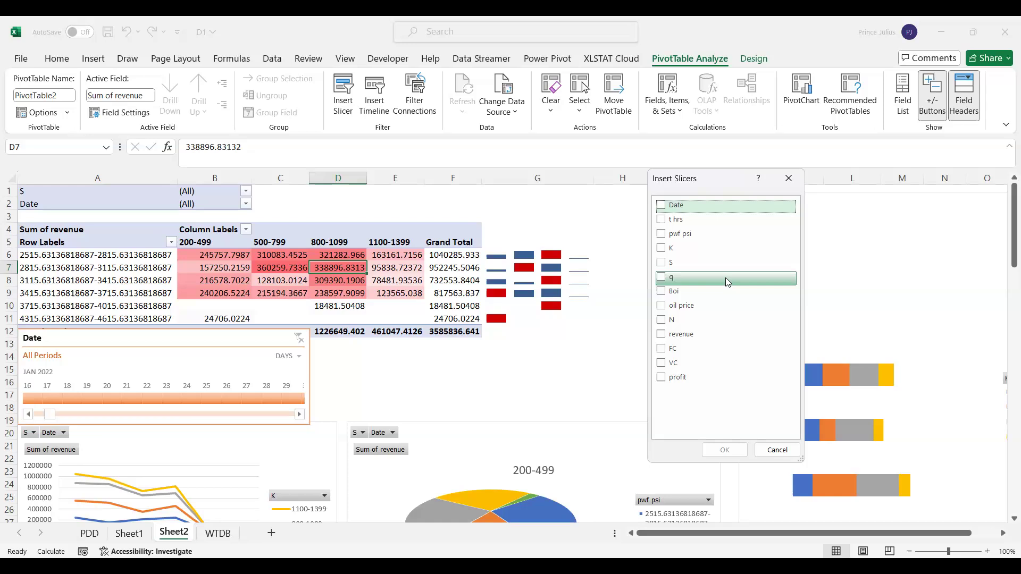
pyautogui.click(662, 306)
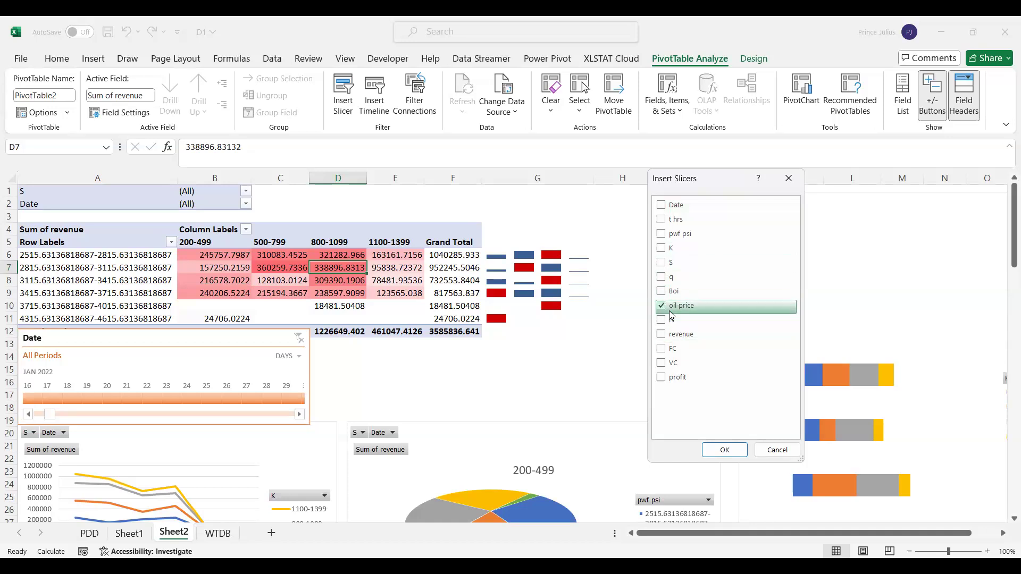
pyautogui.click(667, 321)
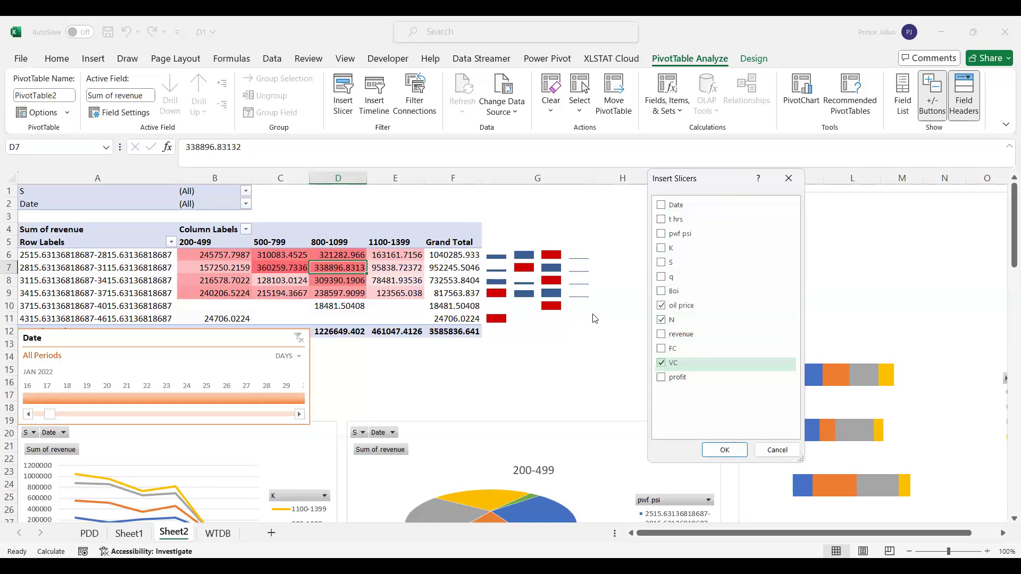
pyautogui.click(667, 280)
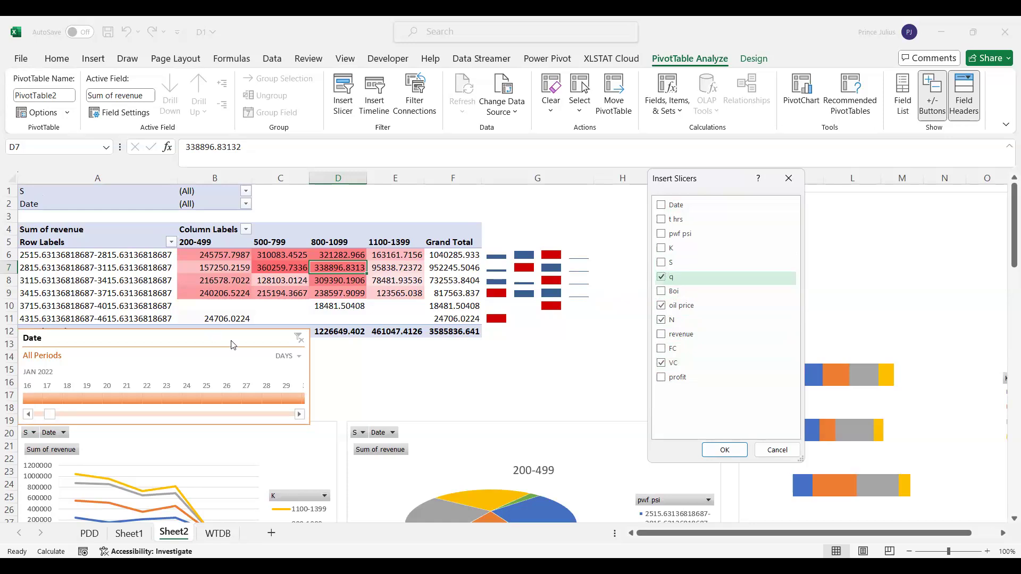
pyautogui.press('Tab')
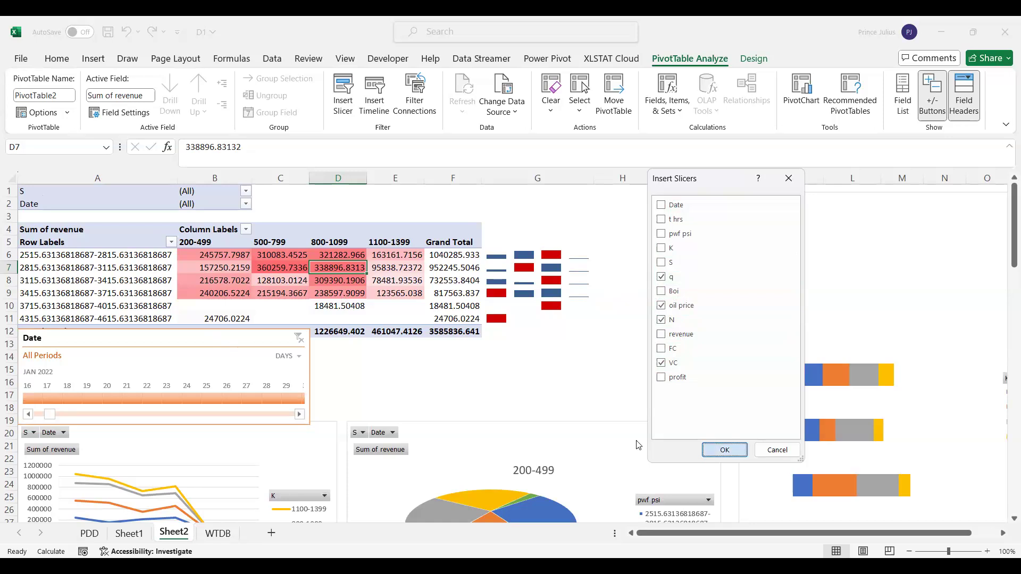
pyautogui.press('Return')
# Step: Move the q slicer beside the bar chart and the oil price slicer near the Date timeline, resizing oil price to about 5.5 by 5.4 cm
pyautogui.click(506, 226)
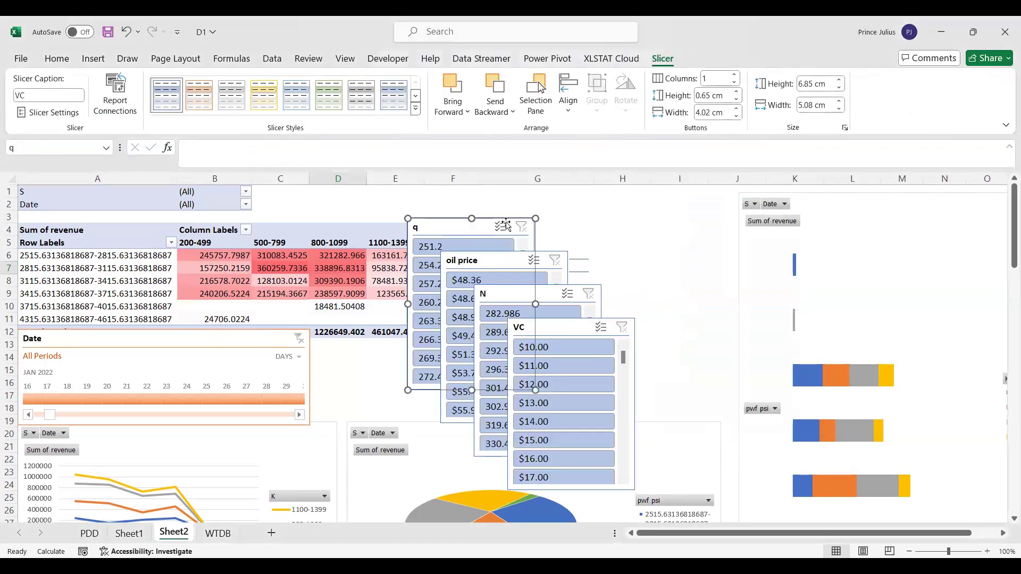
pyautogui.moveTo(462, 228); pyautogui.dragTo(631, 207)
pyautogui.moveTo(484, 257); pyautogui.dragTo(375, 289)
pyautogui.scroll(-2, 402, 338)
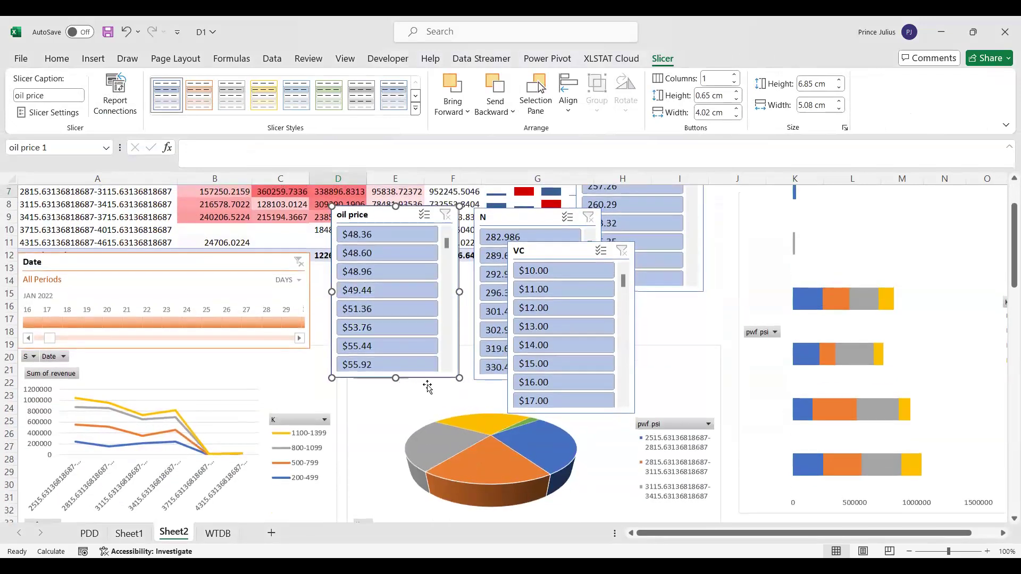
pyautogui.moveTo(459, 376); pyautogui.dragTo(468, 345)
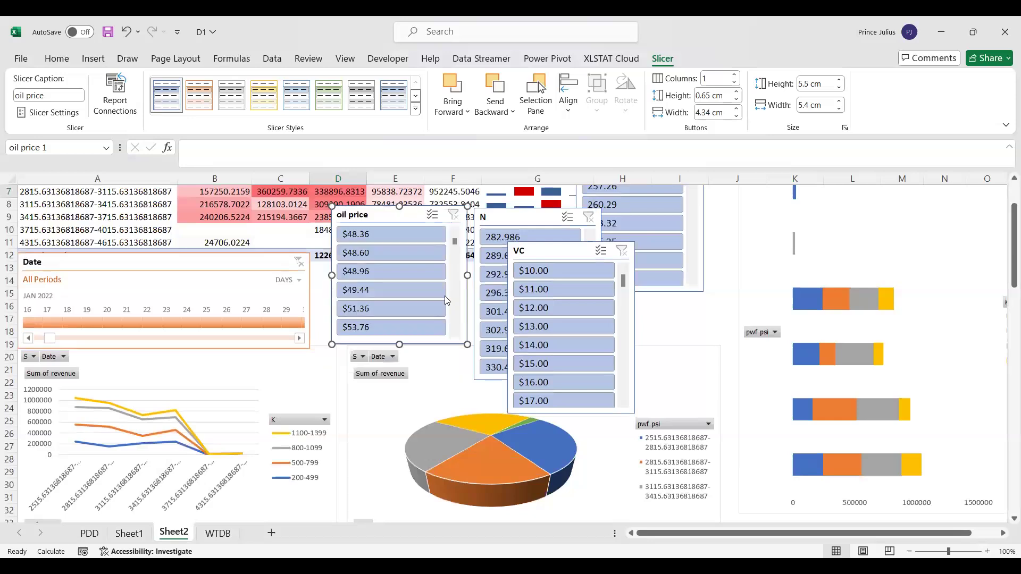
pyautogui.moveTo(411, 214); pyautogui.dragTo(402, 229)
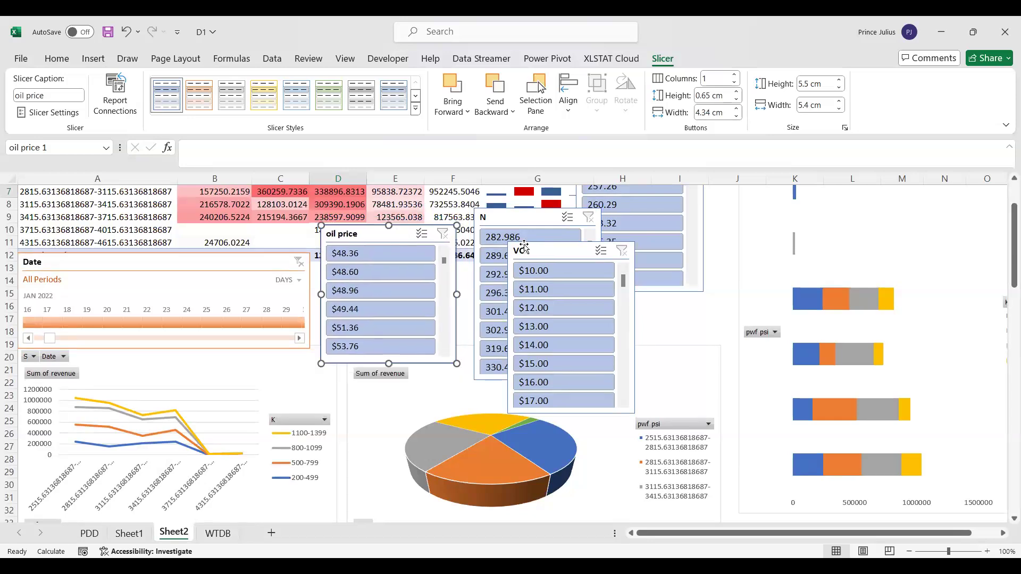
# Step: Move the line chart and the pie chart further down the sheet to make room for the slicers
pyautogui.scroll(-2, 689, 300)
pyautogui.scroll(-2, 688, 300)
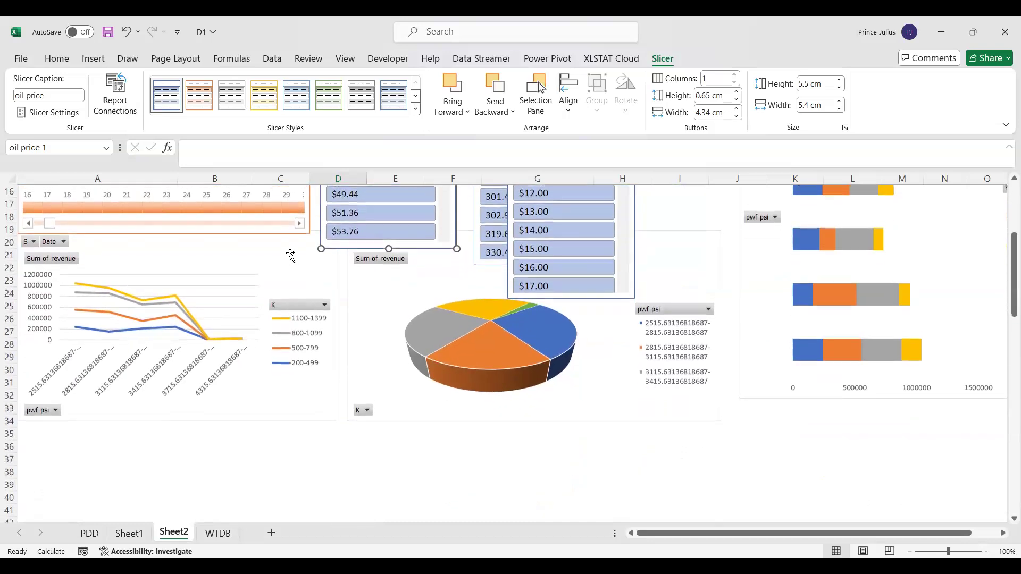
pyautogui.moveTo(289, 254); pyautogui.dragTo(290, 327)
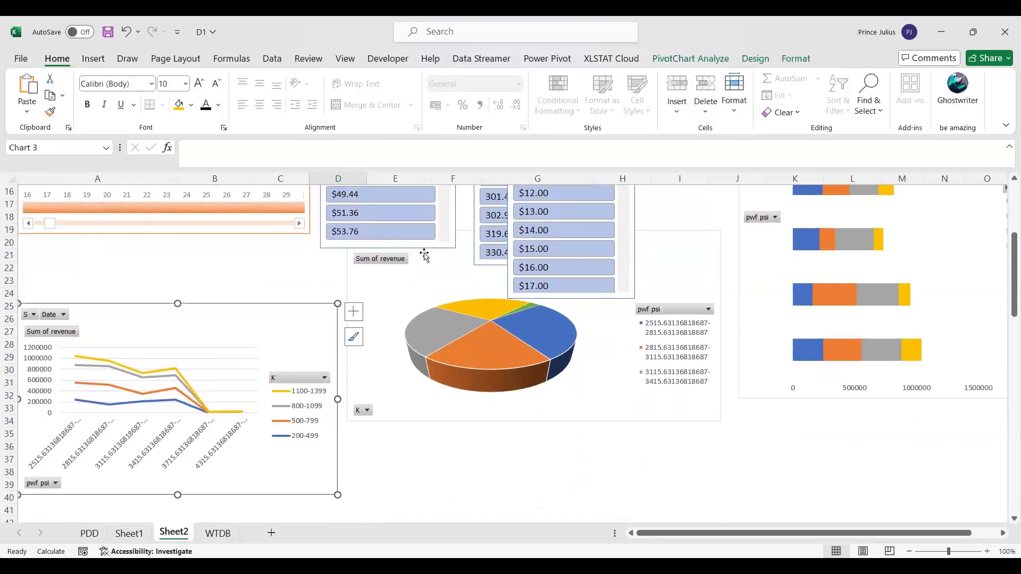
pyautogui.moveTo(425, 255); pyautogui.dragTo(420, 317)
pyautogui.scroll(2, 419, 314)
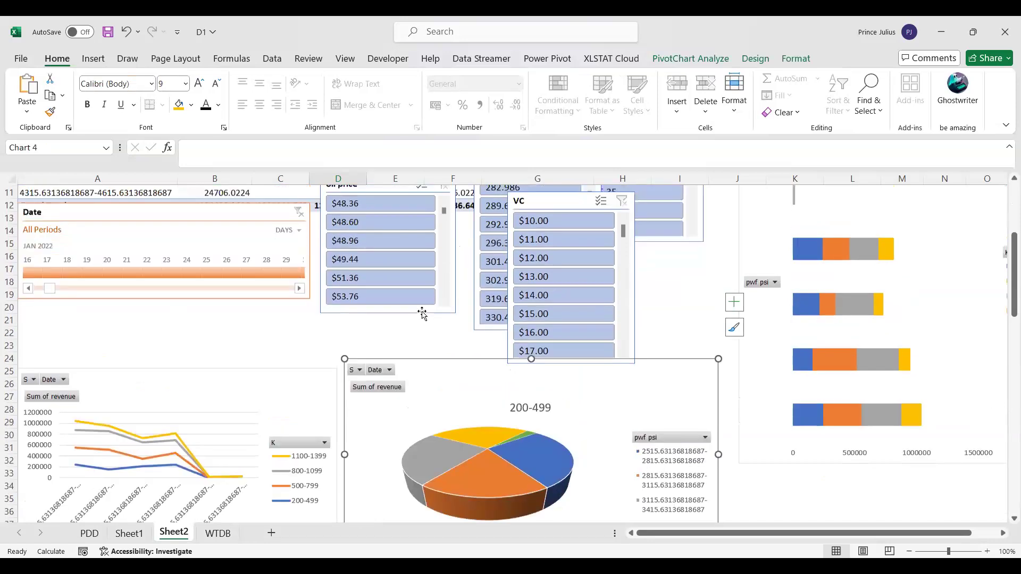
pyautogui.scroll(1, 404, 276)
# Step: Set the oil price slicer against the Date timeline and lengthen it, separate VC from N, and fit the N slicer beside oil price
pyautogui.moveTo(390, 238); pyautogui.dragTo(379, 266)
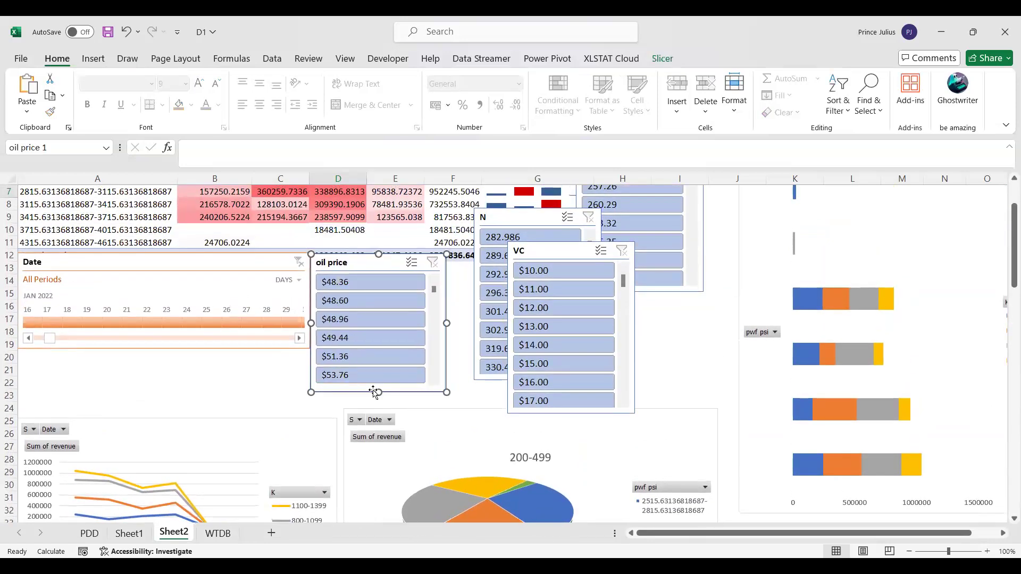
pyautogui.moveTo(374, 391); pyautogui.dragTo(375, 405)
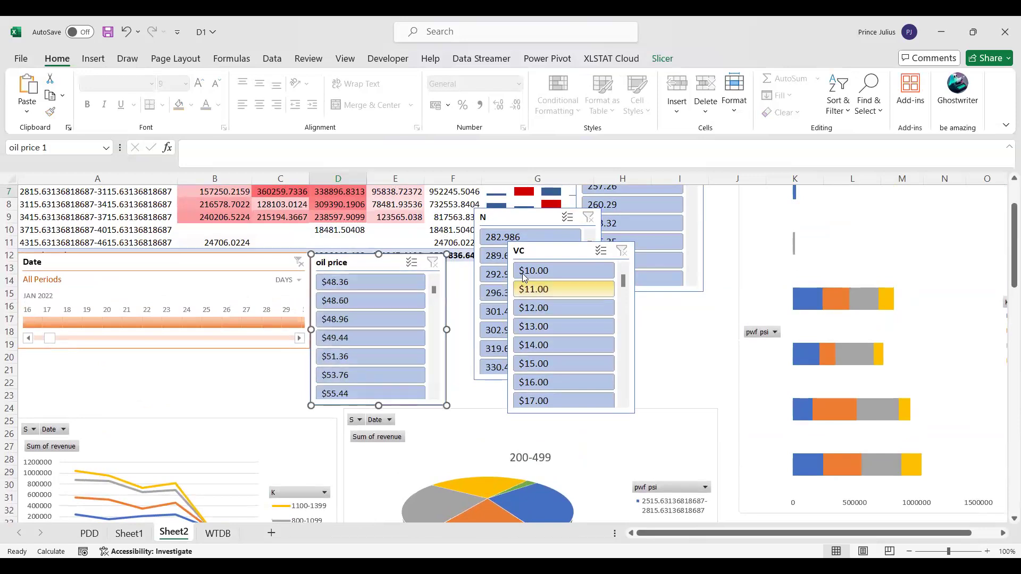
pyautogui.moveTo(548, 249); pyautogui.dragTo(649, 275)
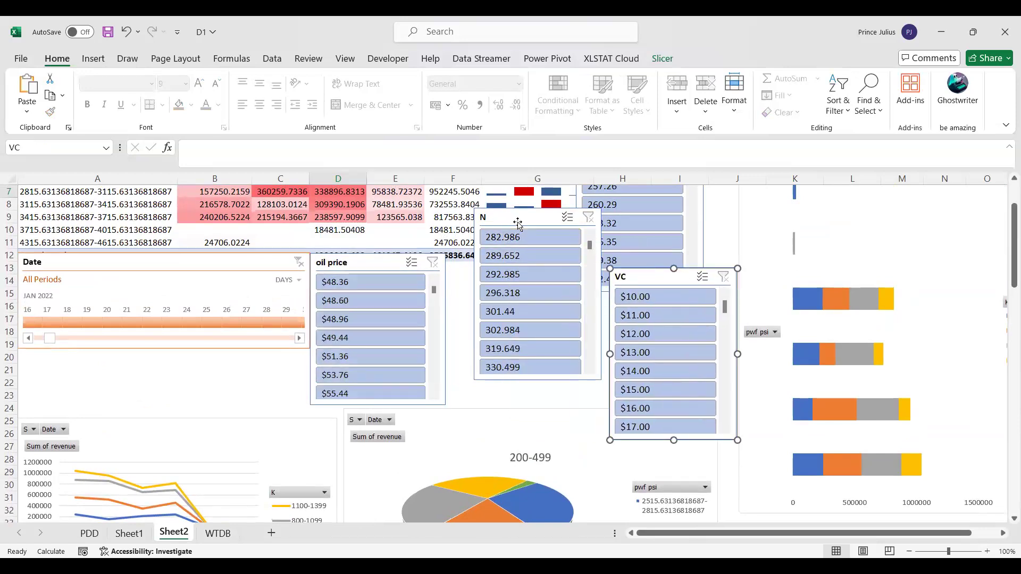
pyautogui.click(500, 247)
pyautogui.moveTo(499, 247); pyautogui.dragTo(467, 288)
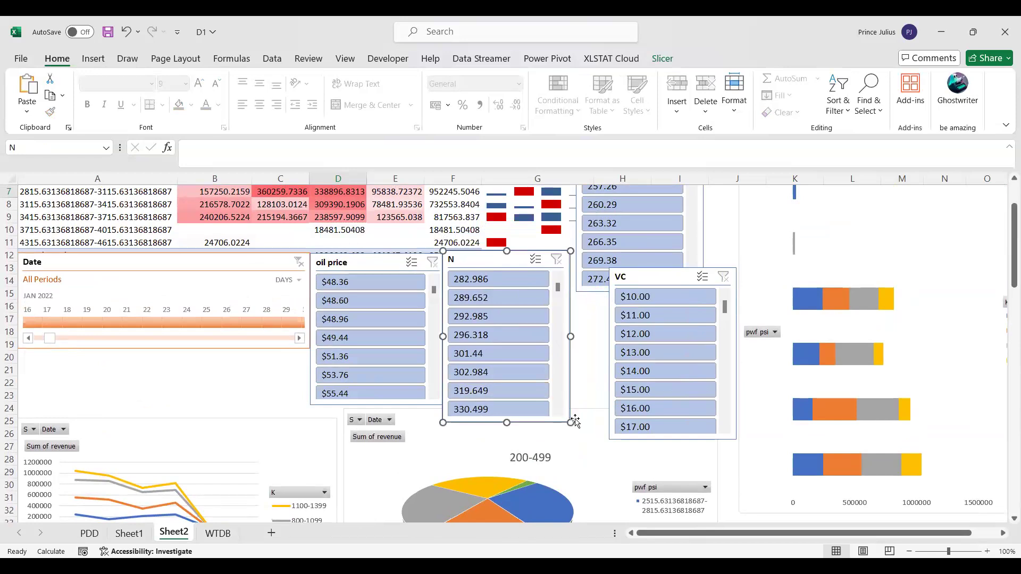
pyautogui.moveTo(570, 423); pyautogui.dragTo(577, 404)
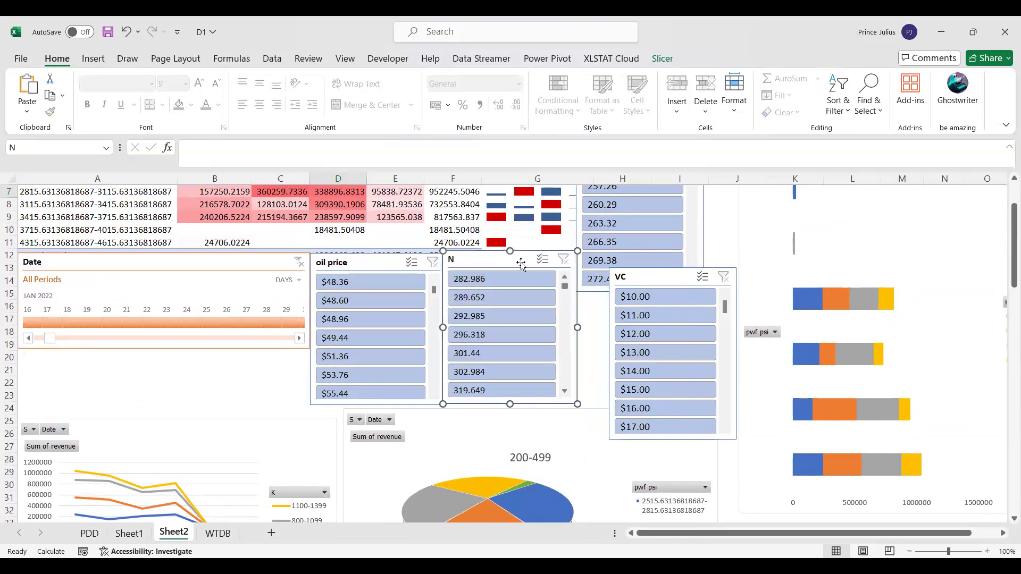
pyautogui.moveTo(514, 261); pyautogui.dragTo(518, 267)
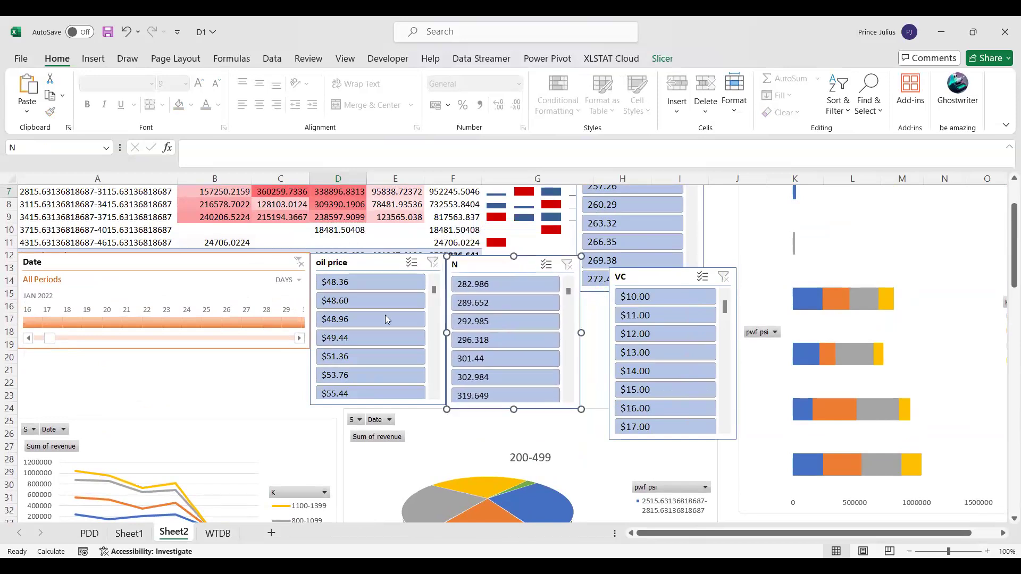
# Step: Shift the Date timeline and the oil price and N slicers down to clear the pivot table's Grand Total row
pyautogui.scroll(-2, 384, 314)
pyautogui.moveTo(177, 211); pyautogui.dragTo(178, 232)
pyautogui.moveTo(324, 213)
pyautogui.mouseDown()
pyautogui.moveTo(330, 238)
pyautogui.moveTo(329, 224)
pyautogui.mouseUp()
pyautogui.moveTo(525, 212)
pyautogui.mouseDown()
pyautogui.moveTo(530, 224)
pyautogui.moveTo(530, 214)
pyautogui.mouseUp()
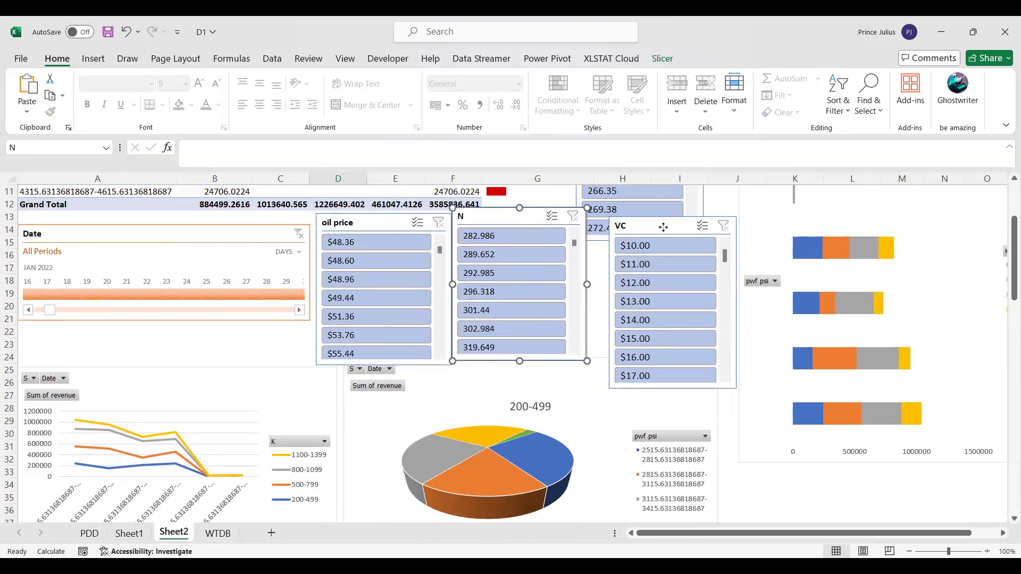
# Step: Place the VC slicer beside the N slicer and shorten it to about 6.03 cm high
pyautogui.moveTo(663, 227); pyautogui.dragTo(637, 222)
pyautogui.moveTo(646, 384); pyautogui.dragTo(649, 364)
pyautogui.scroll(2, 660, 283)
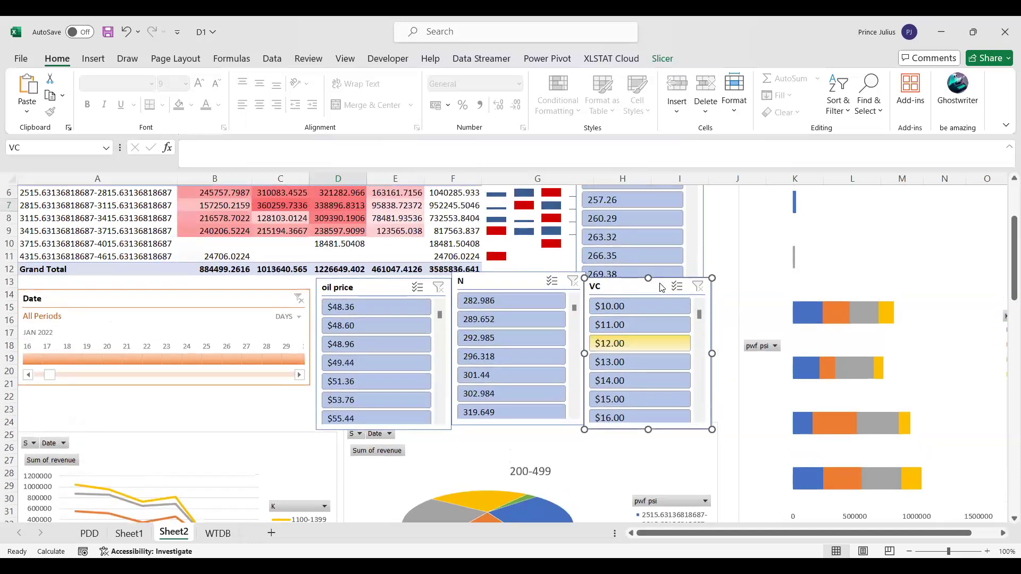
pyautogui.scroll(1, 659, 283)
pyautogui.scroll(-2, 659, 283)
# Step: Shift the bar and pie charts to the right and slightly down, and move the line chart down below the timeline
pyautogui.moveTo(757, 271); pyautogui.dragTo(790, 290)
pyautogui.scroll(-2, 692, 330)
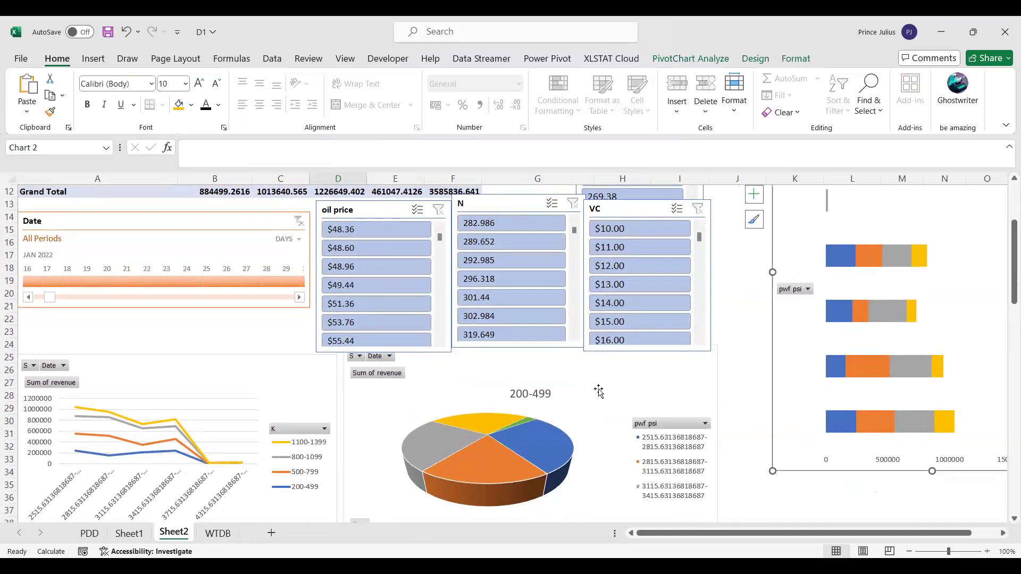
pyautogui.moveTo(598, 389); pyautogui.dragTo(634, 401)
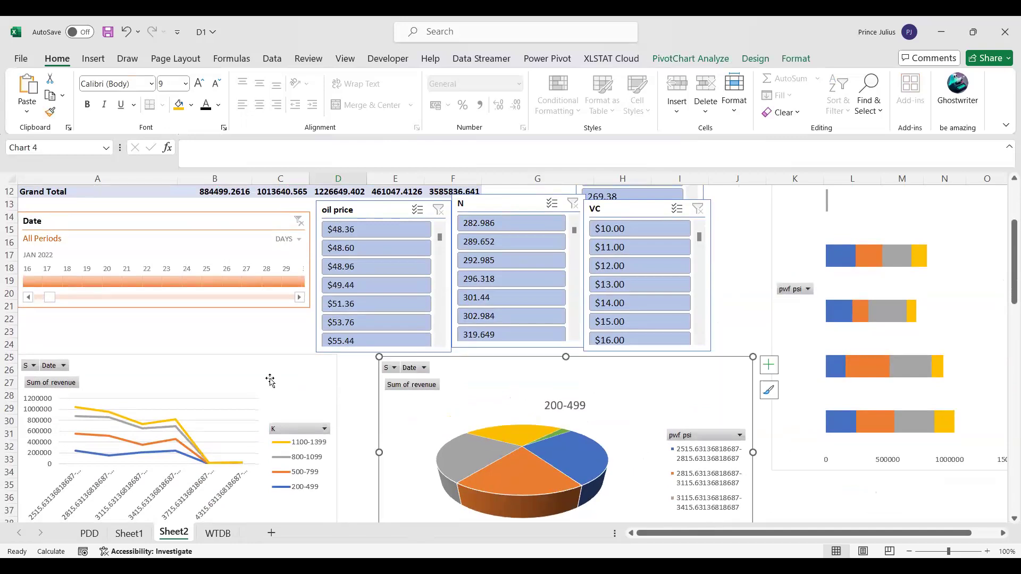
pyautogui.moveTo(270, 379); pyautogui.dragTo(270, 397)
# Step: Stretch the Date timeline down to row 24, then lower the oil price and N slicers to line up beside it
pyautogui.click(253, 308)
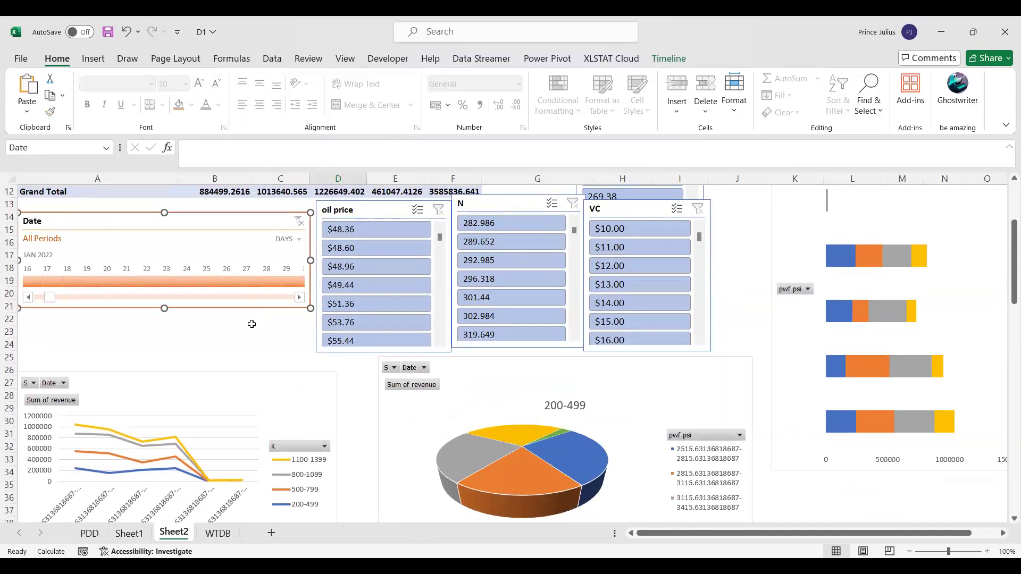
pyautogui.moveTo(167, 362); pyautogui.dragTo(169, 351)
pyautogui.moveTo(399, 219); pyautogui.dragTo(393, 230)
pyautogui.moveTo(517, 210); pyautogui.dragTo(514, 220)
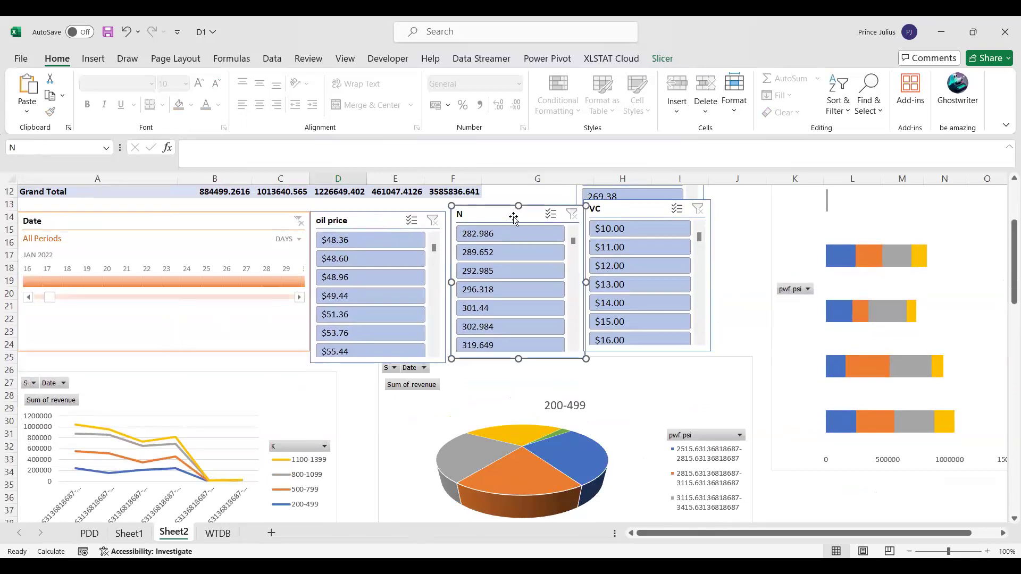
# Step: Apply the light green slicer style to the N slicer and the light orange style to the VC slicer
pyautogui.click(659, 59)
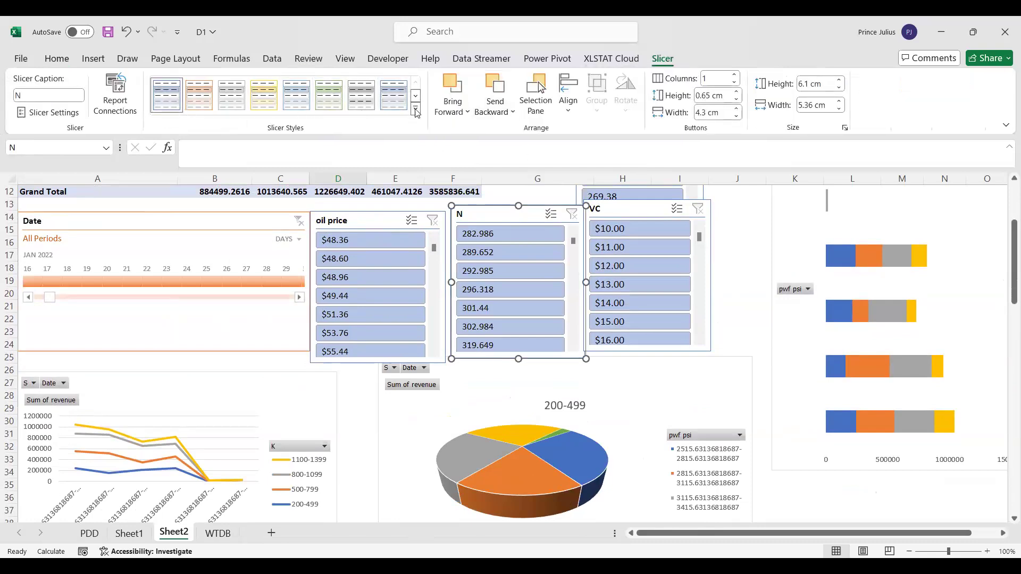
pyautogui.click(257, 178)
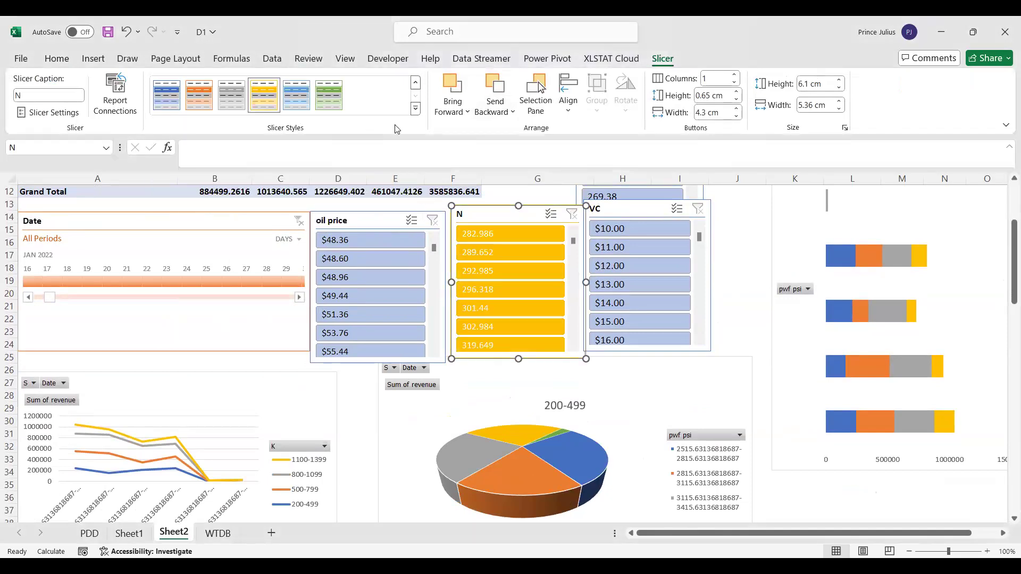
pyautogui.click(414, 110)
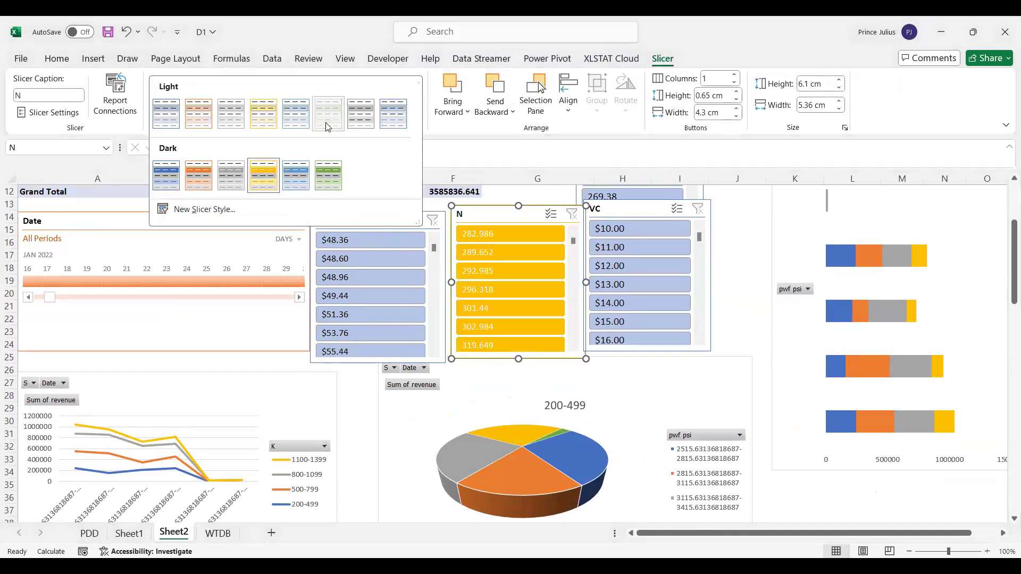
pyautogui.click(641, 215)
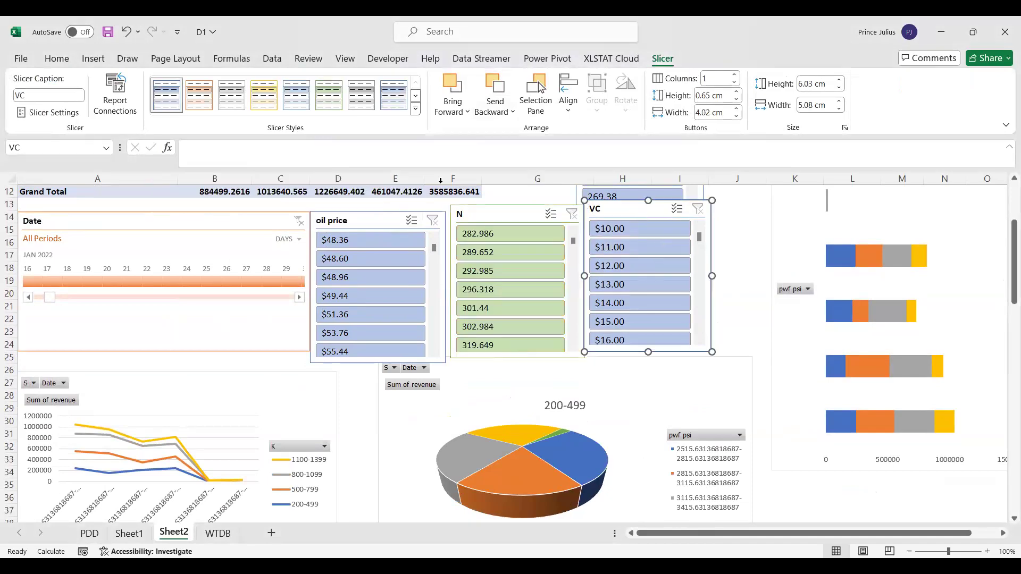
pyautogui.click(199, 95)
# Step: Lower the VC slicer to align with the slicer row and set the N slicer directly against the oil price slicer
pyautogui.scroll(4, 610, 203)
pyautogui.hscroll(1, 634, 260)
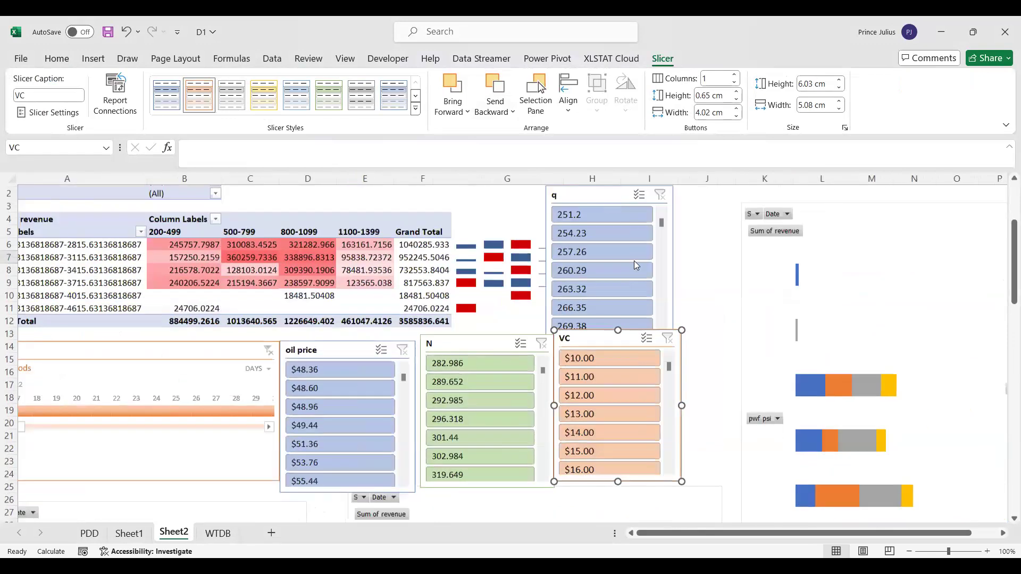
pyautogui.hscroll(-1, 648, 283)
pyautogui.scroll(-1, 648, 283)
pyautogui.moveTo(654, 323); pyautogui.dragTo(657, 339)
pyautogui.moveTo(518, 332); pyautogui.dragTo(513, 340)
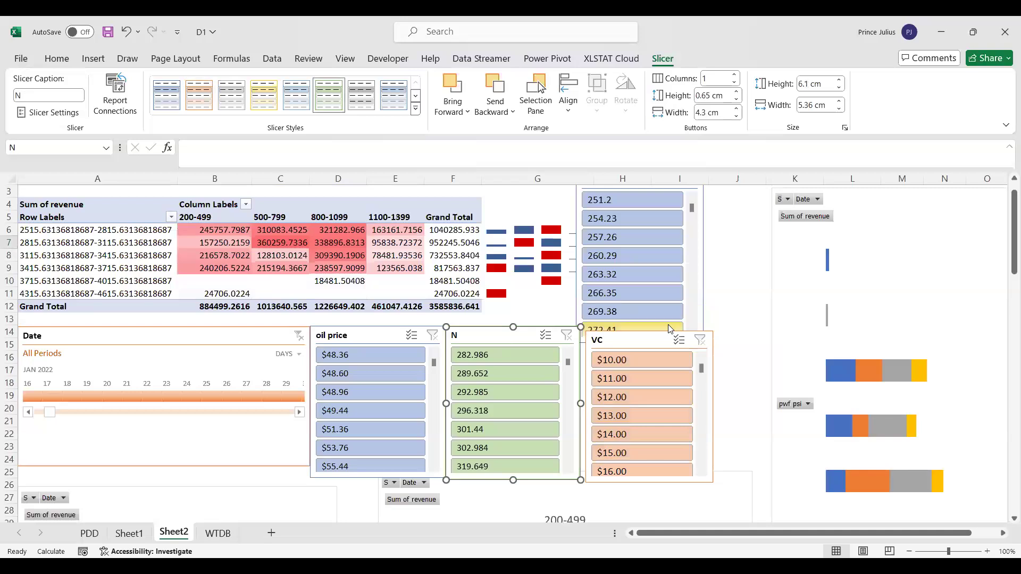
# Step: Move the bar chart up against the q slicer and nudge the q slicer slightly higher
pyautogui.scroll(1, 697, 269)
pyautogui.click(635, 206)
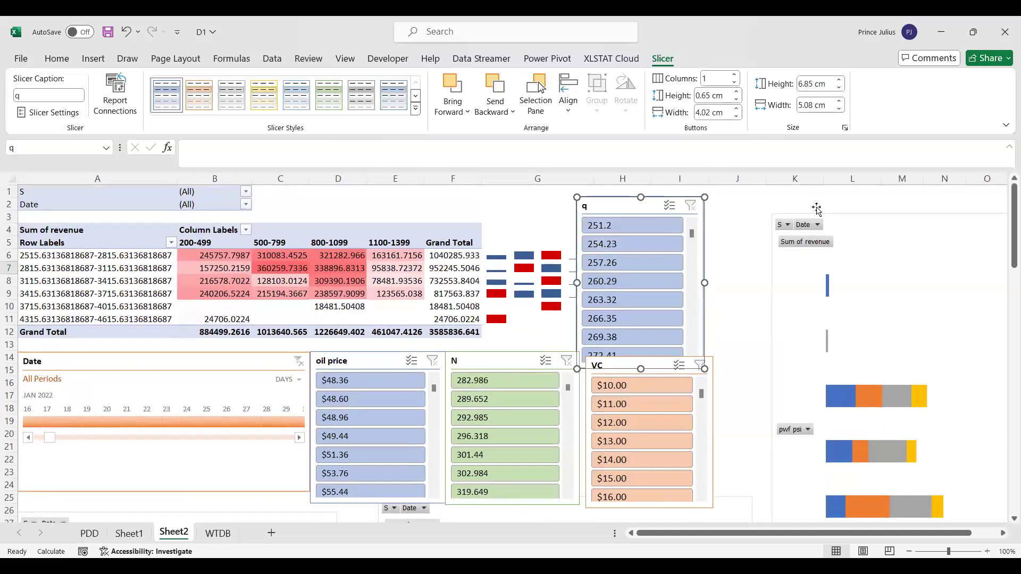
pyautogui.moveTo(816, 209); pyautogui.dragTo(751, 185)
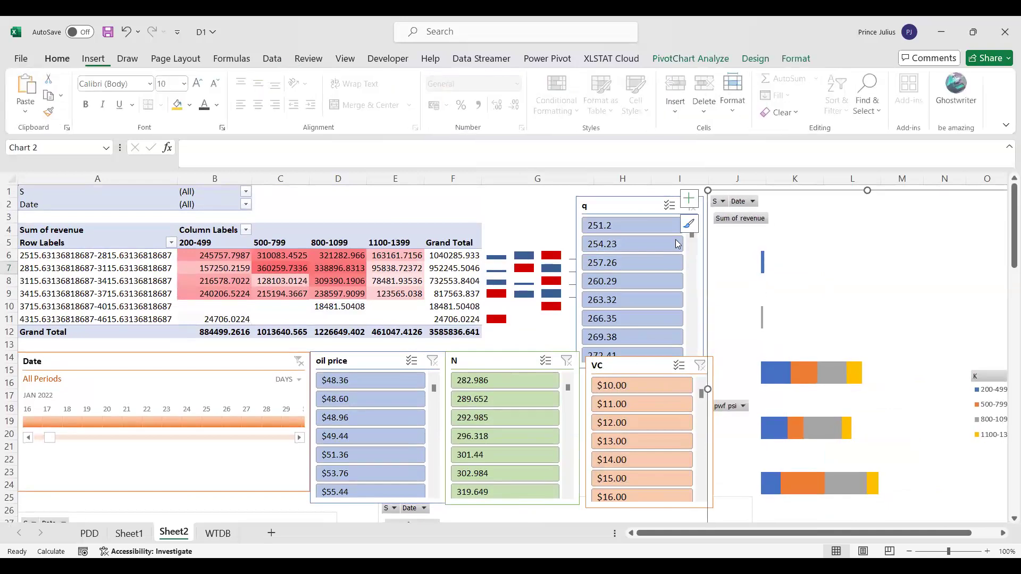
pyautogui.moveTo(646, 205); pyautogui.dragTo(647, 200)
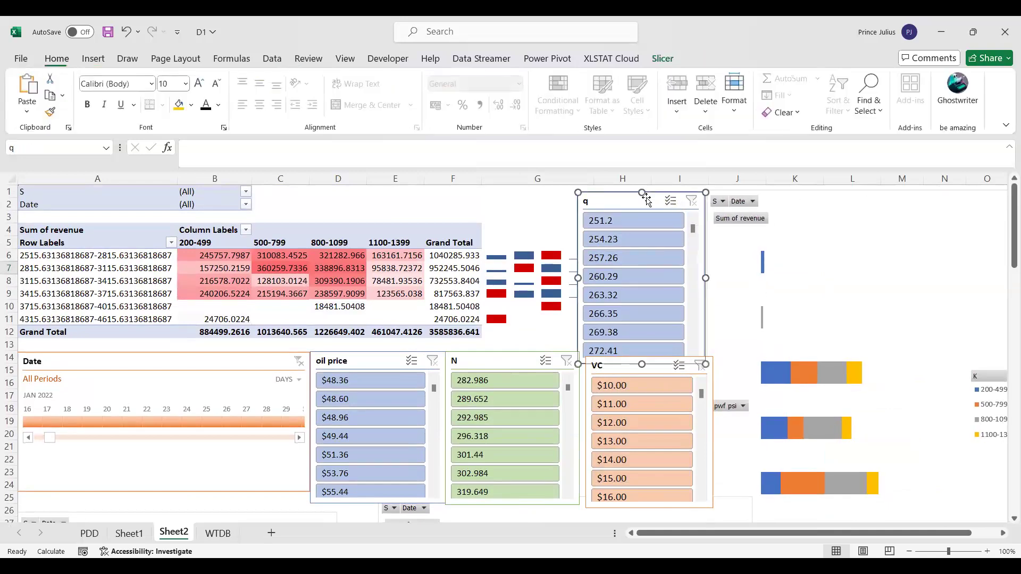
# Step: Shorten the q slicer to a height of about 6.37 cm and apply the gray slicer style to it
pyautogui.moveTo(641, 362); pyautogui.dragTo(642, 352)
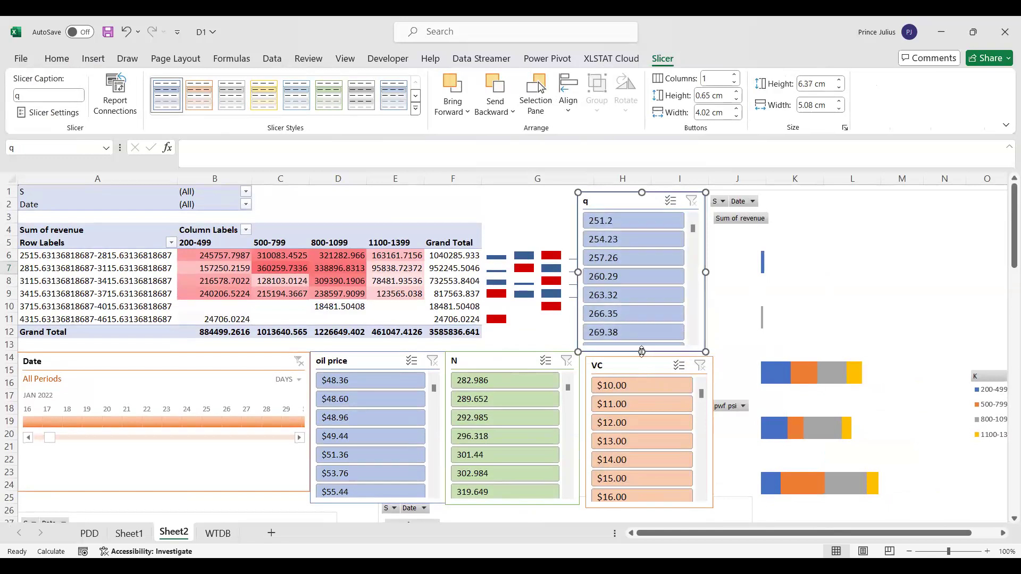
pyautogui.click(415, 110)
pyautogui.click(360, 113)
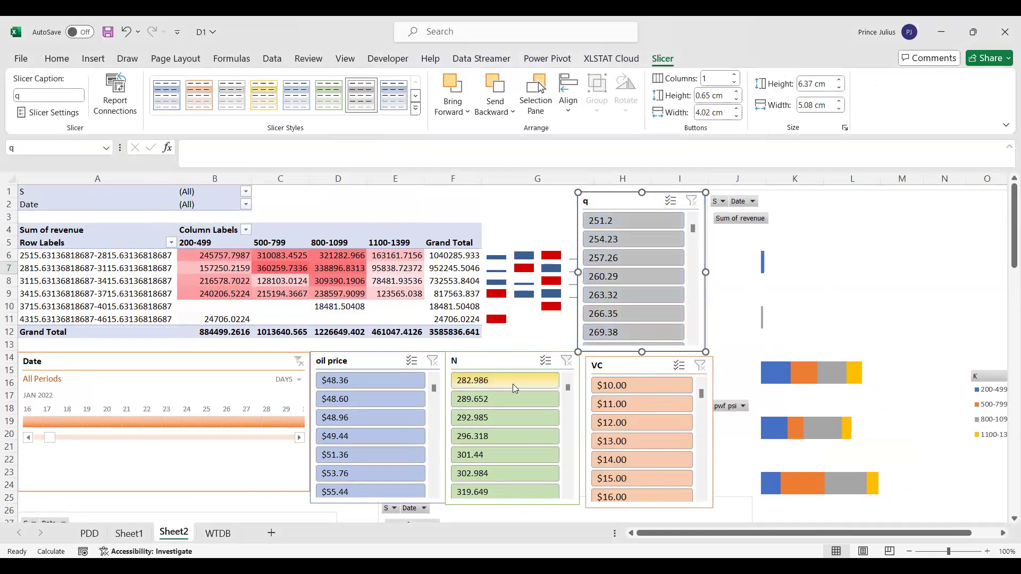
# Step: Lower the bar chart by about two rows and position it just clear of the VC slicer's edge
pyautogui.scroll(-1, 513, 384)
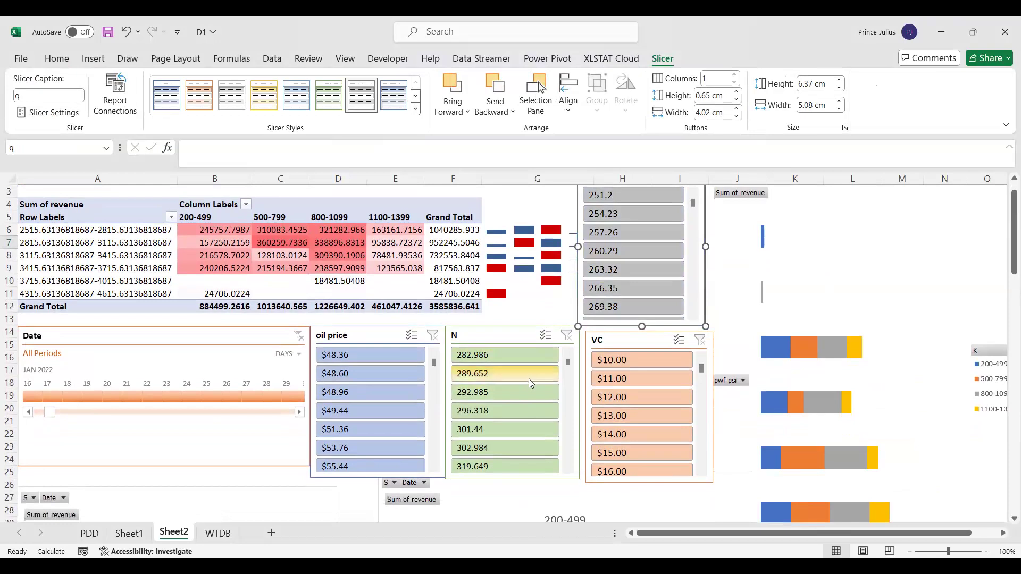
pyautogui.scroll(-2, 529, 378)
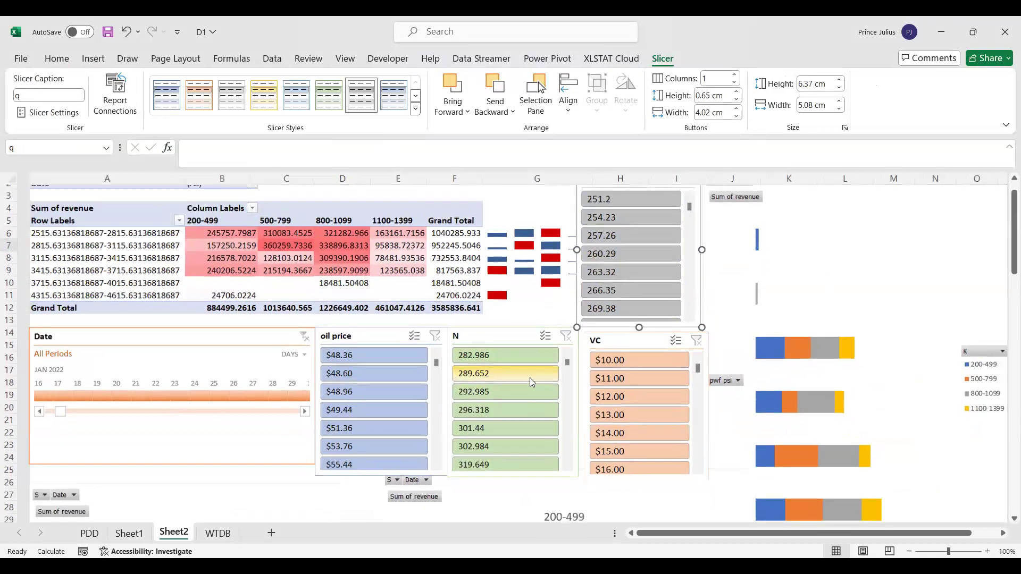
pyautogui.scroll(-2, 529, 377)
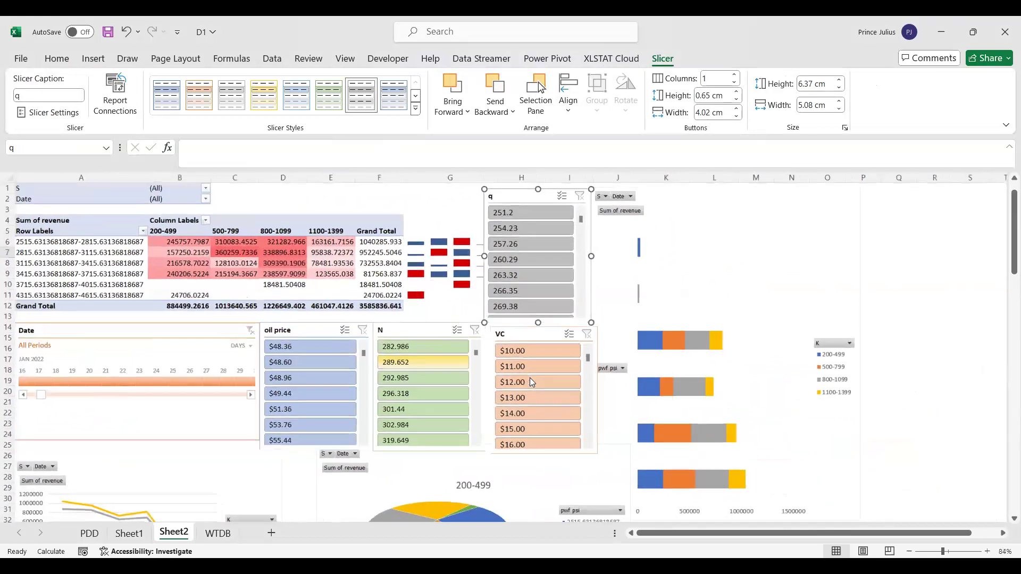
pyautogui.scroll(-2, 461, 382)
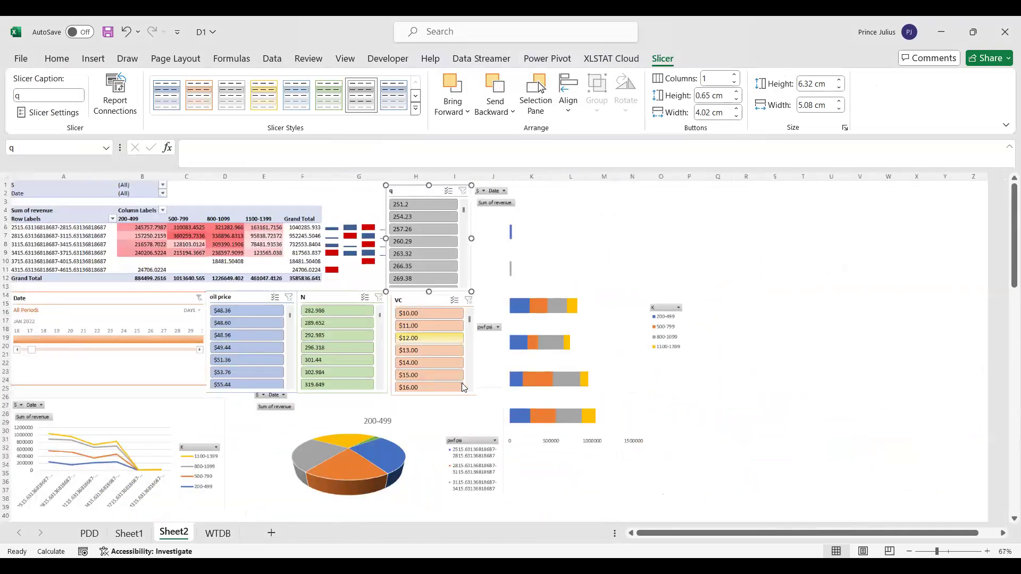
pyautogui.scroll(3, 652, 381)
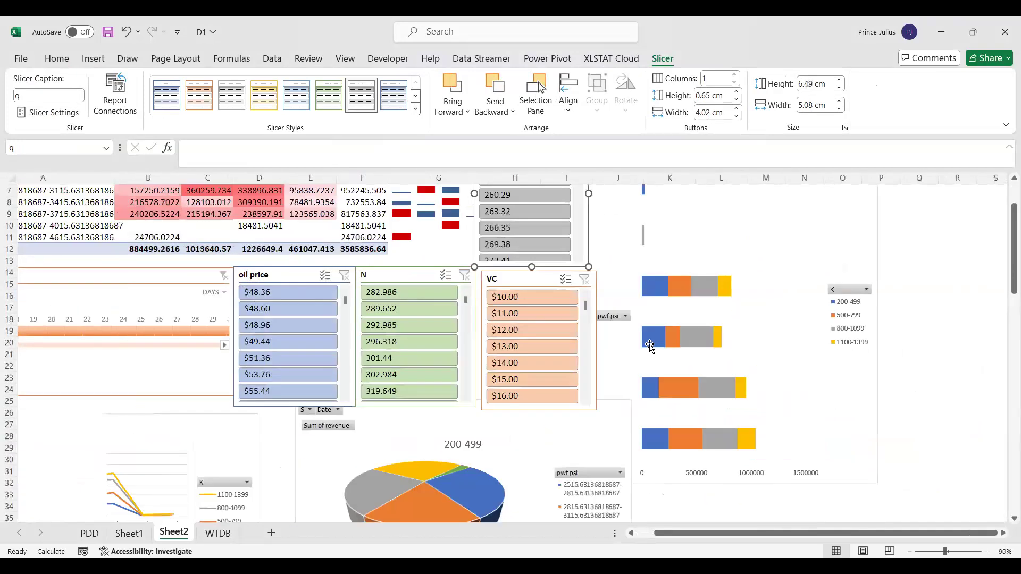
pyautogui.click(840, 270)
pyautogui.scroll(-1, 840, 270)
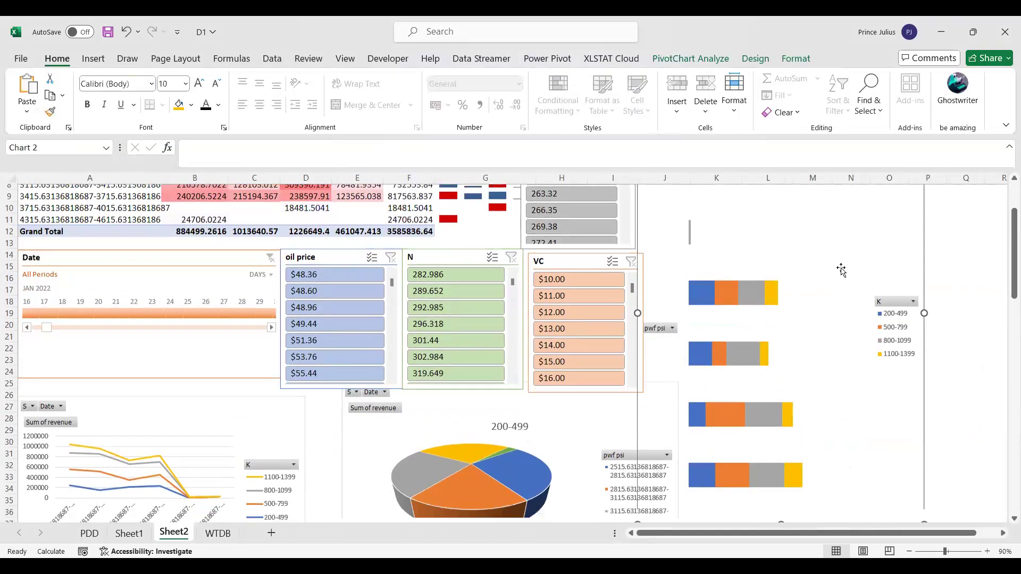
pyautogui.moveTo(840, 270); pyautogui.dragTo(923, 480)
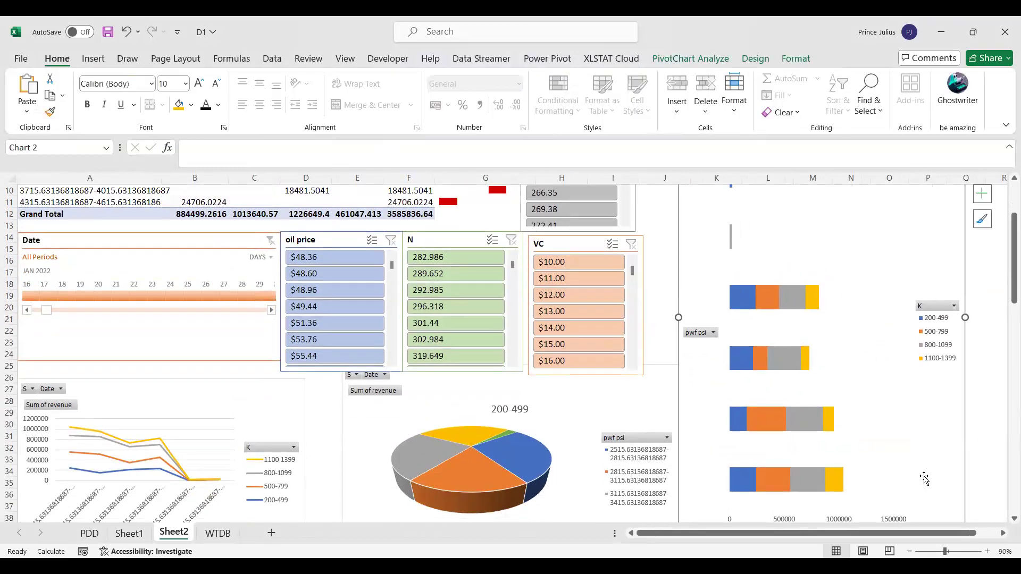
pyautogui.click(669, 450)
pyautogui.moveTo(678, 452)
pyautogui.mouseDown()
pyautogui.moveTo(644, 452)
pyautogui.moveTo(668, 447)
pyautogui.mouseUp()
# Step: Set the Date timeline's time level to months
pyautogui.scroll(2, 424, 460)
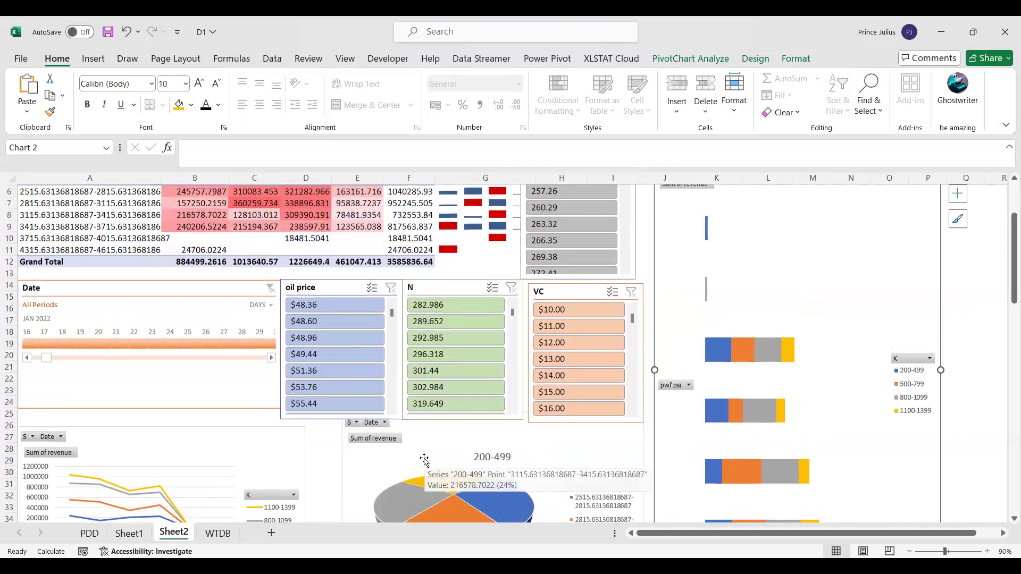
pyautogui.scroll(2, 425, 459)
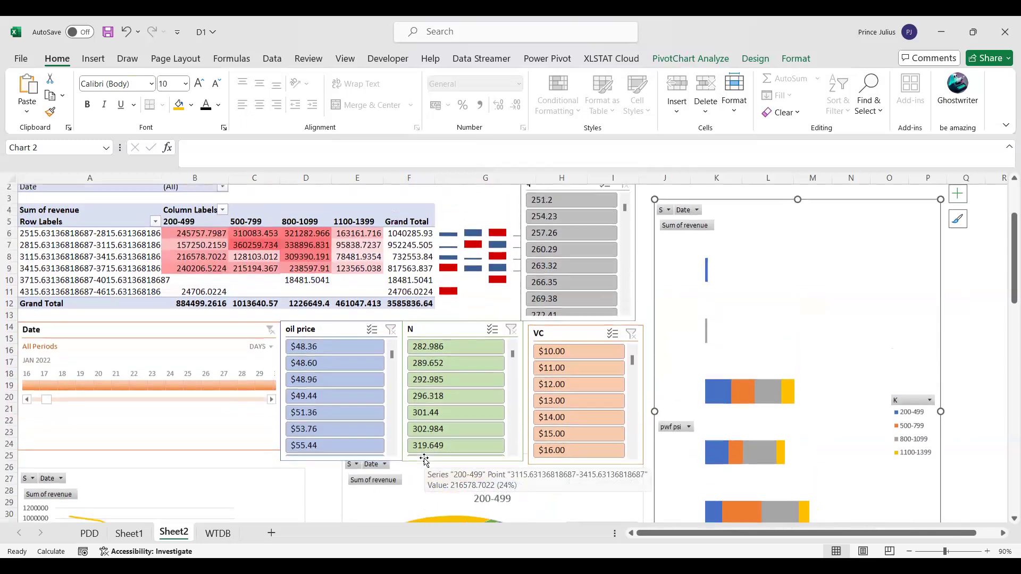
pyautogui.scroll(-2, 424, 459)
pyautogui.scroll(1, 424, 460)
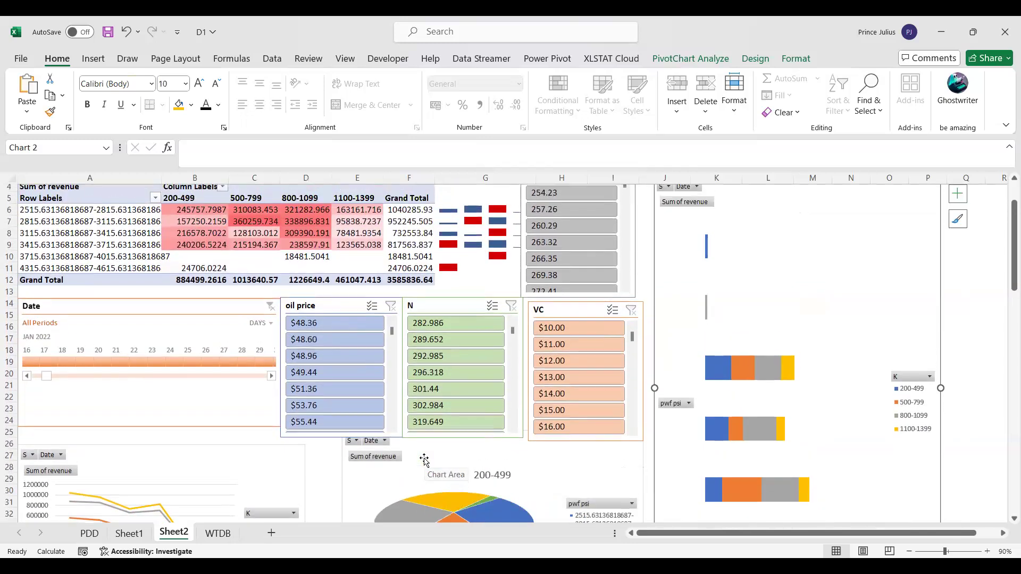
pyautogui.scroll(-1, 424, 460)
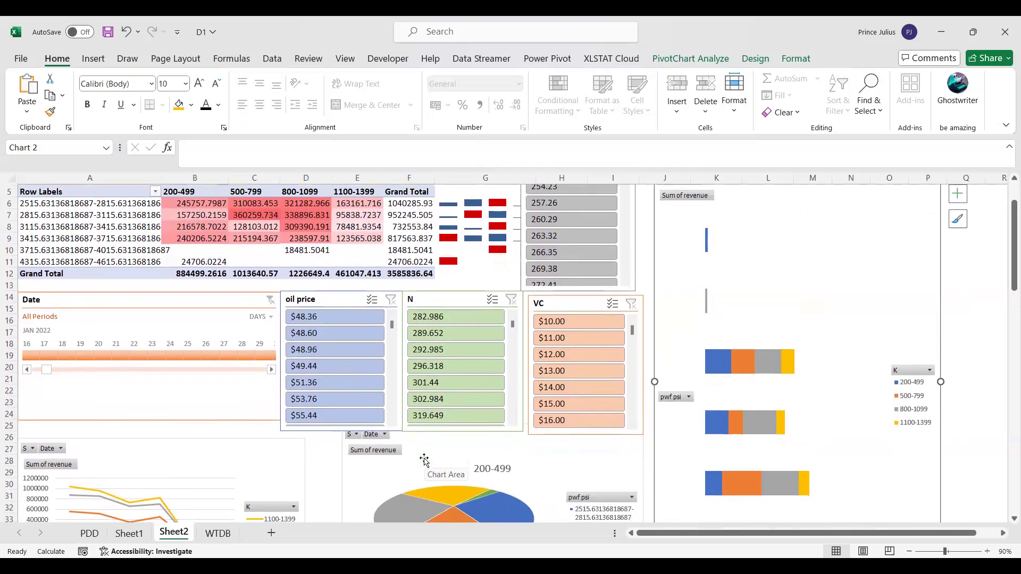
pyautogui.hscroll(-1, 424, 460)
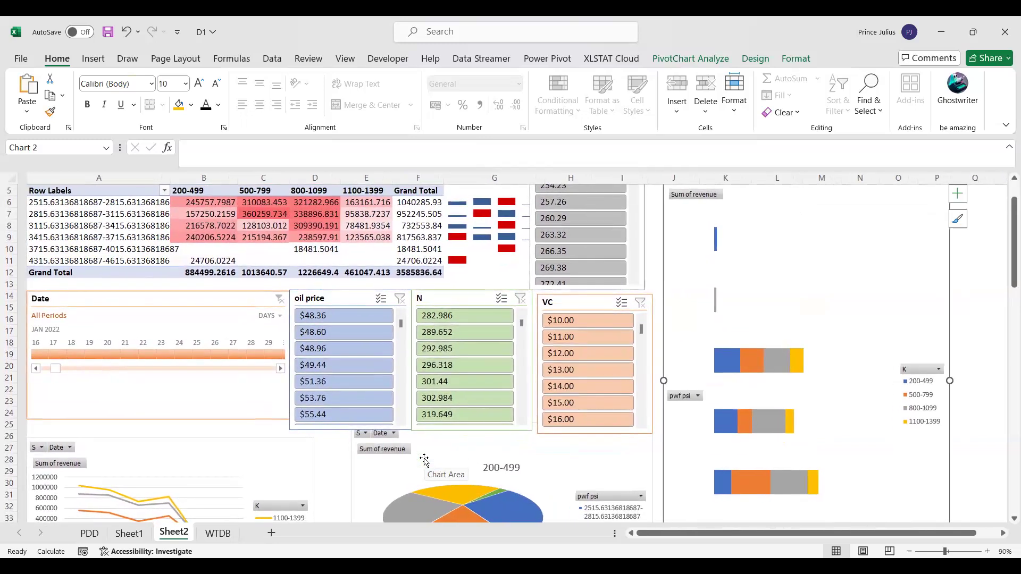
pyautogui.scroll(-1, 409, 420)
pyautogui.hscroll(1, 409, 420)
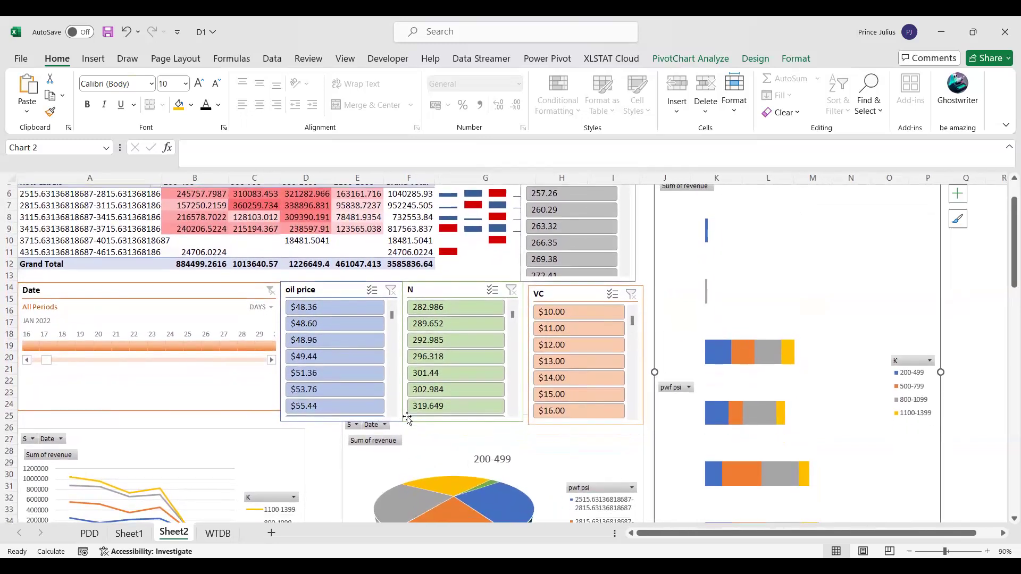
pyautogui.scroll(-1, 407, 420)
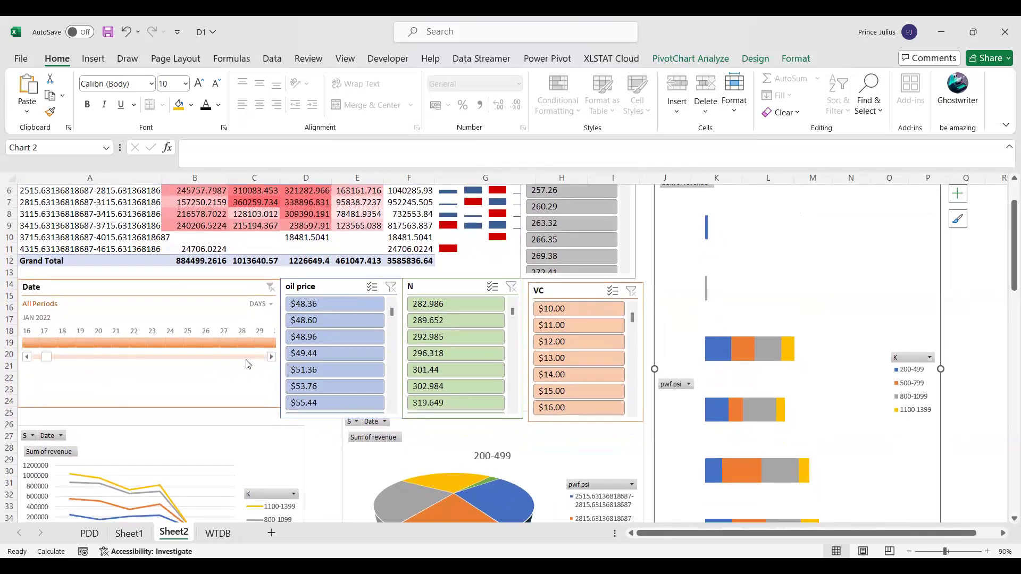
pyautogui.click(263, 304)
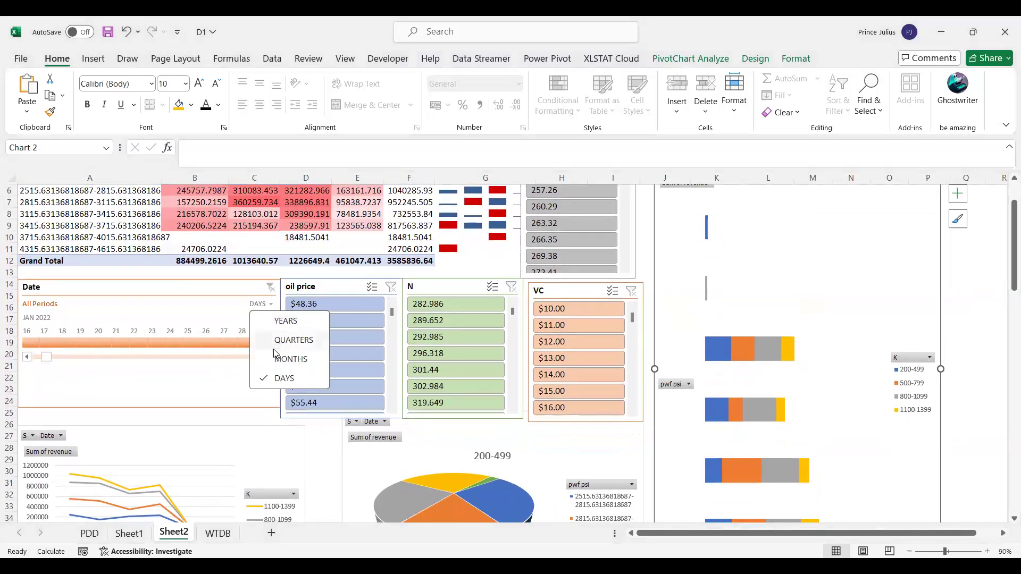
pyautogui.click(275, 359)
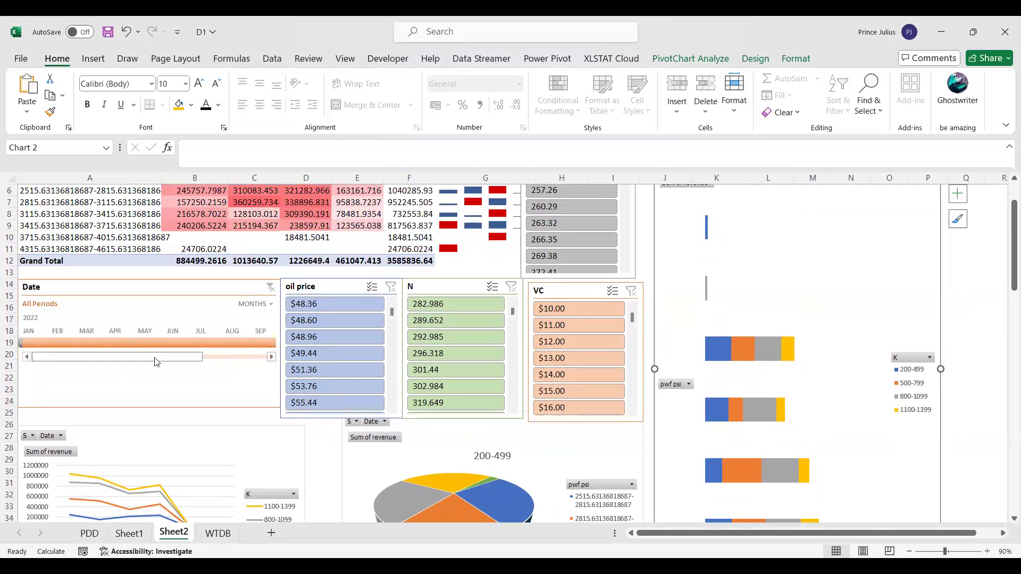
# Step: Filter the dashboard to January 2022 with the Date timeline and examine the pivot table and charts
pyautogui.scroll(1, 72, 376)
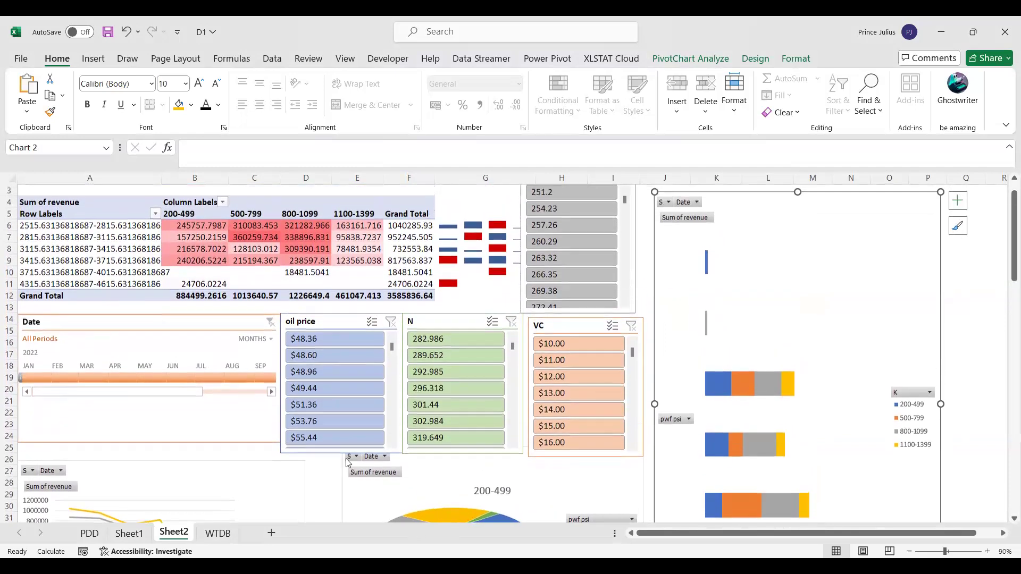
pyautogui.scroll(-3, 346, 463)
pyautogui.scroll(1, 358, 473)
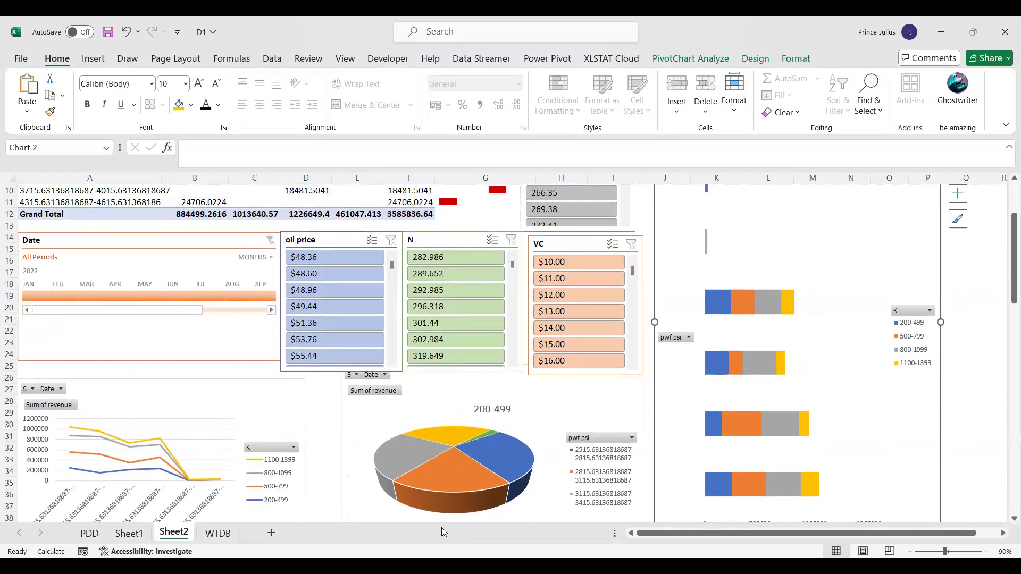
pyautogui.scroll(1, 367, 503)
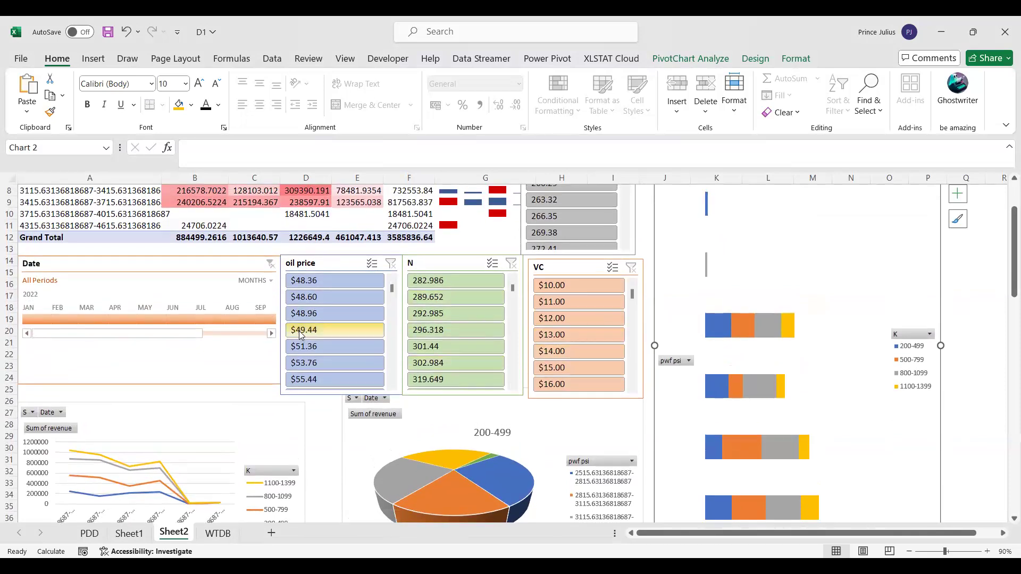
pyautogui.click(37, 318)
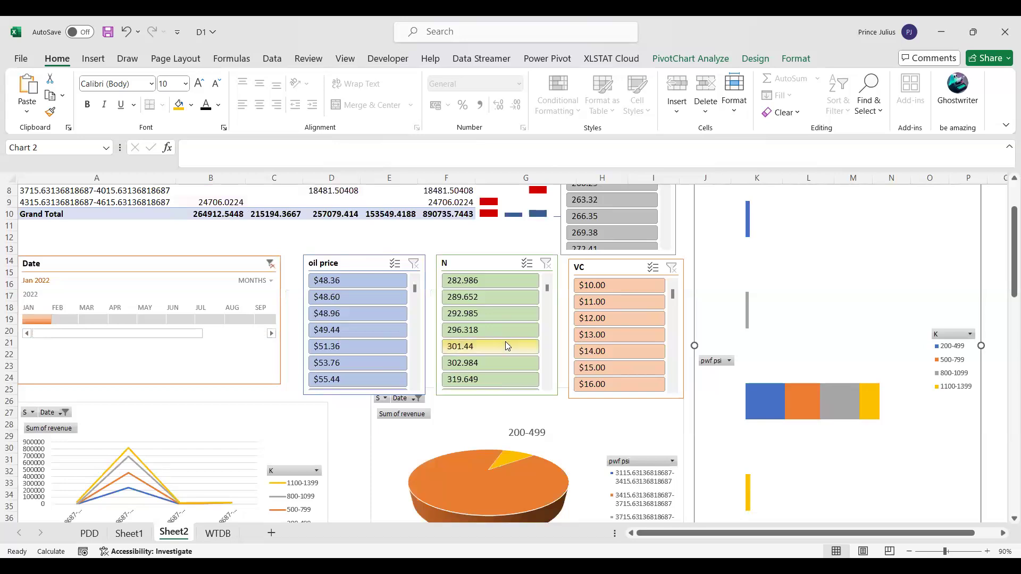
pyautogui.scroll(-1, 506, 345)
pyautogui.scroll(1, 506, 346)
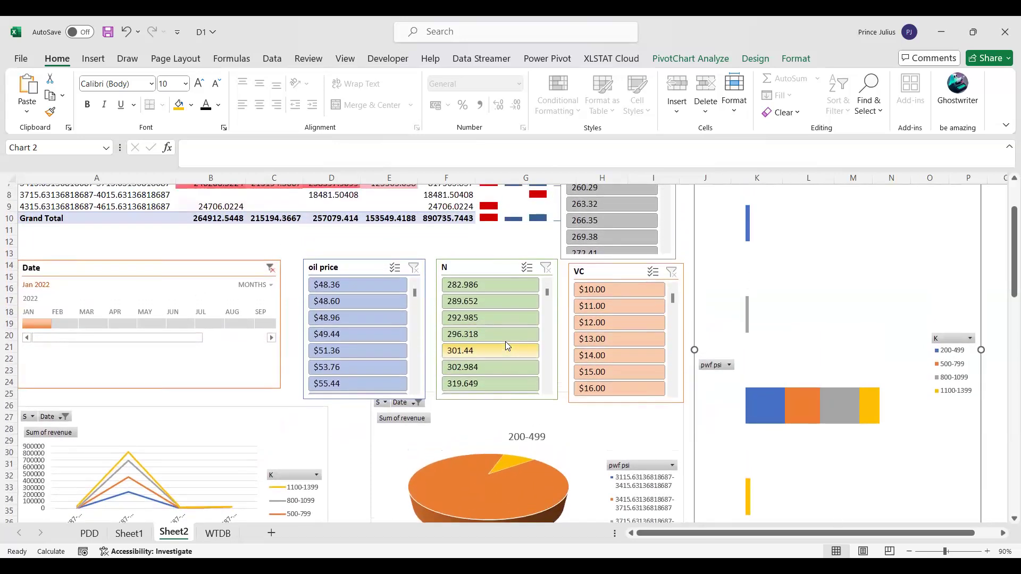
pyautogui.scroll(-1, 505, 343)
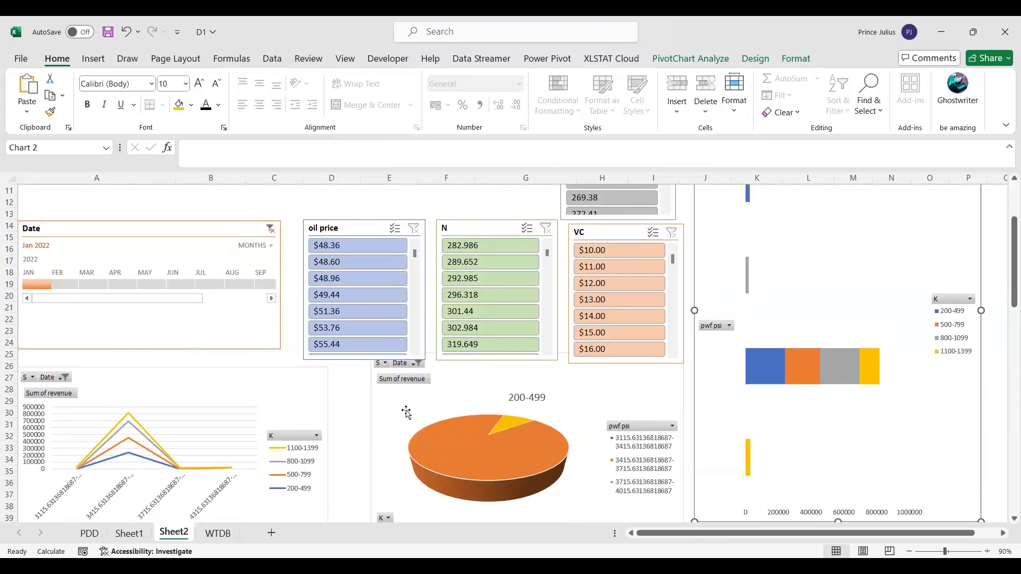
# Step: Extend the Date timeline's selection through March and on to April 2022, then clear the timeline filter
pyautogui.click(64, 281)
pyautogui.moveTo(45, 284); pyautogui.dragTo(91, 281)
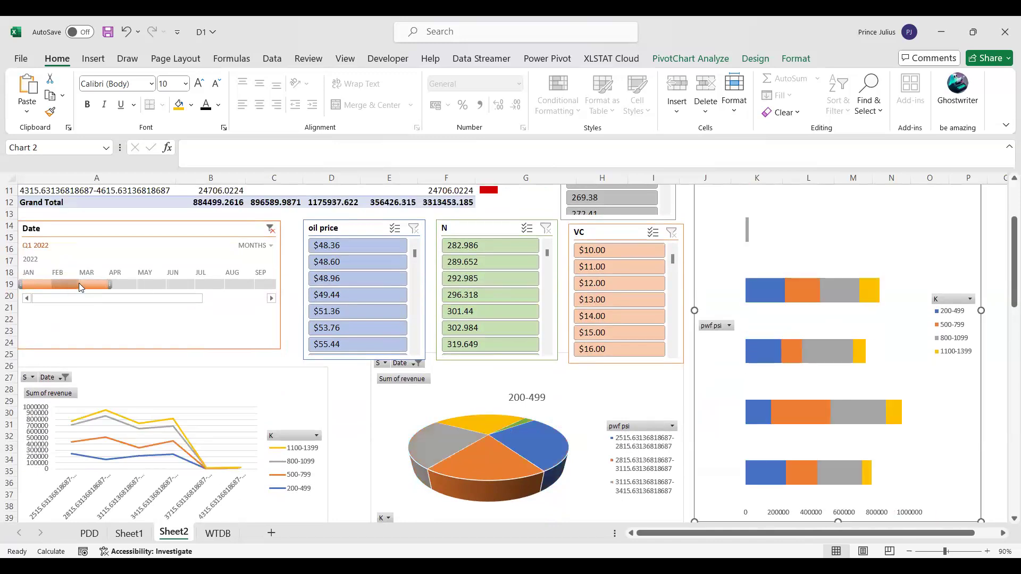
pyautogui.moveTo(112, 285)
pyautogui.mouseDown()
pyautogui.moveTo(40, 281)
pyautogui.moveTo(110, 283)
pyautogui.moveTo(116, 294)
pyautogui.mouseUp()
pyautogui.scroll(1, 177, 363)
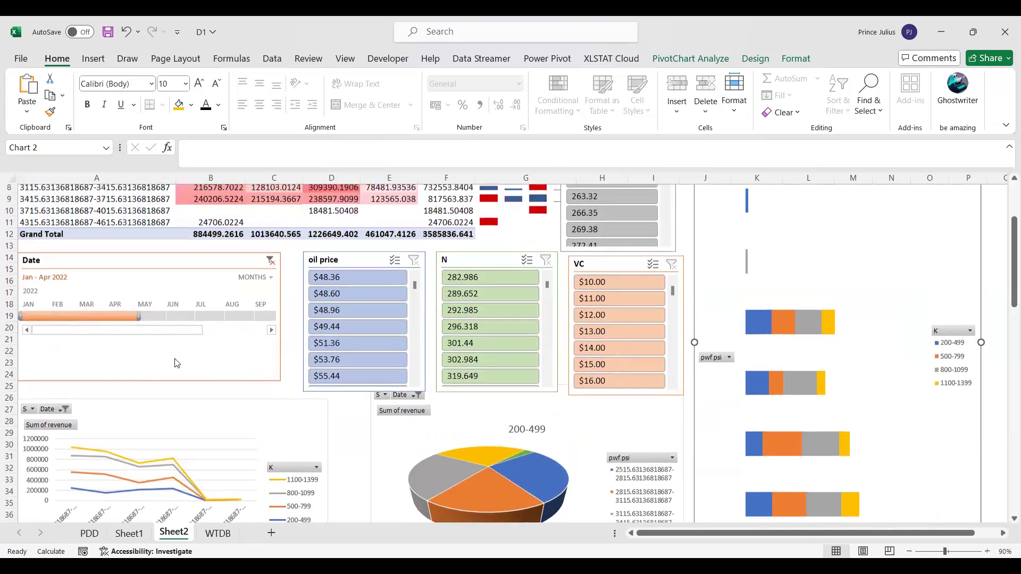
pyautogui.scroll(1, 177, 364)
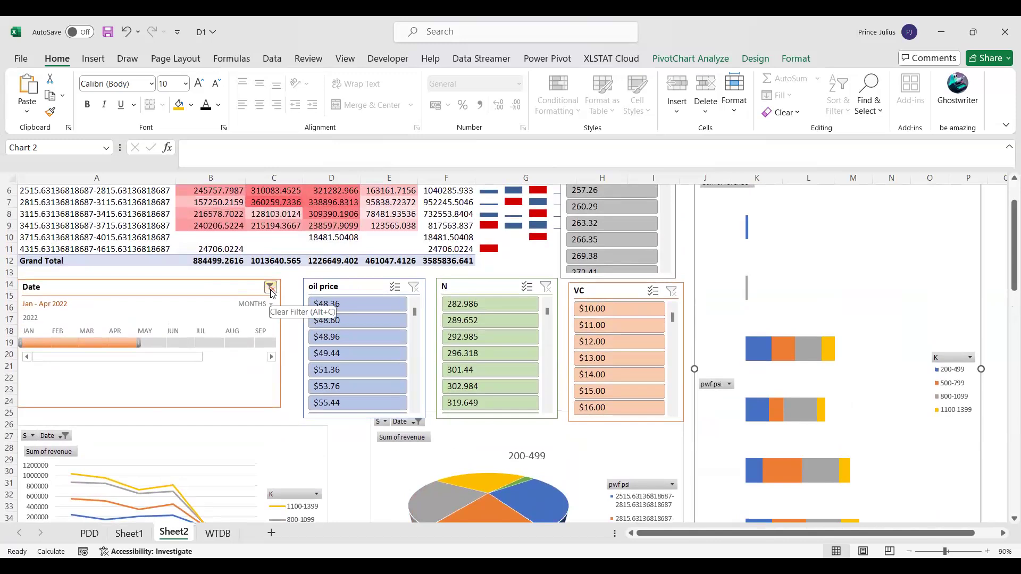
pyautogui.click(271, 289)
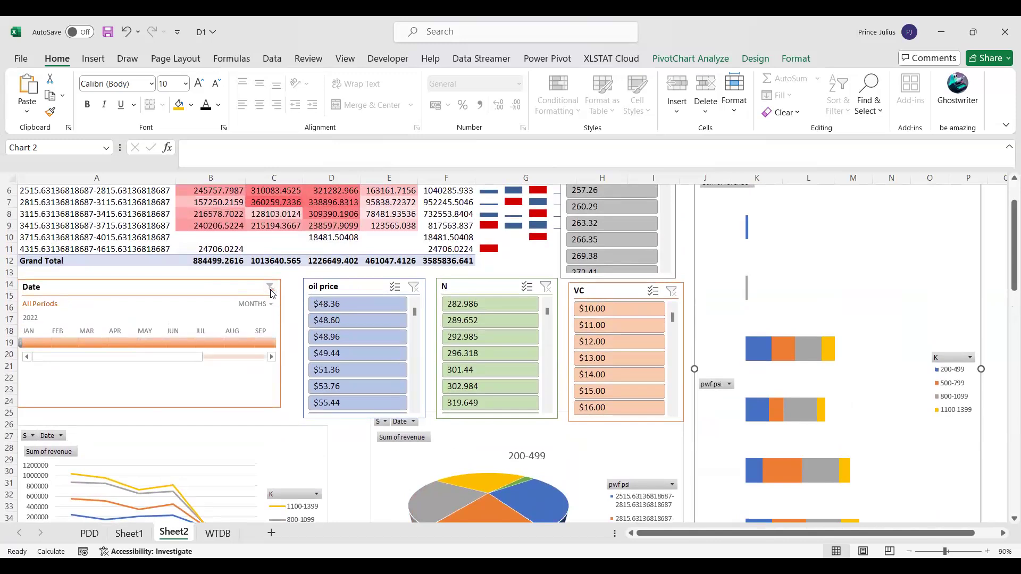
# Step: Filter the dashboard to oil prices from $78.96 to $80.52, then clear the oil price filter
pyautogui.scroll(2, 271, 293)
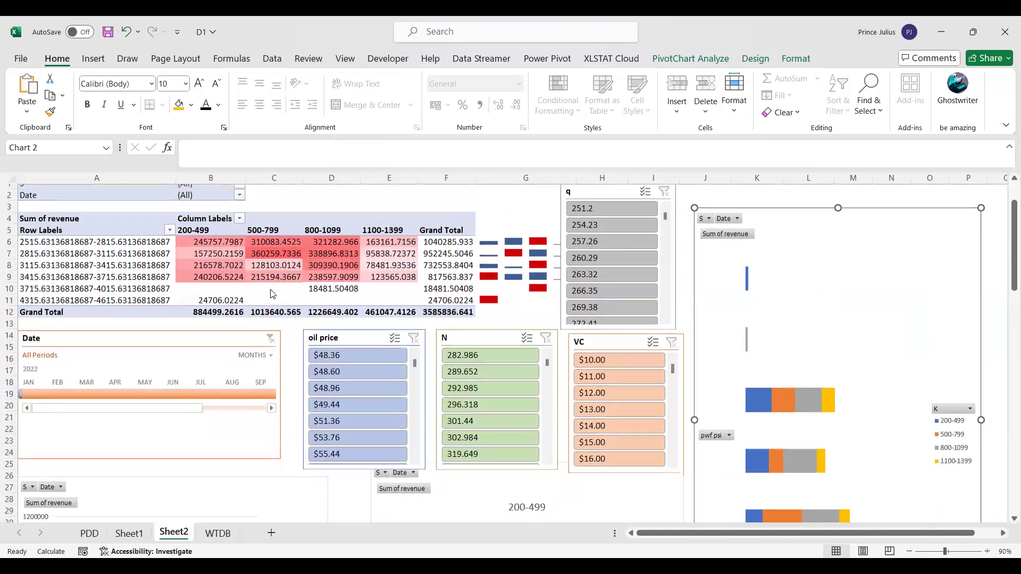
pyautogui.scroll(-3, 385, 423)
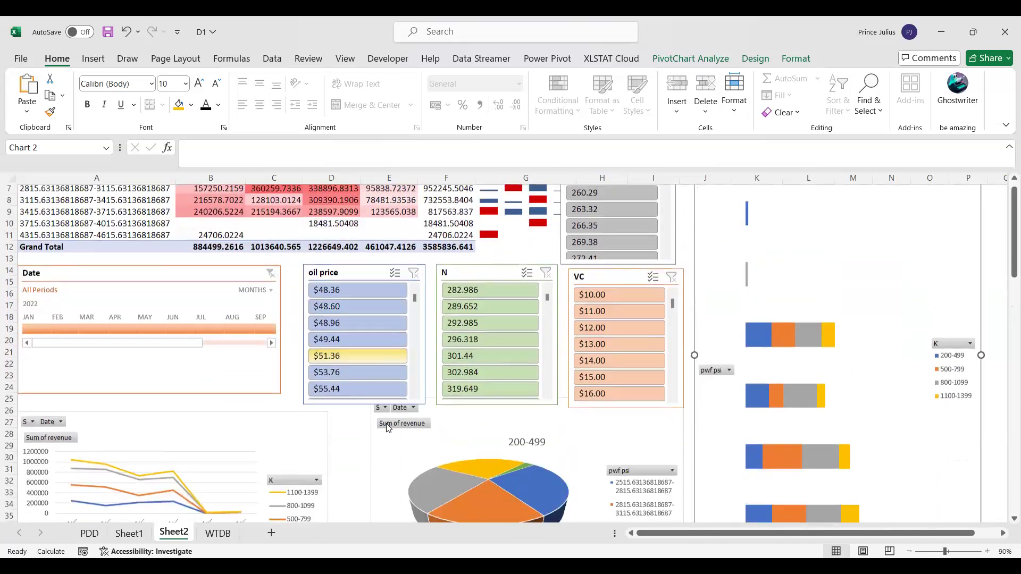
pyautogui.scroll(-10, 415, 362)
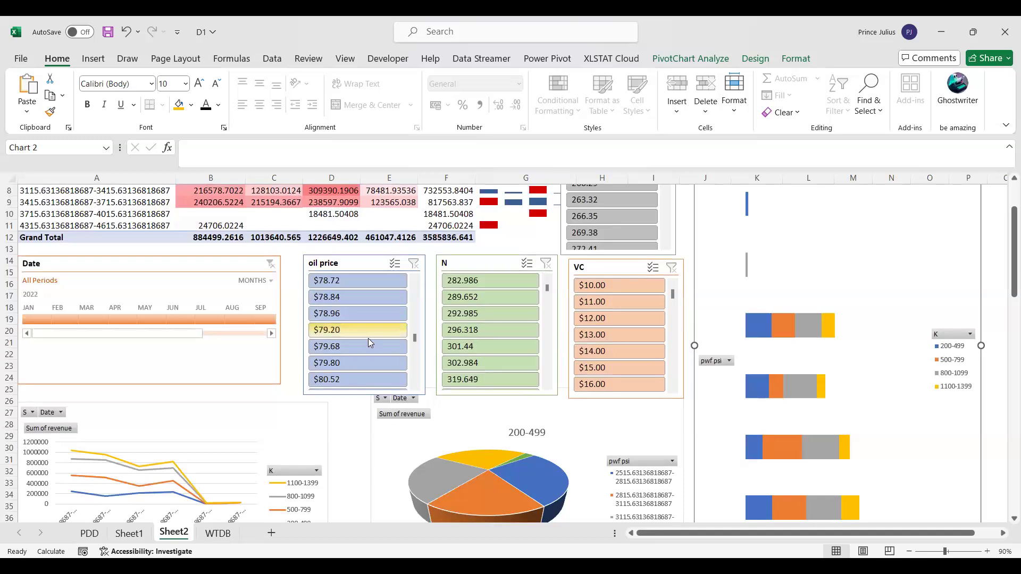
pyautogui.moveTo(371, 318); pyautogui.dragTo(375, 376)
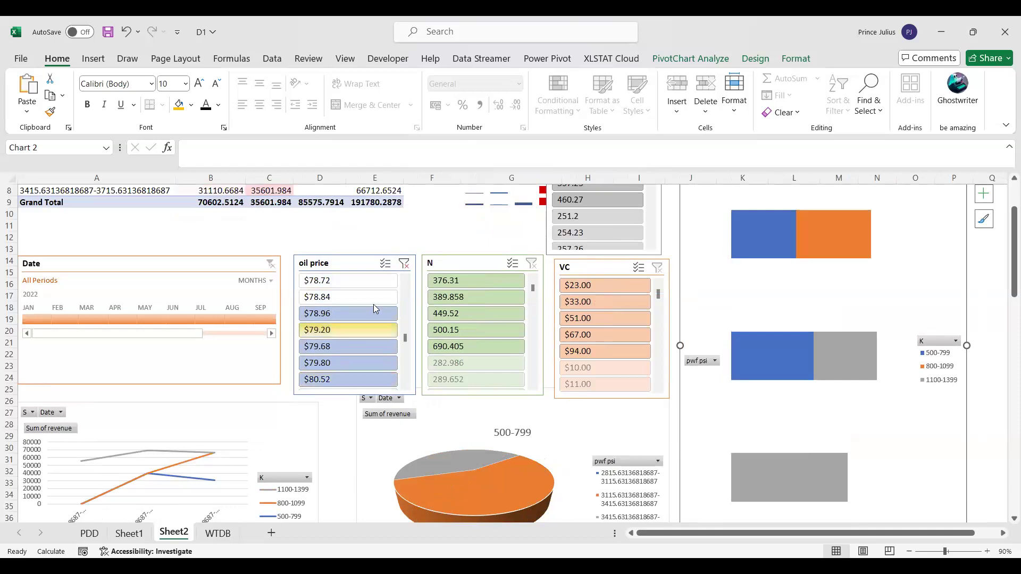
pyautogui.click(403, 265)
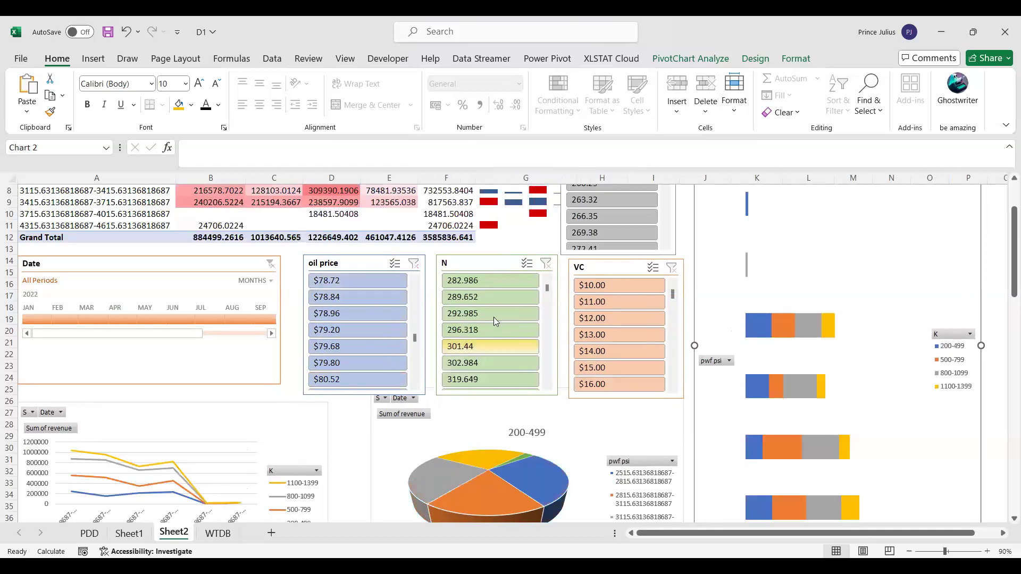
# Step: Filter the dashboard to the N value 491.666 with the N slicer
pyautogui.scroll(-10, 548, 338)
pyautogui.scroll(-3, 549, 341)
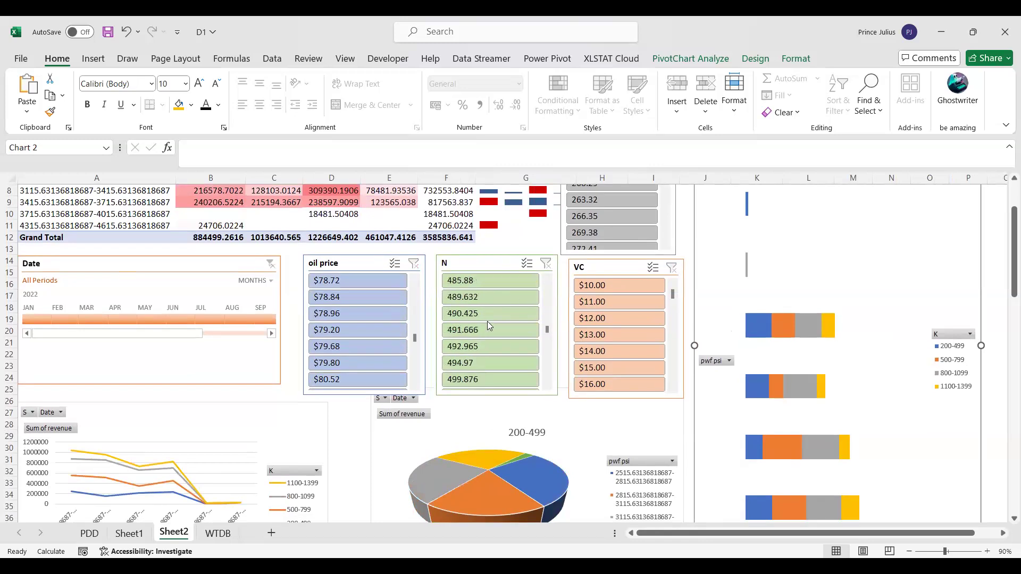
pyautogui.click(488, 323)
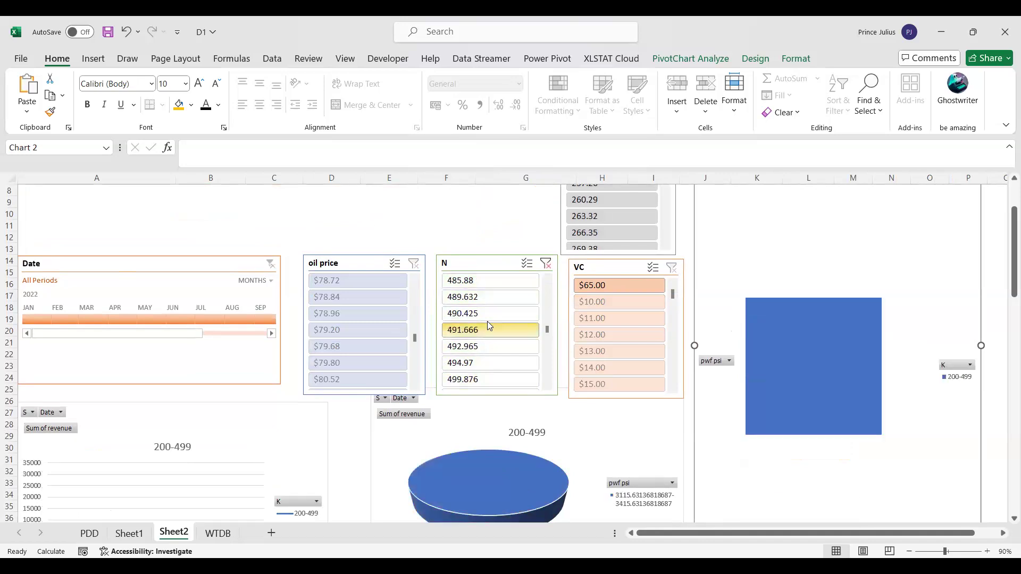
# Step: Change the N slicer's filter to the values from 485.88 through 494.97, then clear the N filter
pyautogui.click(491, 279)
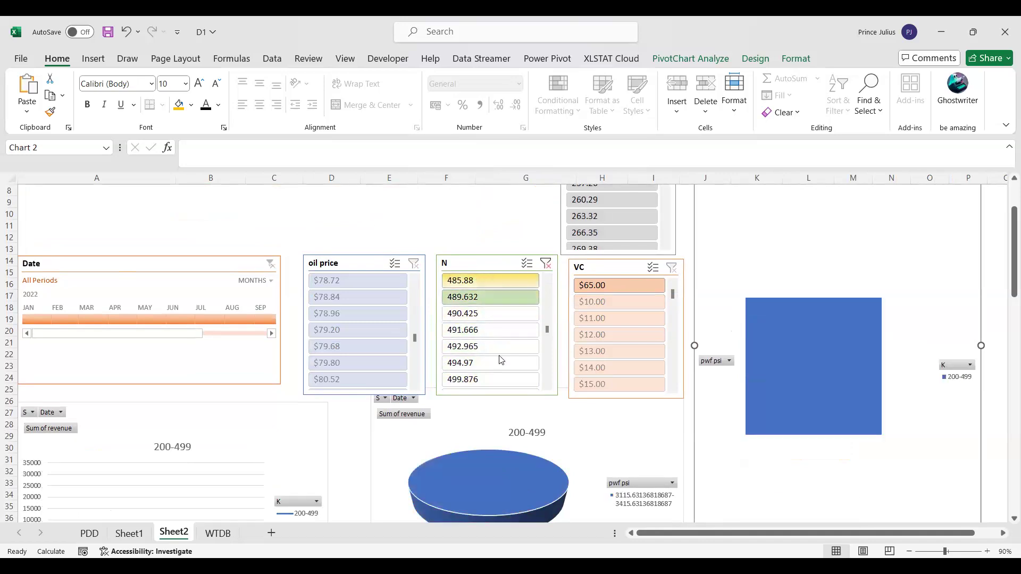
pyautogui.click(498, 331)
pyautogui.keyDown('shift'); pyautogui.click(501, 363); pyautogui.keyUp('shift')
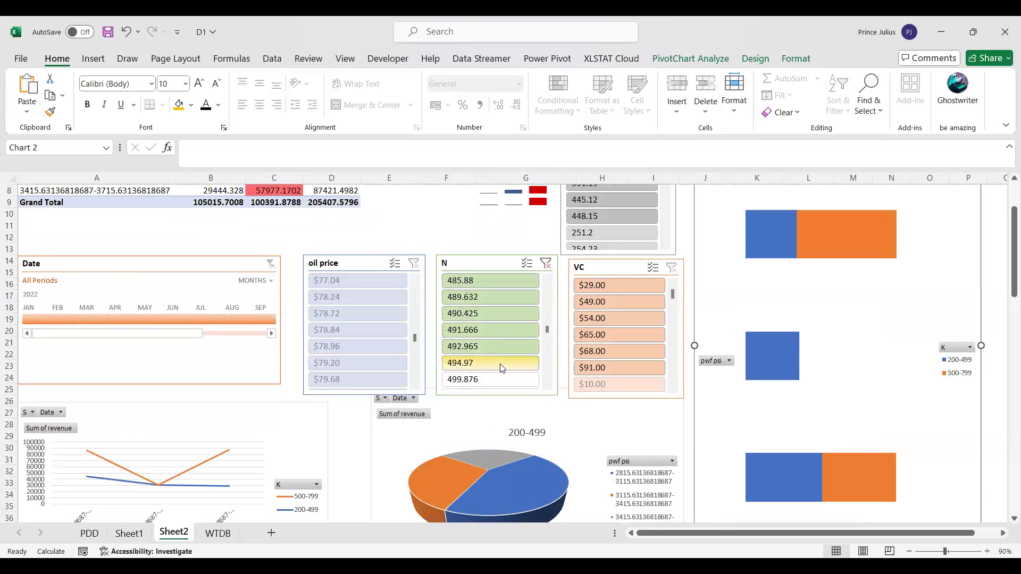
pyautogui.click(546, 264)
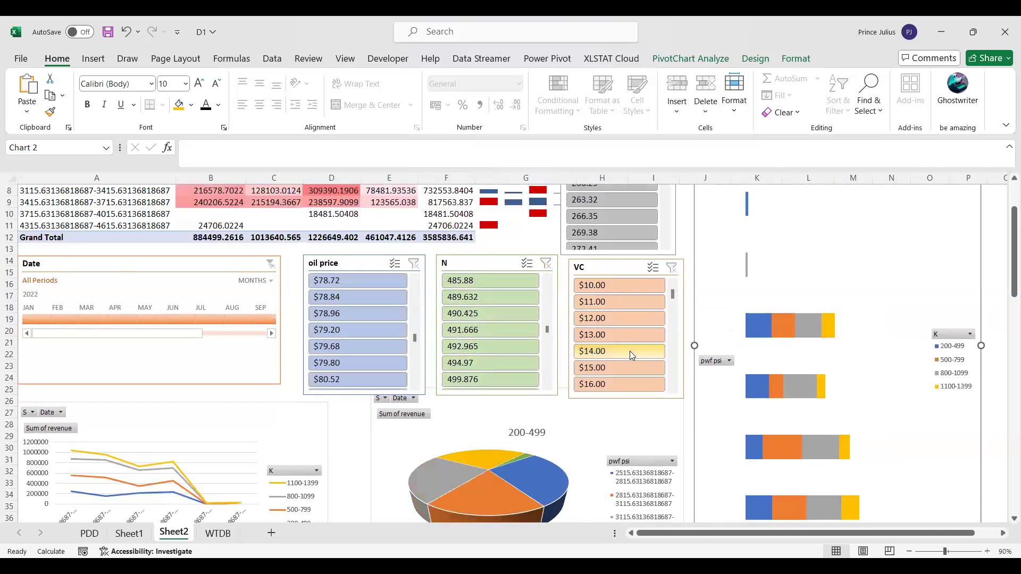
# Step: Filter the dashboard to VC values from $69.00 through $81.00, then clear the VC filter
pyautogui.scroll(-3, 630, 351)
pyautogui.scroll(3, 630, 353)
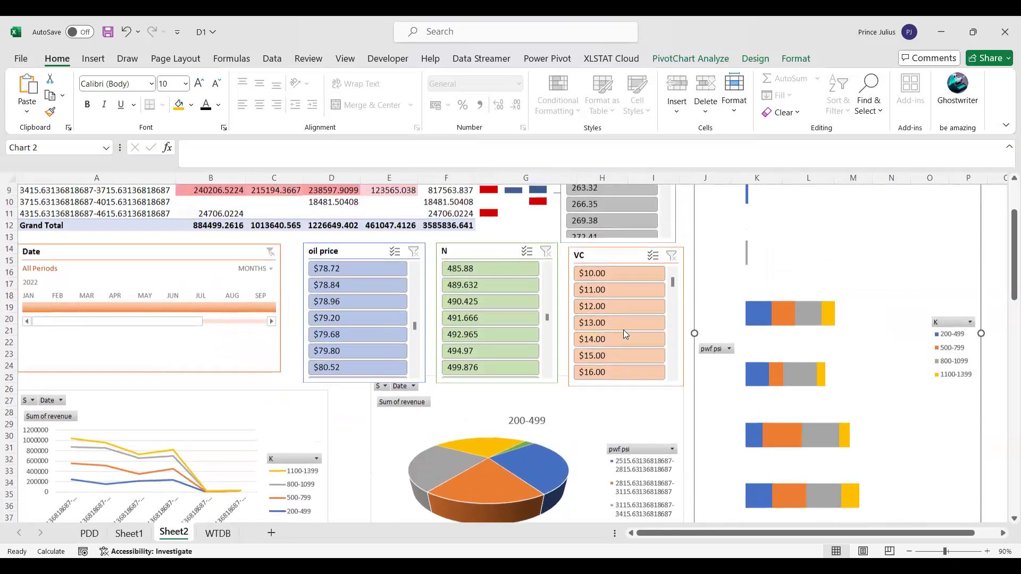
pyautogui.scroll(-2, 648, 337)
pyautogui.scroll(-10, 676, 319)
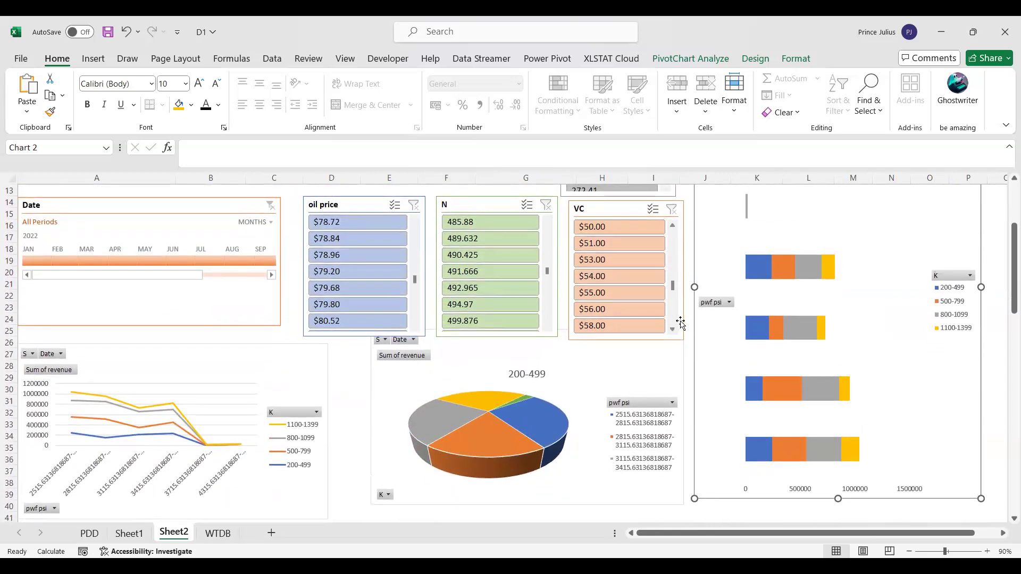
pyautogui.moveTo(628, 227); pyautogui.dragTo(625, 311)
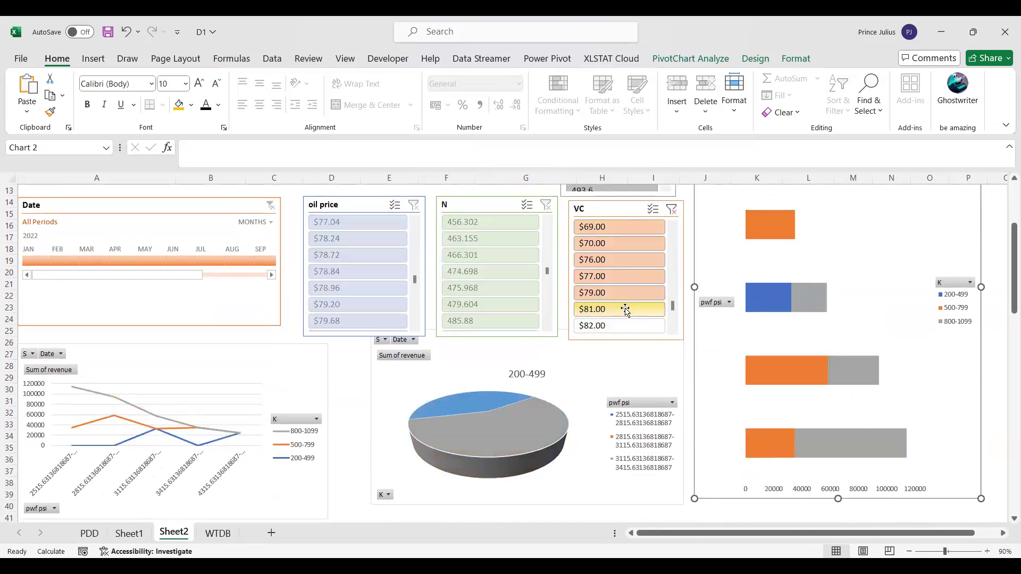
pyautogui.scroll(2, 625, 310)
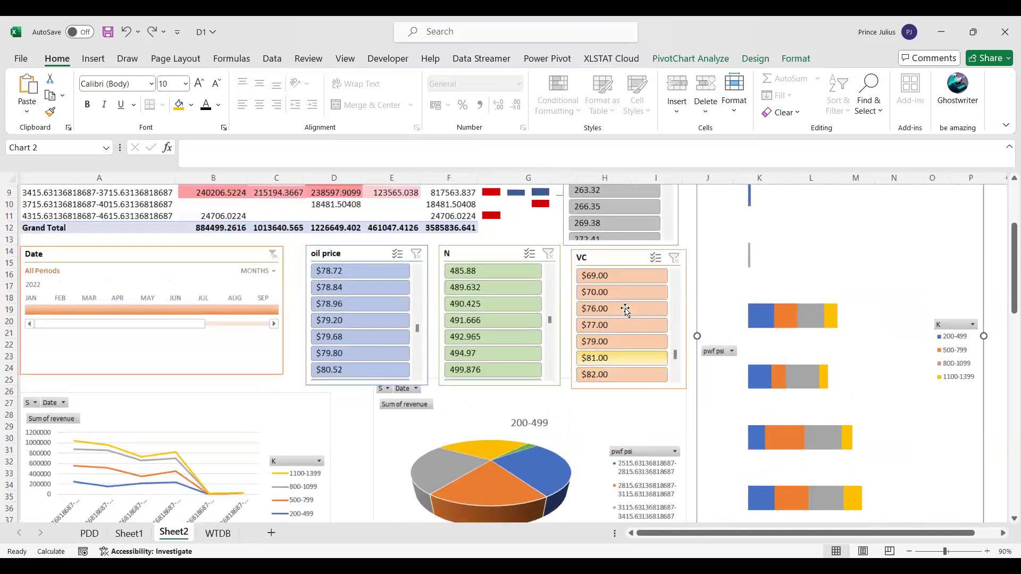
pyautogui.scroll(2, 625, 310)
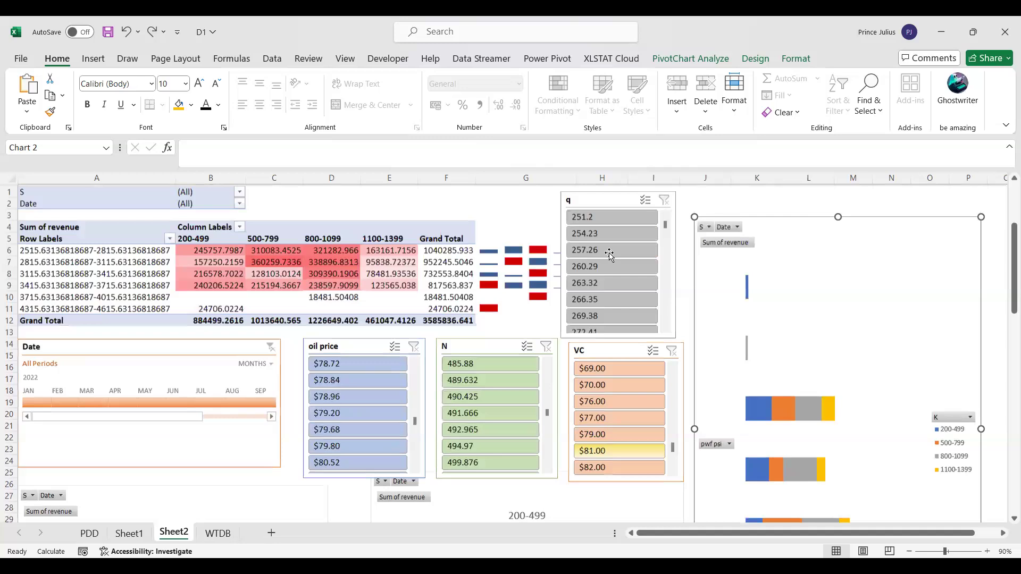
# Step: Filter the dashboard to q values from 420.88 through 436.03, then clear the q filter
pyautogui.scroll(-4, 609, 256)
pyautogui.scroll(4, 655, 247)
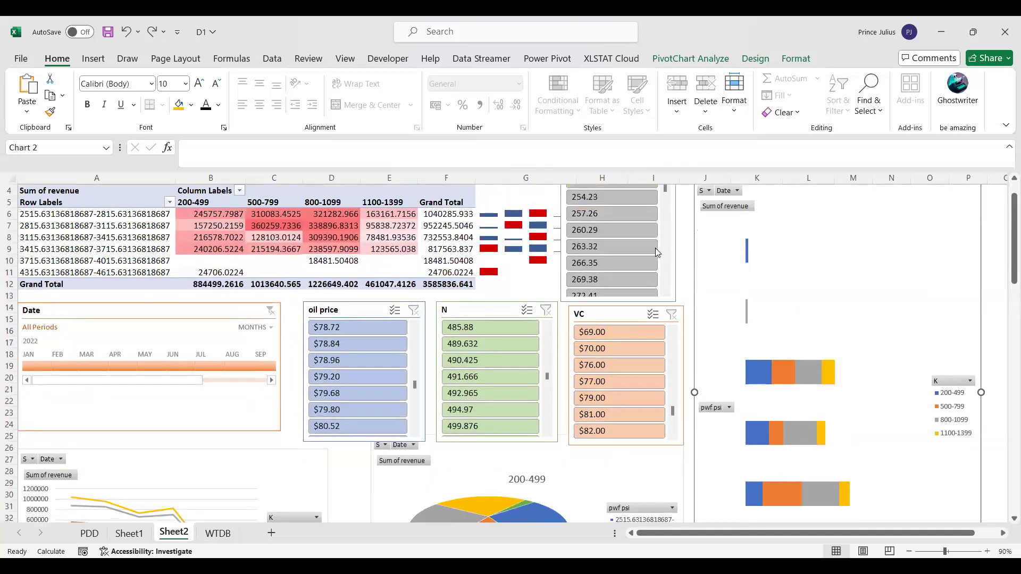
pyautogui.scroll(1, 655, 248)
pyautogui.scroll(-10, 659, 270)
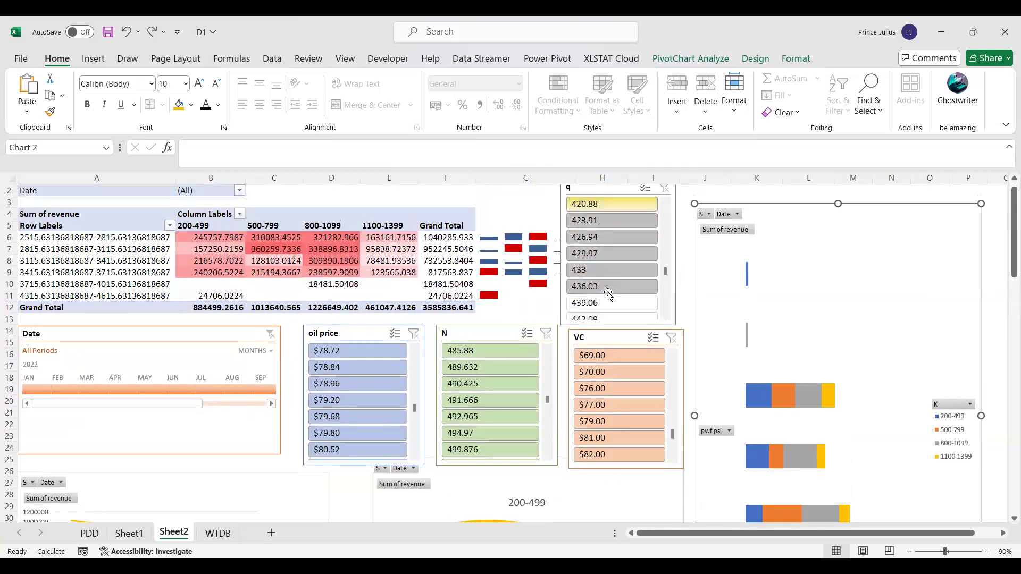
pyautogui.click(609, 290)
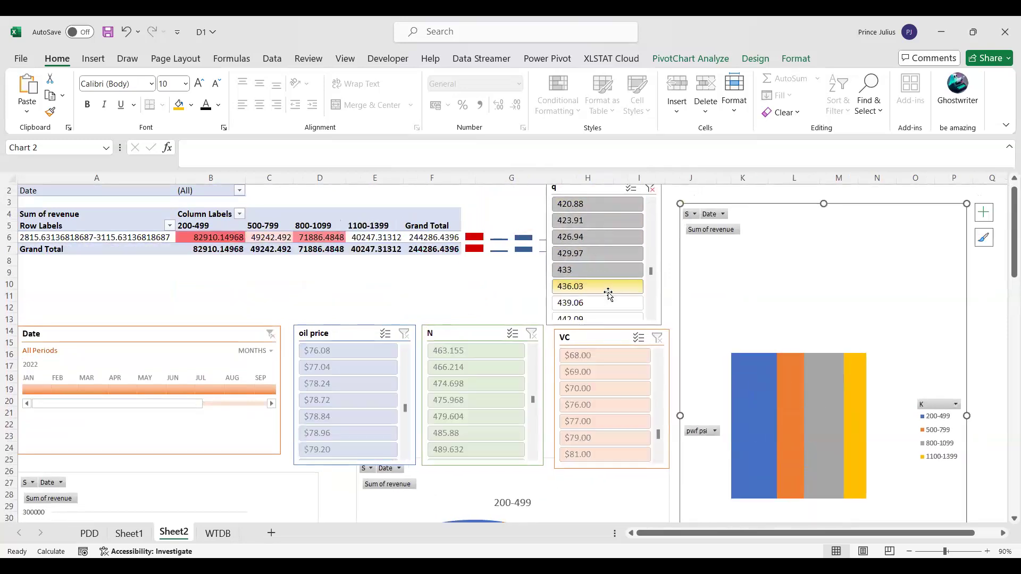
pyautogui.click(608, 294)
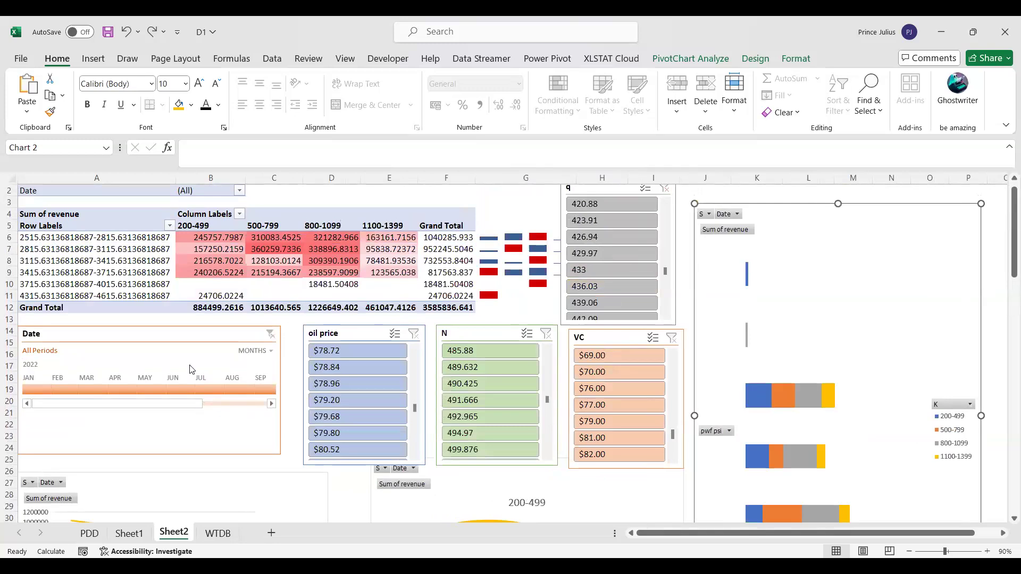
# Step: Filter the Date timeline month by month from January to April 2022, select January through March, then clear the timeline filter
pyautogui.click(26, 388)
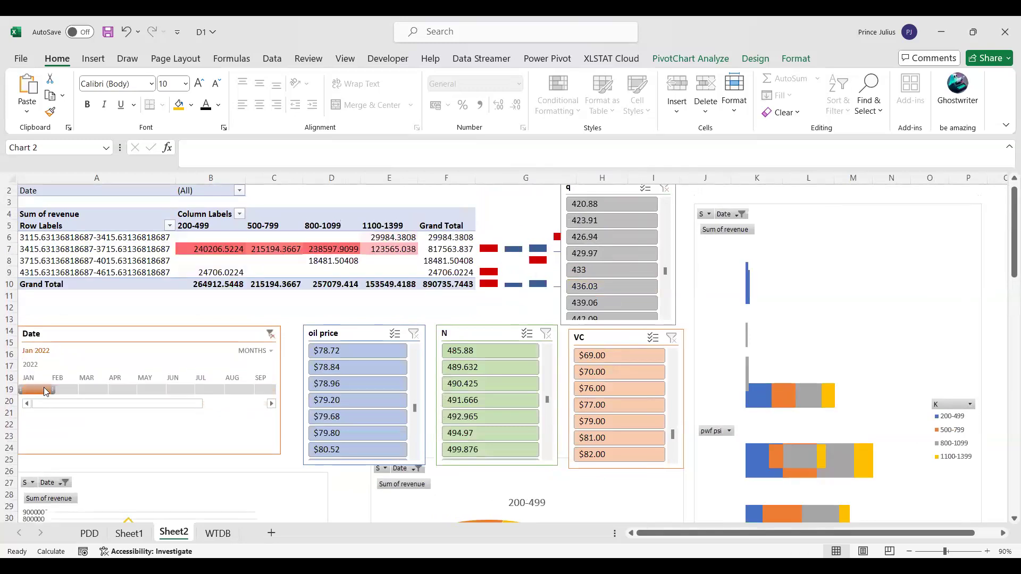
pyautogui.click(61, 389)
pyautogui.click(94, 390)
pyautogui.click(121, 389)
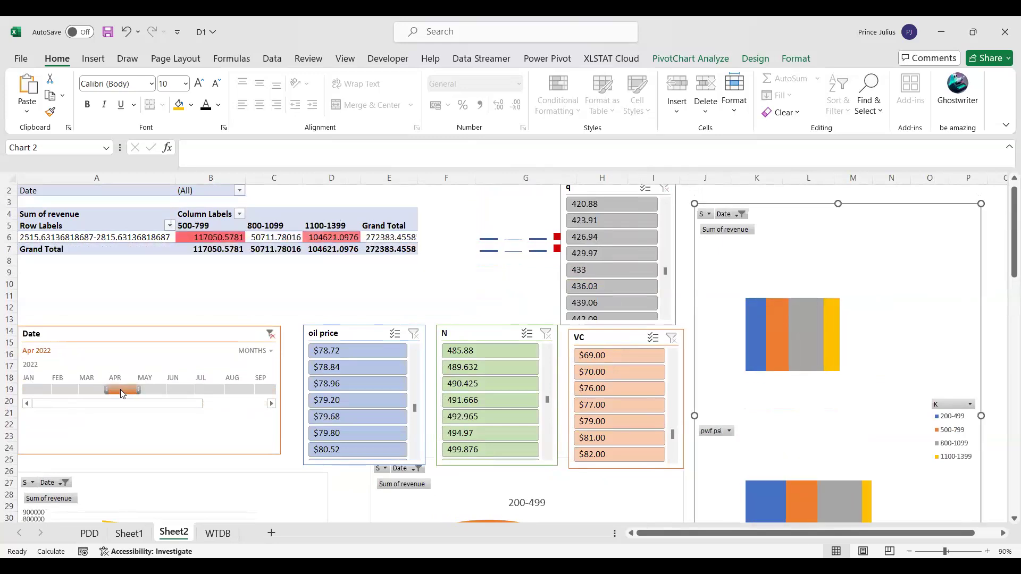
pyautogui.moveTo(38, 390); pyautogui.dragTo(96, 397)
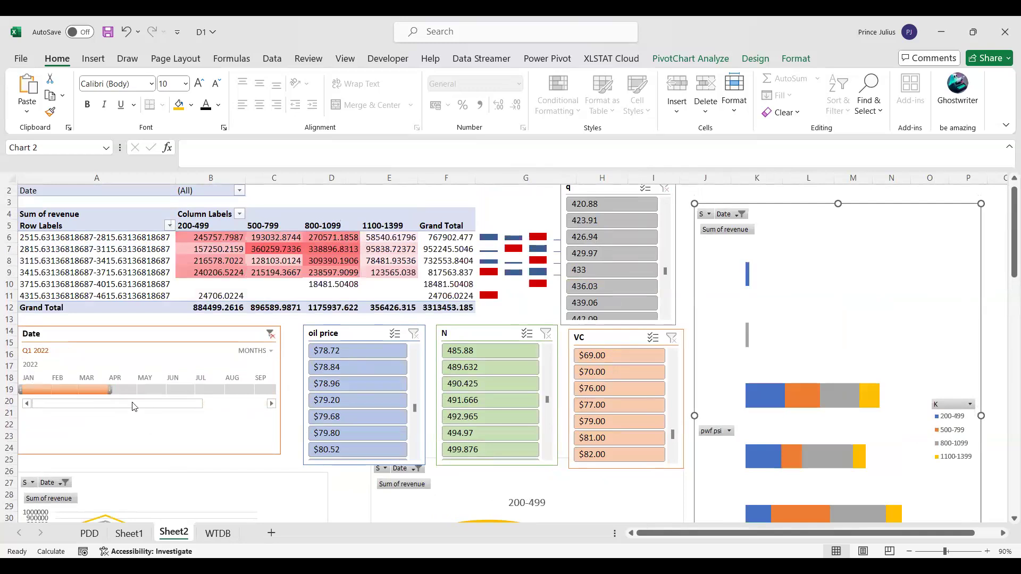
pyautogui.click(270, 335)
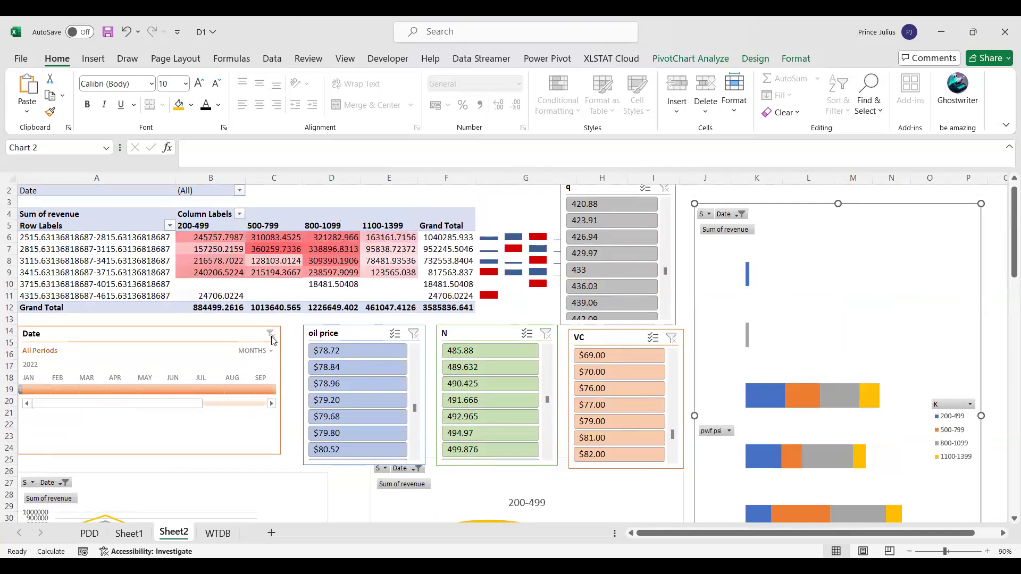
# Step: Set the pivot table's S report filter to 0.13, then undo that filter
pyautogui.scroll(-3, 366, 404)
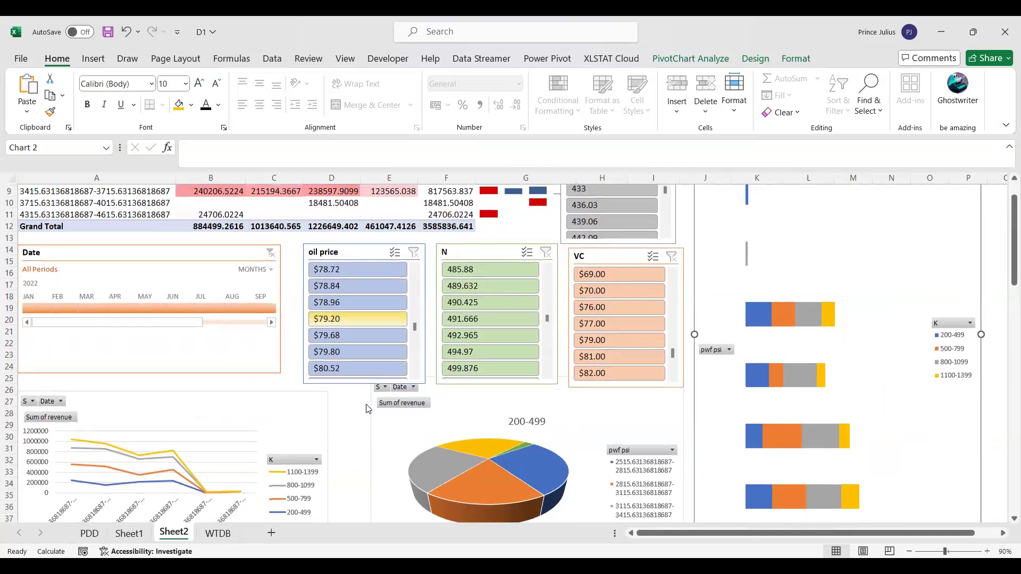
pyautogui.scroll(2, 365, 409)
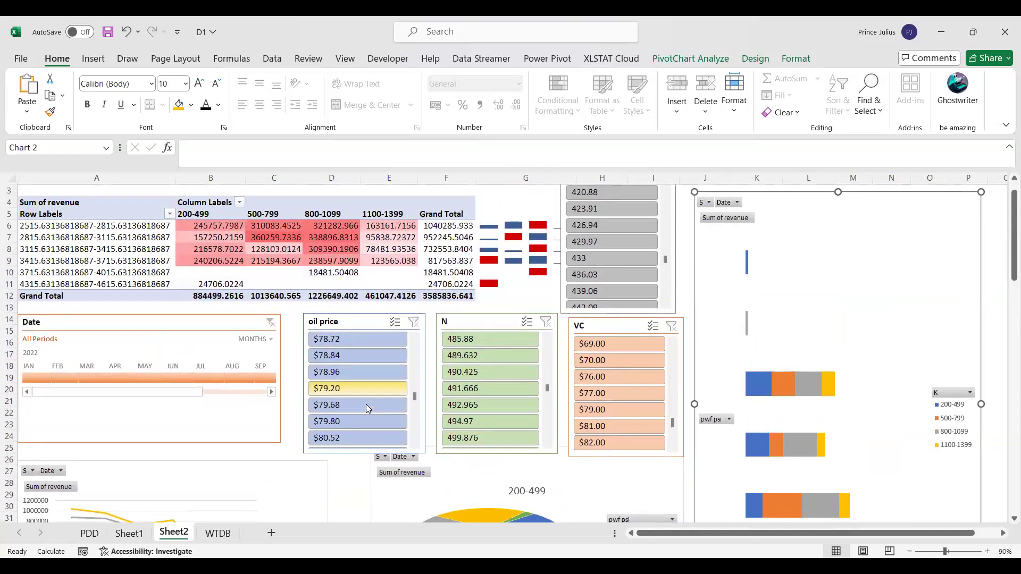
pyautogui.scroll(1, 367, 408)
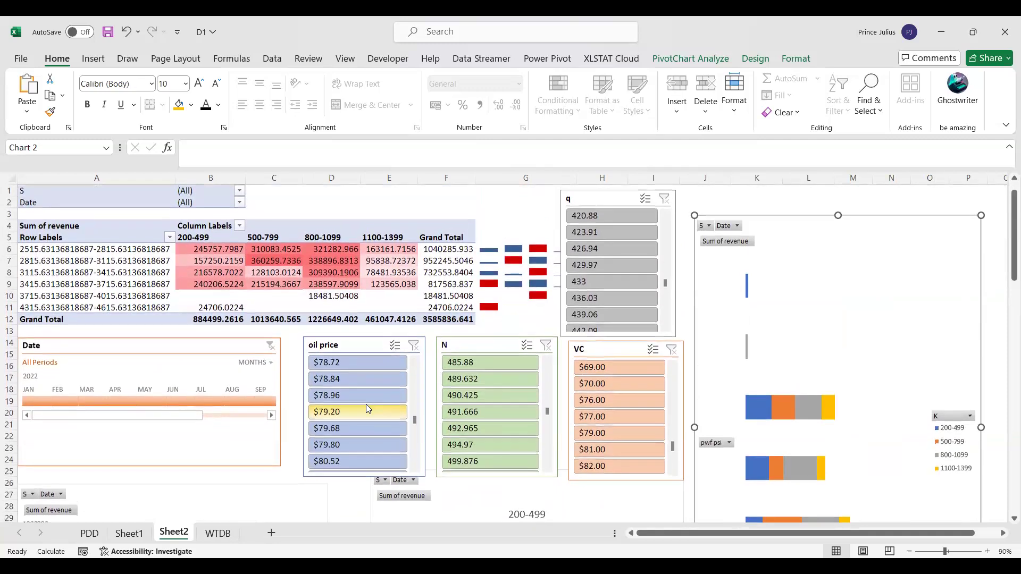
pyautogui.click(93, 194)
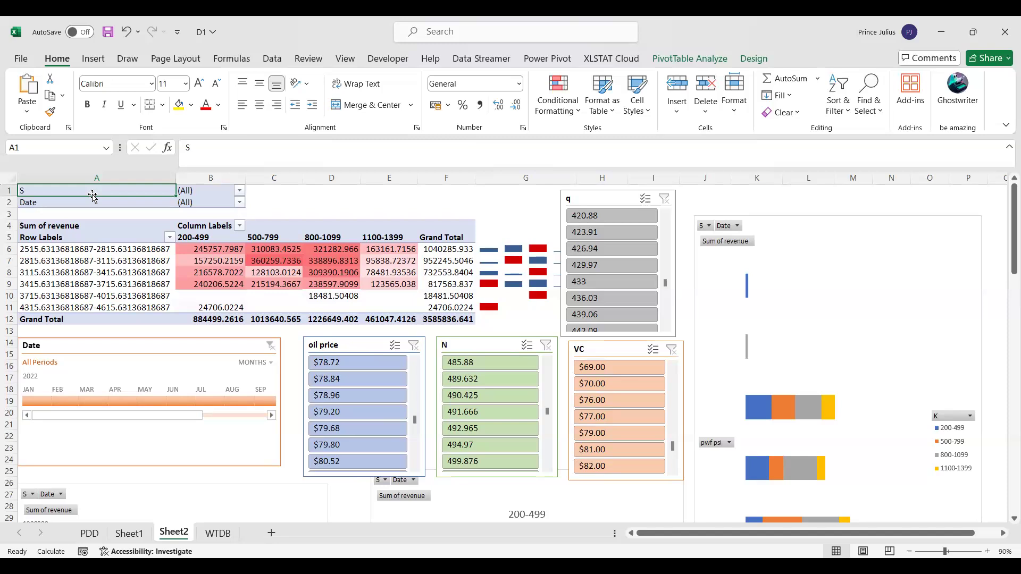
pyautogui.click(243, 191)
pyautogui.scroll(-8, 171, 266)
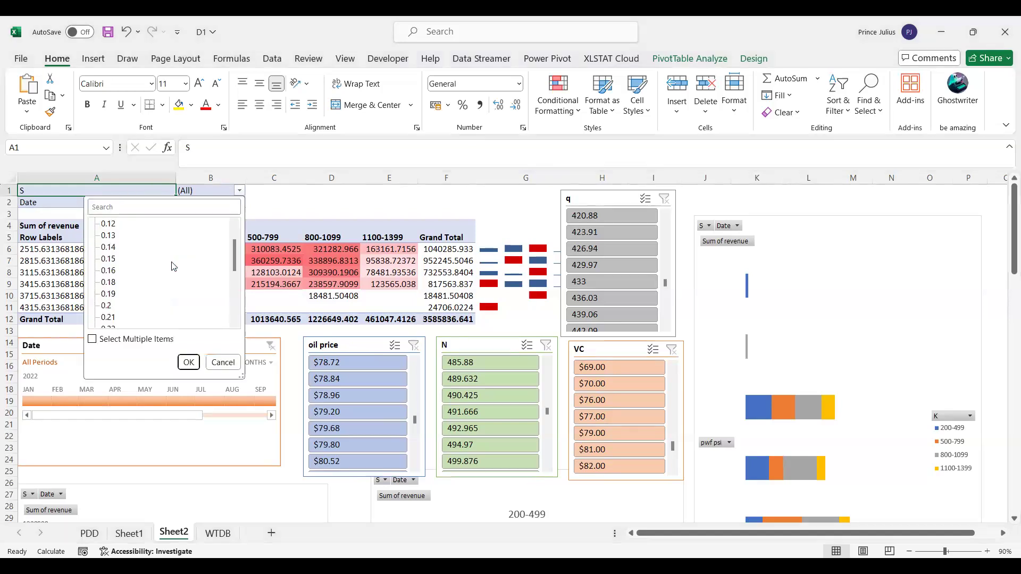
pyautogui.scroll(4, 171, 266)
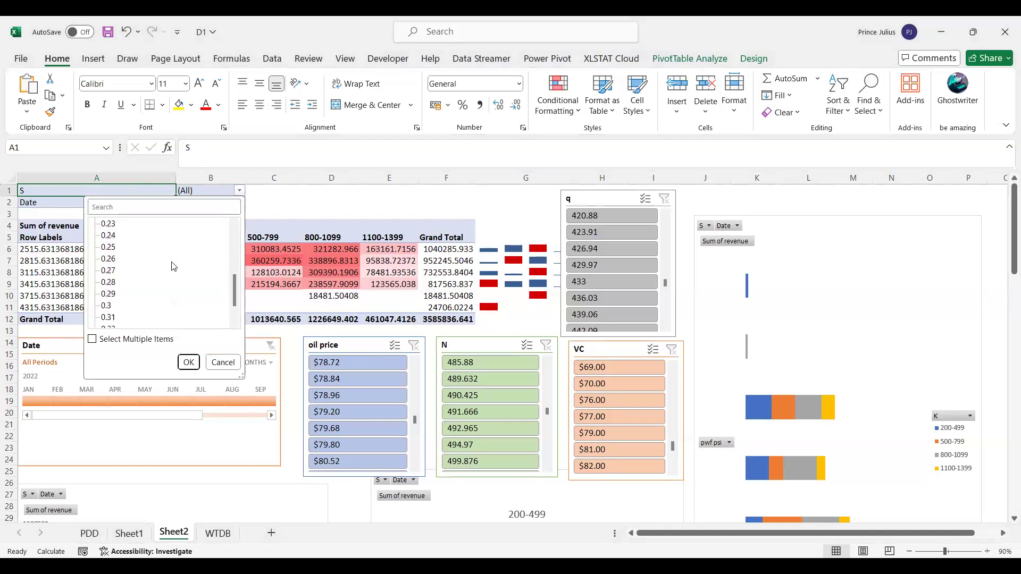
pyautogui.scroll(2, 172, 266)
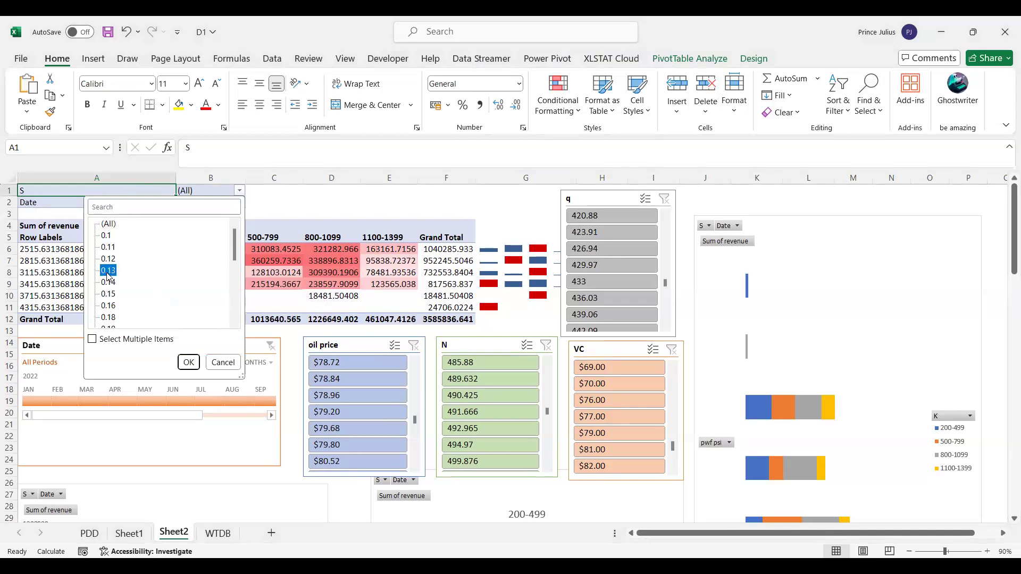
pyautogui.click(189, 362)
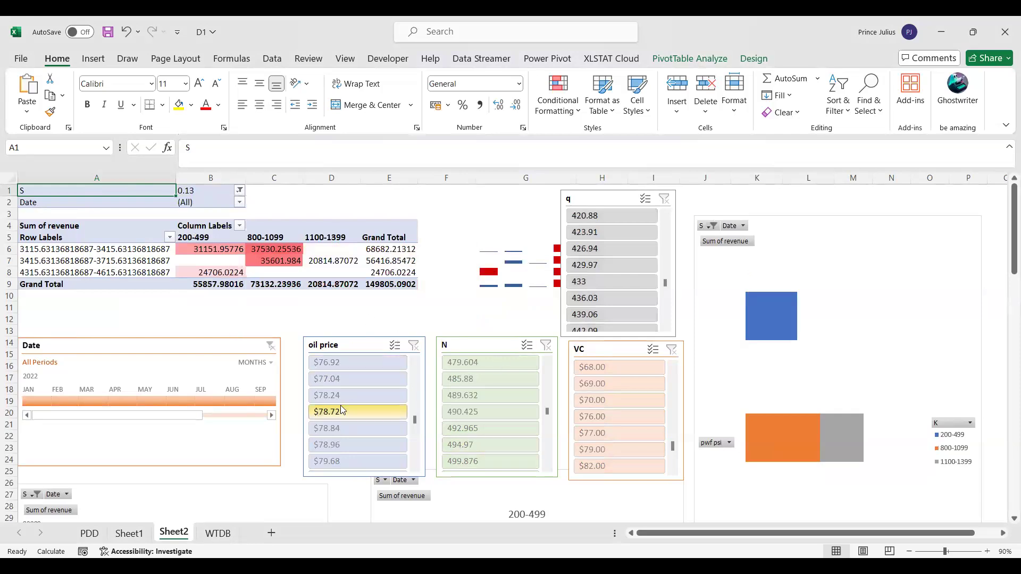
pyautogui.hotkey('ctrl', 'z')
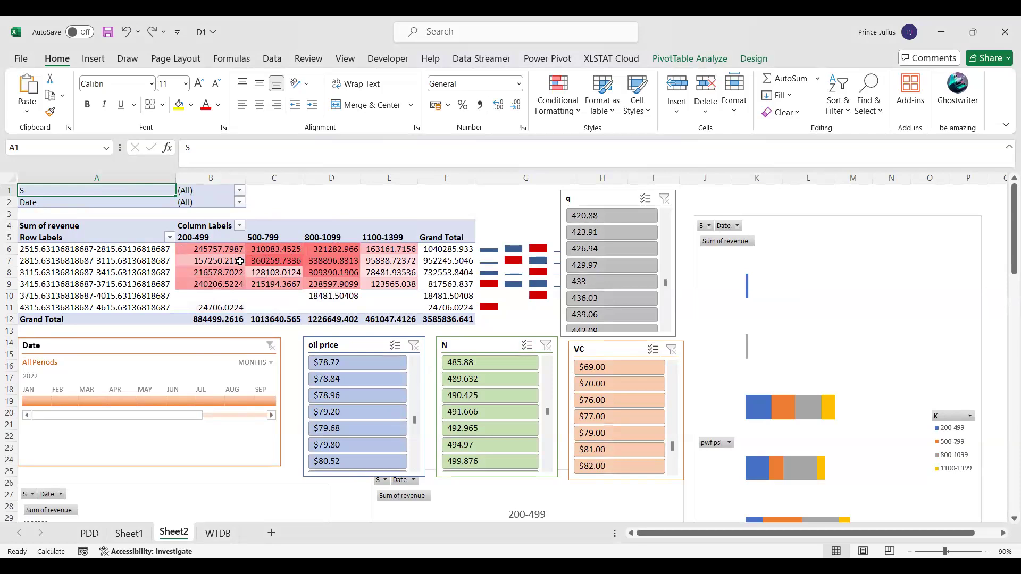
# Step: Generate separate report filter pages from the pivot table for every value of the S field
pyautogui.moveTo(240, 261)
pyautogui.click(686, 59)
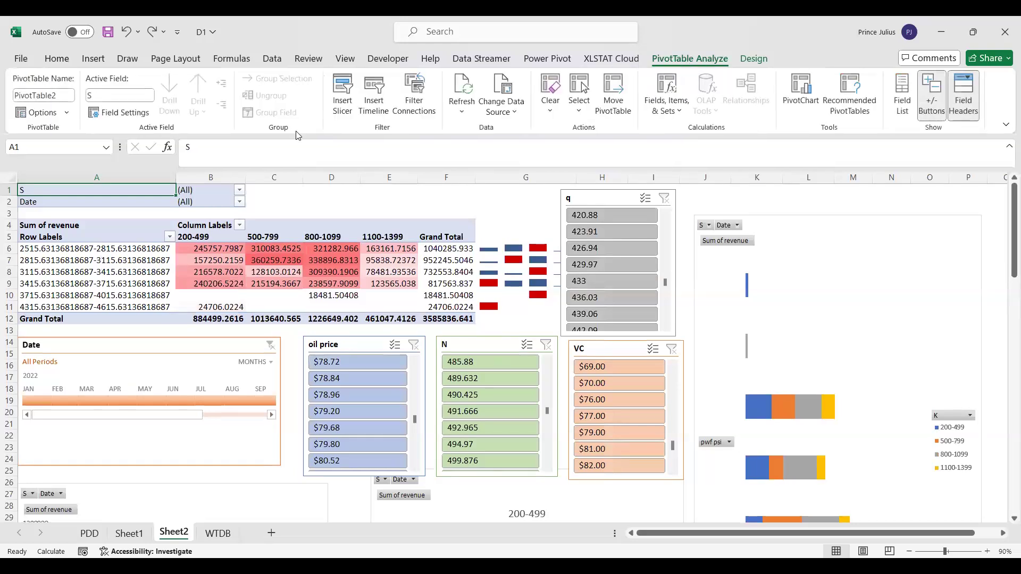
pyautogui.click(69, 113)
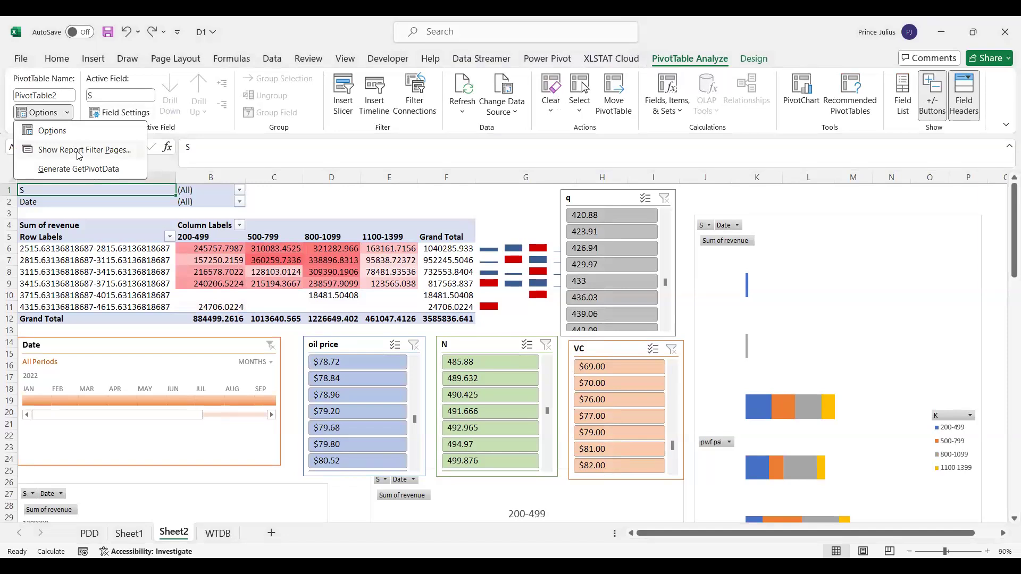
pyautogui.click(79, 151)
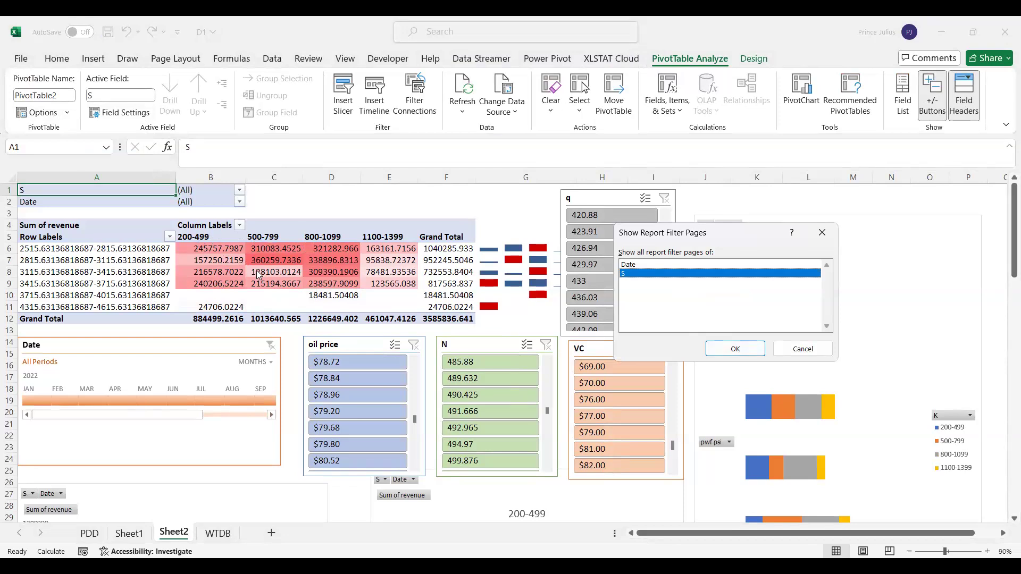
pyautogui.click(728, 349)
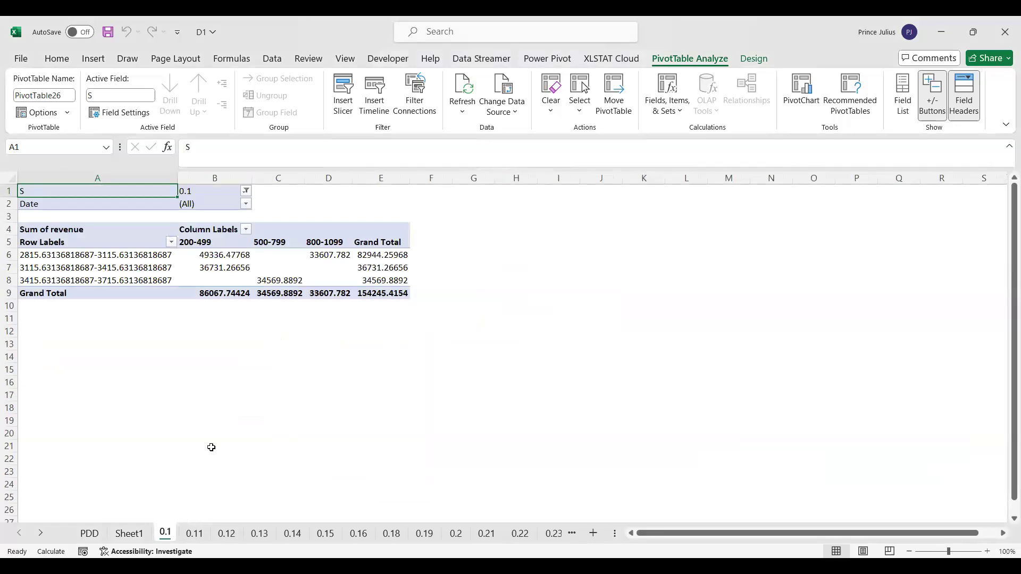
# Step: Examine the generated report filter sheets one after another from 0.11 through 0.22
pyautogui.click(194, 533)
pyautogui.click(226, 533)
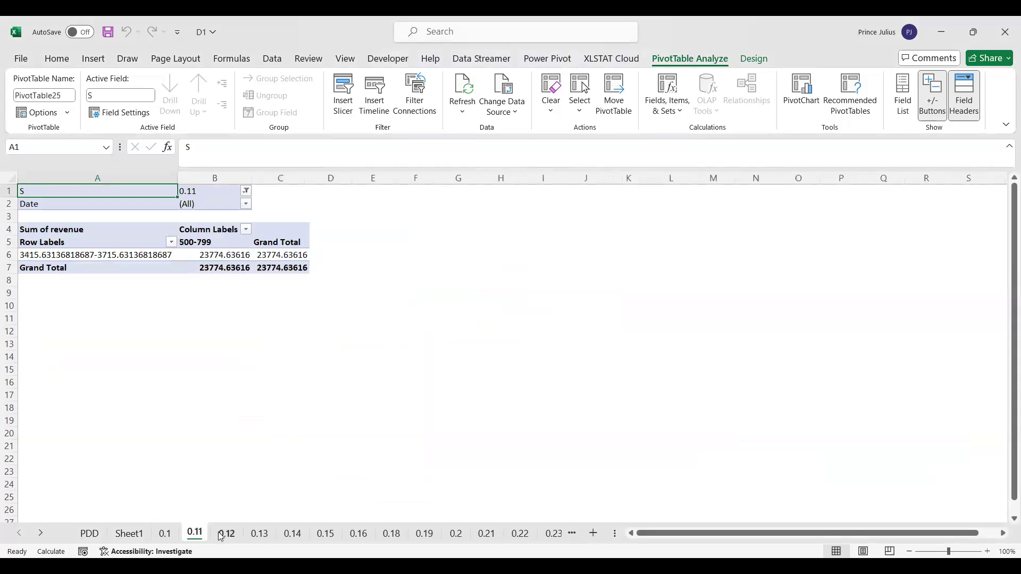
pyautogui.click(258, 534)
pyautogui.click(292, 534)
pyautogui.click(325, 534)
pyautogui.click(358, 534)
pyautogui.click(391, 534)
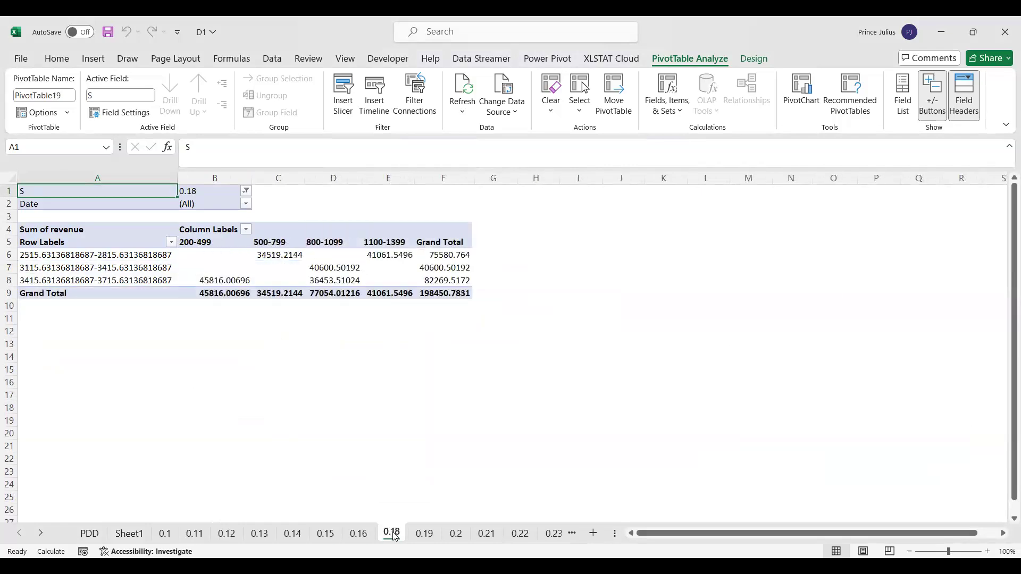
pyautogui.click(425, 534)
pyautogui.click(456, 534)
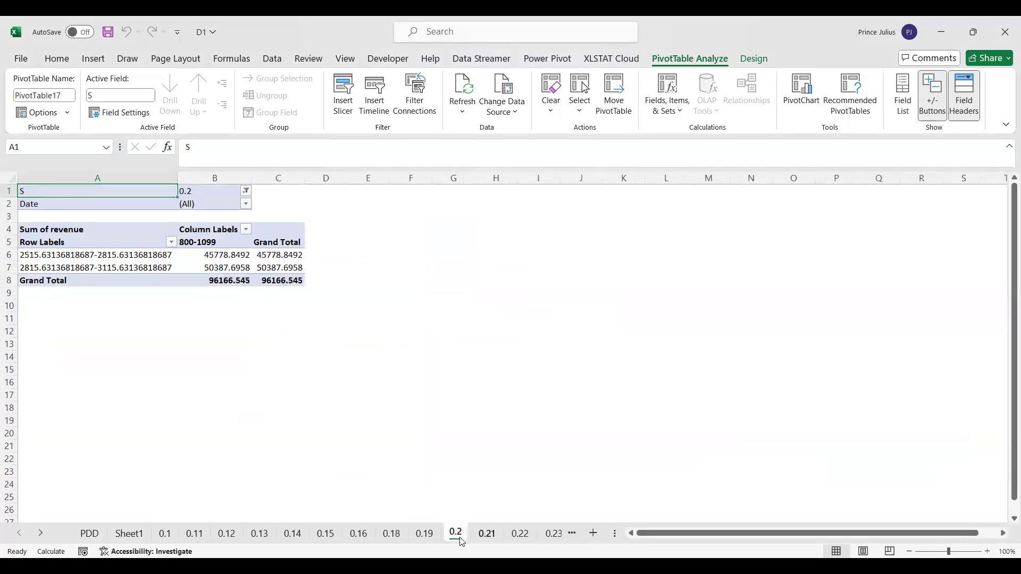
pyautogui.hotkey('ctrl', 'pagedown')
pyautogui.hotkey('ctrl', 'pagedown')
pyautogui.scroll(-12, 460, 537)
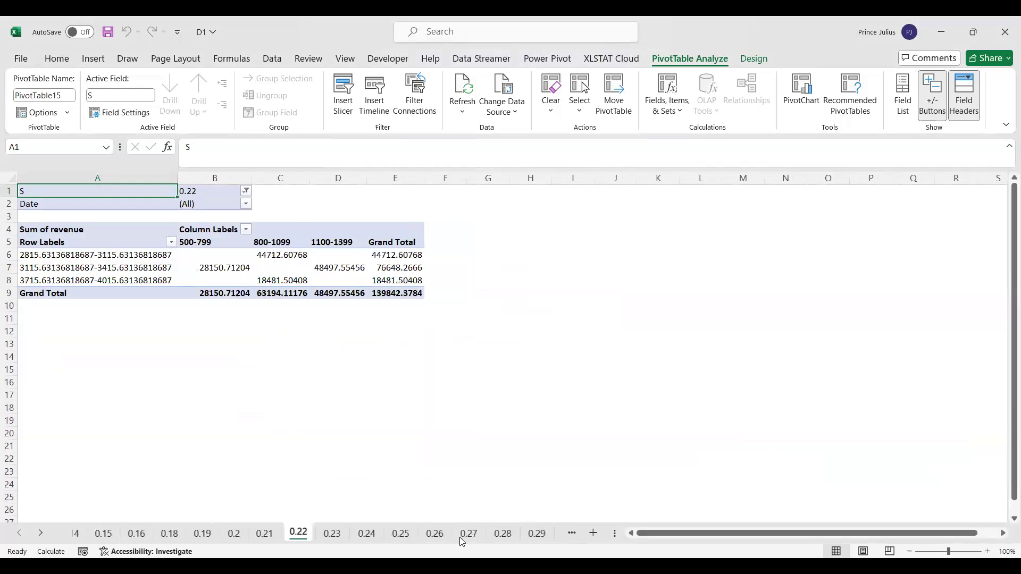
pyautogui.scroll(12, 460, 538)
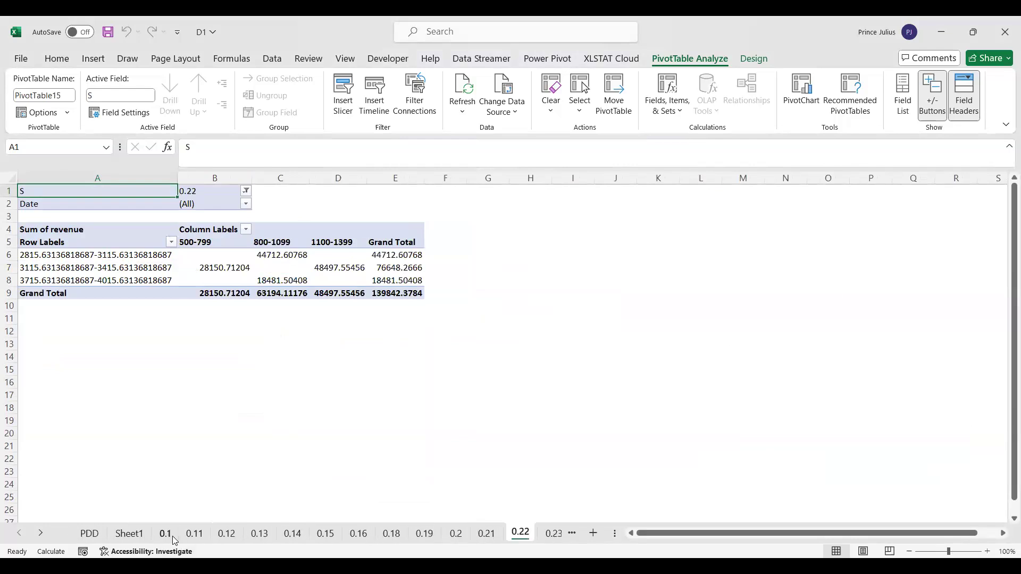
# Step: Review the S report filter sheets again, starting from sheet 0.1 and continuing to sheet 0.2
pyautogui.click(172, 536)
pyautogui.click(197, 535)
pyautogui.click(218, 535)
pyautogui.click(258, 535)
pyautogui.click(293, 535)
pyautogui.click(323, 535)
pyautogui.click(358, 535)
pyautogui.click(381, 536)
pyautogui.click(442, 535)
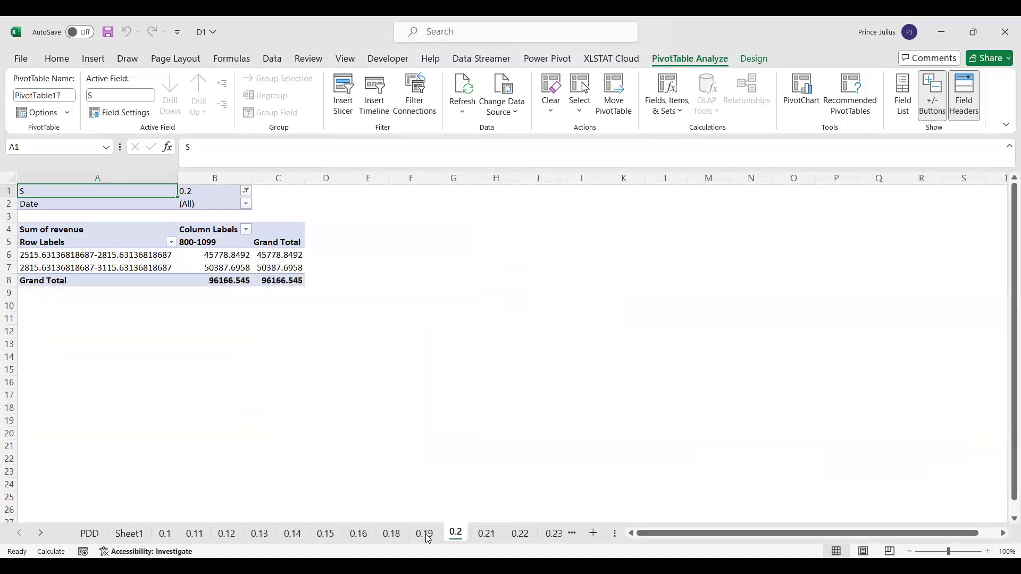
# Step: Examine the remaining S report filter sheets one after another from 0.2 through 0.35
pyautogui.click(435, 535)
pyautogui.click(451, 538)
pyautogui.hotkey('ctrl', 'pagedown')
pyautogui.hotkey('ctrl', 'pagedown')
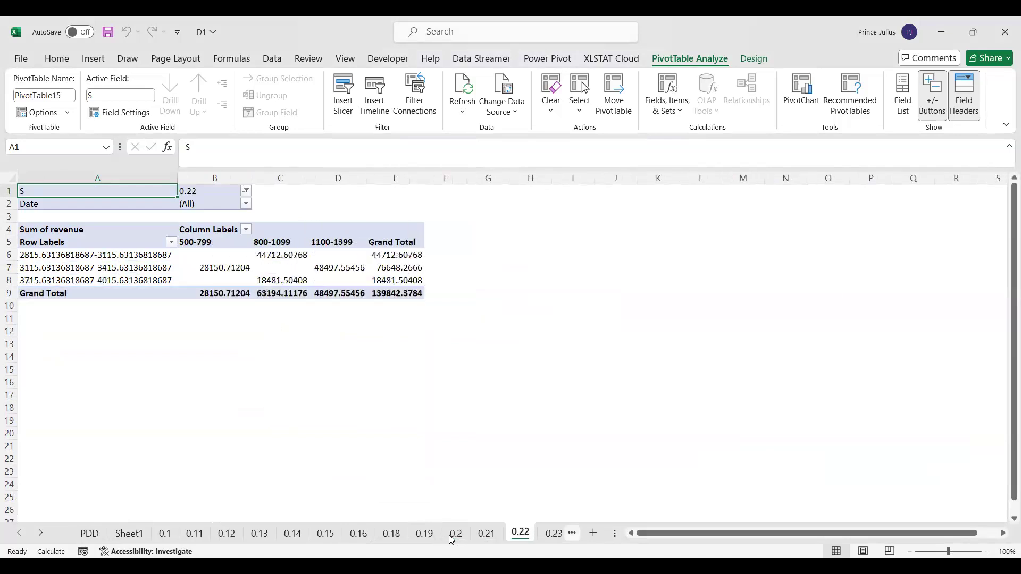
pyautogui.hotkey('ctrl', 'pagedown')
pyautogui.hotkey('ctrl', 'pagedown')
pyautogui.hotkey('ctrl', 'pagedown')
pyautogui.hotkey('ctrl', 'pagedown')
pyautogui.hotkey('ctrl', 'pagedown')
pyautogui.hotkey('ctrl', 'pagedown')
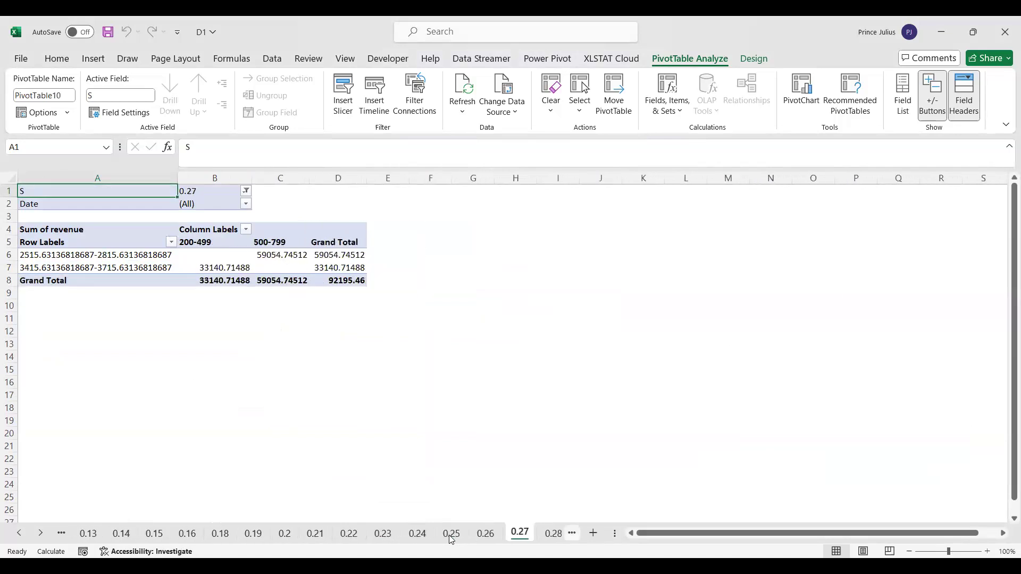
pyautogui.hotkey('ctrl', 'pagedown')
pyautogui.hotkey('ctrl', 'pagedown')
pyautogui.hotkey('ctrl', 'pagedown')
pyautogui.hotkey('ctrl', 'pagedown')
pyautogui.hotkey('ctrl', 'pagedown')
pyautogui.hotkey('ctrl', 'pagedown')
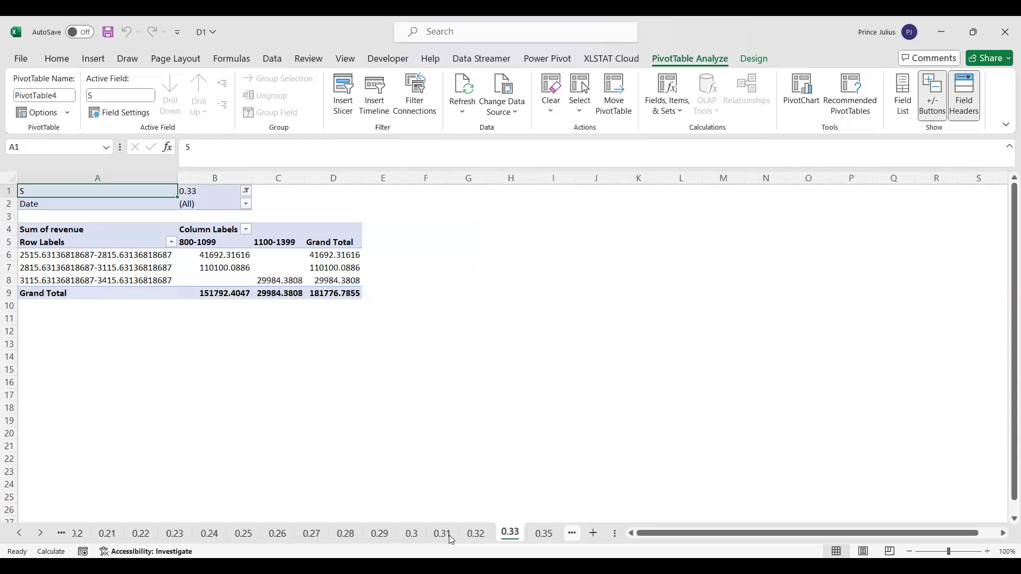
pyautogui.hotkey('ctrl', 'pagedown')
pyautogui.hotkey('ctrl', 'pagedown')
pyautogui.hotkey('ctrl', 'pagedown')
pyautogui.hotkey('ctrl', 'pageup')
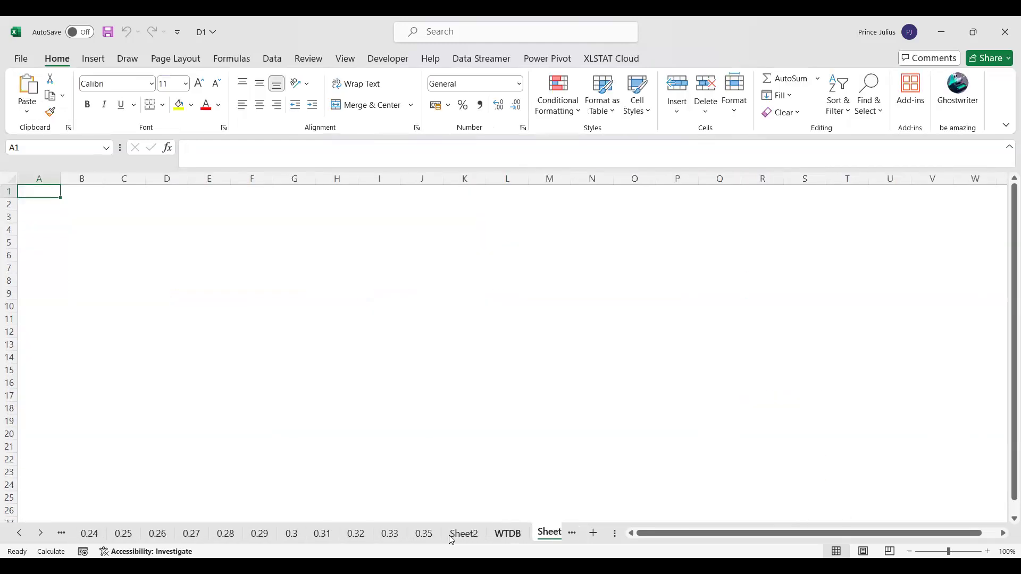
# Step: Generate separate report filter pages for every value of the Date field from the pivot table on Sheet2
pyautogui.click(452, 536)
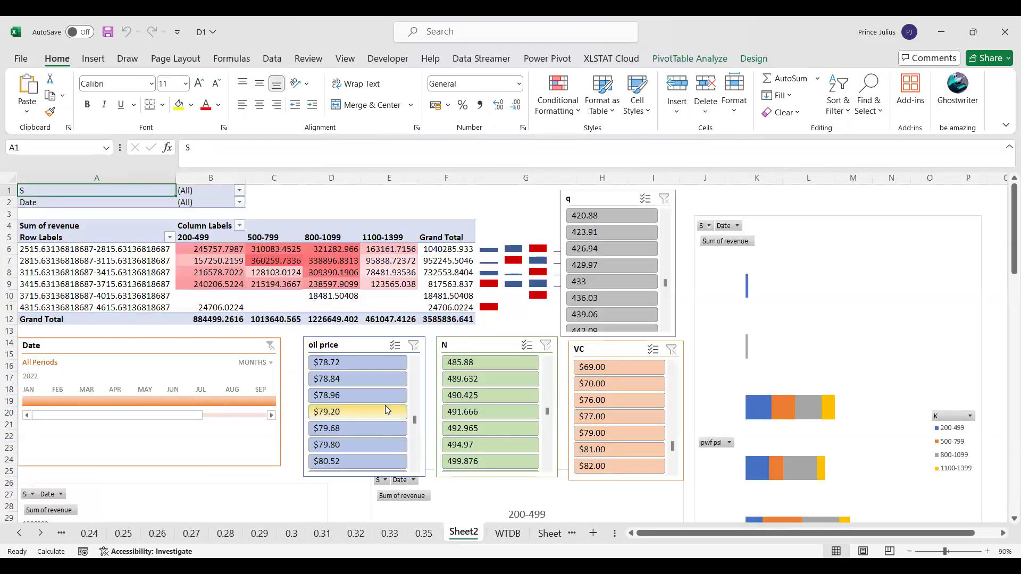
pyautogui.click(155, 207)
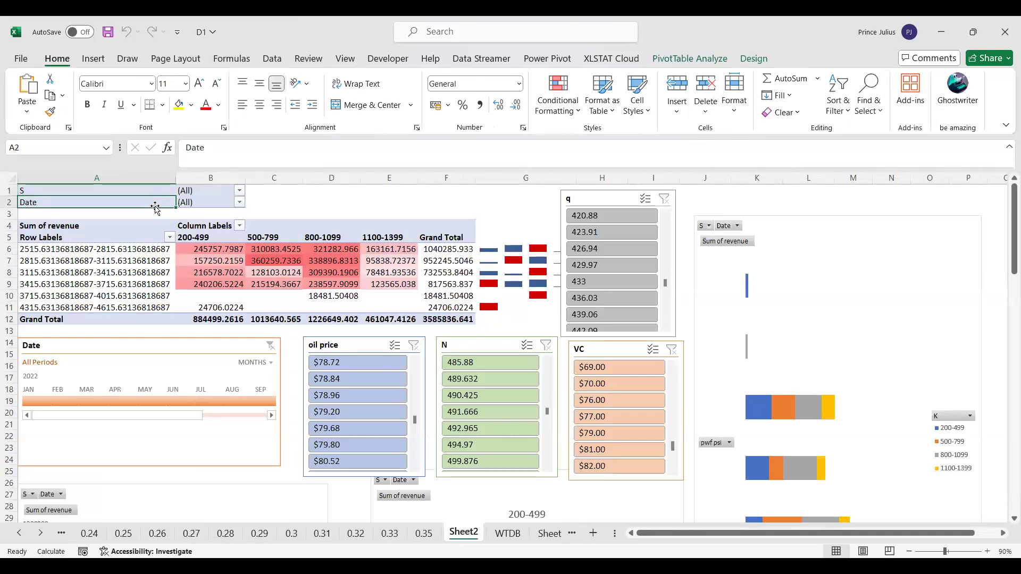
pyautogui.click(702, 60)
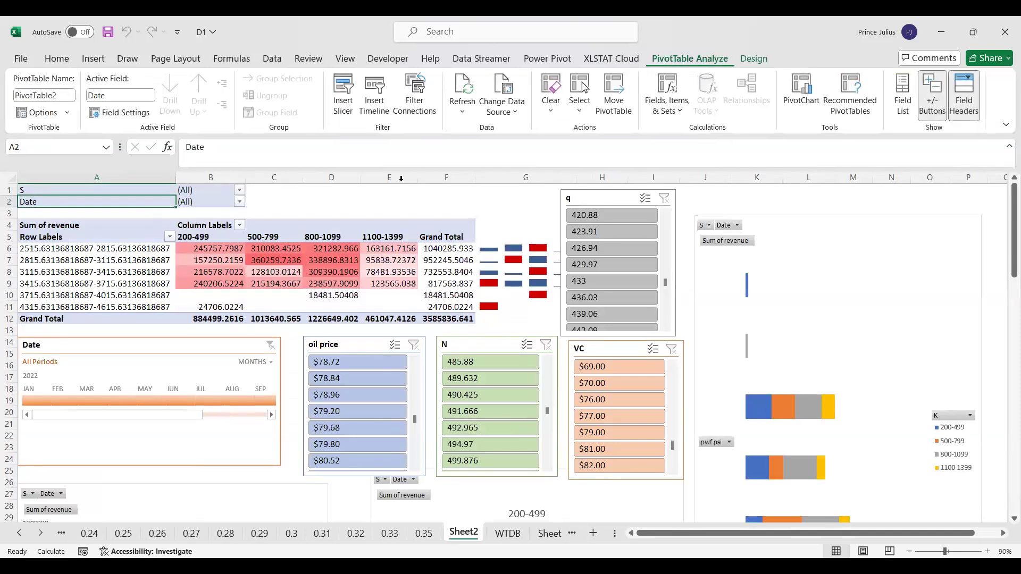
pyautogui.click(67, 113)
pyautogui.click(82, 151)
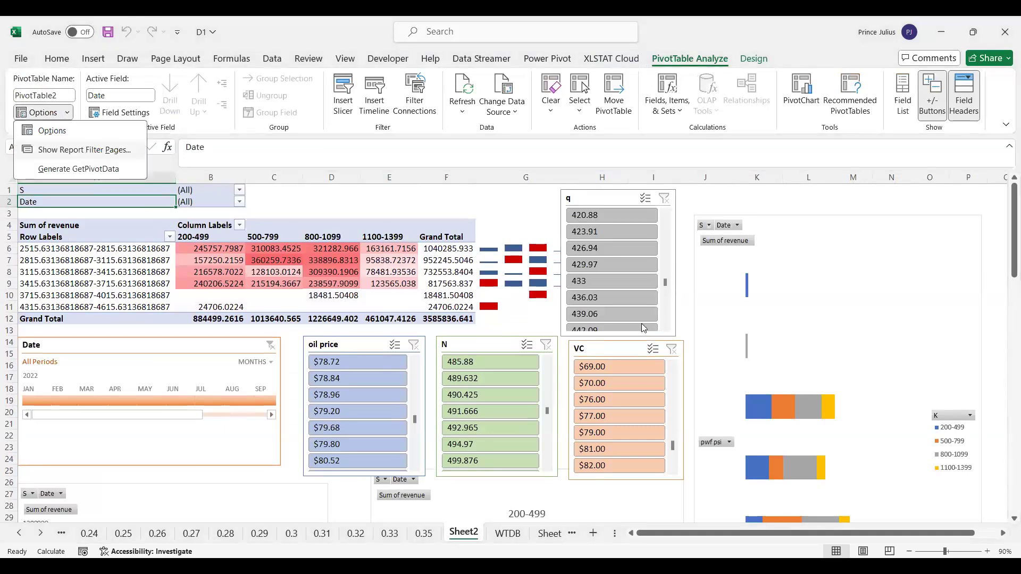
pyautogui.click(739, 350)
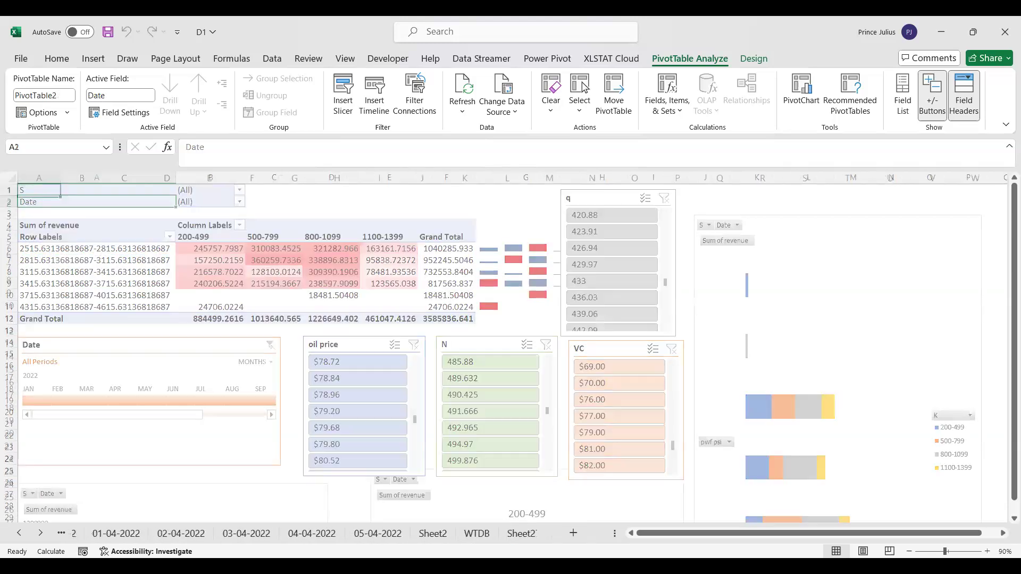
# Step: View the WTDB source data and return to Sheet2 to look over the dashboard's slicers and charts
pyautogui.click(462, 534)
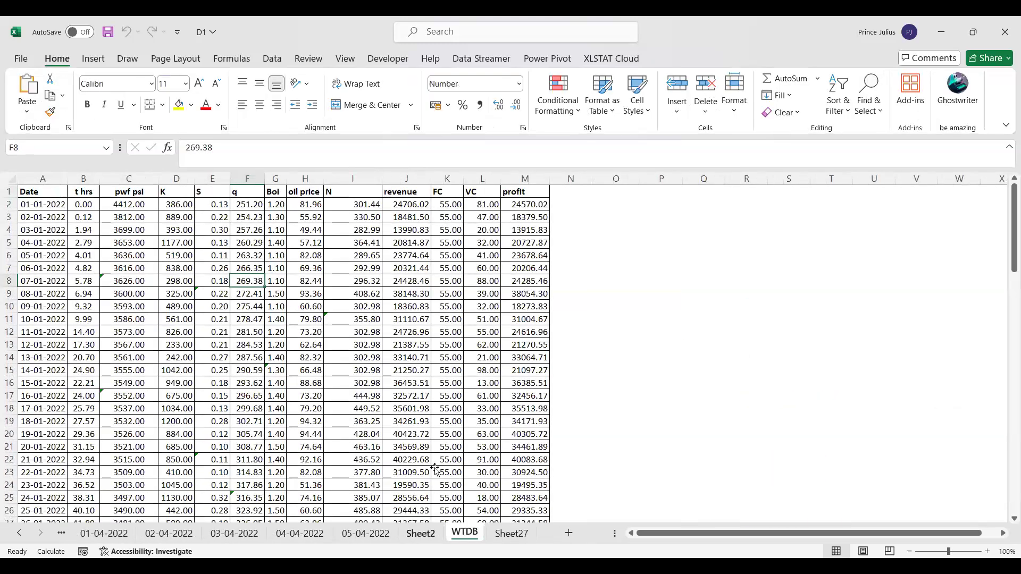
pyautogui.click(423, 534)
pyautogui.scroll(-5, 436, 466)
pyautogui.scroll(5, 436, 466)
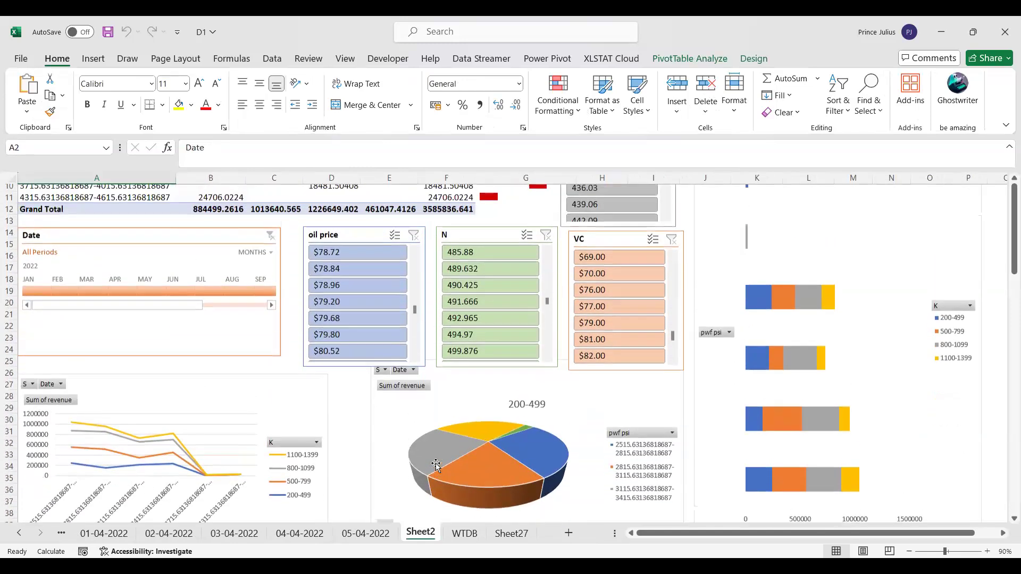